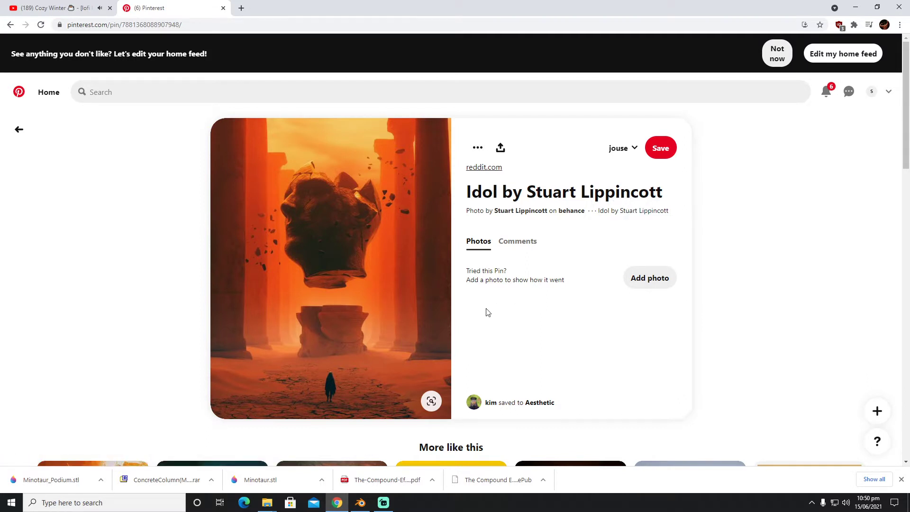
- Switch to Blender and set the viewport's solid shading to MatCap lighting with Shadow and Cavity enabled
mouse_move(402, 287)
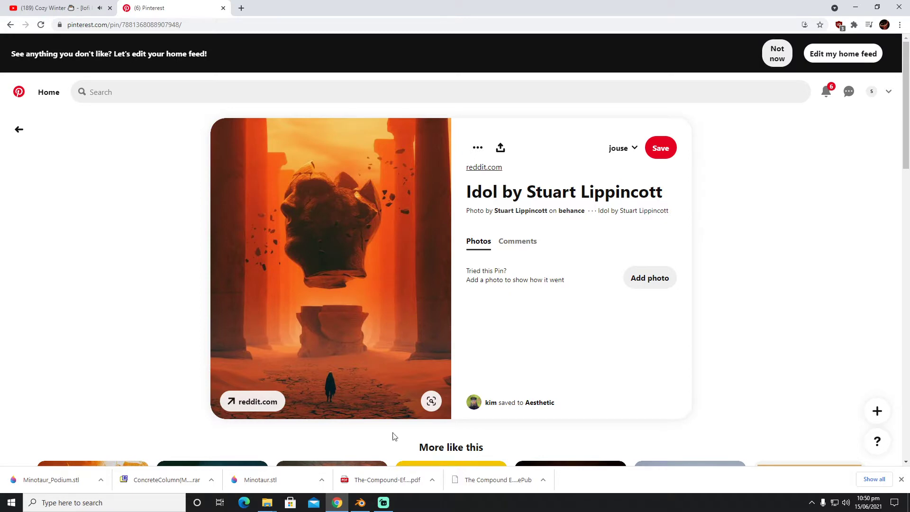
click(360, 502)
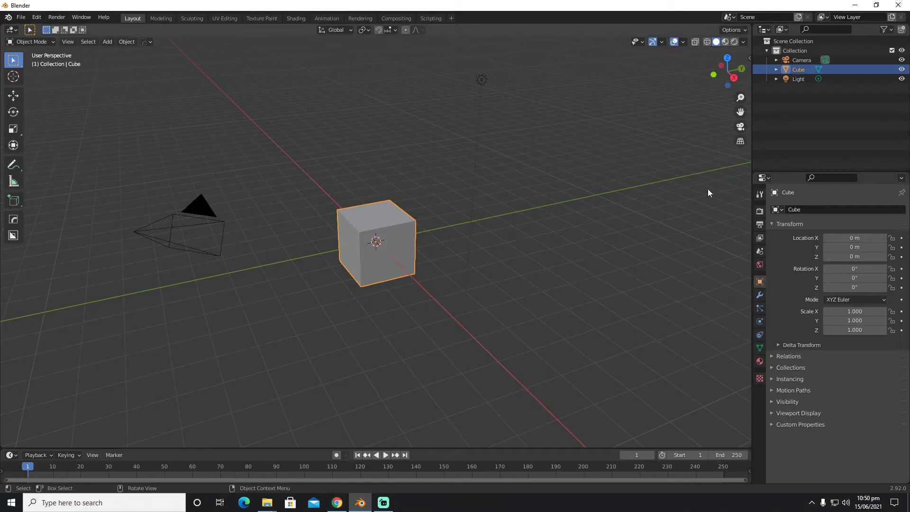
click(744, 42)
click(735, 87)
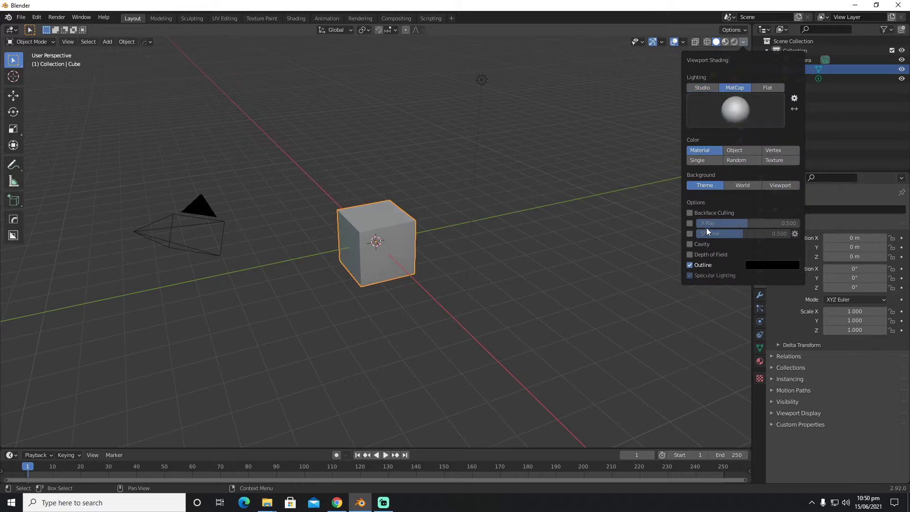
click(689, 233)
click(690, 243)
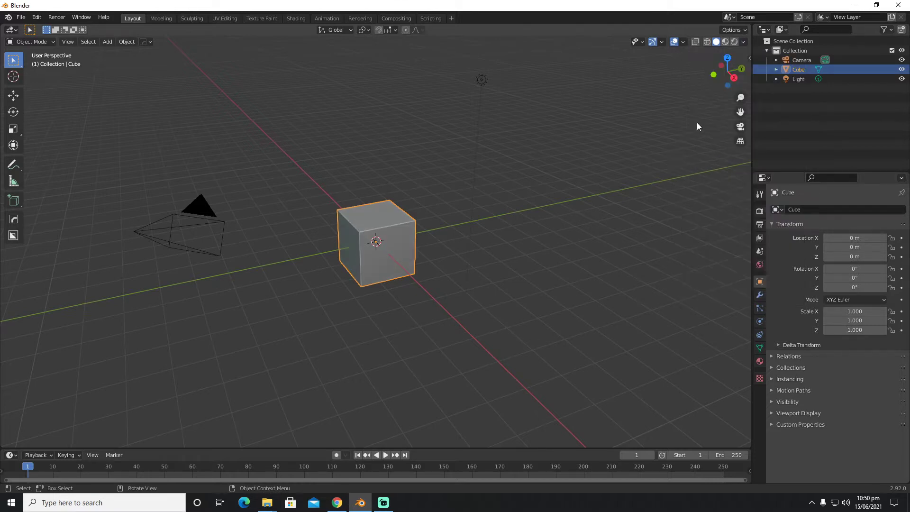
- Set the Shortcut VUr add-on's dock position to Center and start its on-screen shortcut display
click(748, 59)
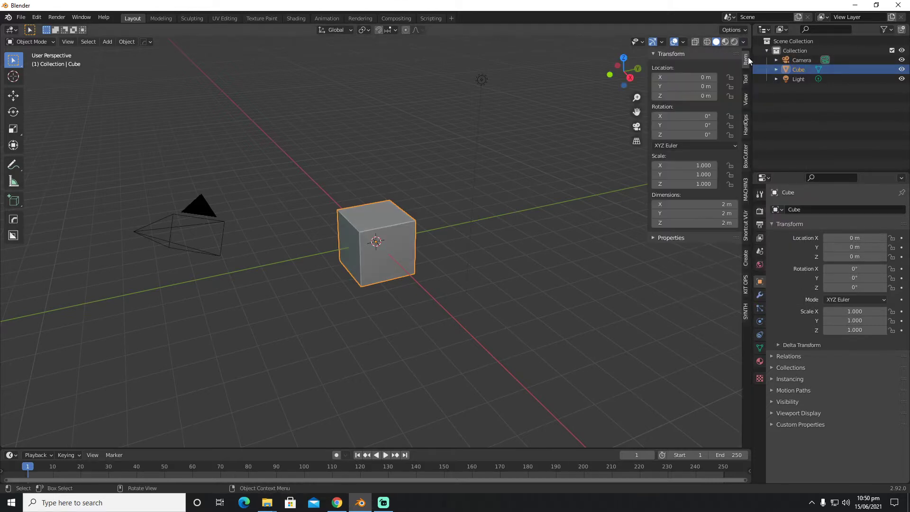
click(745, 216)
click(717, 84)
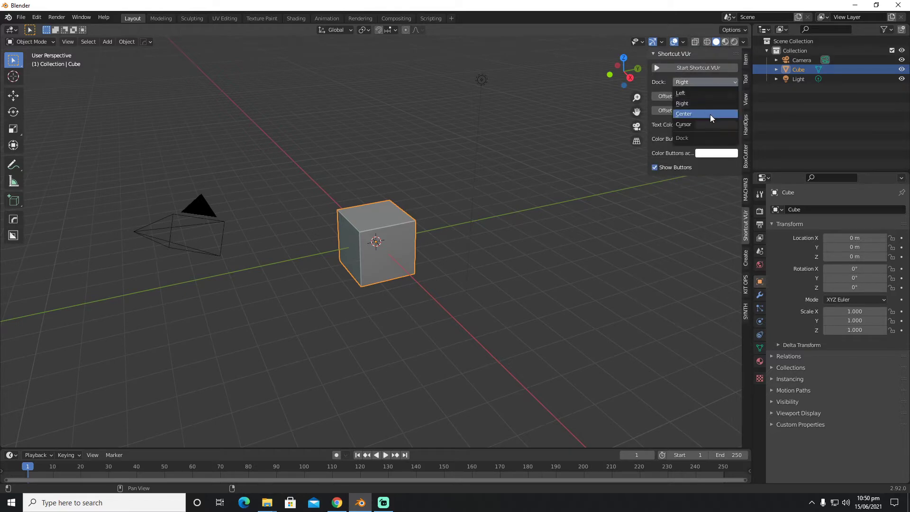
click(711, 114)
click(710, 67)
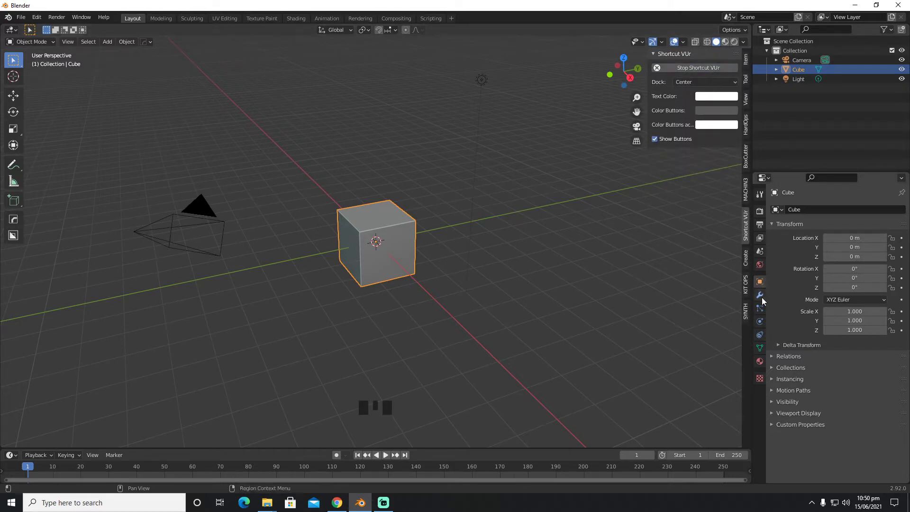
- Enable Ambient Occlusion, Bloom and Screen Space Reflections for the Eevee renderer
click(760, 213)
click(778, 274)
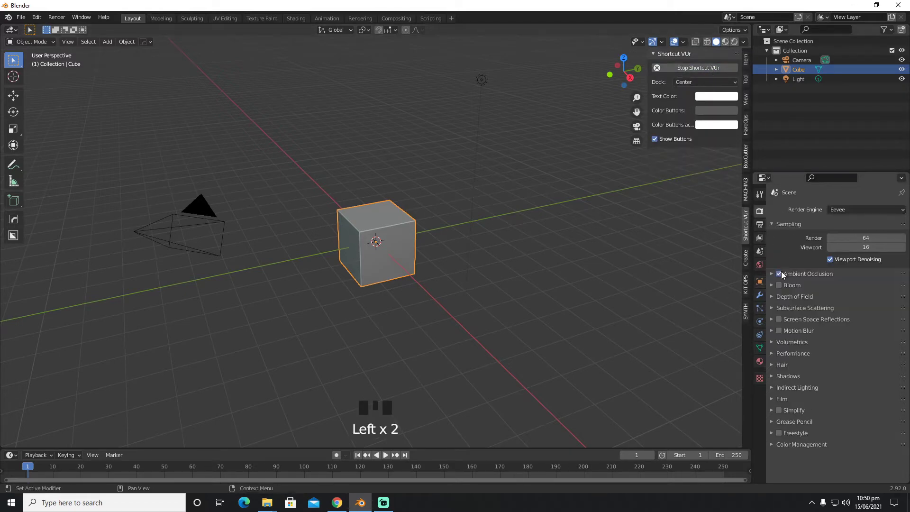
click(779, 319)
- Scale the default cube down slightly and uniformly
scroll(548, 237, up, 5)
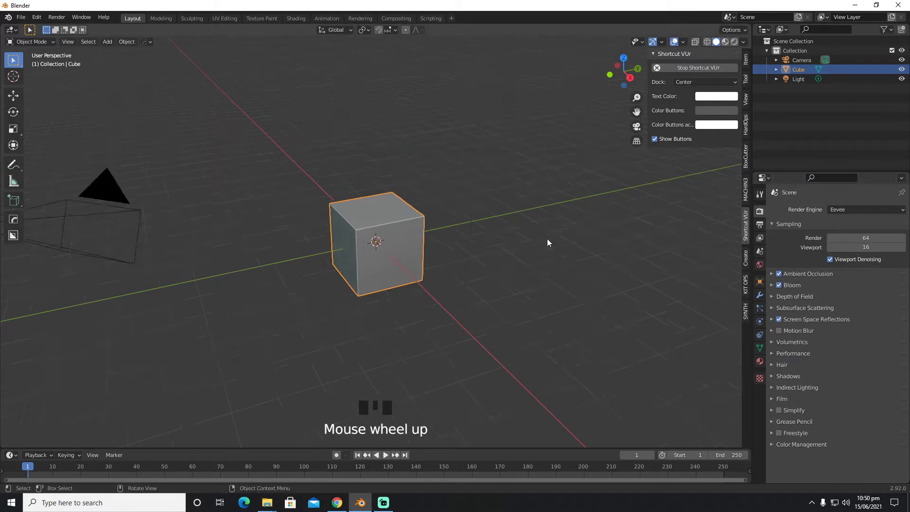
middle_click(549, 237)
middle_drag(549, 237, 525, 212)
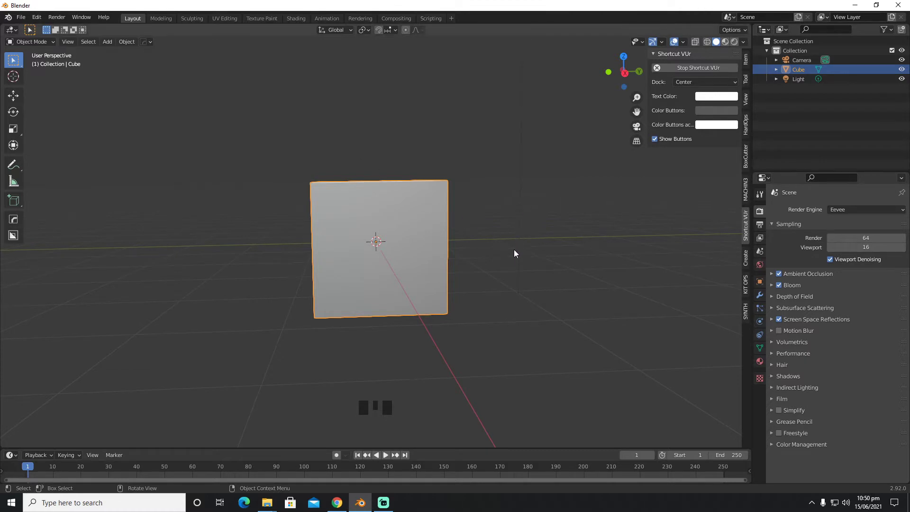
middle_drag(410, 330, 416, 322)
key(s)
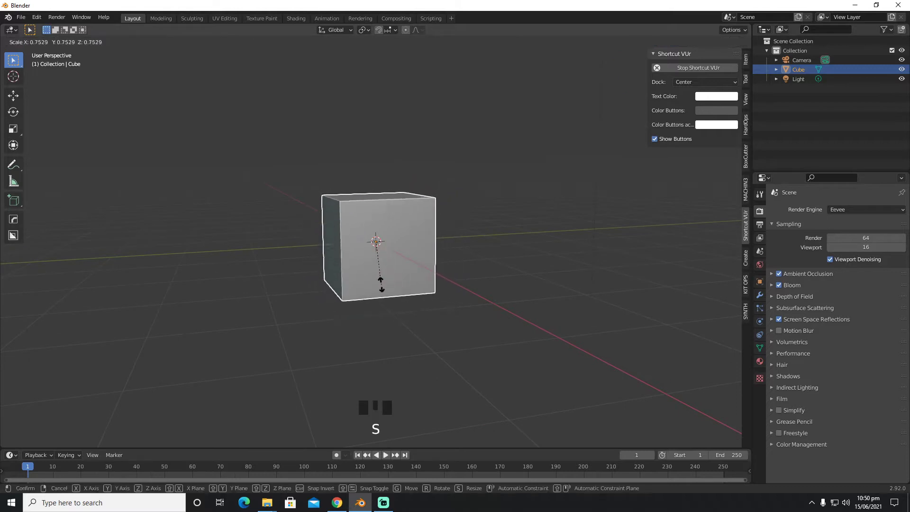
click(381, 285)
scroll(409, 286, up, 4)
scroll(411, 283, down, 4)
- Edit the cube in face mode and add three horizontal loop cuts that divide its height into four bands
key(Tab)
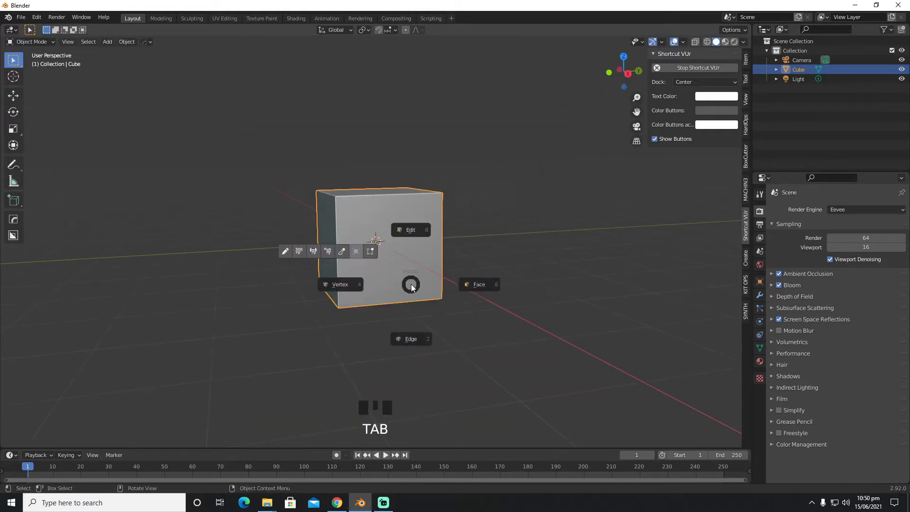
click(466, 284)
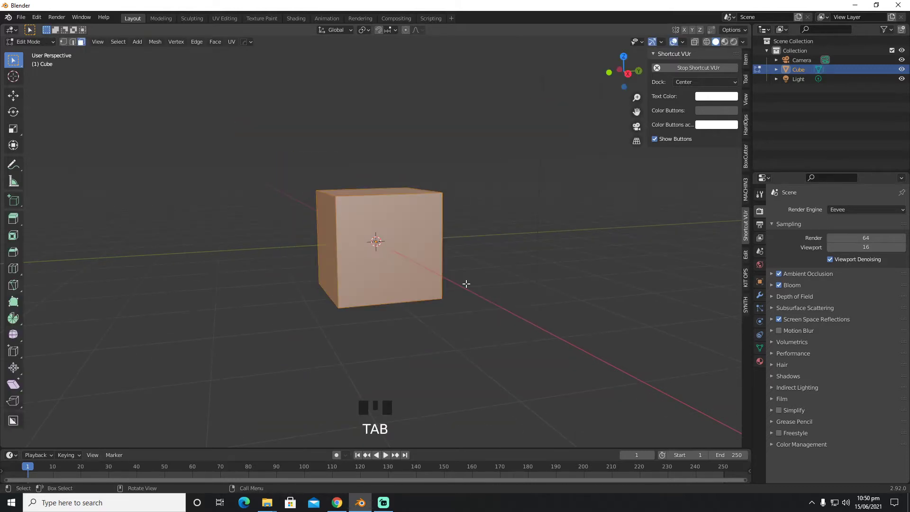
key(ctrl+r)
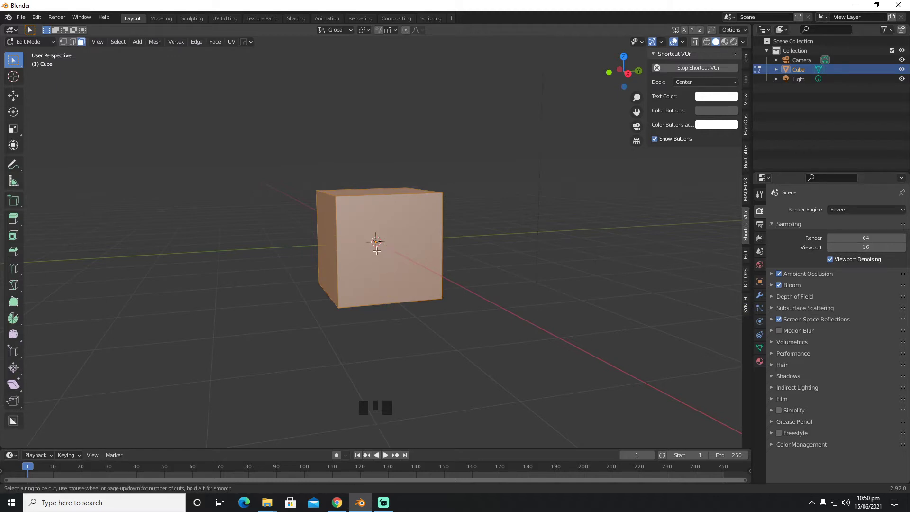
click(353, 244)
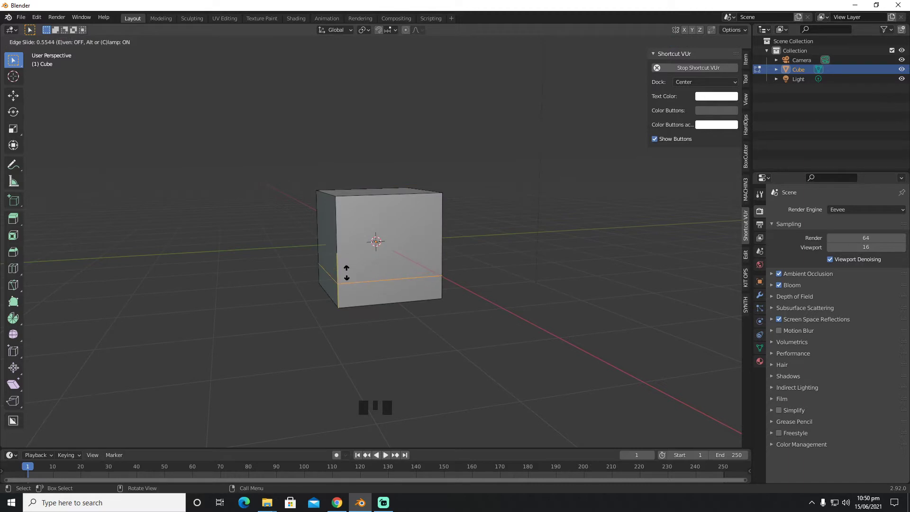
click(347, 273)
key(ctrl+r)
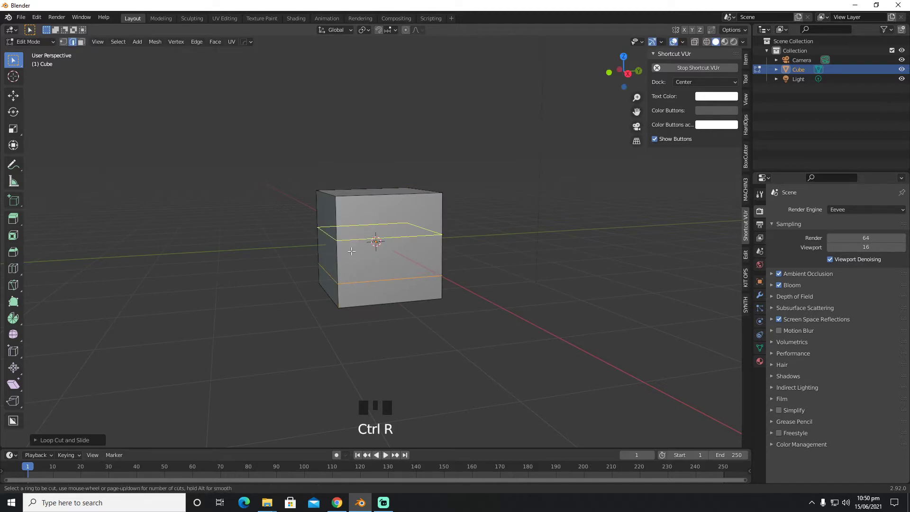
click(350, 252)
click(349, 260)
key(ctrl+r)
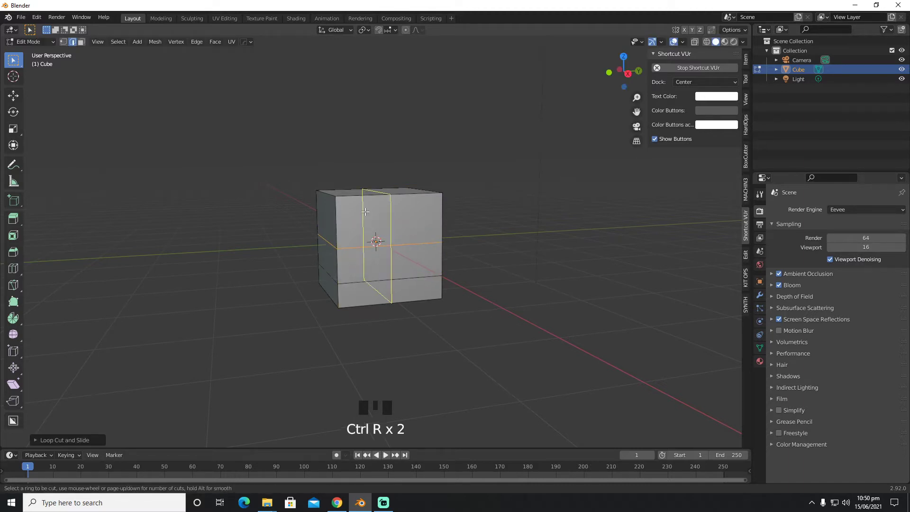
click(348, 213)
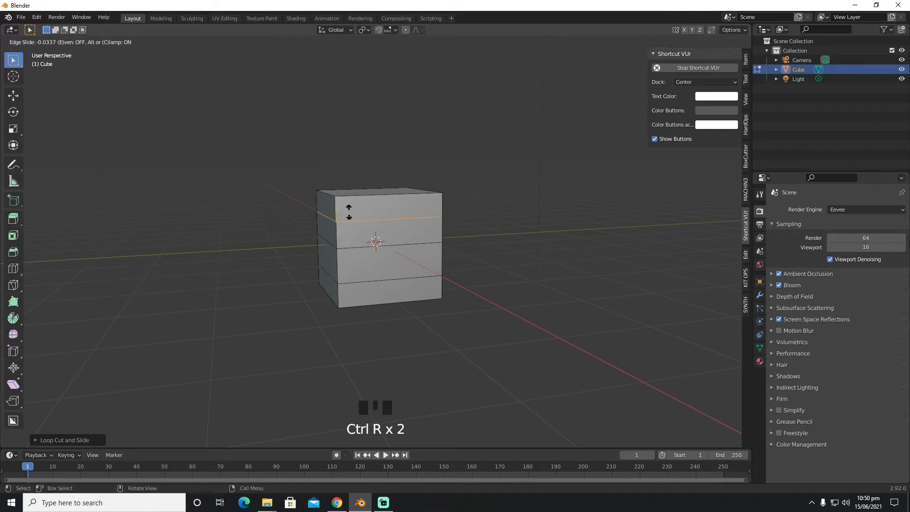
click(349, 212)
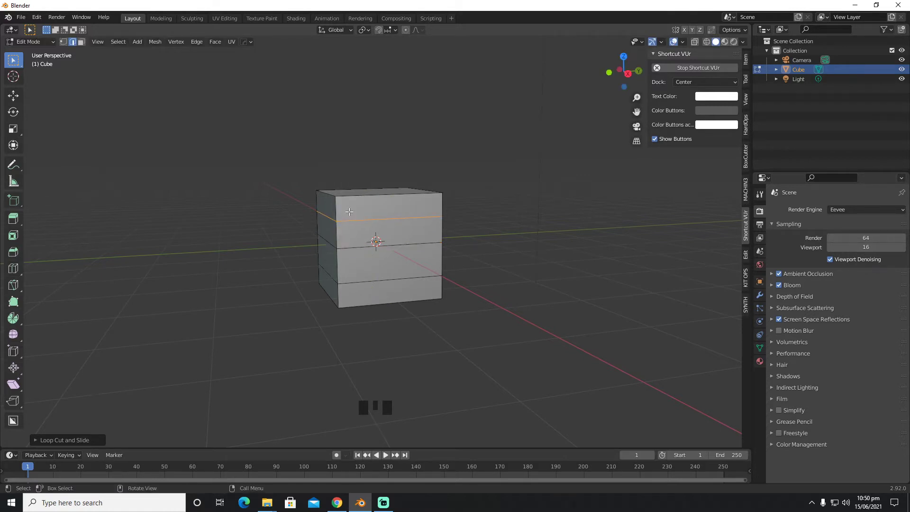
- Add three evenly spaced vertical loop cuts along each of the cube's two horizontal directions
key(ctrl+r)
scroll(370, 215, up, 1)
scroll(370, 215, up, 1)
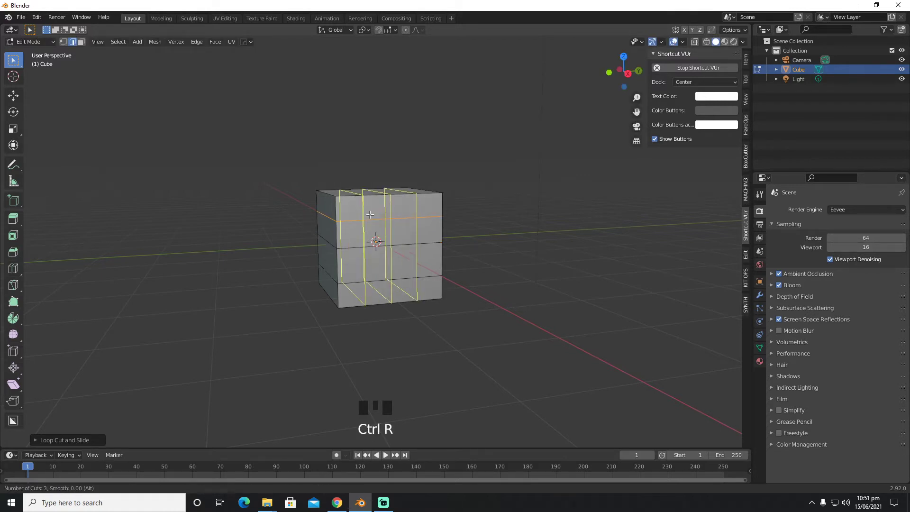
click(370, 215)
right_click(370, 215)
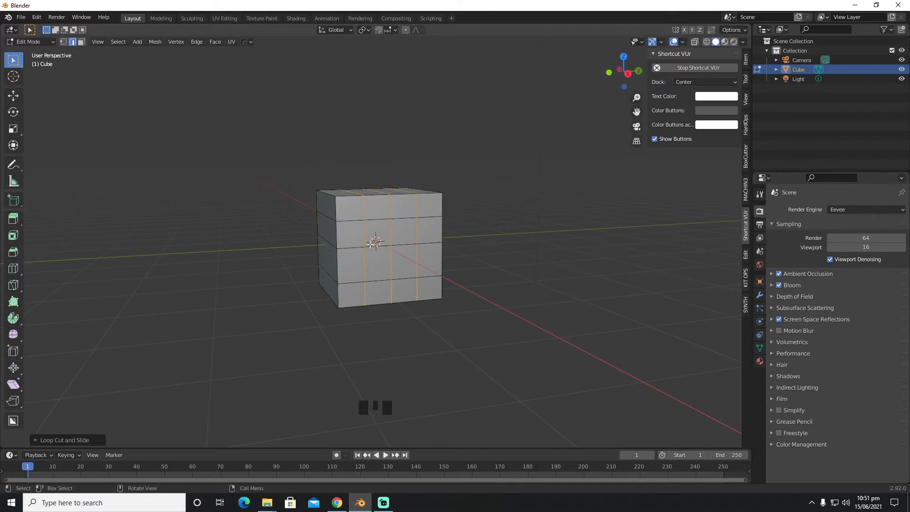
middle_drag(371, 244, 412, 257)
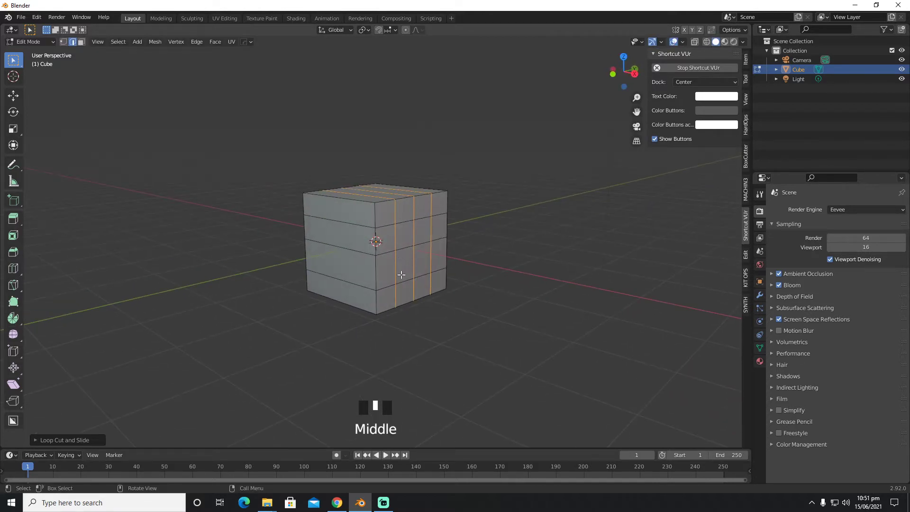
key(ctrl+r)
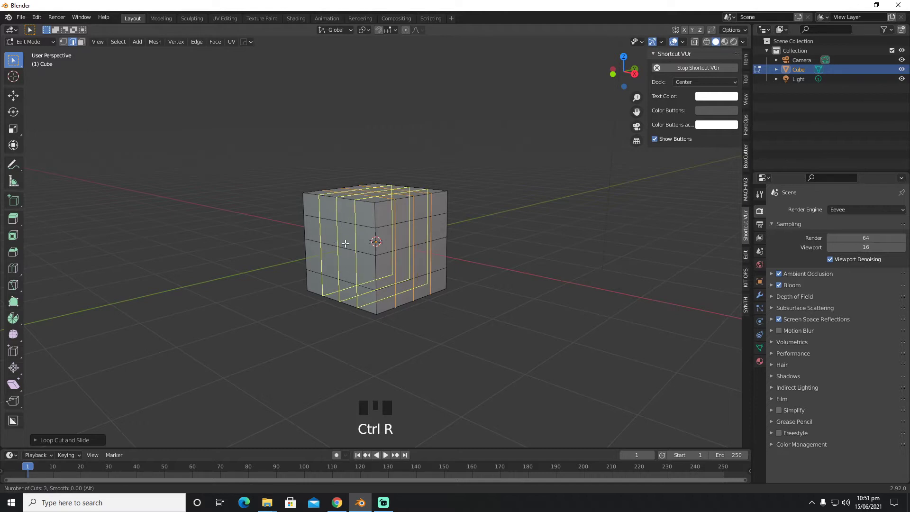
click(345, 243)
right_click(345, 244)
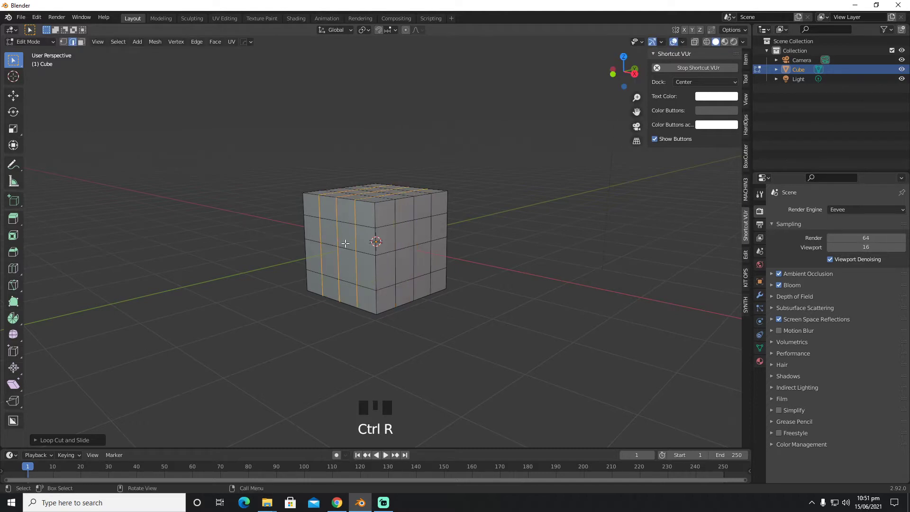
- Extrude four faces outward in a diagonal staircase on one side of the cube, from a lower corner to the opposite upper corner
key(Tab)
click(386, 299)
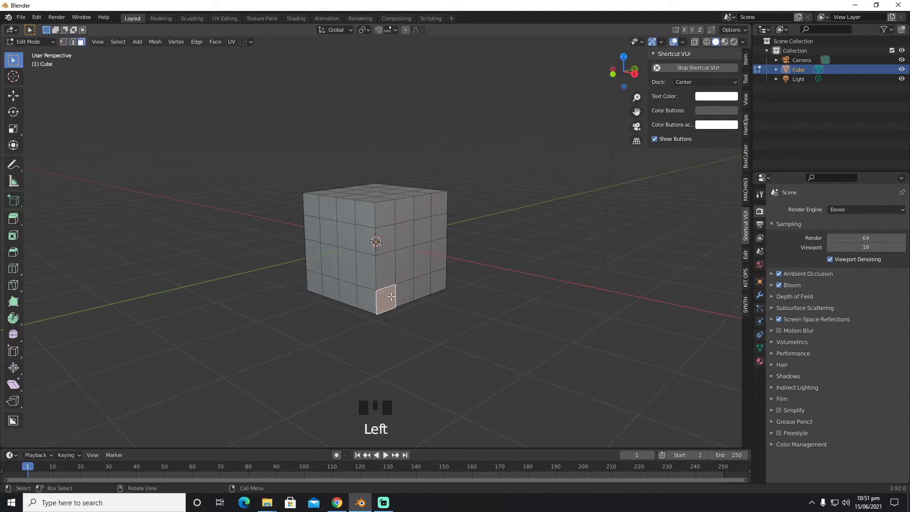
key(e)
click(402, 296)
click(407, 275)
key(e)
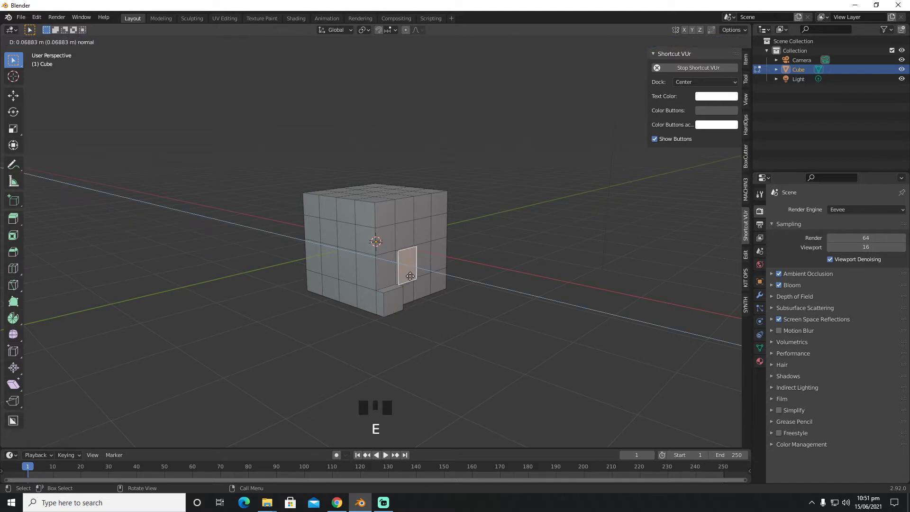
click(412, 275)
click(421, 237)
key(e)
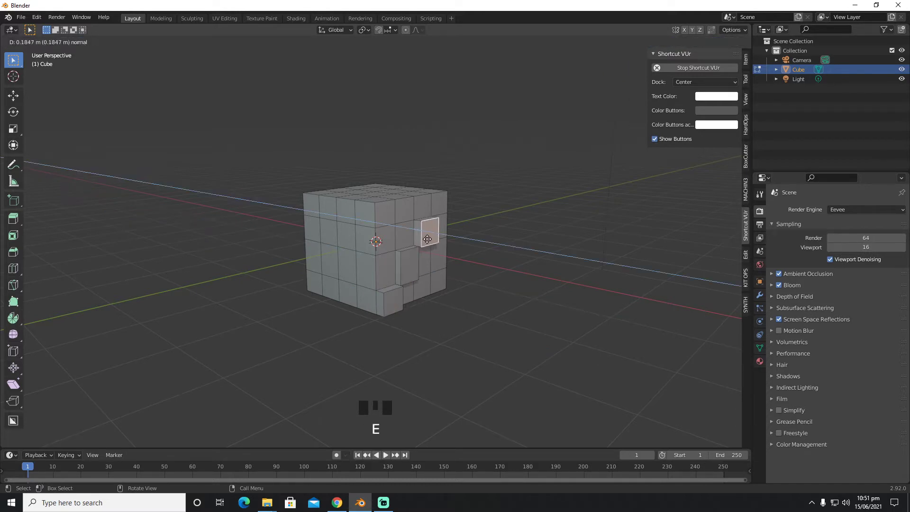
click(425, 232)
click(441, 207)
key(e)
click(444, 209)
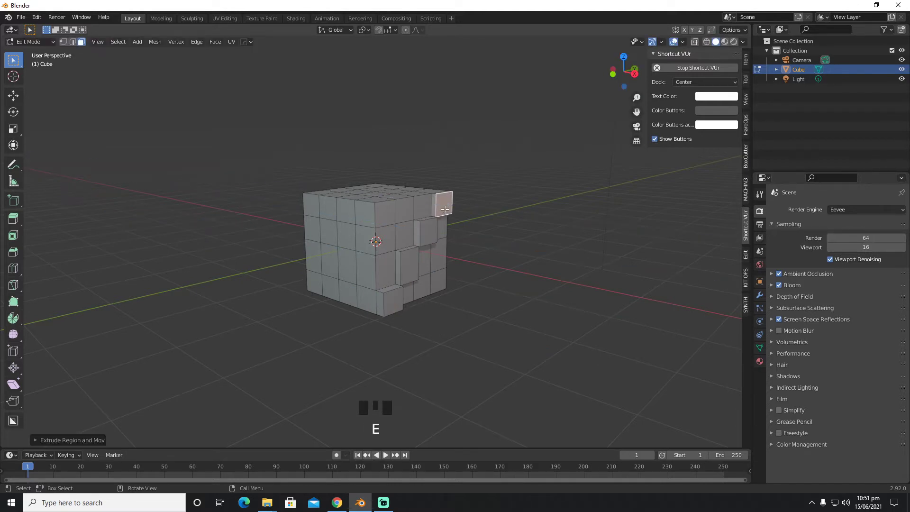
- Scale down the outer faces of the four extruded blocks to roughly half size so the blocks taper
click(397, 299)
key(s)
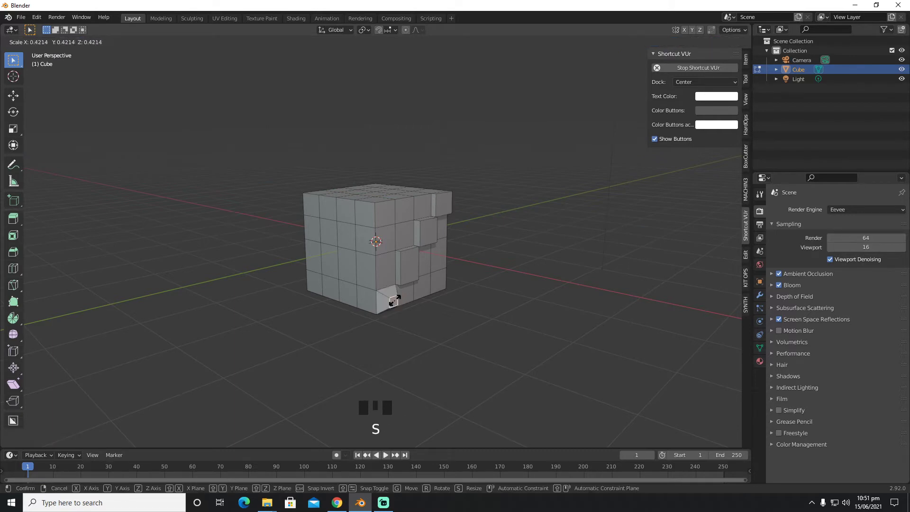
click(394, 301)
click(411, 273)
key(s)
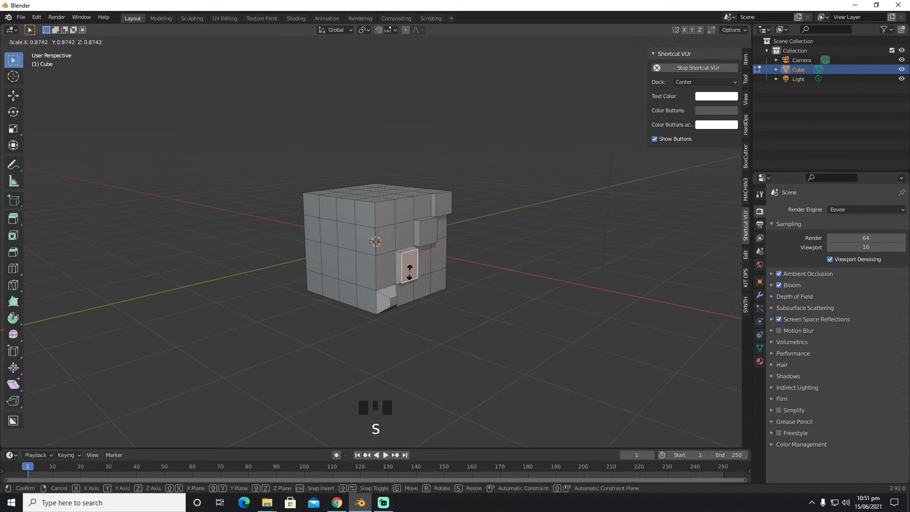
click(410, 269)
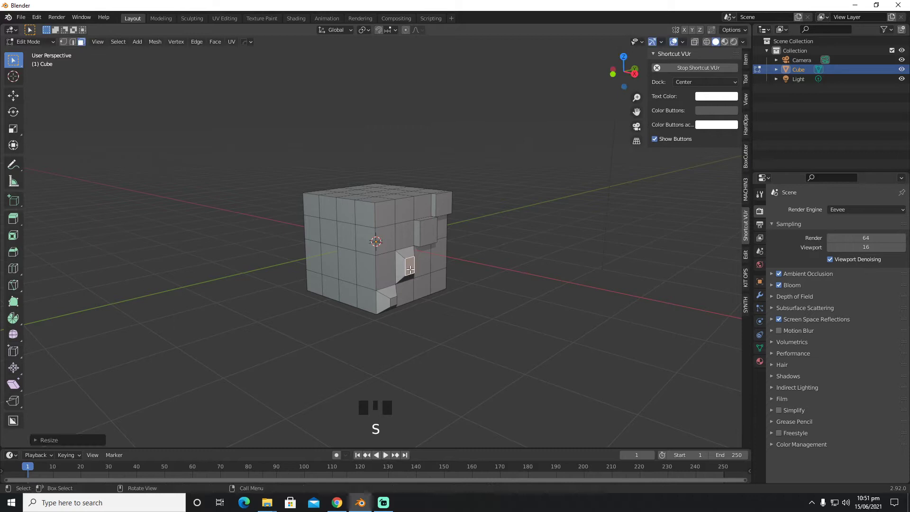
click(427, 232)
key(s)
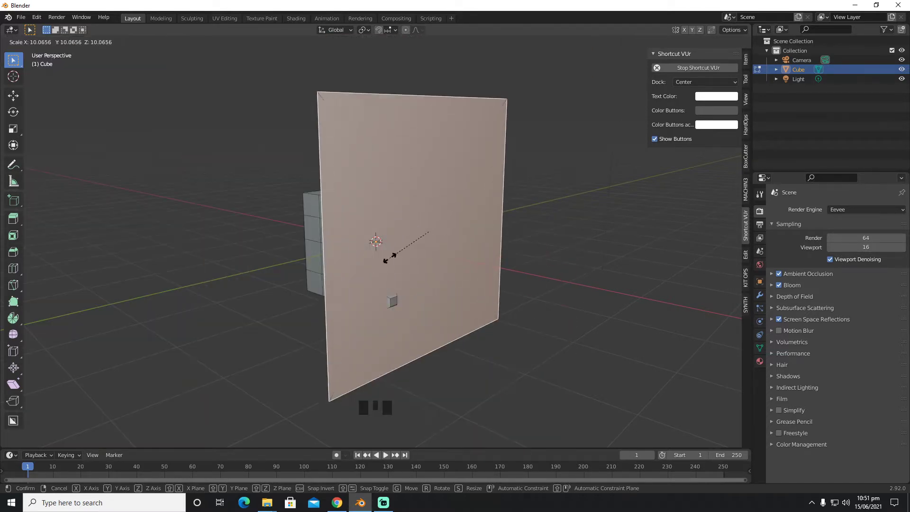
right_click(432, 237)
key(s)
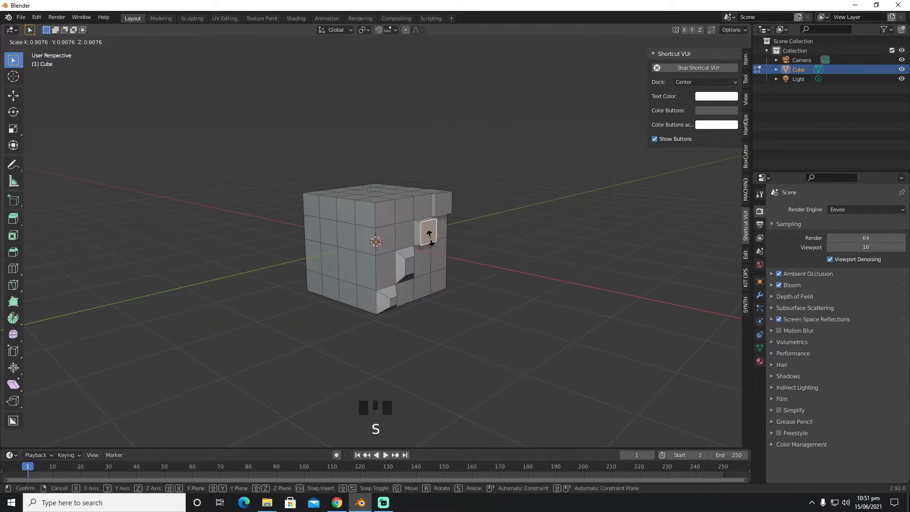
click(444, 205)
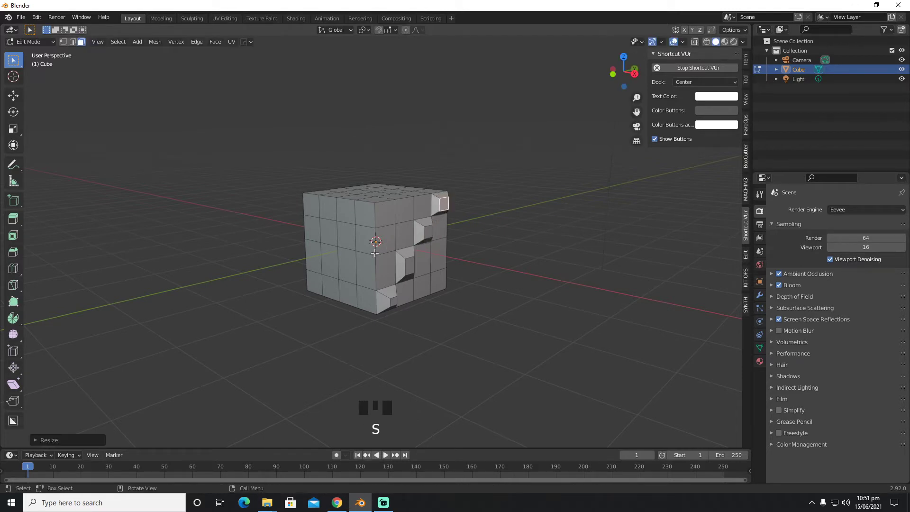
- Extrude the third-row face beside the shared edge on the untouched adjacent side, and scale its outer face to about half size
click(355, 274)
key(e)
key(s)
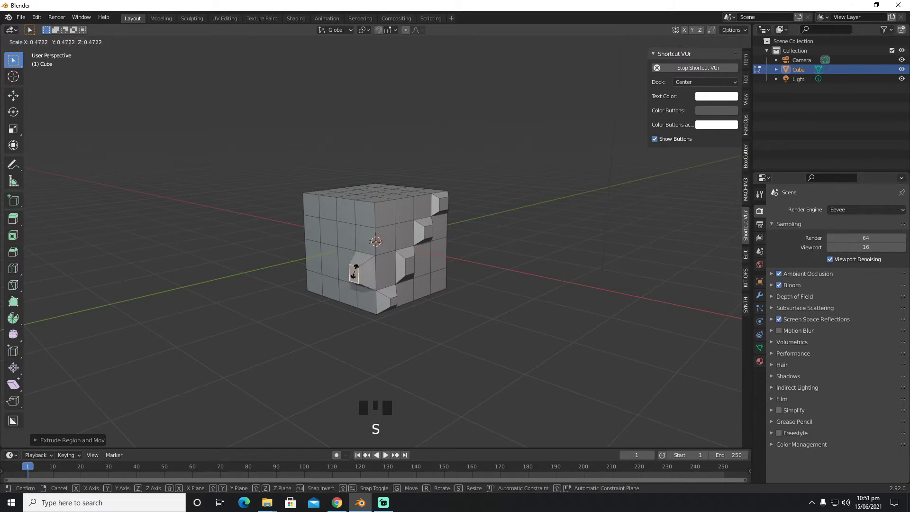
click(355, 272)
- Extrude and taper two more faces on the staircase side: second row in the first column, and top row in the second column
click(399, 242)
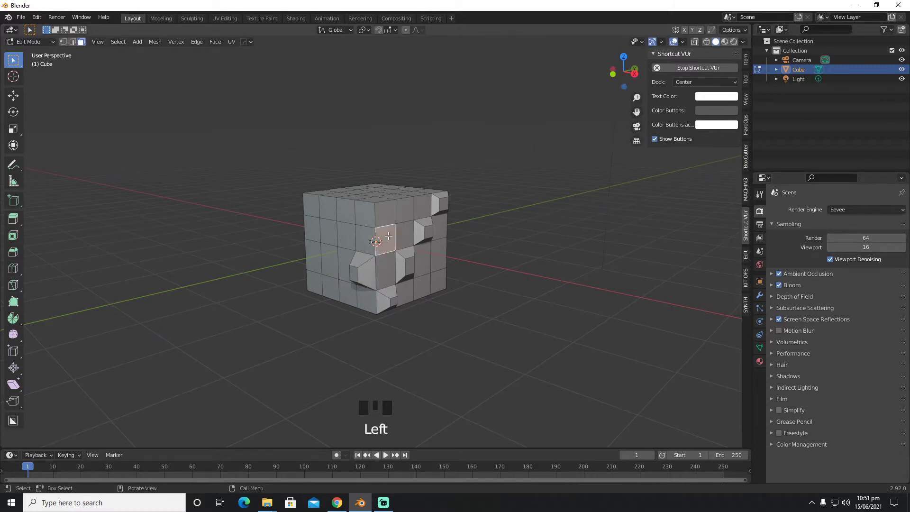
key(e)
key(s)
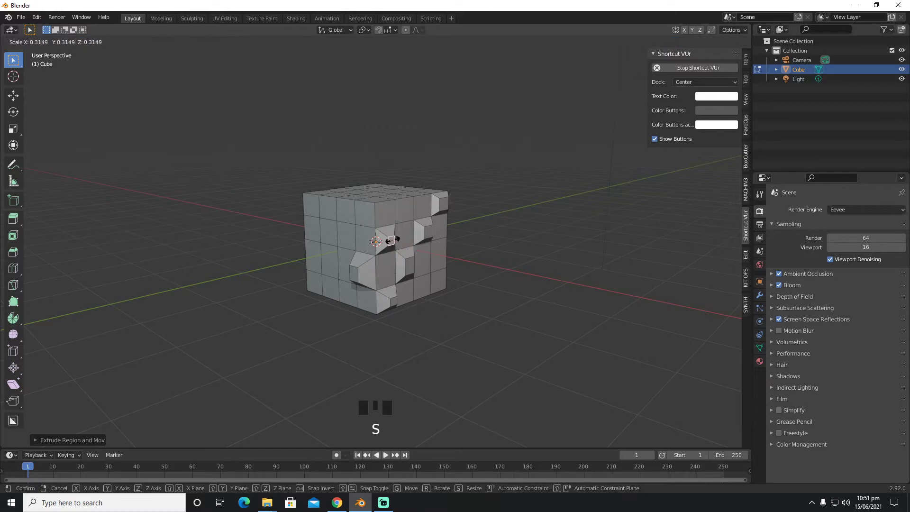
click(393, 241)
click(407, 214)
key(e)
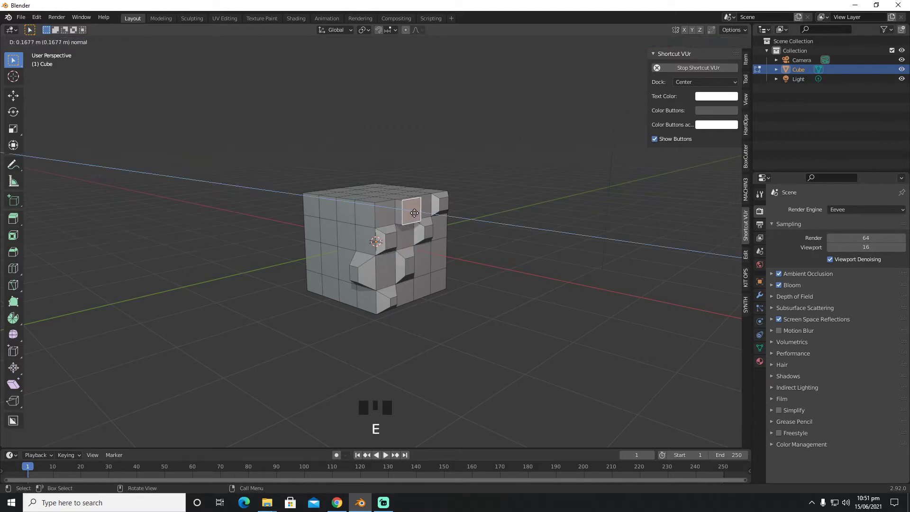
key(s)
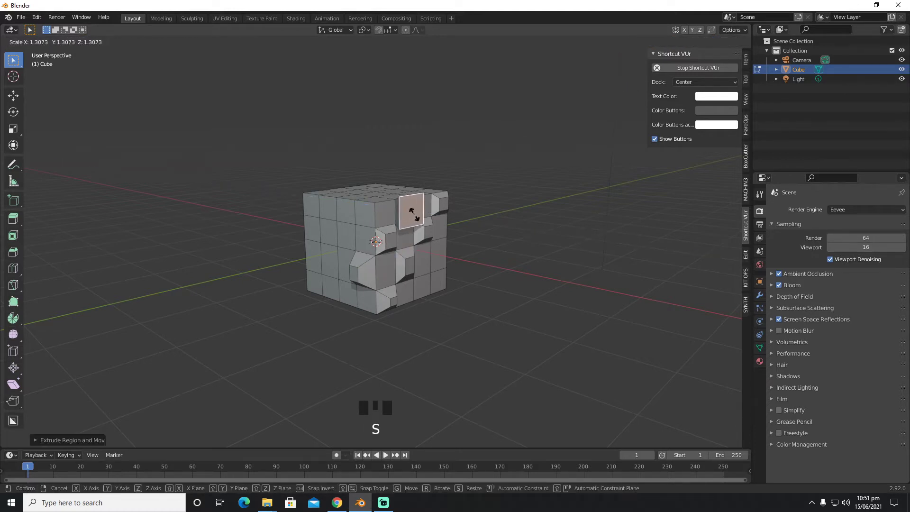
click(415, 234)
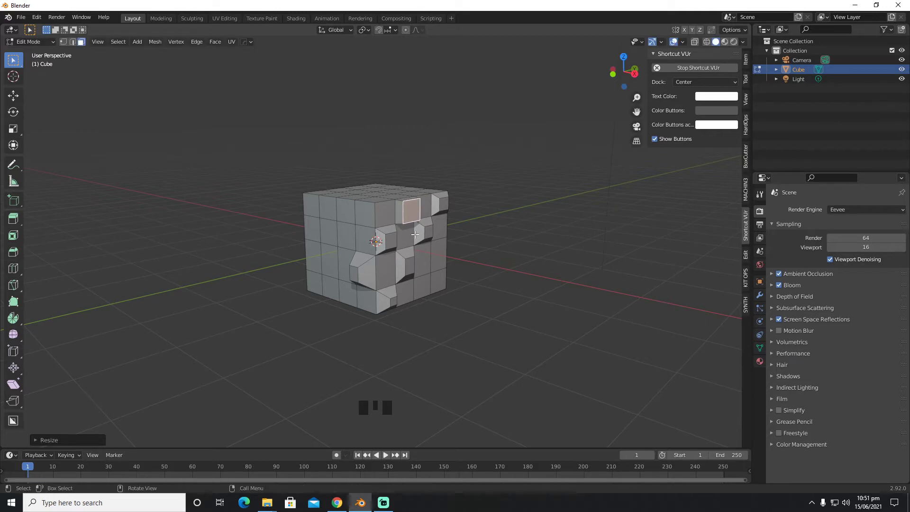
- Extrude and taper two faces on the staircase side's lower half: third row in the last column, and bottom row in the third column
click(436, 256)
key(e)
key(s)
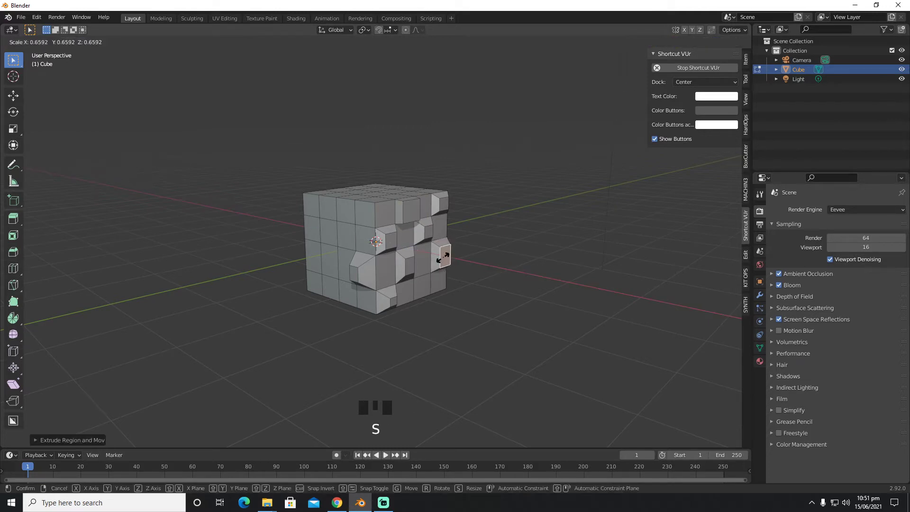
click(442, 257)
click(427, 289)
key(e)
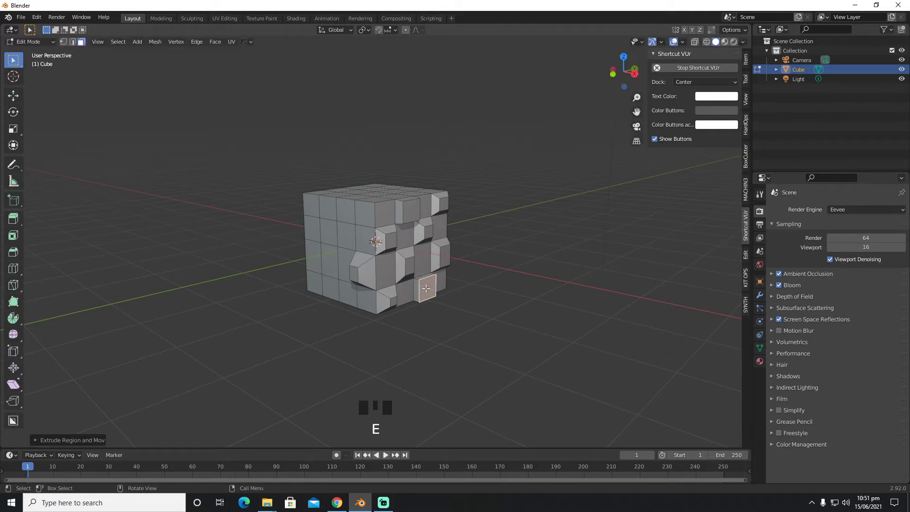
key(s)
click(427, 287)
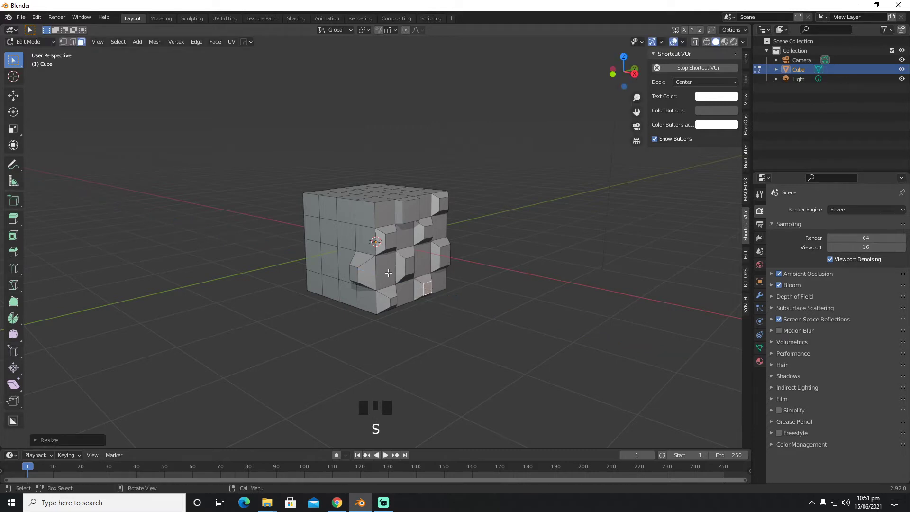
- On the adjacent side with one block, extrude and taper the second-row and bottom-row faces in the second column from the left
middle_drag(384, 272, 360, 256)
click(354, 243)
key(e)
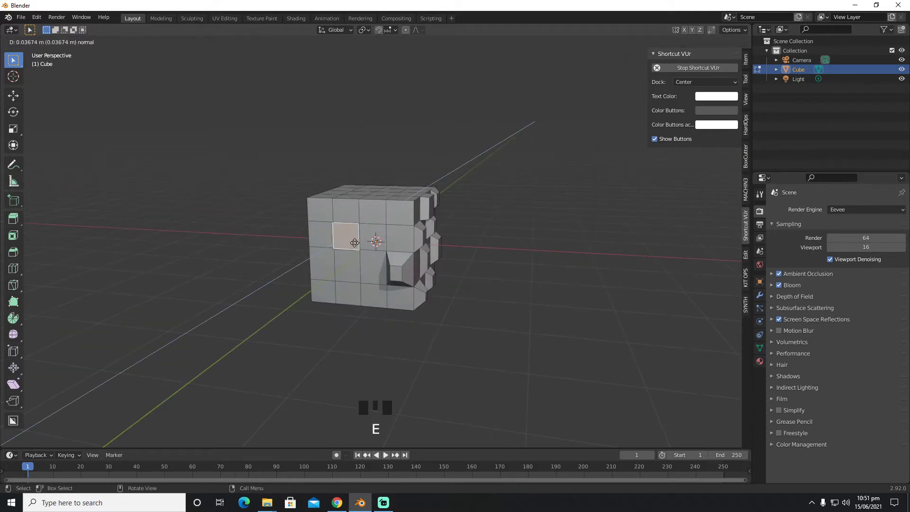
click(352, 245)
key(s)
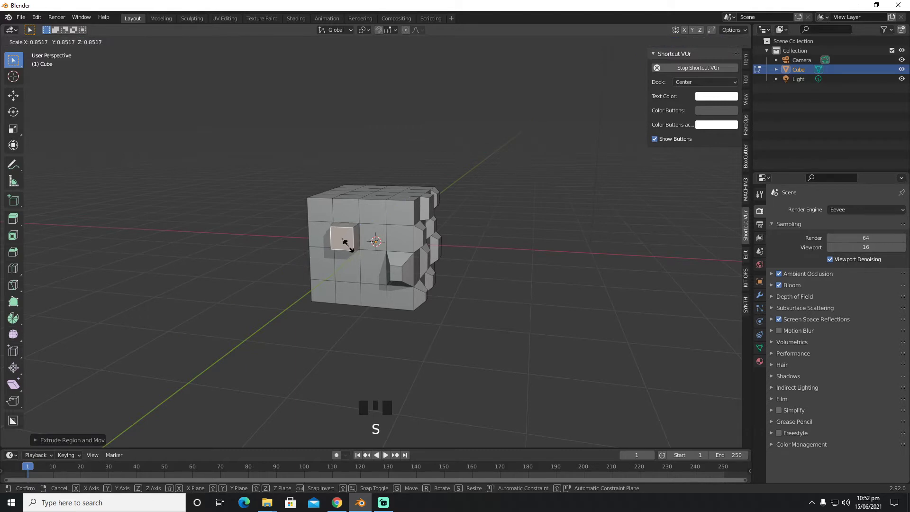
click(347, 244)
click(346, 283)
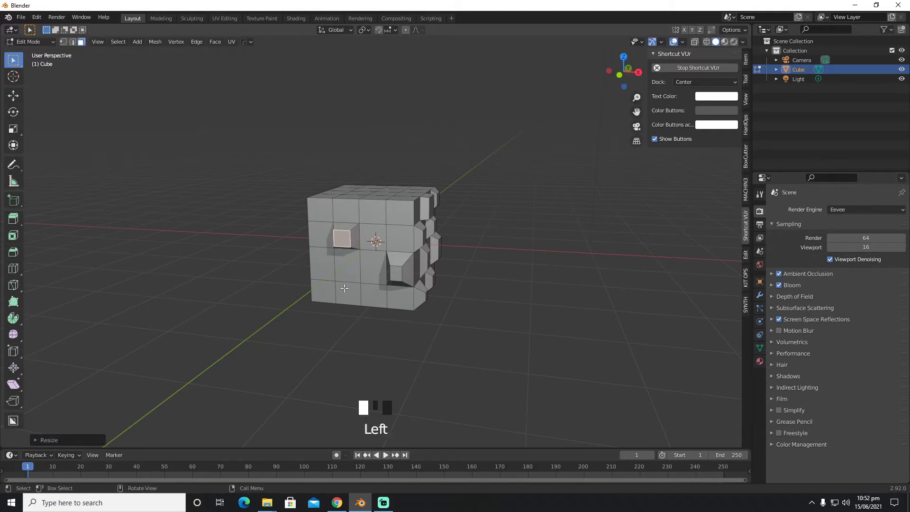
key(e)
click(338, 296)
key(s)
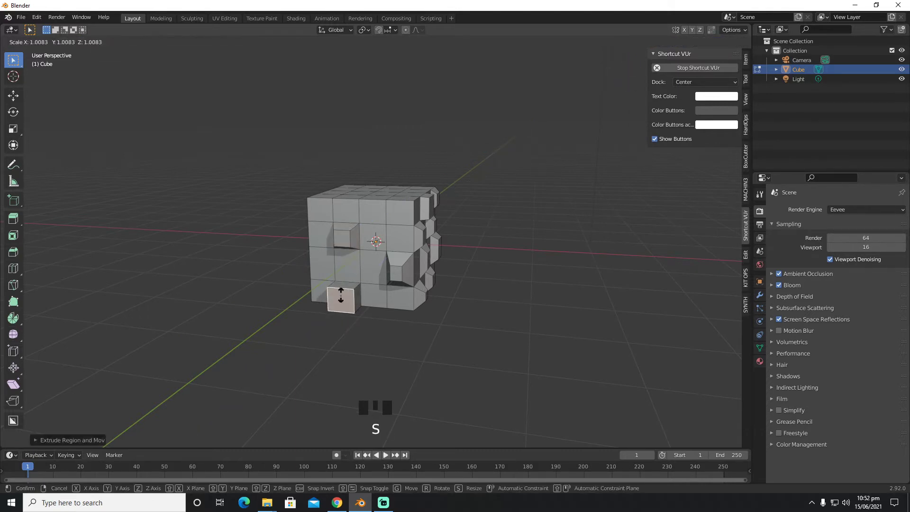
click(340, 298)
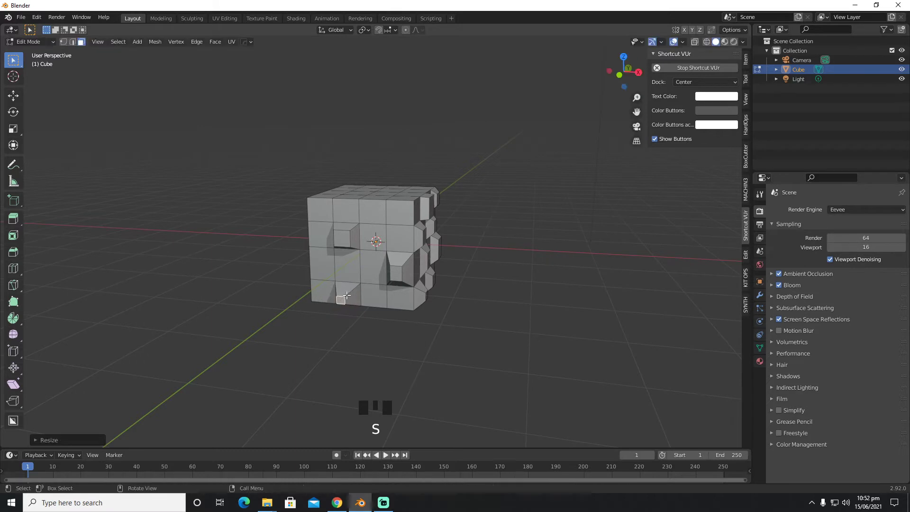
- Extrude the third-row face in the leftmost column of that same side, and scale its outer face down into a tapered block
click(374, 267)
click(353, 266)
click(324, 267)
key(e)
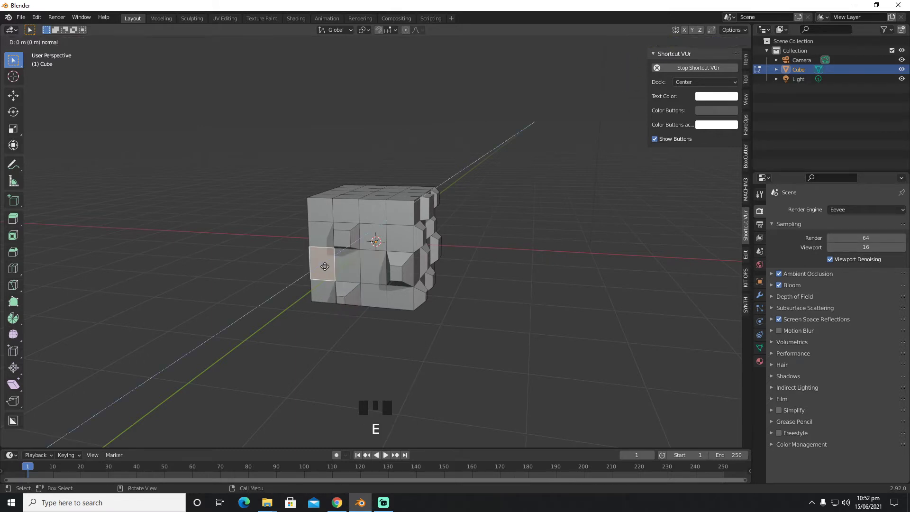
click(319, 268)
key(s)
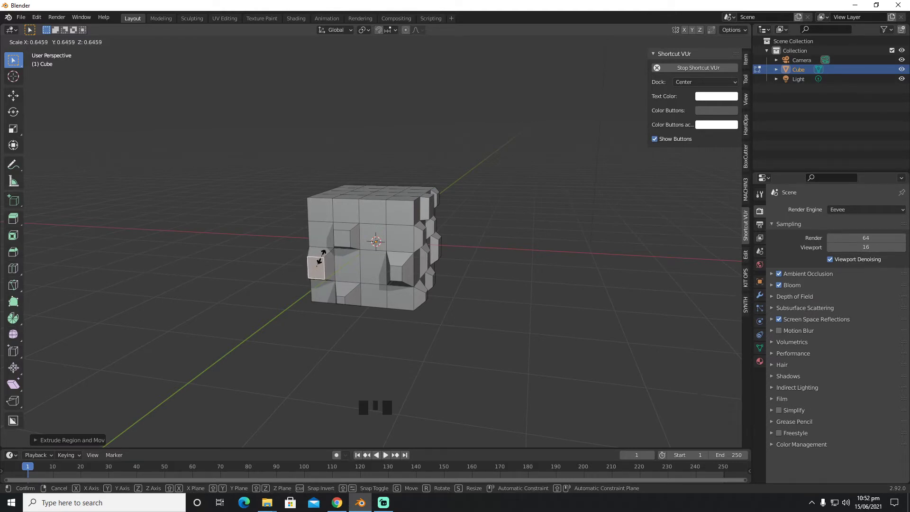
click(348, 247)
key(s)
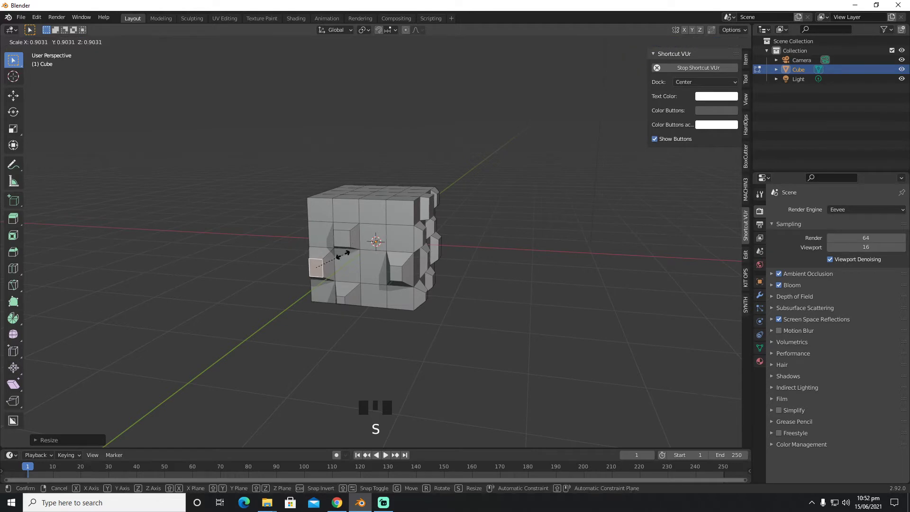
click(337, 260)
- Extrude the two corner faces of that side's top row and scale each outer face to roughly half size
click(392, 221)
key(e)
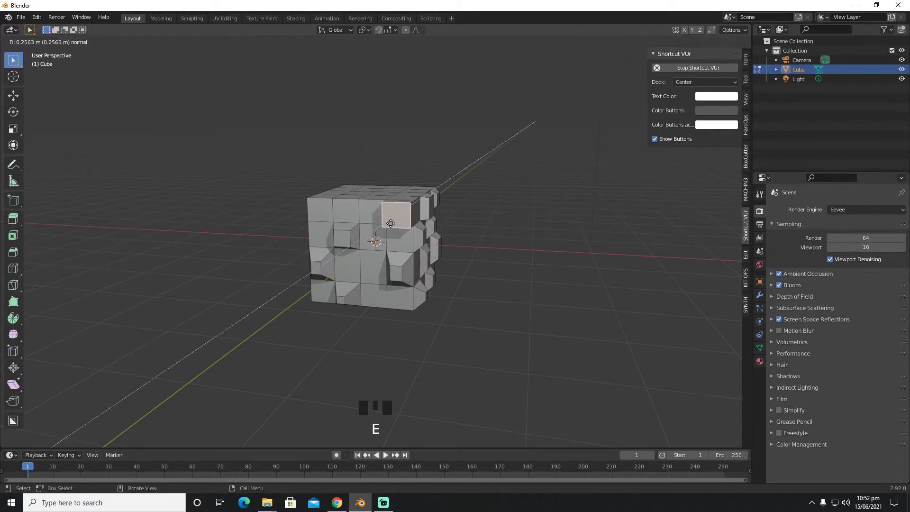
click(393, 219)
key(s)
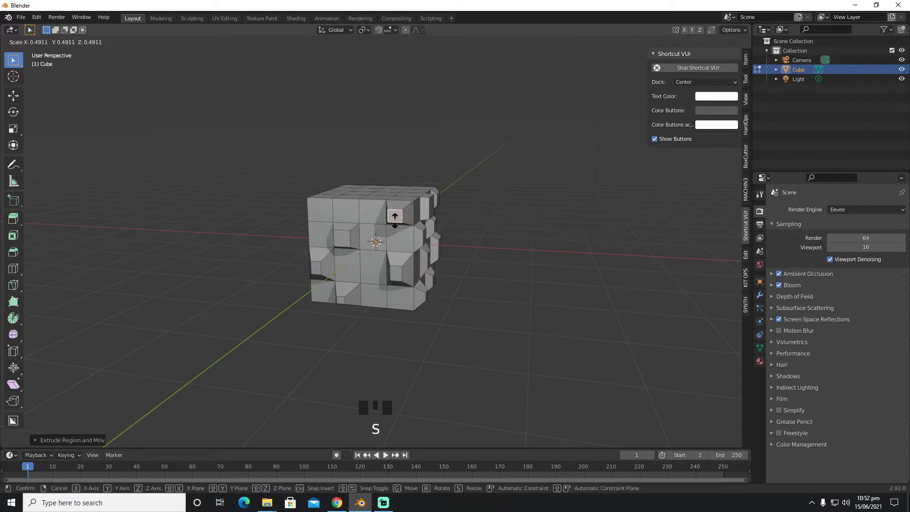
click(394, 220)
click(329, 216)
key(e)
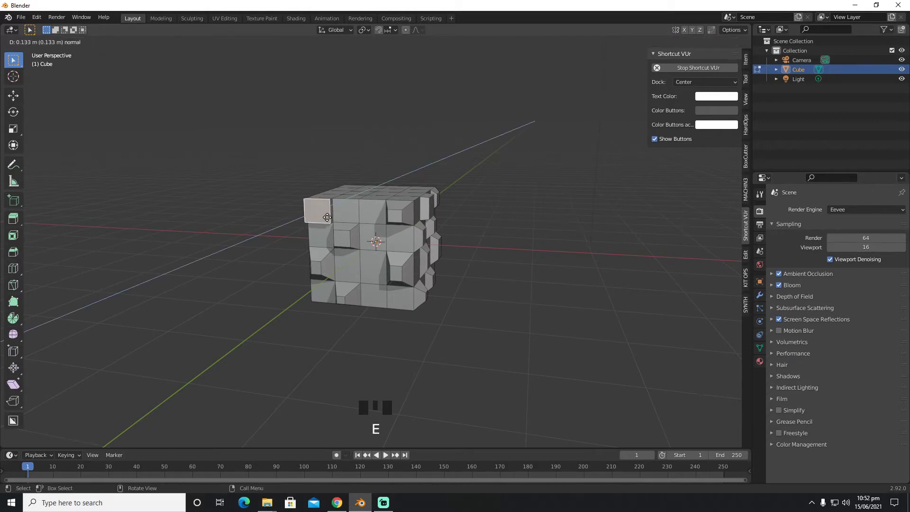
click(323, 216)
key(s)
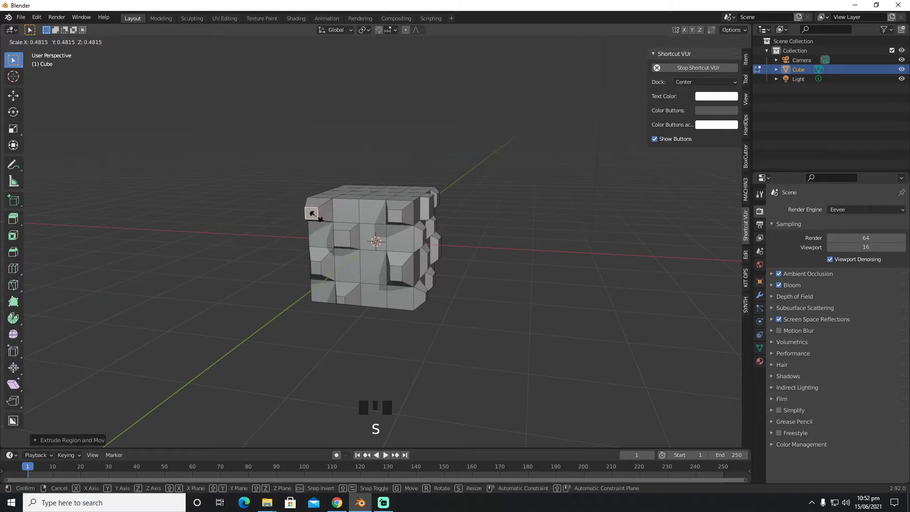
click(325, 223)
- Extrude the third-row face in the third column from the left and scale down its outer face
click(364, 261)
key(e)
click(365, 264)
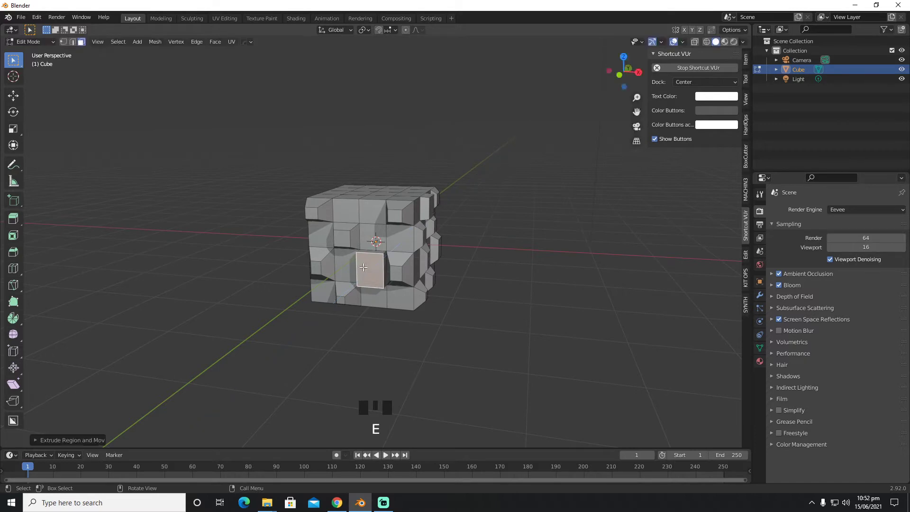
key(s)
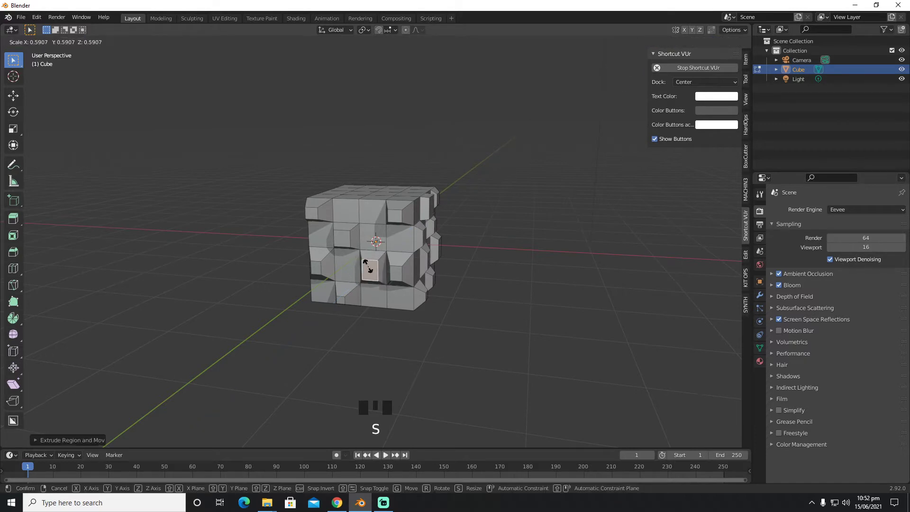
click(369, 268)
- Extrude the two middle faces of that side's top row and adjust the size of each outer face
click(362, 215)
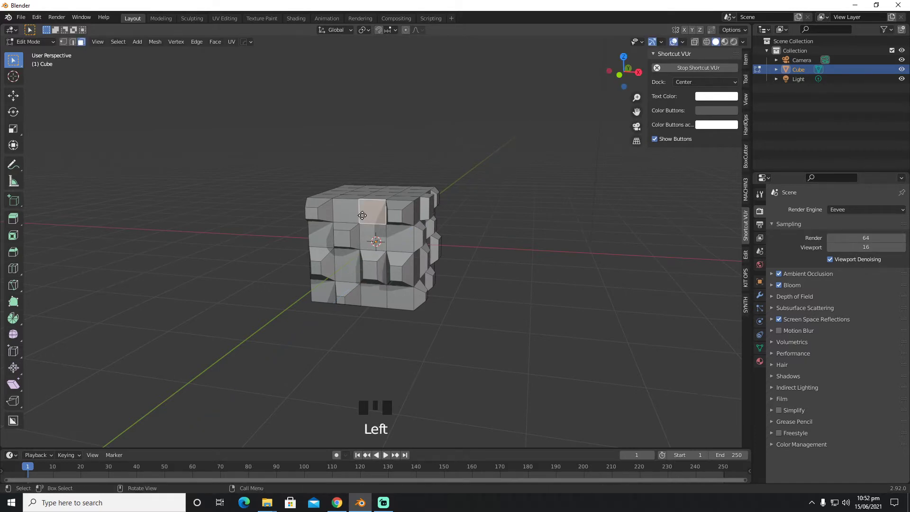
key(e)
click(364, 217)
key(s)
click(366, 219)
click(344, 217)
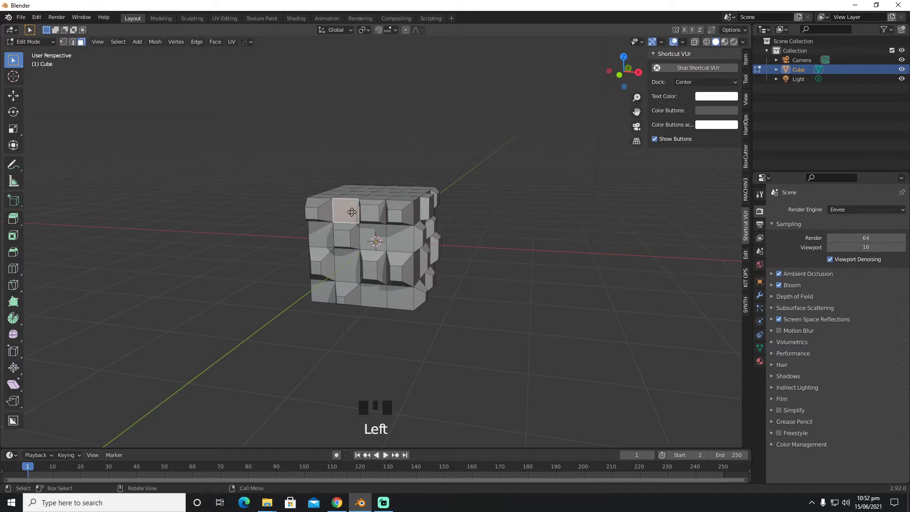
key(e)
click(344, 217)
key(s)
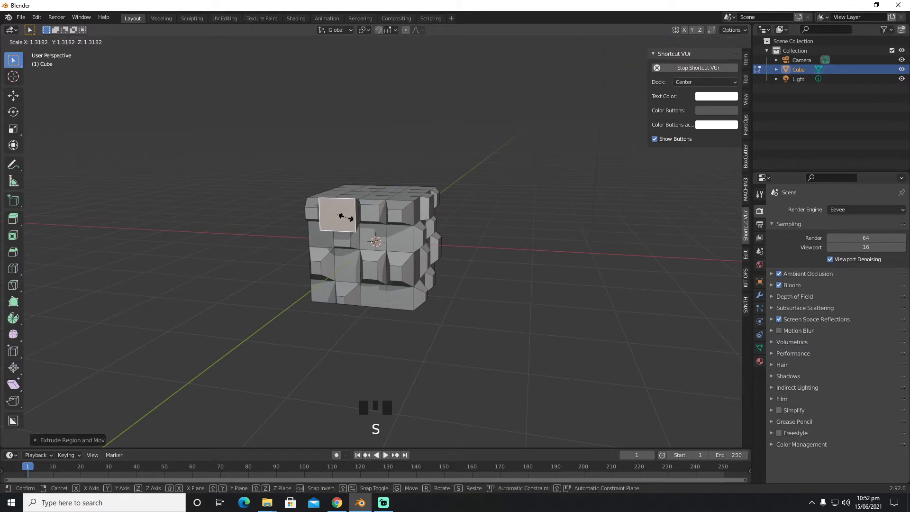
click(340, 213)
- On the untouched side beyond the staircase side, extrude and taper the third-row face next to their shared edge
middle_click(449, 255)
middle_drag(449, 255, 393, 271)
click(392, 270)
key(e)
click(393, 270)
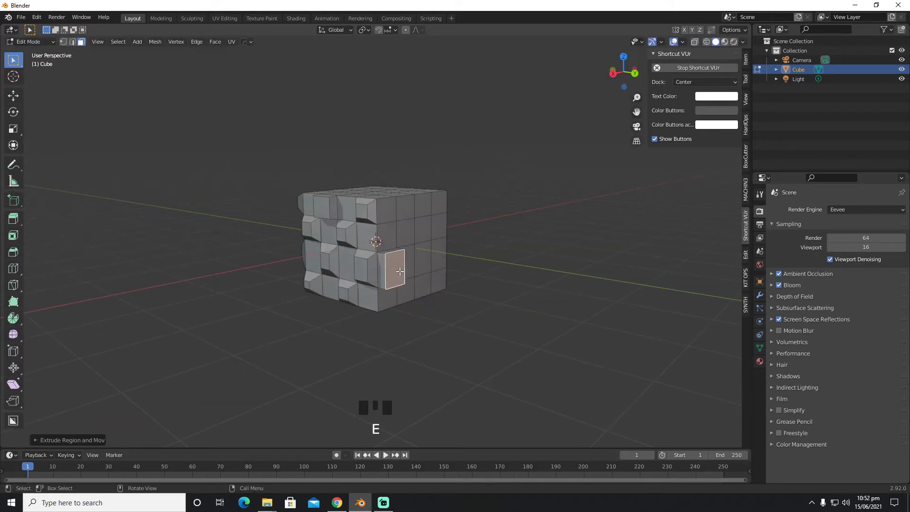
key(s)
click(401, 267)
- Extrude and taper two central faces on this third side: second row in the second column, and third row in the third column
click(407, 235)
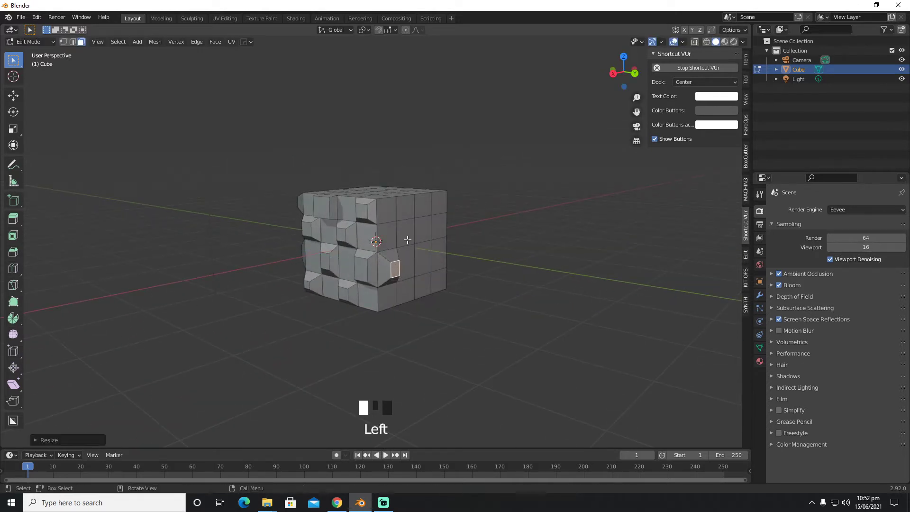
key(e)
click(408, 239)
key(s)
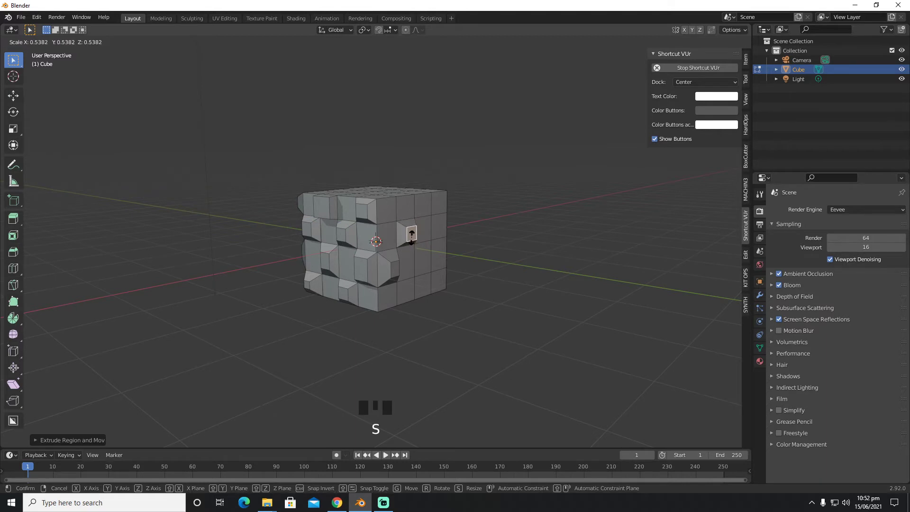
click(412, 235)
click(419, 257)
key(e)
click(424, 260)
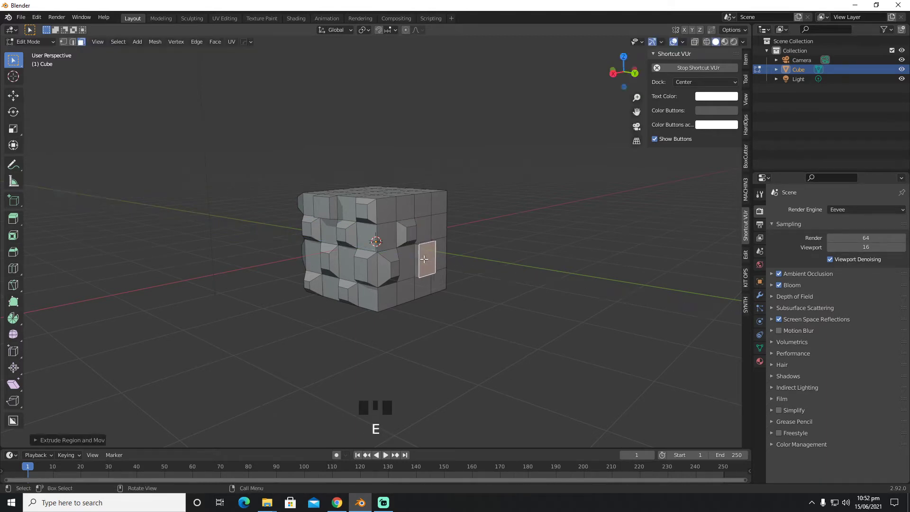
key(s)
click(426, 258)
- Extrude and taper two top-row faces on the third side, in its last and second columns
click(442, 207)
key(e)
click(443, 205)
key(s)
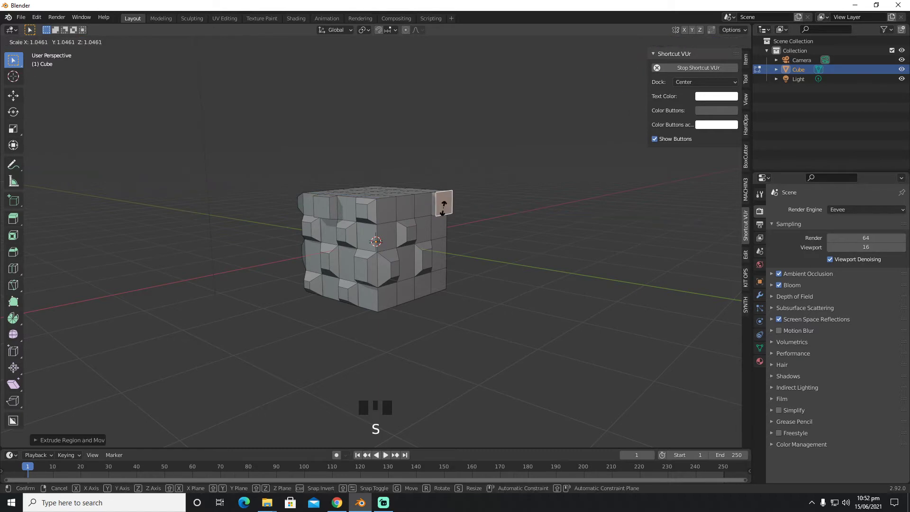
click(444, 202)
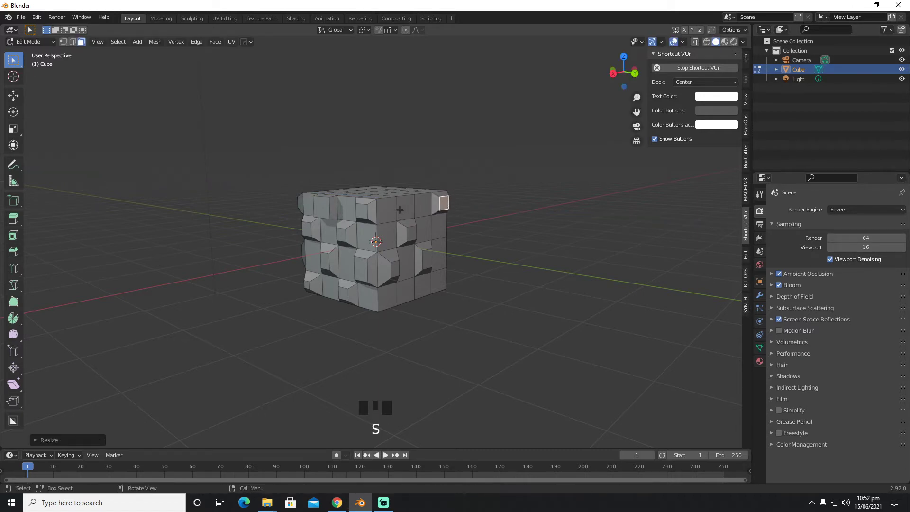
click(402, 210)
key(e)
click(407, 207)
key(s)
click(408, 212)
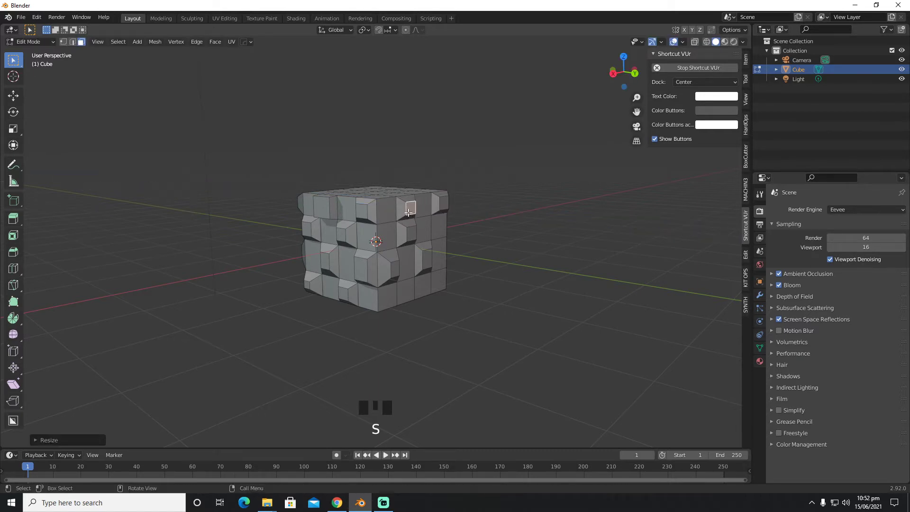
- Extrude the bottom-row face in the third side's second column and scale down its outer face
click(398, 289)
key(e)
click(404, 290)
key(s)
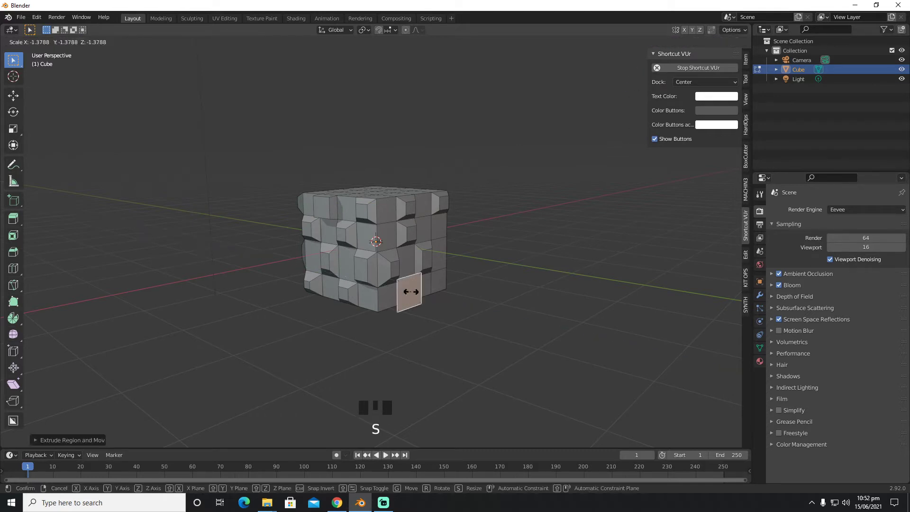
click(410, 291)
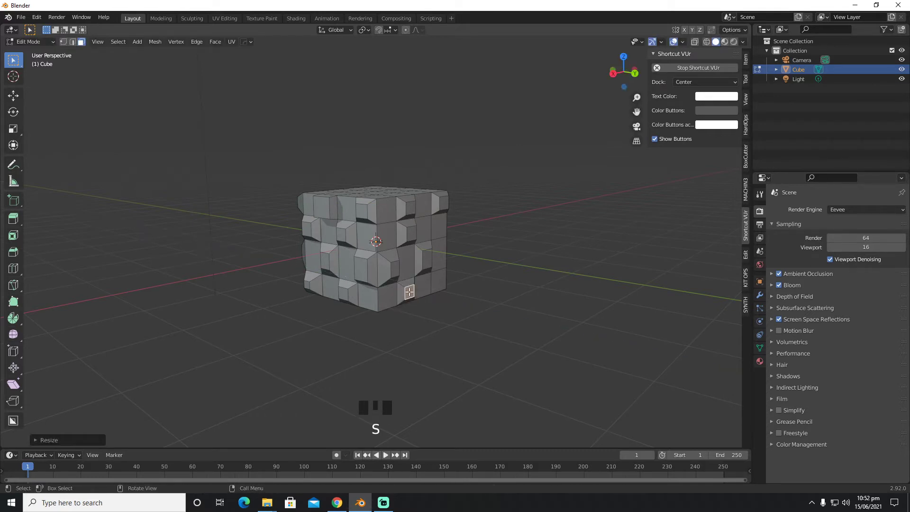
- Extrude and taper two more faces on the third side: bottom row in the last column, and top row in the first column
click(441, 276)
key(e)
click(442, 277)
key(s)
click(444, 280)
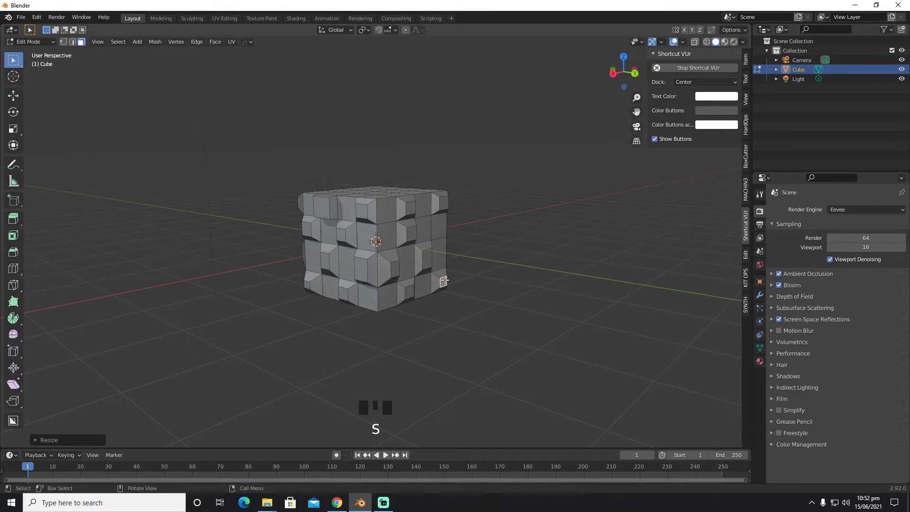
click(386, 219)
key(e)
click(390, 217)
key(s)
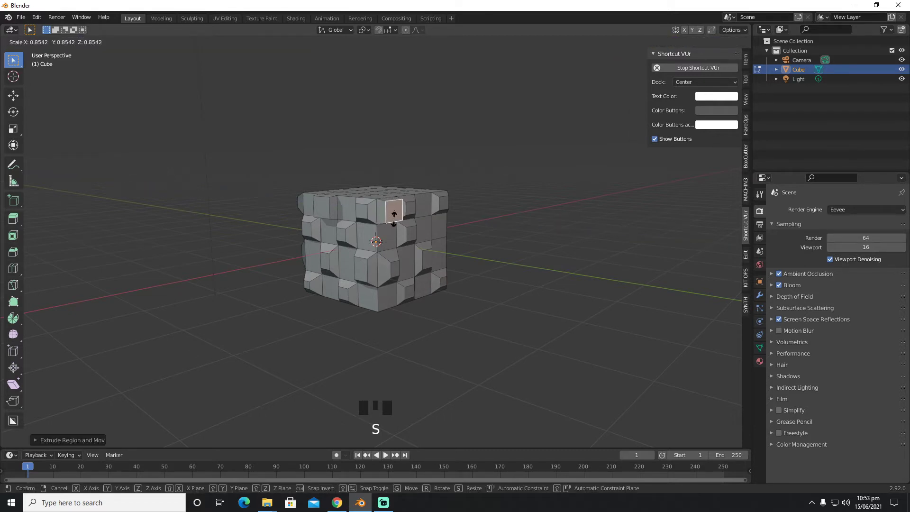
click(394, 218)
- Extrude the third-row face in the third side's last column and scale down its outer face
middle_drag(435, 254, 449, 283)
scroll(402, 265, down, 4)
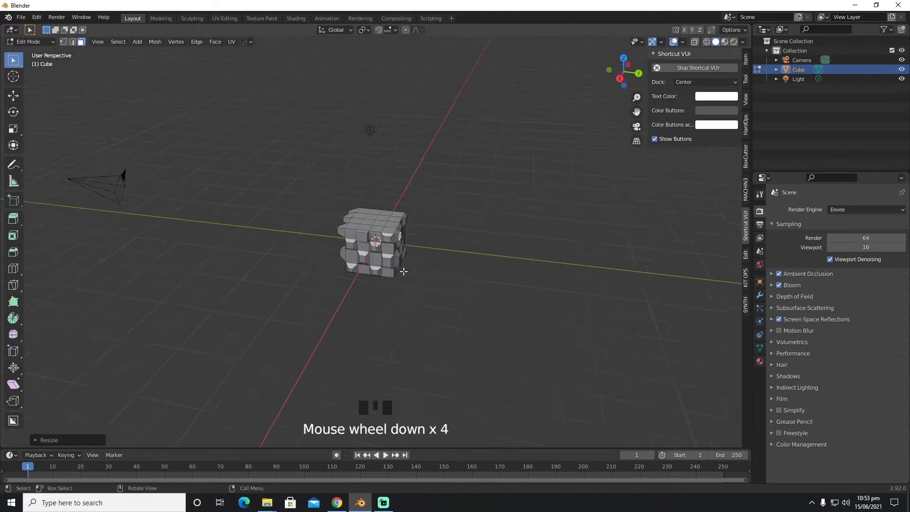
middle_drag(403, 266, 368, 264)
key(Tab)
key(Tab)
scroll(406, 261, up, 2)
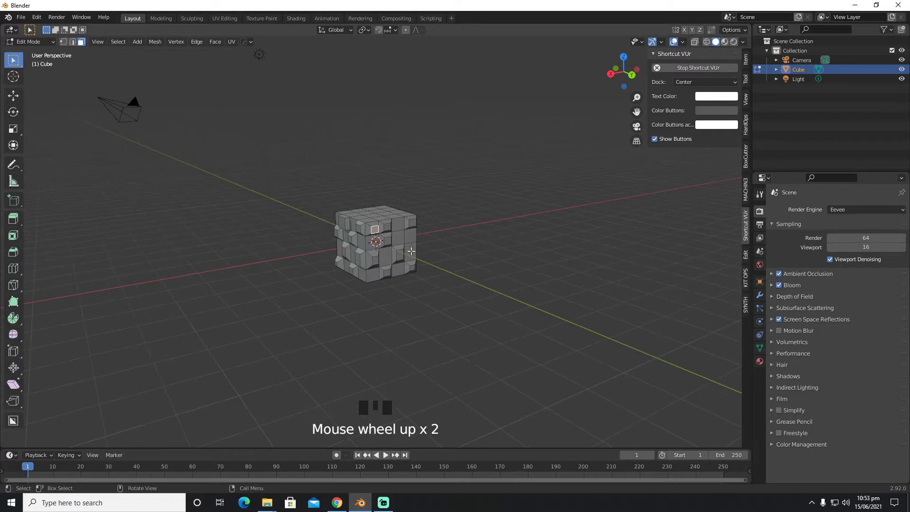
click(410, 252)
key(e)
key(s)
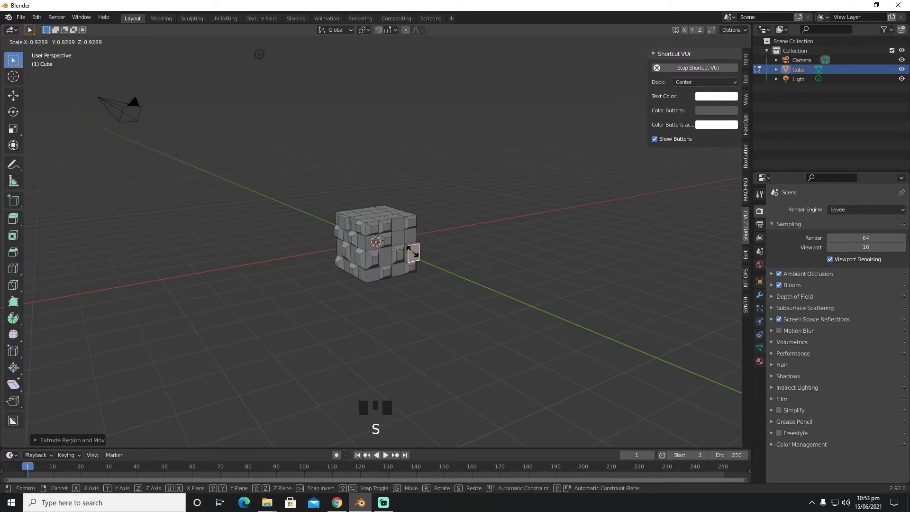
click(413, 252)
key(s)
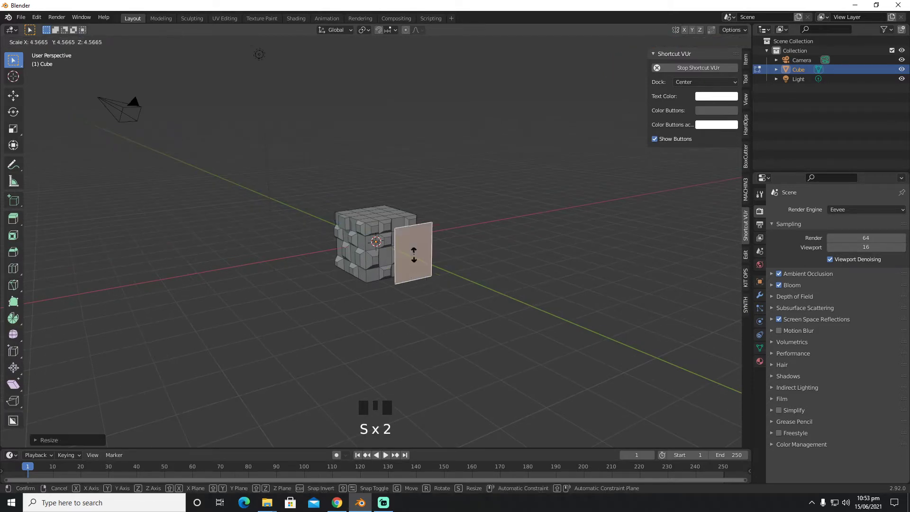
click(413, 252)
key(s)
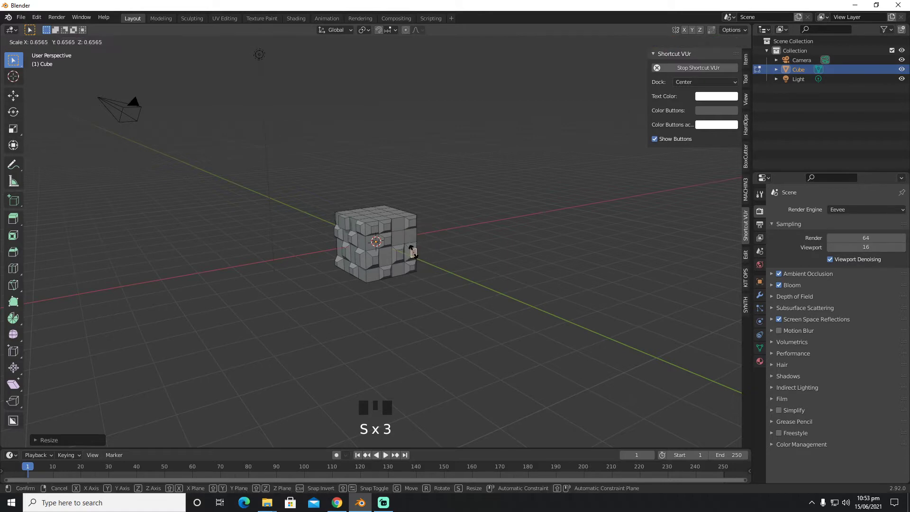
click(413, 253)
- Extrude the second-row face in the third side's last column and scale its outer face to about 0.70
click(415, 237)
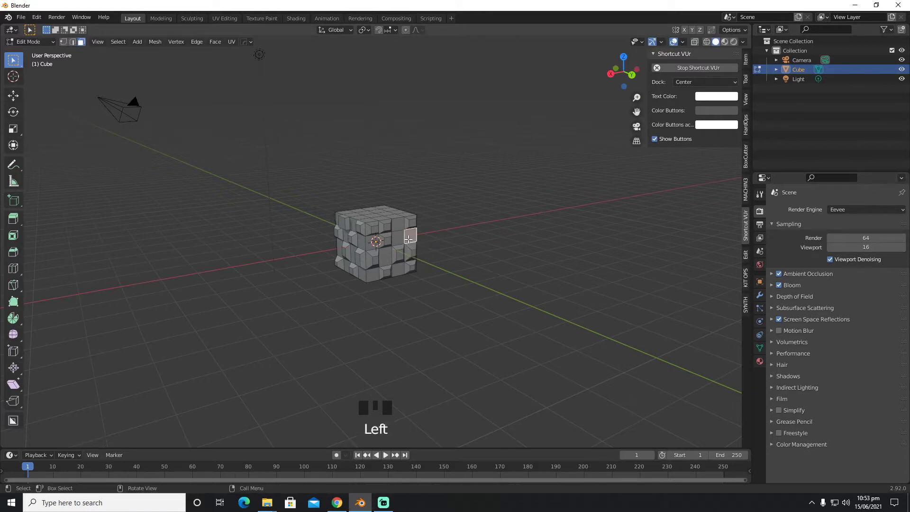
key(e)
key(s)
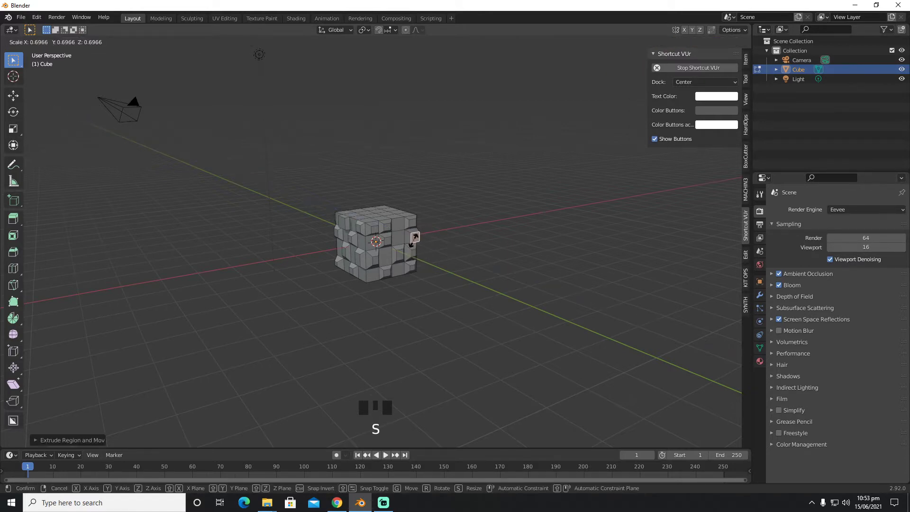
click(415, 237)
- Check the Idol reference artwork in the browser, return to Blender and add a mesh plane in Object Mode
middle_drag(407, 296, 451, 270)
scroll(474, 283, down, 4)
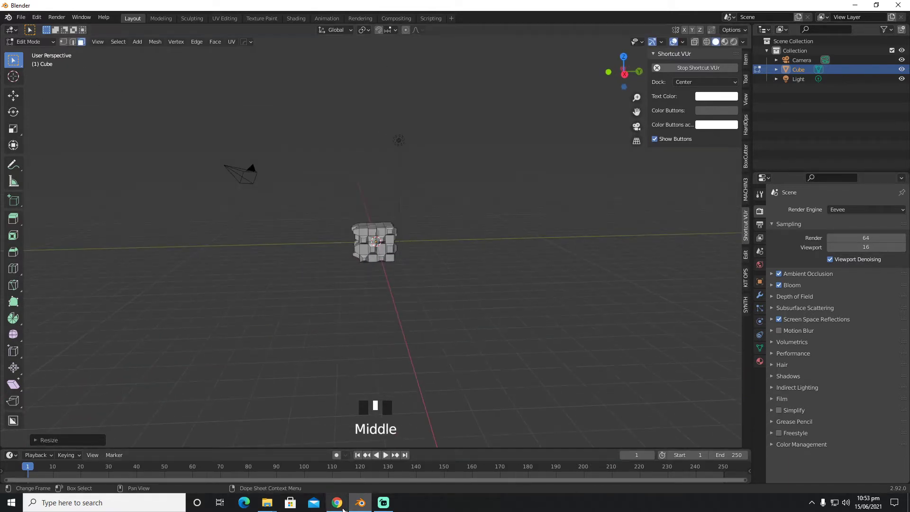
key(alt+Tab)
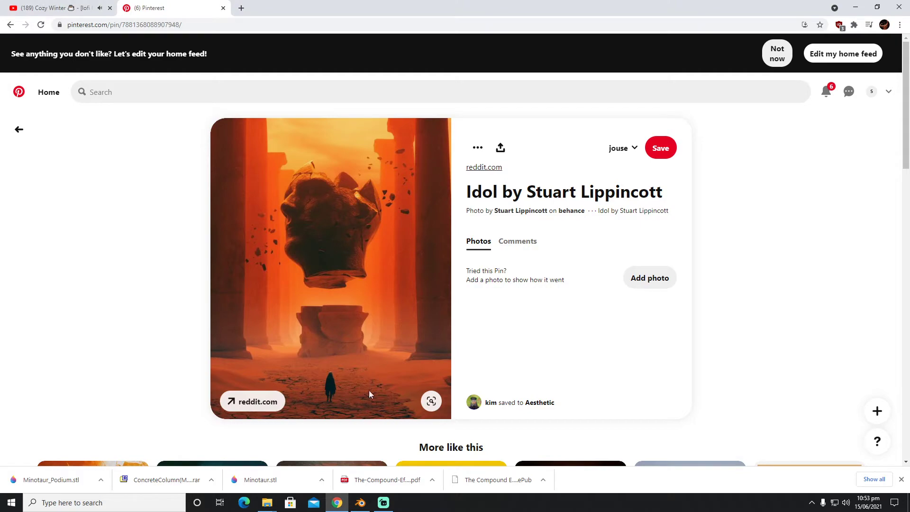
click(360, 502)
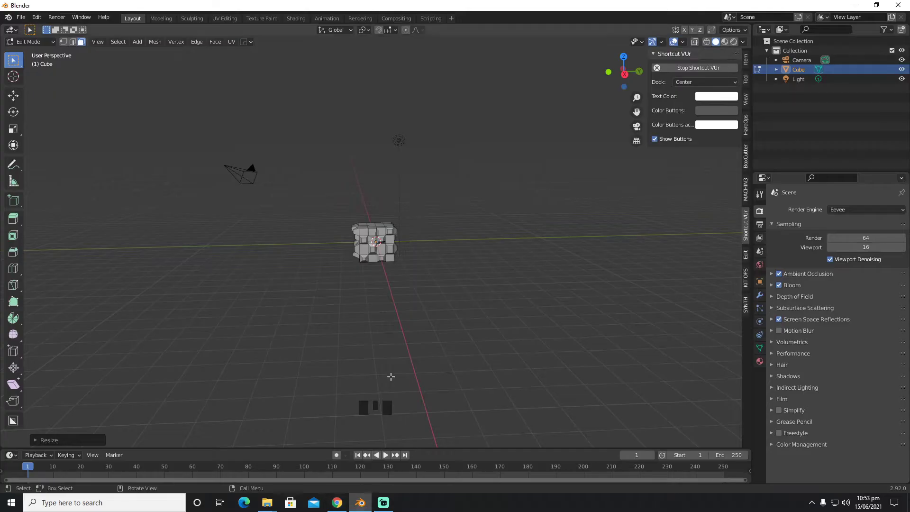
key(shift+a)
key(Tab)
click(243, 250)
key(shift+a)
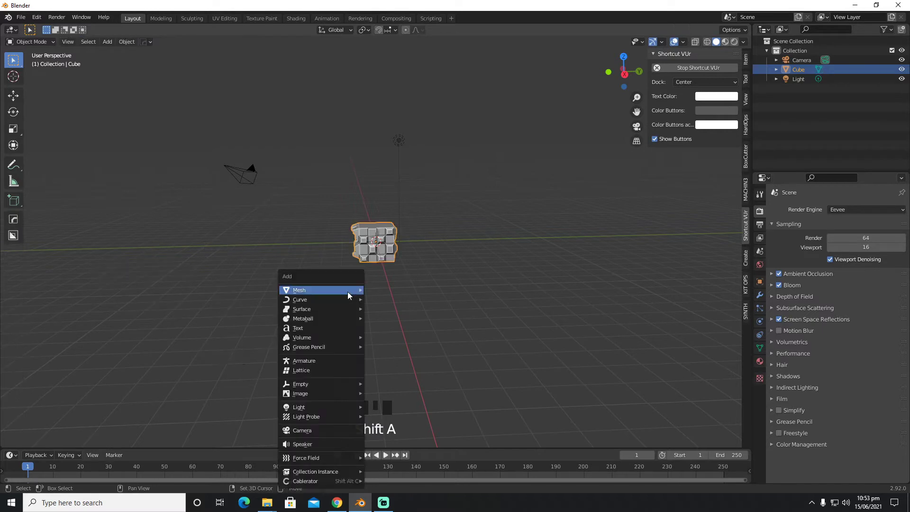
mouse_move(351, 290)
click(414, 73)
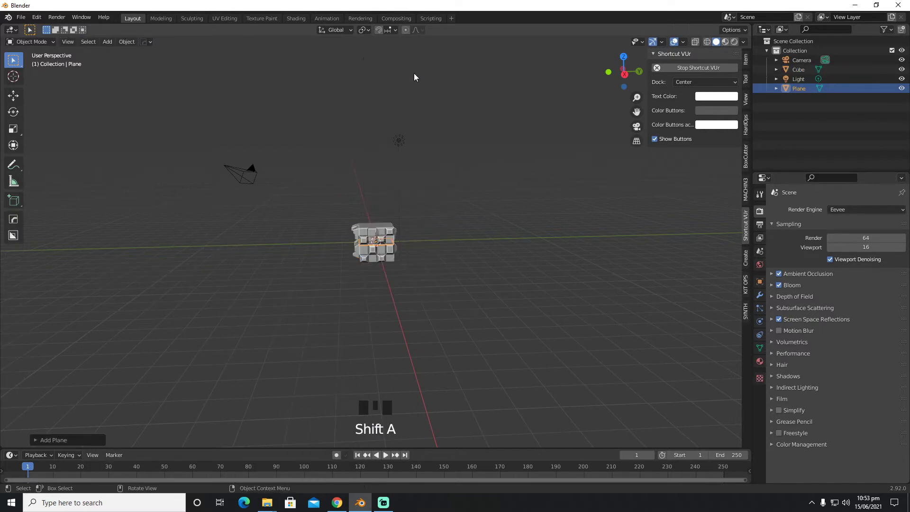
text(s8)
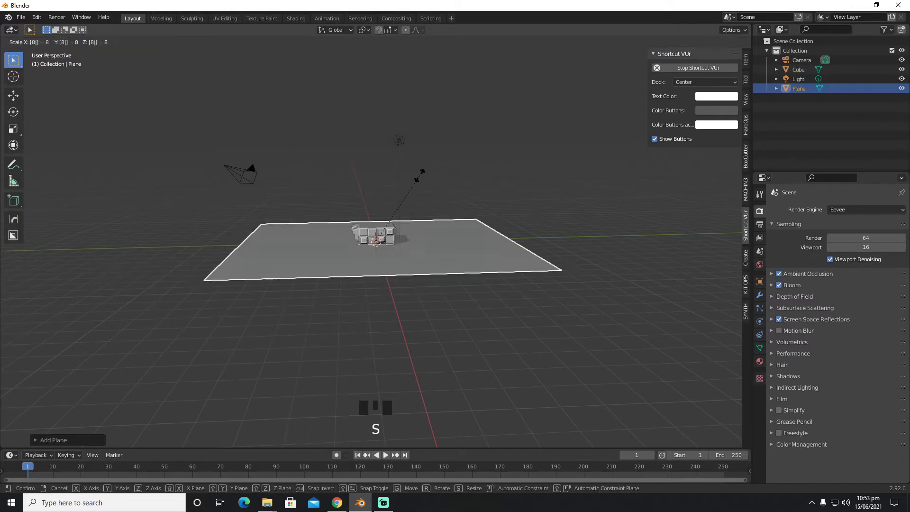
click(420, 176)
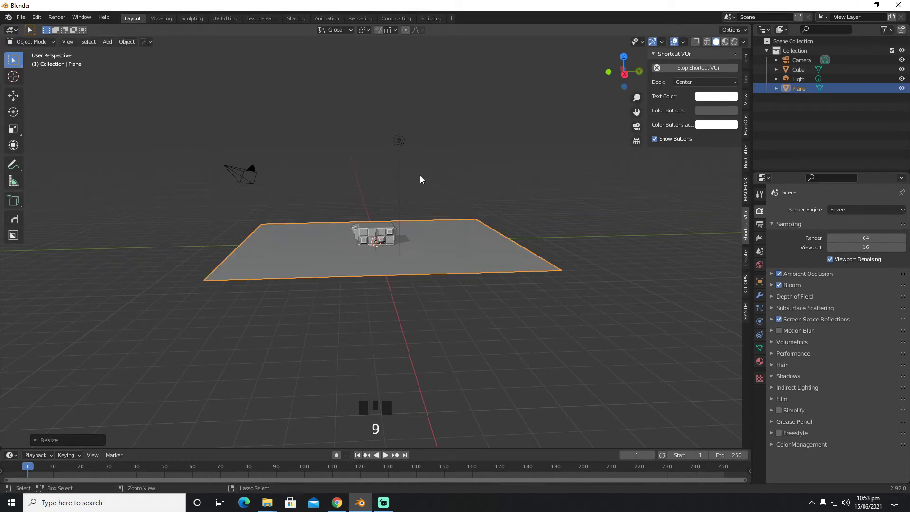
key(ctrl+z)
- Scale the plane by 9 and lower it about 1.01 m along Z to sit beneath the block
text(s8)
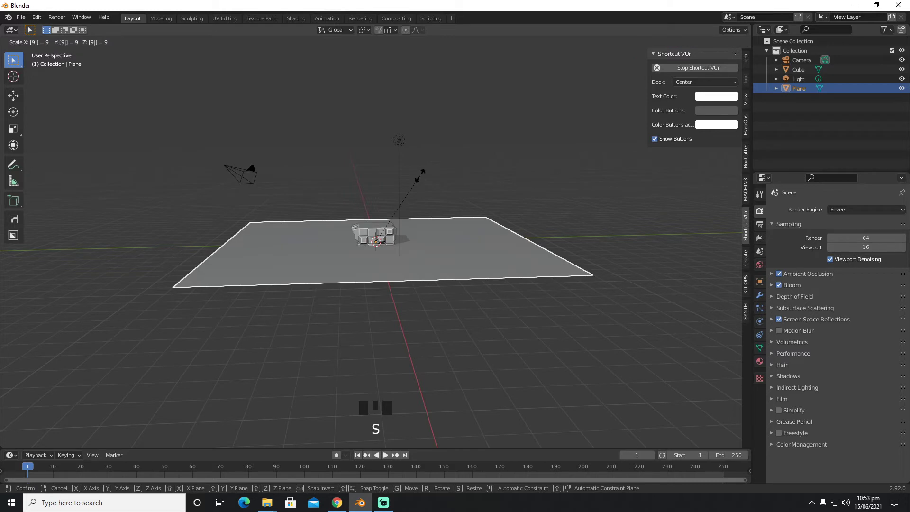
click(426, 190)
scroll(448, 252, up, 5)
key(g)
key(z)
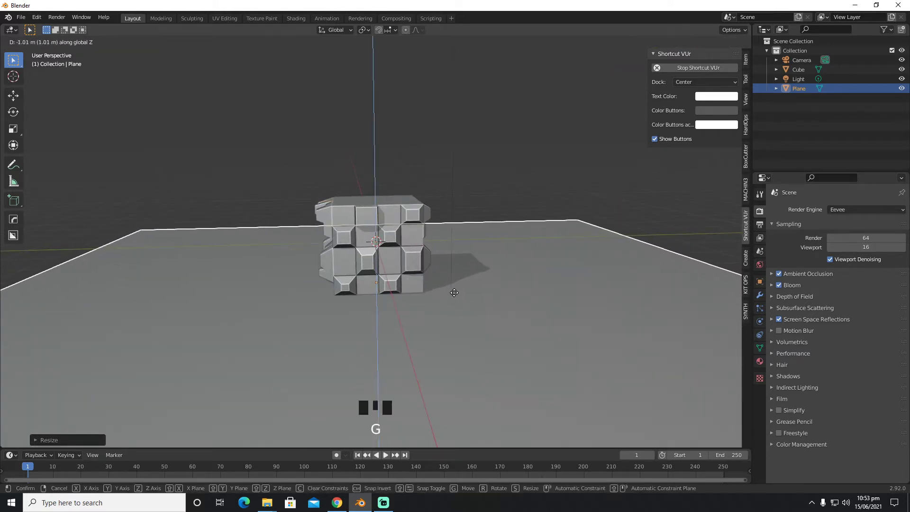
click(454, 292)
- Scale the block down to about 0.33 and lower it about 0.64 m along Z onto the ground plane
click(413, 265)
key(s)
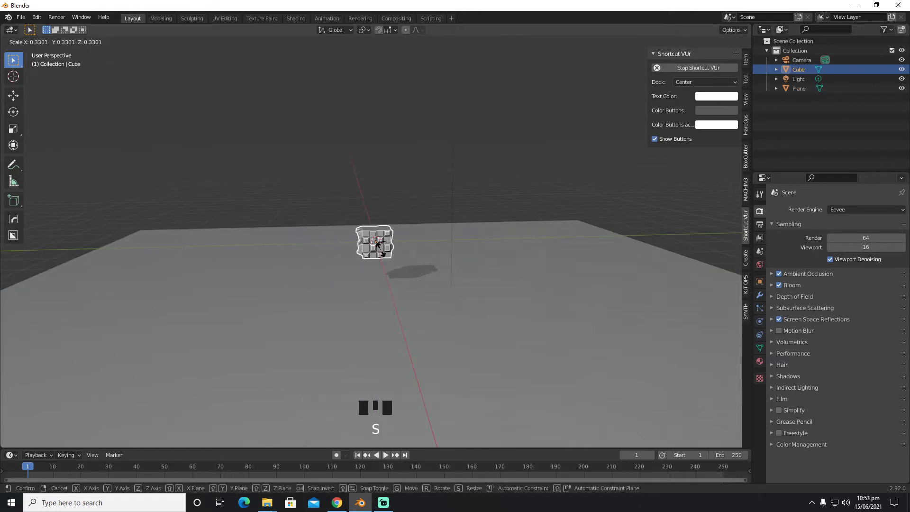
click(378, 245)
key(g)
key(z)
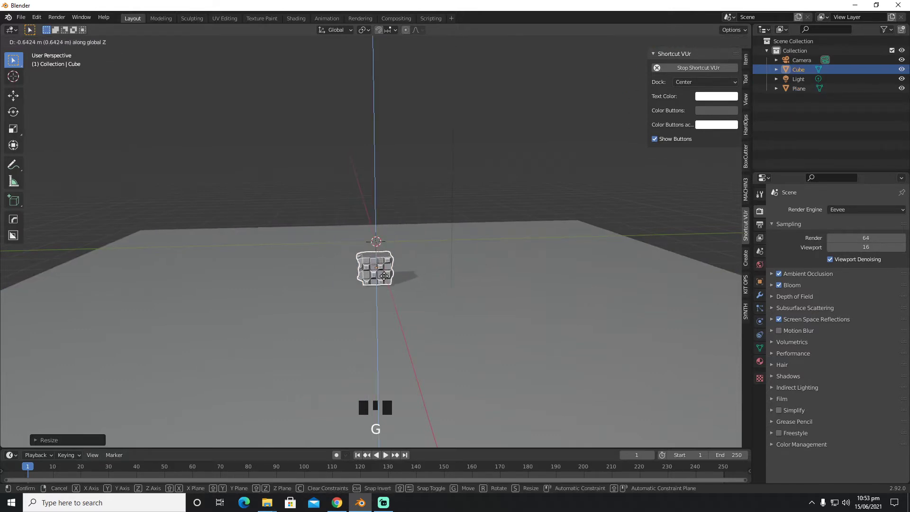
click(384, 276)
- Enlarge the block by about 1.57 and raise it about 0.22 m along Z so its base rests on the ground
middle_drag(403, 300, 414, 262)
scroll(402, 287, down, 3)
scroll(404, 277, up, 1)
scroll(406, 281, up, 2)
key(s)
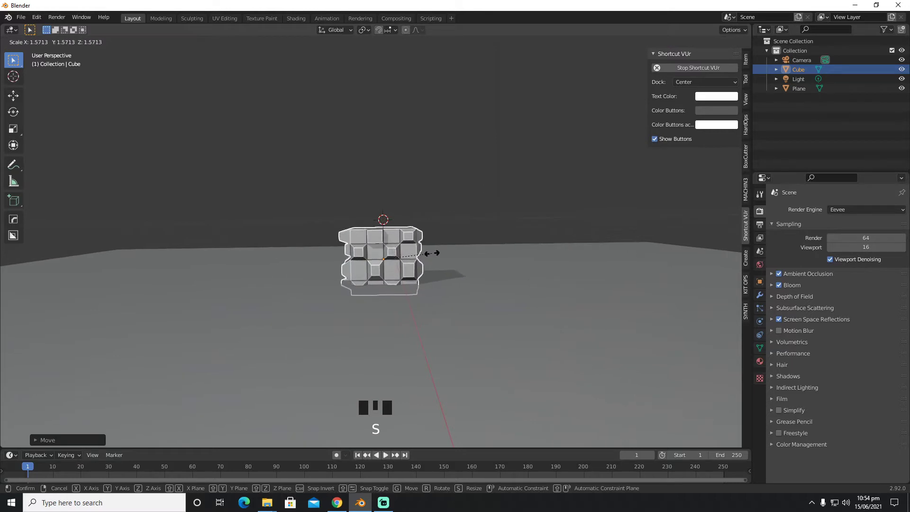
click(433, 254)
key(g)
key(z)
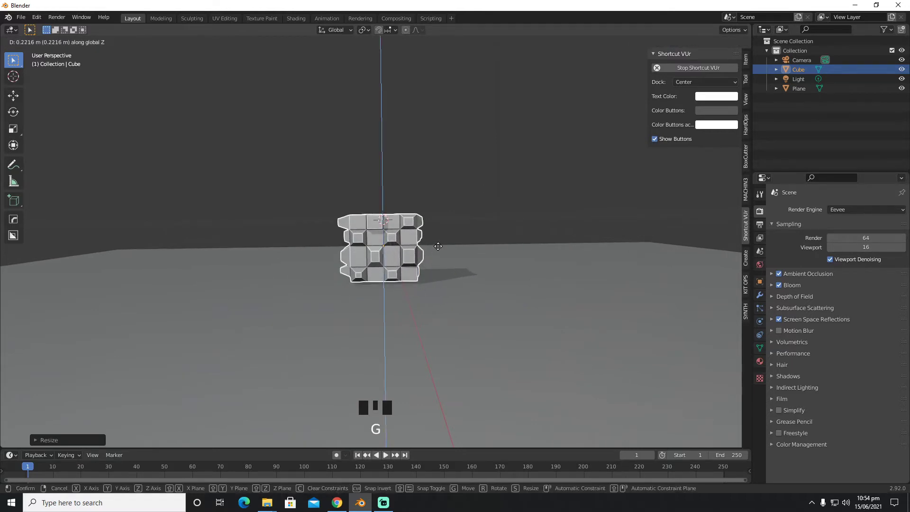
click(438, 249)
- Duplicate the ground plane in place and scale the copy down to about 0.27
scroll(439, 252, down, 3)
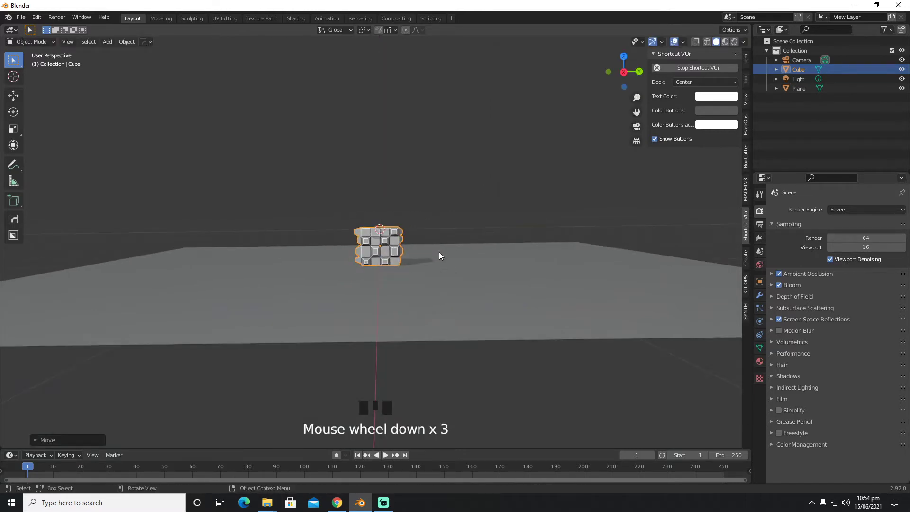
click(437, 283)
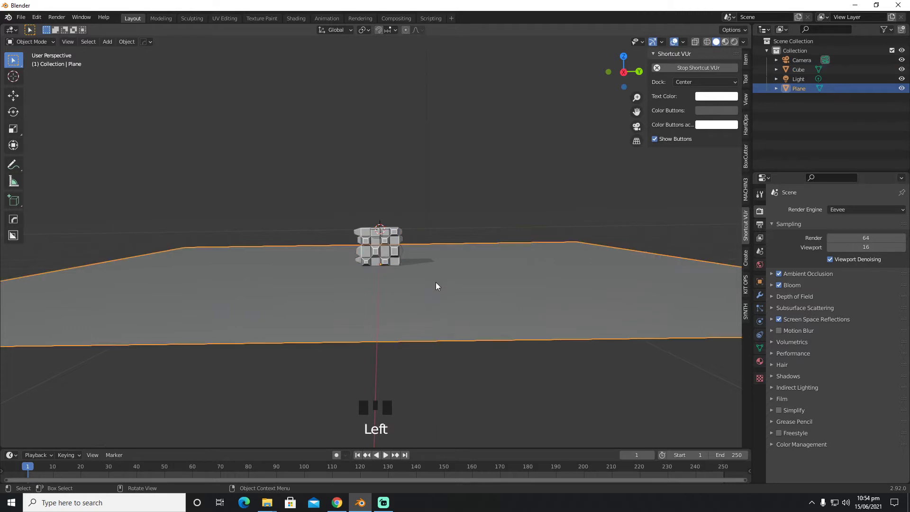
key(shift+d)
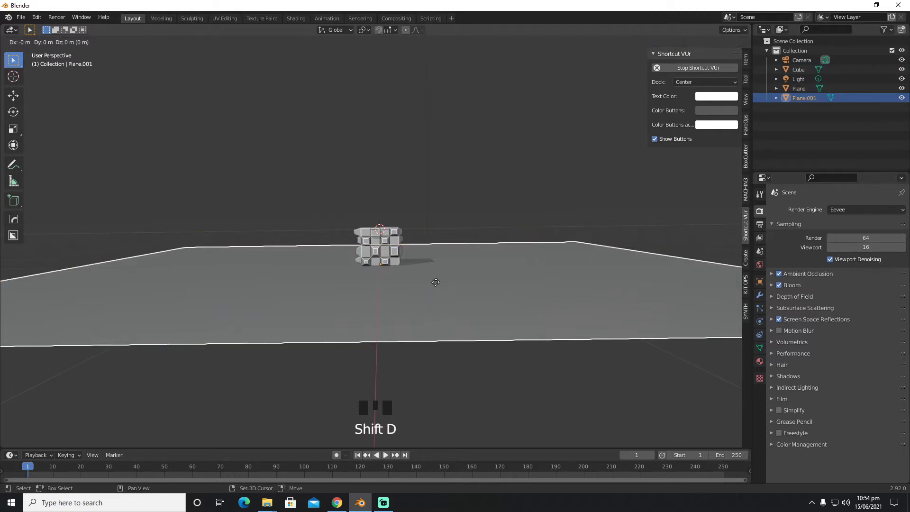
key(s)
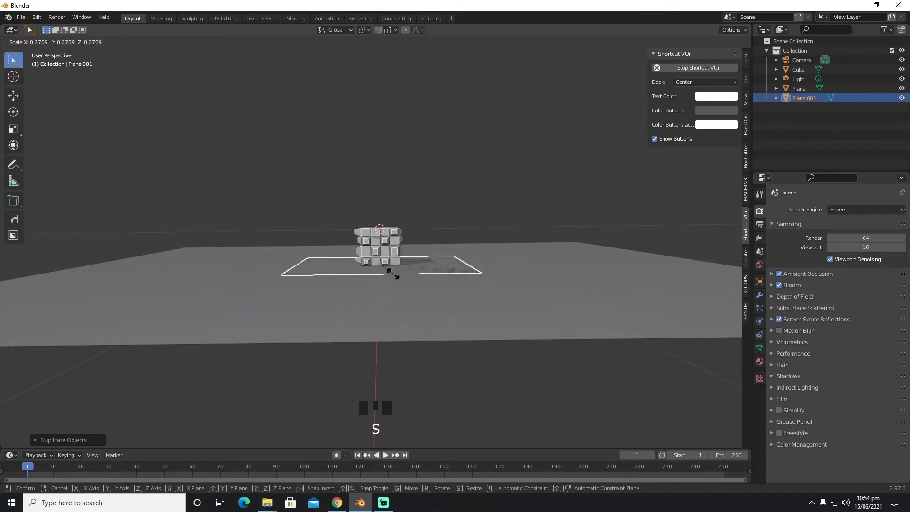
click(393, 275)
- Move the duplicate plane about 3.7 m along X in front of the block and stretch it along X
key(g)
key(x)
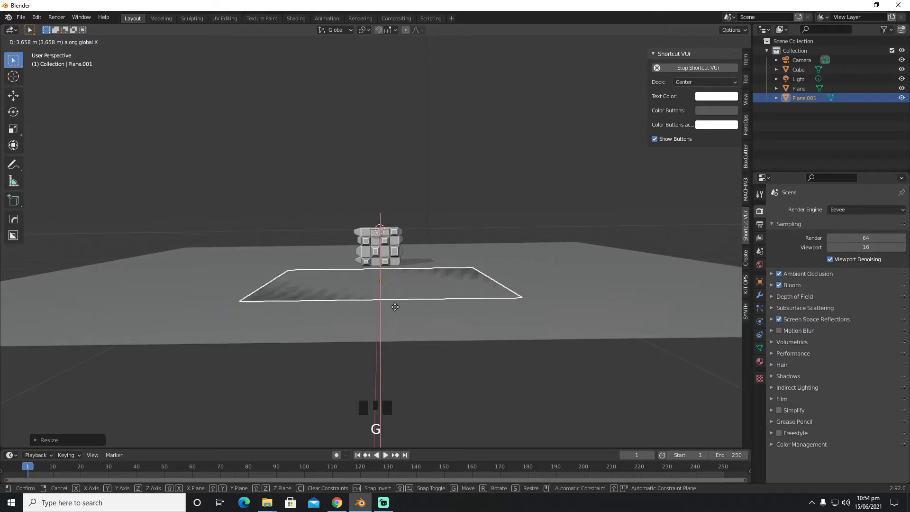
click(396, 309)
key(s)
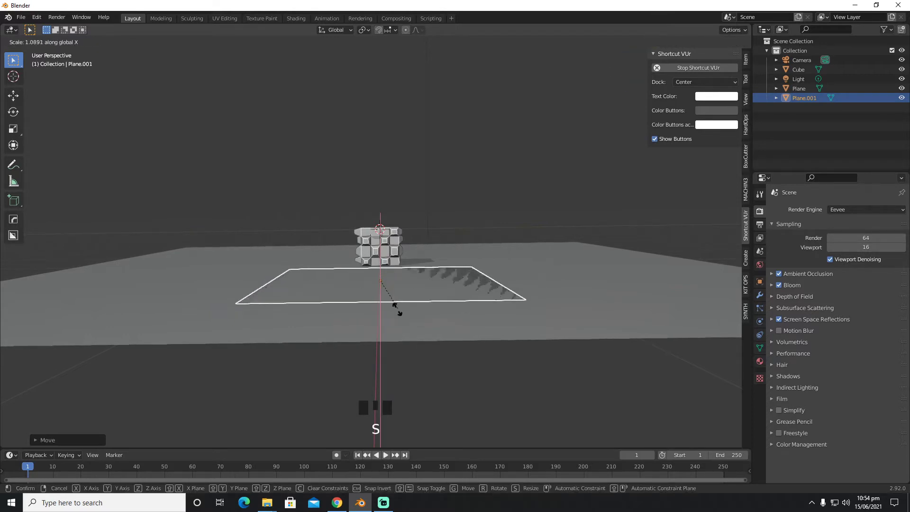
click(395, 343)
- Nudge the duplicate plane just above the ground plane and shift it slightly back along X toward the block
key(g)
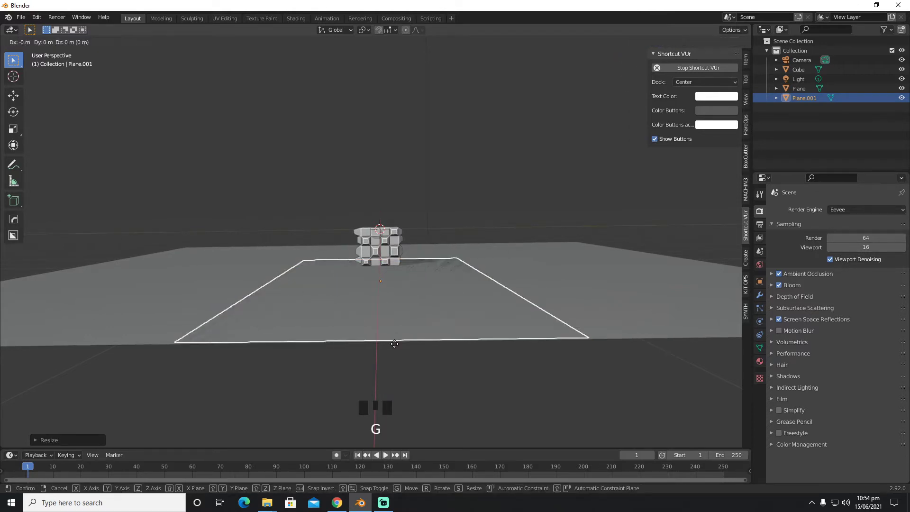
key(z)
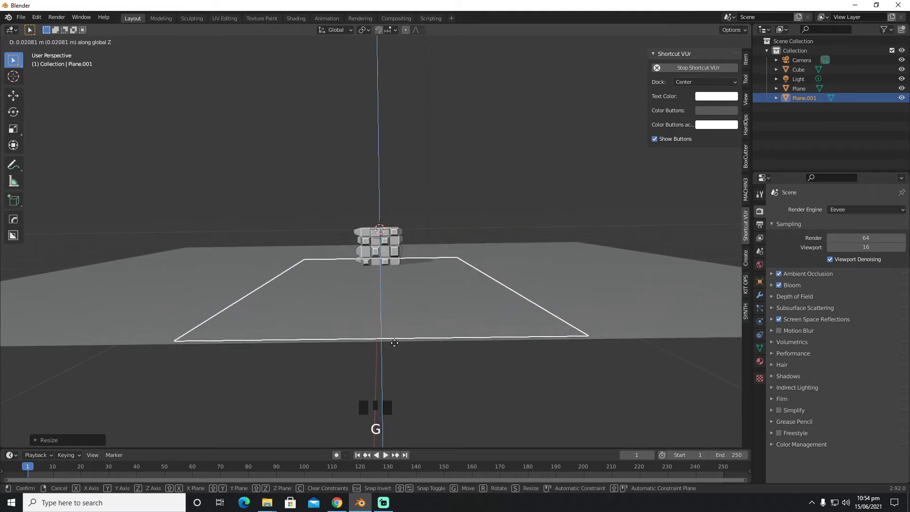
click(395, 343)
key(g)
middle_click(394, 340)
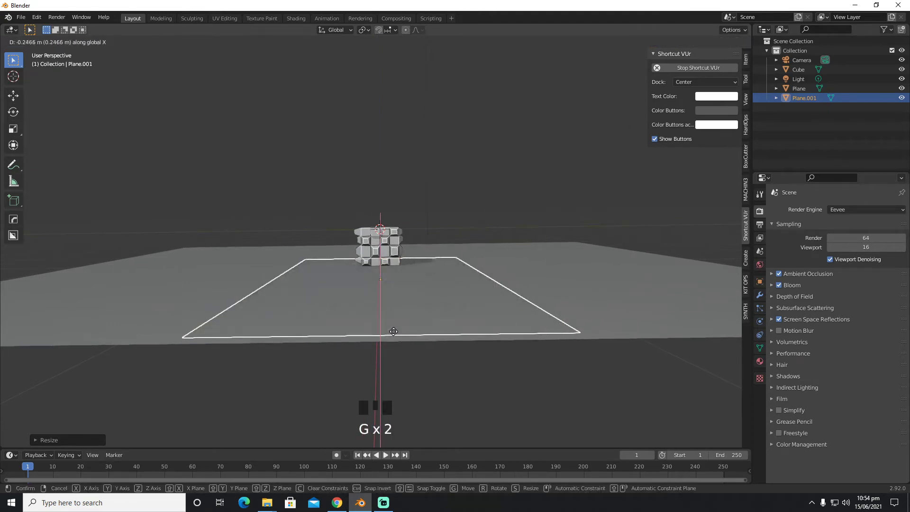
click(394, 326)
key(g)
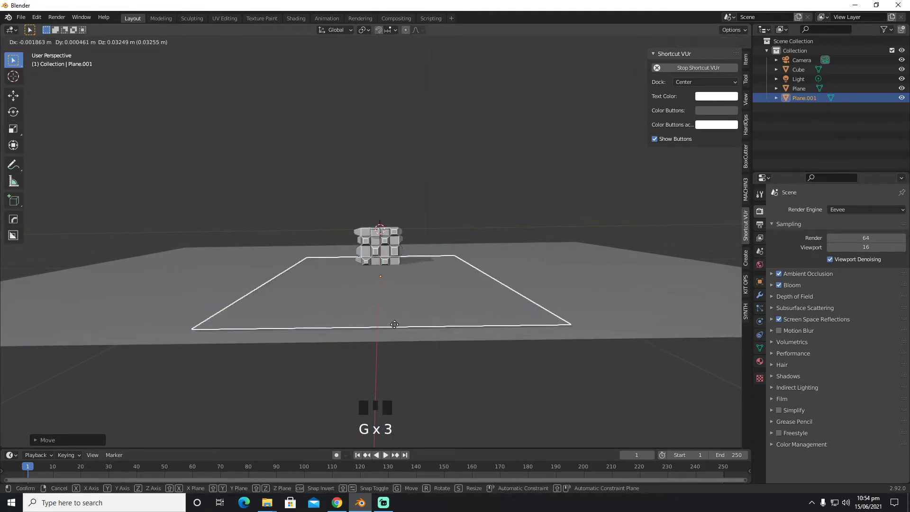
click(394, 325)
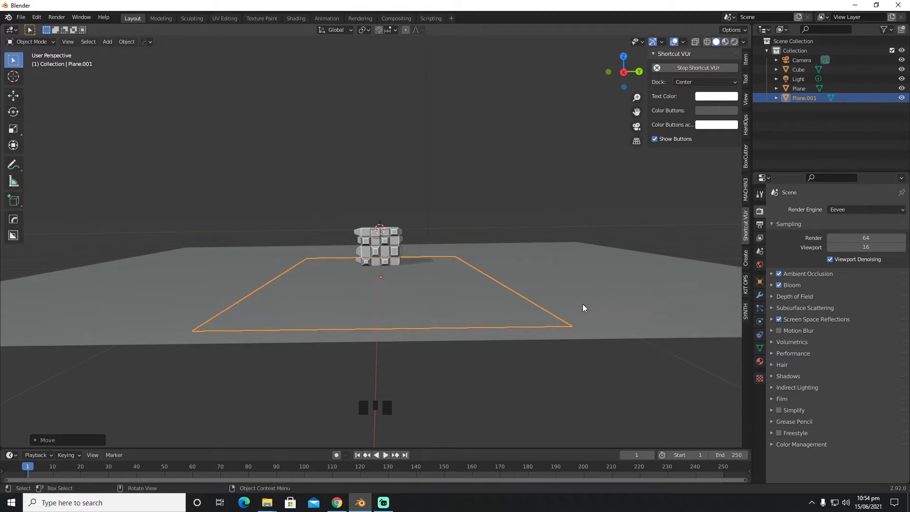
- Subdivide the foreground plane's mesh with 35 cuts
key(Tab)
click(498, 252)
right_drag(424, 286, 405, 297)
click(77, 440)
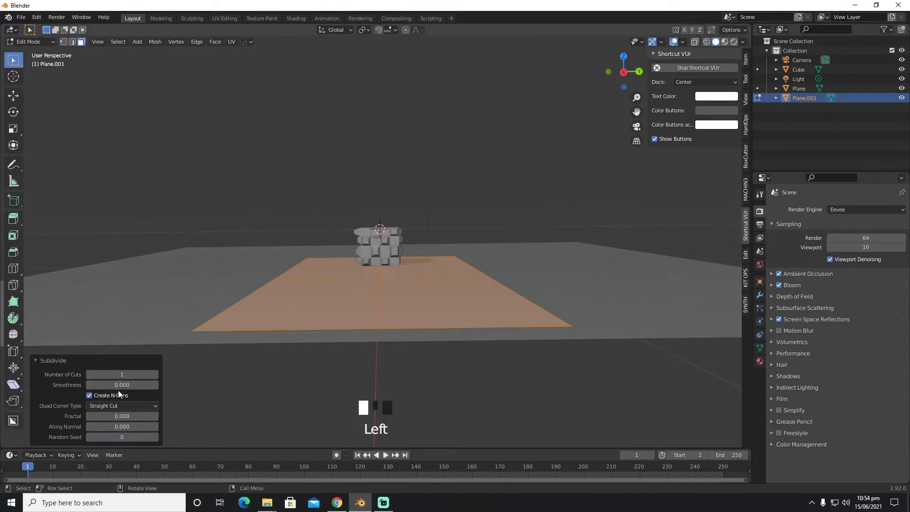
click(127, 374)
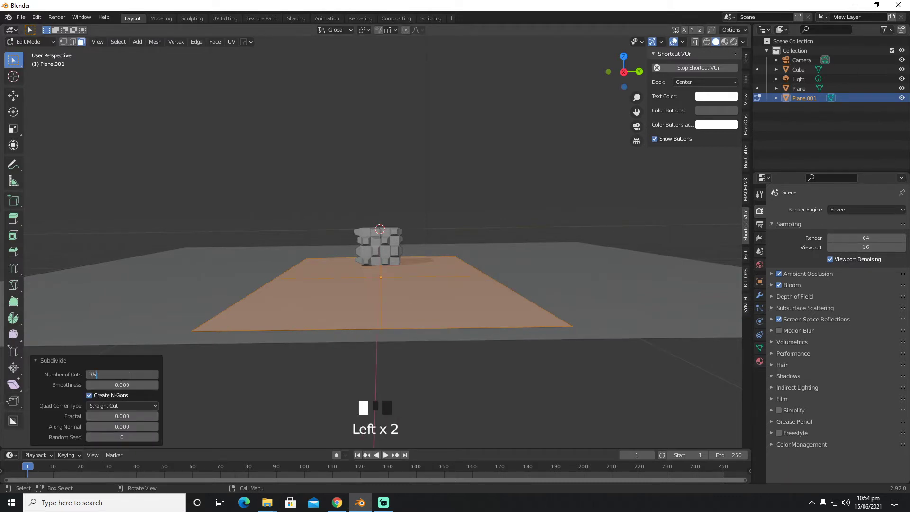
text(35)
key(Return)
key(Tab)
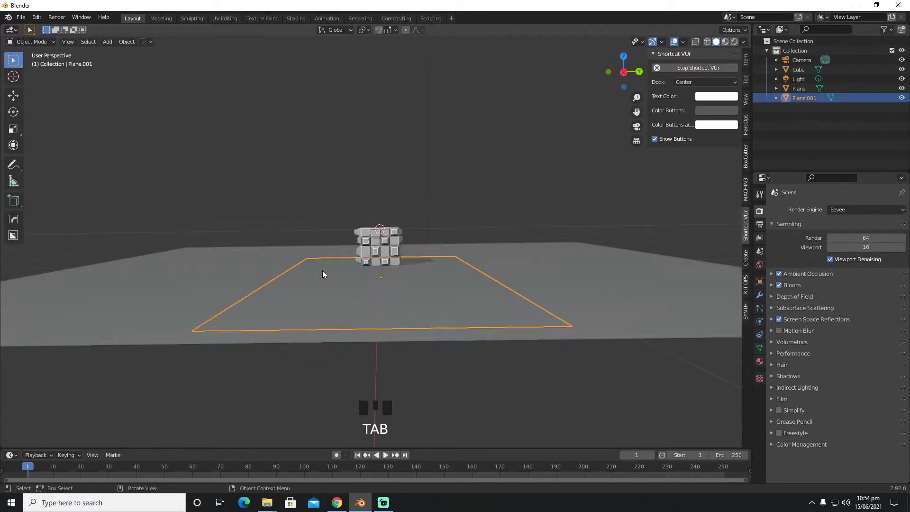
- Add a Displace modifier with a new texture to the foreground plane
click(761, 296)
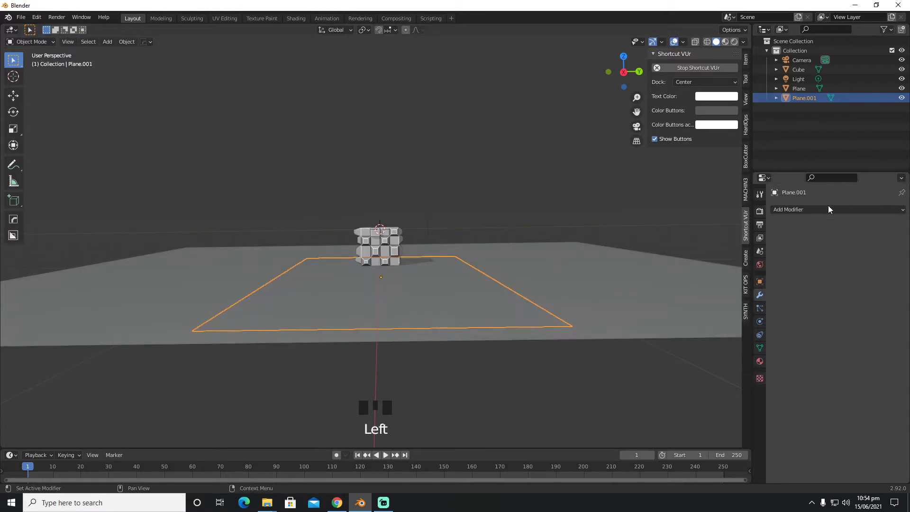
click(817, 209)
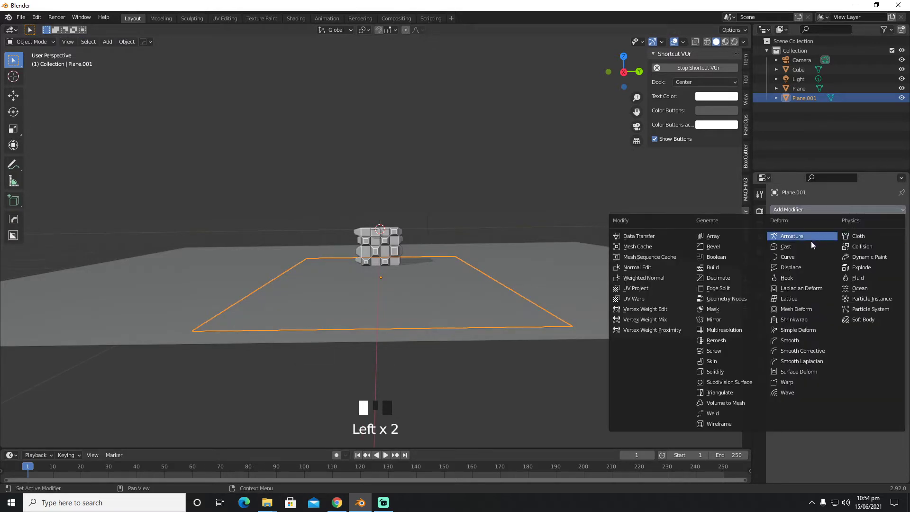
click(792, 267)
click(859, 240)
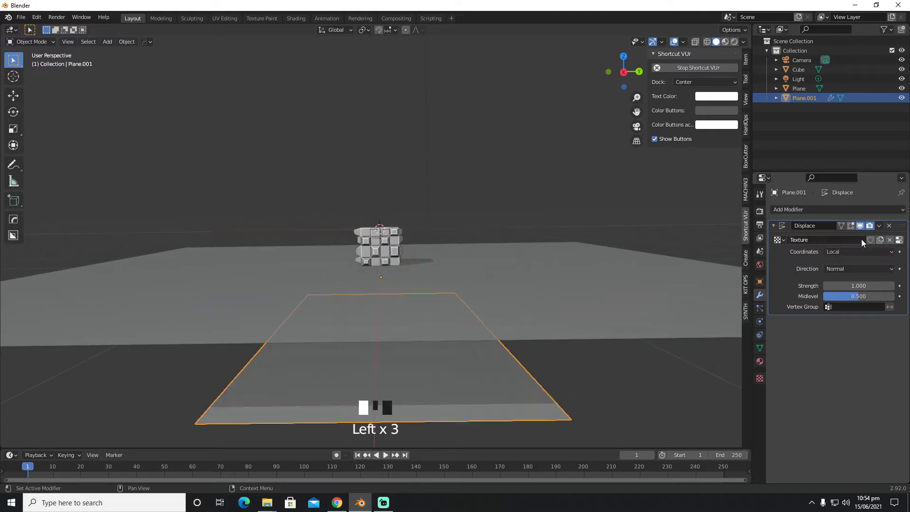
- Make the foreground plane's displacement texture Stucci with a Voronoi Crackle noise basis and a size of 0.61
click(900, 243)
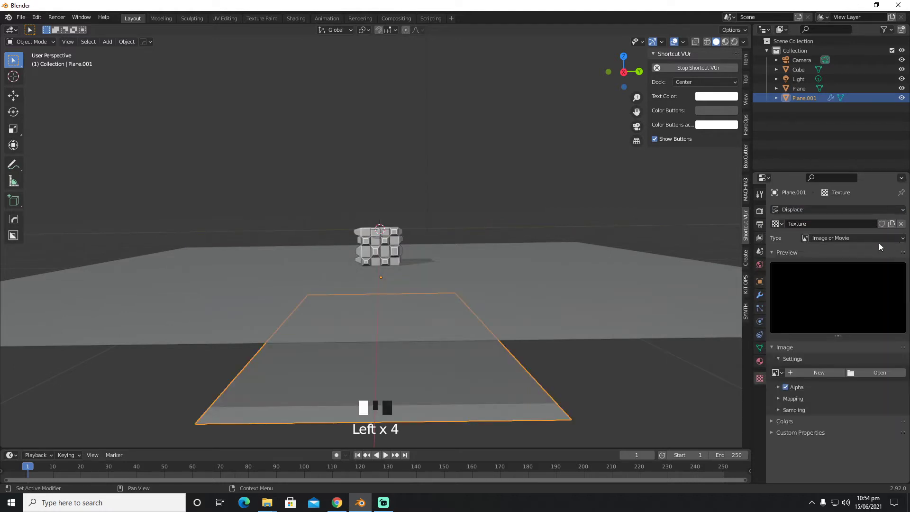
drag(879, 243, 829, 342)
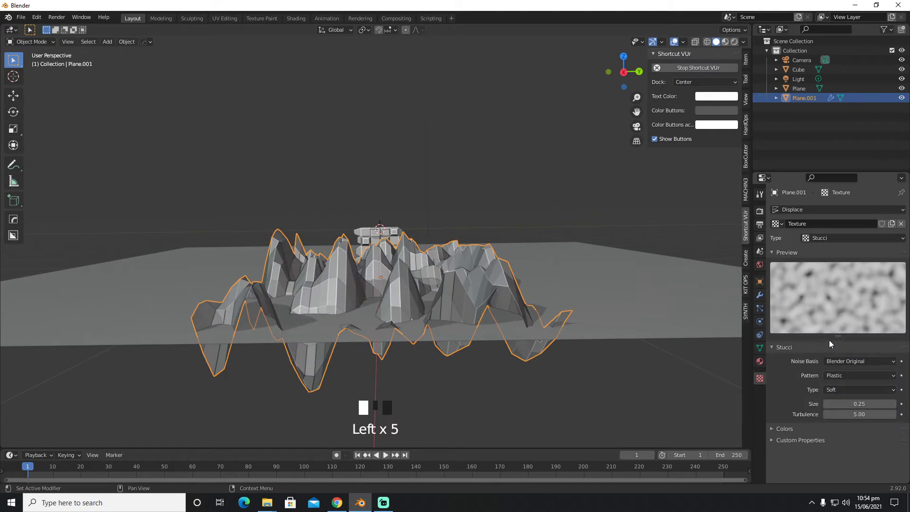
drag(850, 377, 851, 455)
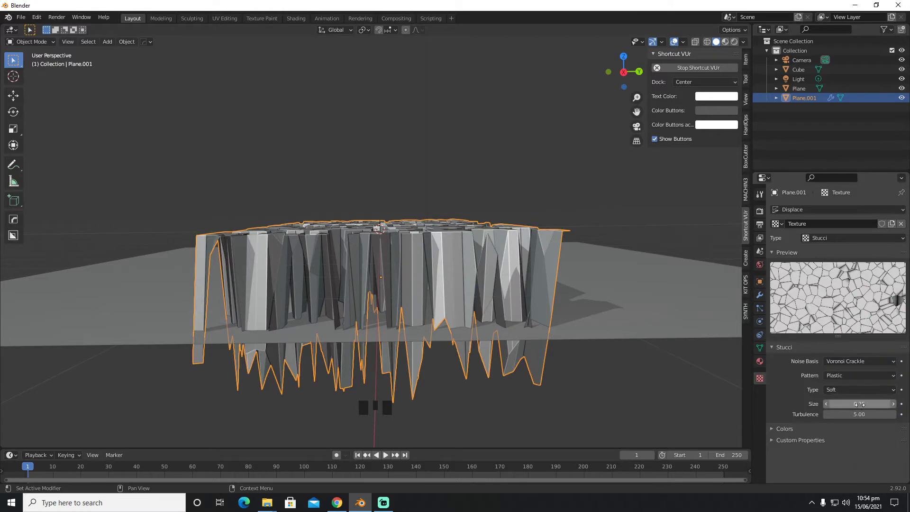
mouse_move(858, 404)
mouse_down()
mouse_move(848, 404)
mouse_move(865, 404)
mouse_up()
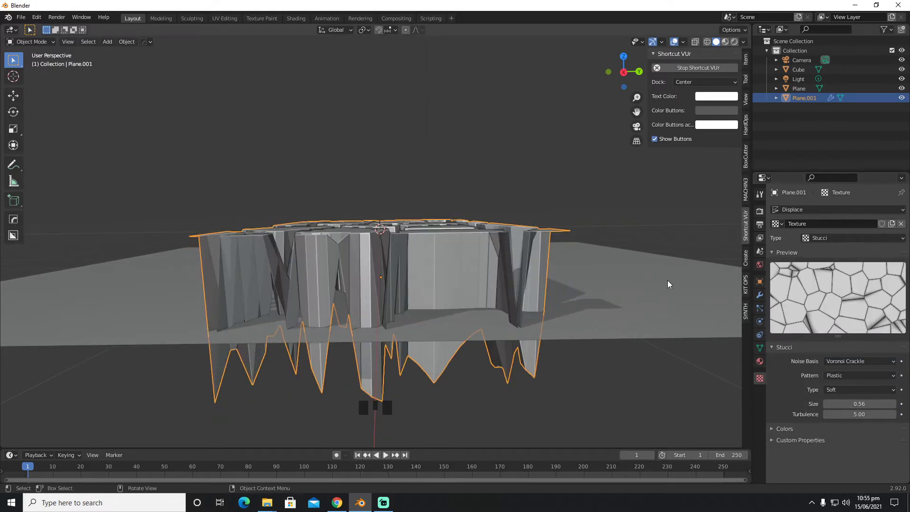
mouse_move(667, 280)
middle_down()
mouse_move(666, 308)
mouse_move(667, 298)
middle_up()
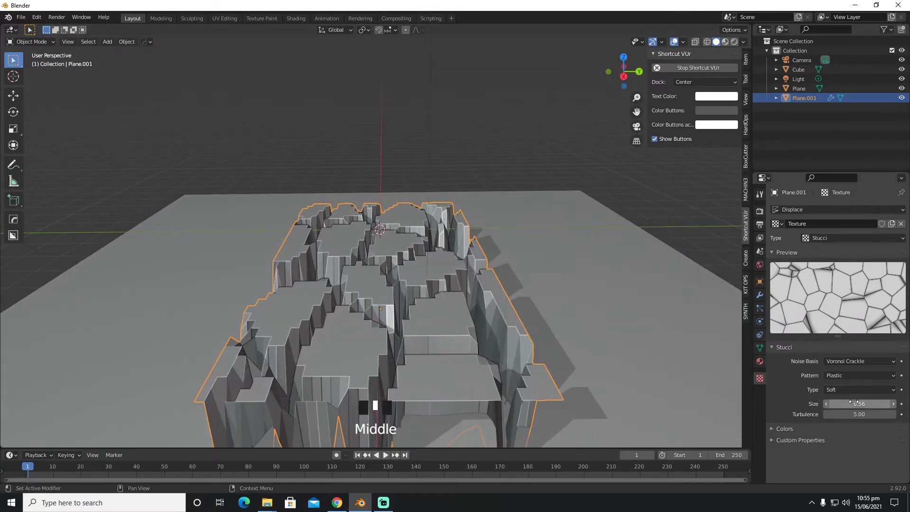
mouse_move(881, 404)
mouse_down()
mouse_move(866, 403)
mouse_move(884, 404)
mouse_up()
- Lower the displaced foreground plane about 1.19 m along Z so only its slab tops rise above the ground
scroll(662, 347, down, 4)
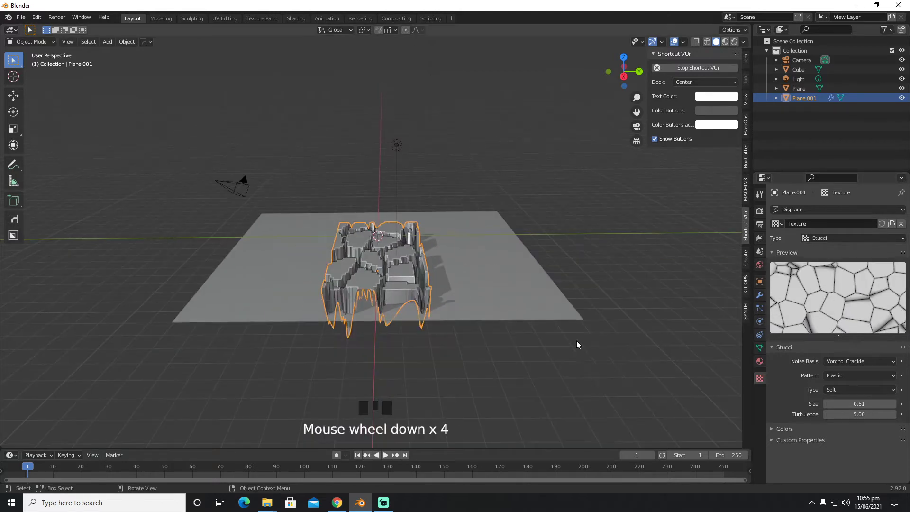
middle_drag(576, 340, 520, 311)
scroll(511, 322, up, 3)
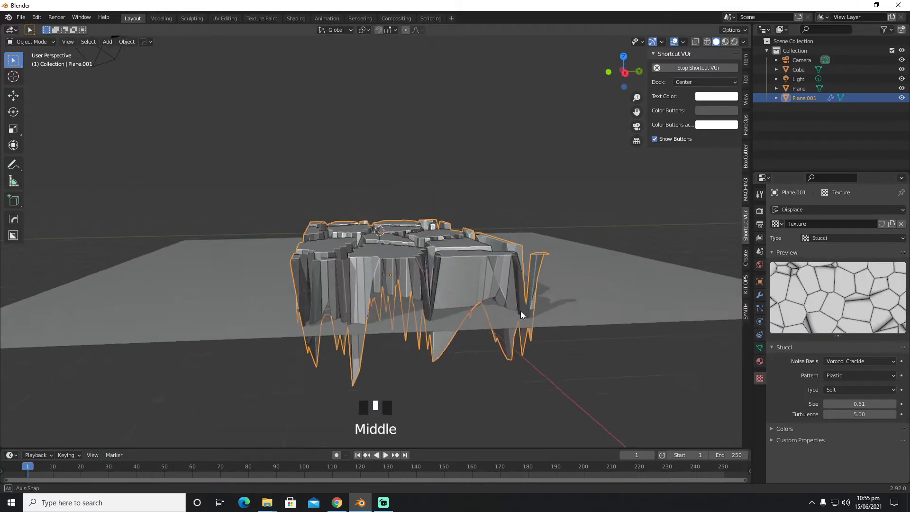
key(g)
key(z)
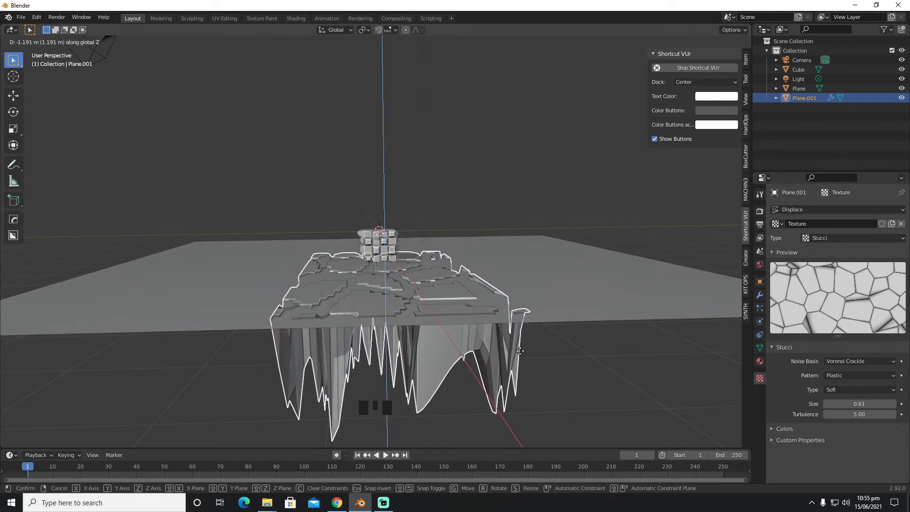
click(520, 351)
scroll(526, 346, up, 3)
scroll(526, 345, down, 1)
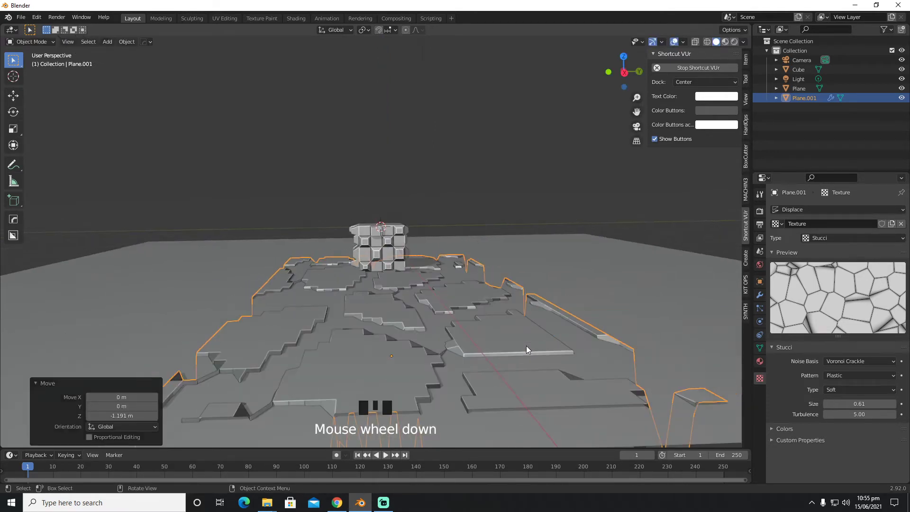
click(531, 197)
middle_drag(531, 198, 530, 237)
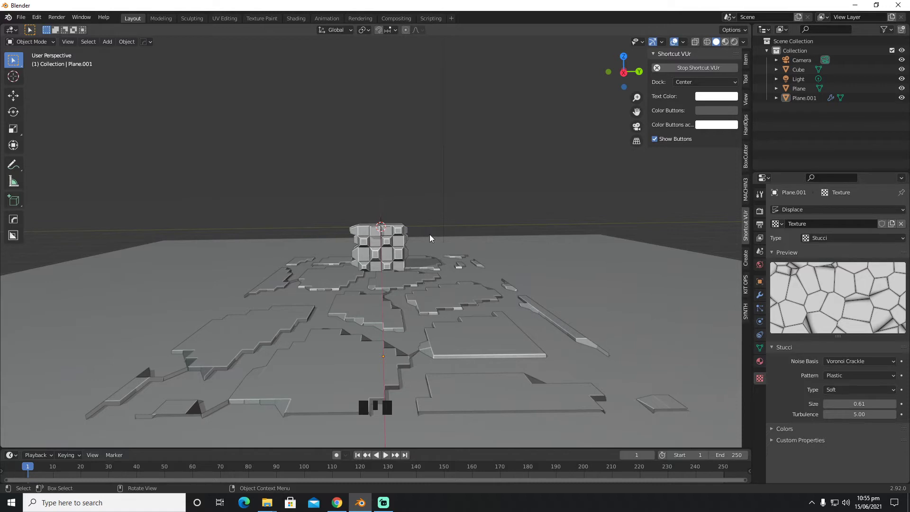
- Switch to the Shading workspace with a rendered preview and give the large ground plane a new material
click(584, 268)
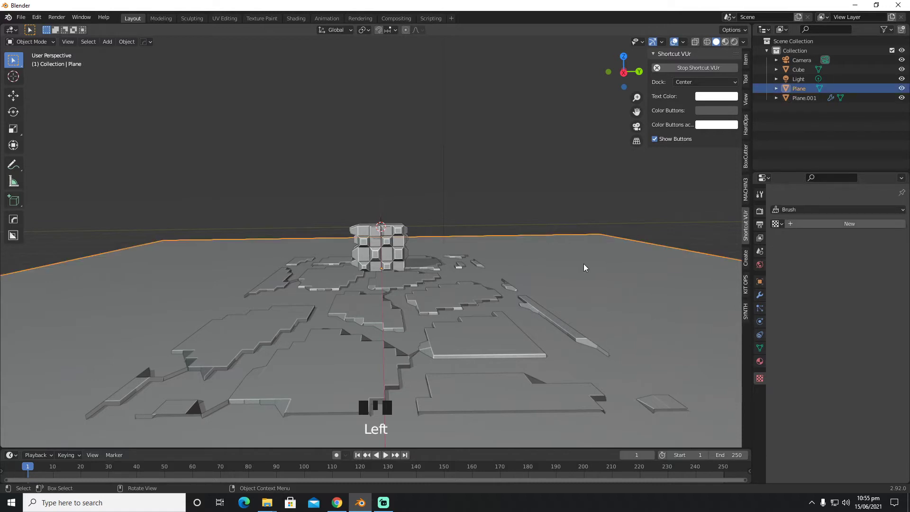
click(296, 18)
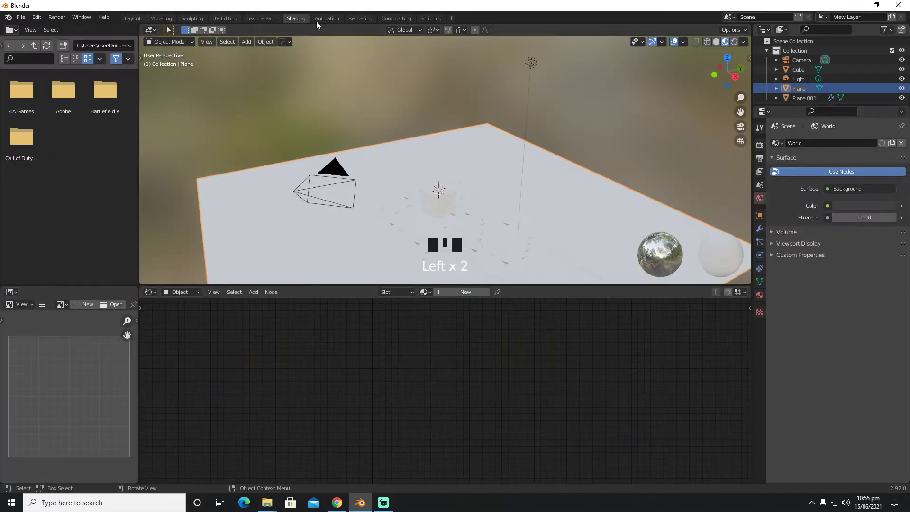
click(734, 42)
mouse_move(524, 206)
middle_down()
mouse_move(499, 178)
mouse_move(506, 200)
middle_up()
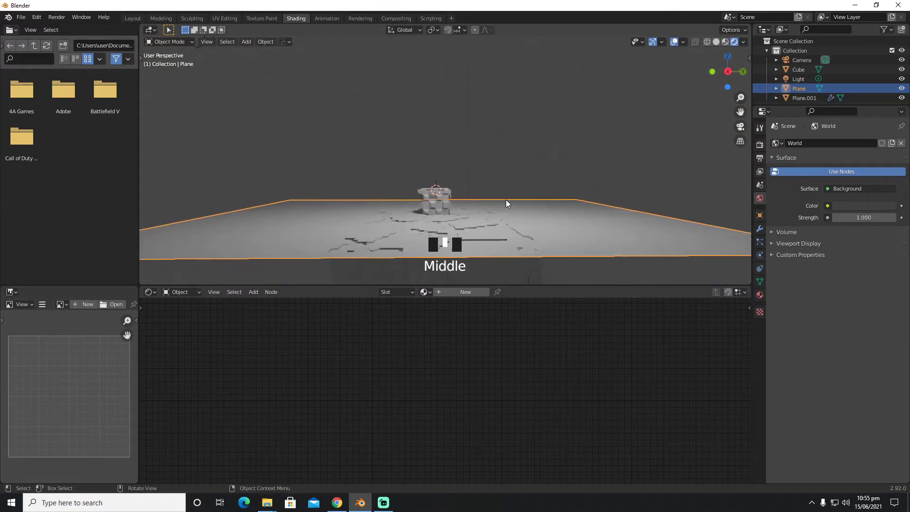
click(555, 238)
click(454, 293)
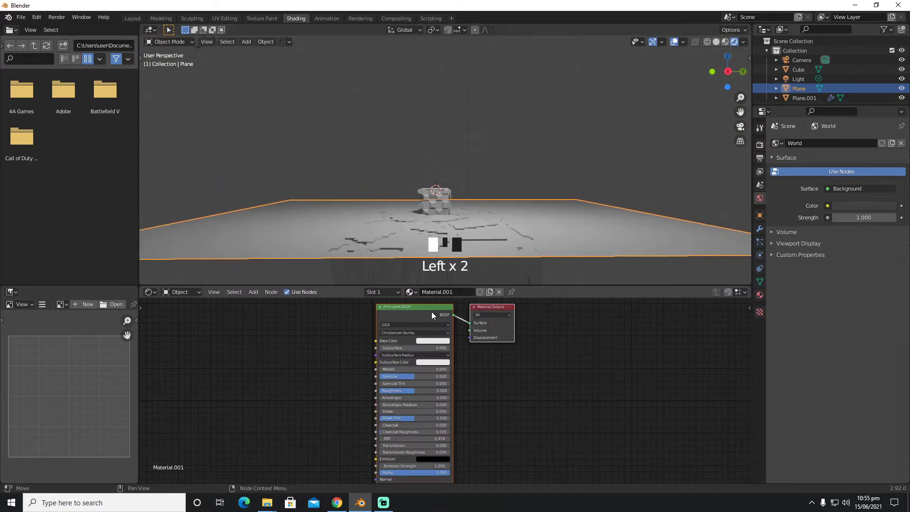
- Add a Bump node to the ground material, beside the lower part of the Principled BSDF
key(shift+a)
click(280, 373)
text(b)
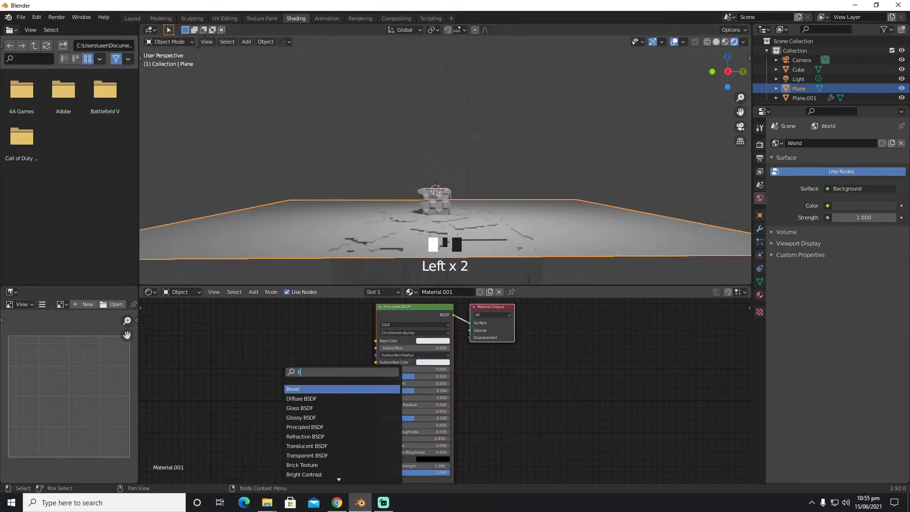
text(ump)
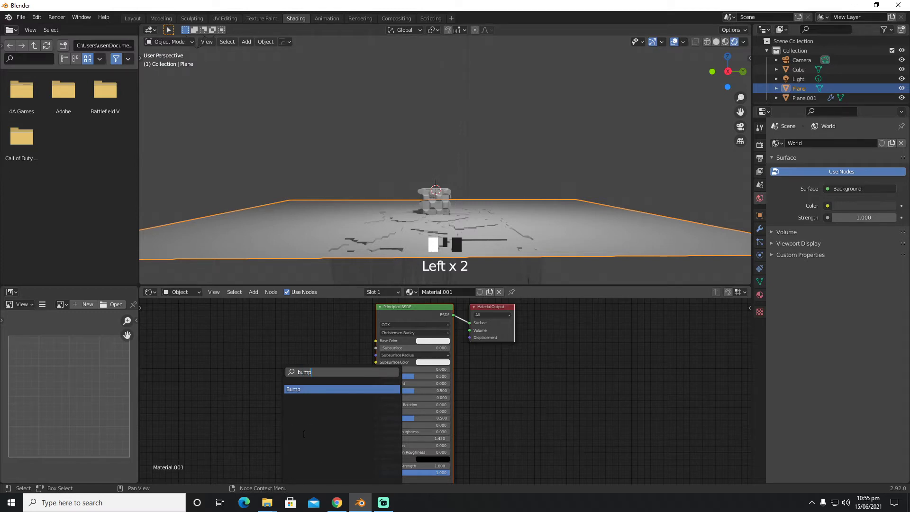
click(290, 389)
click(291, 394)
- Add a Noise Texture node to the ground material, ahead of the Bump node
key(shift+a)
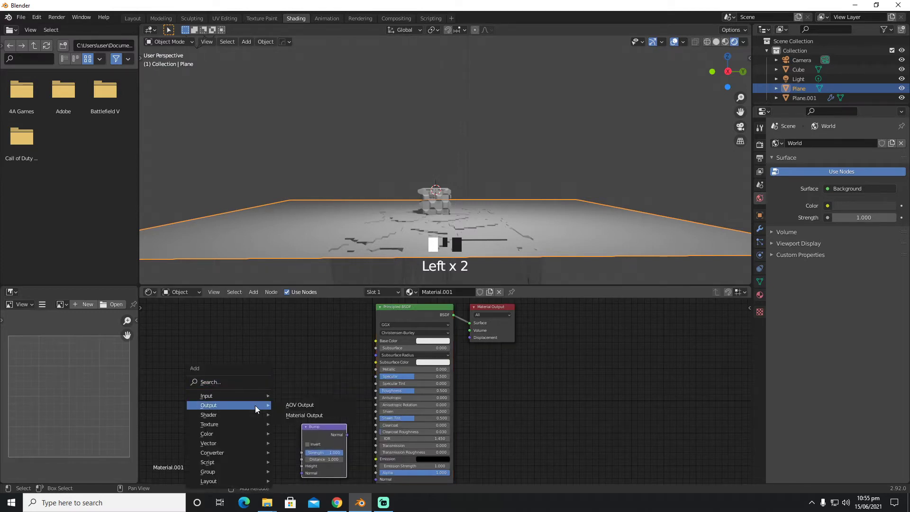
click(243, 384)
text(noise)
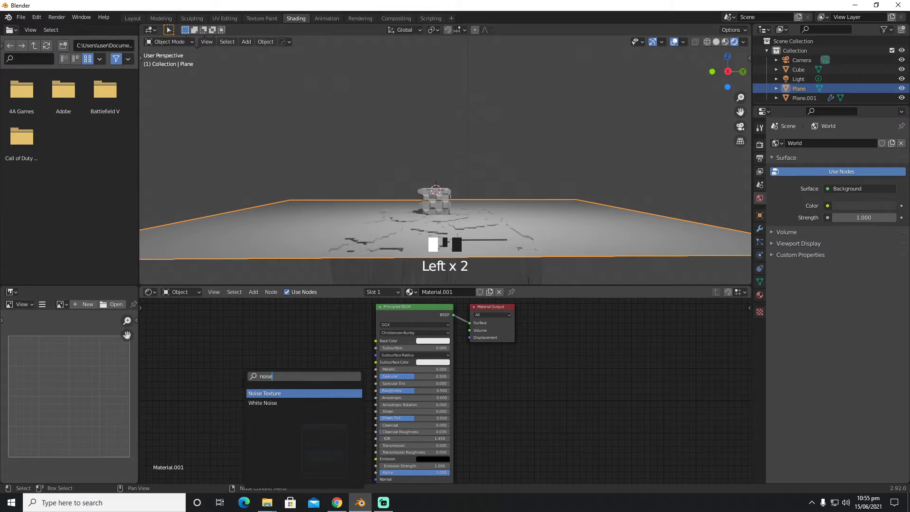
click(265, 393)
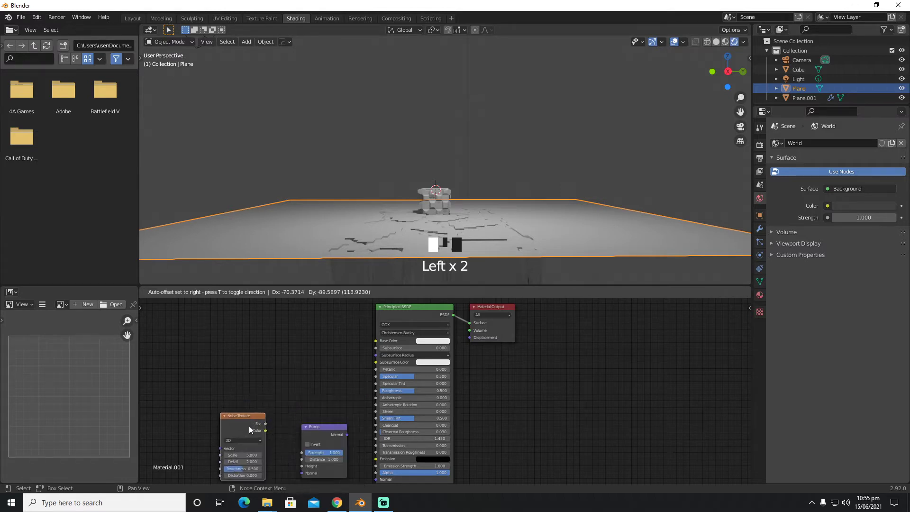
click(250, 429)
- Link the Bump node's Normal to the Principled BSDF's Normal and the Noise Texture's Fac to the Bump's Height
middle_drag(358, 408, 337, 318)
drag(325, 345, 355, 390)
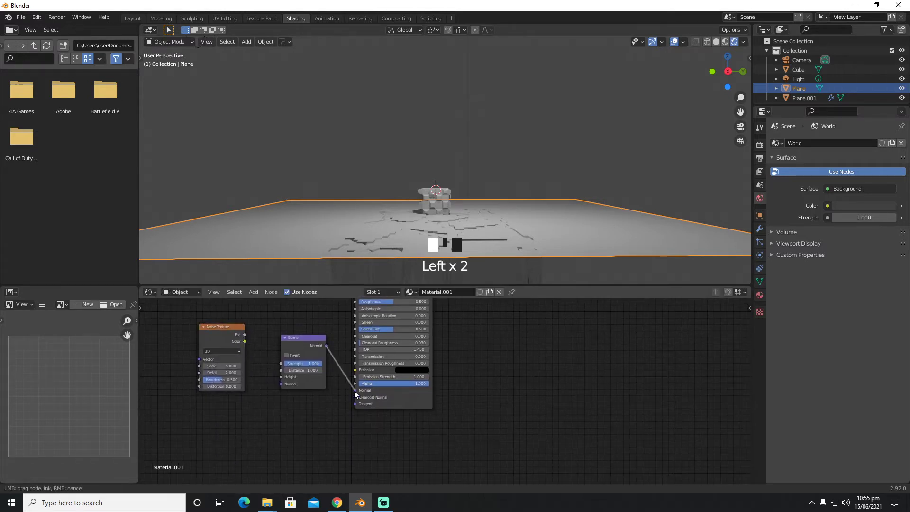
drag(310, 338, 309, 375)
click(202, 387)
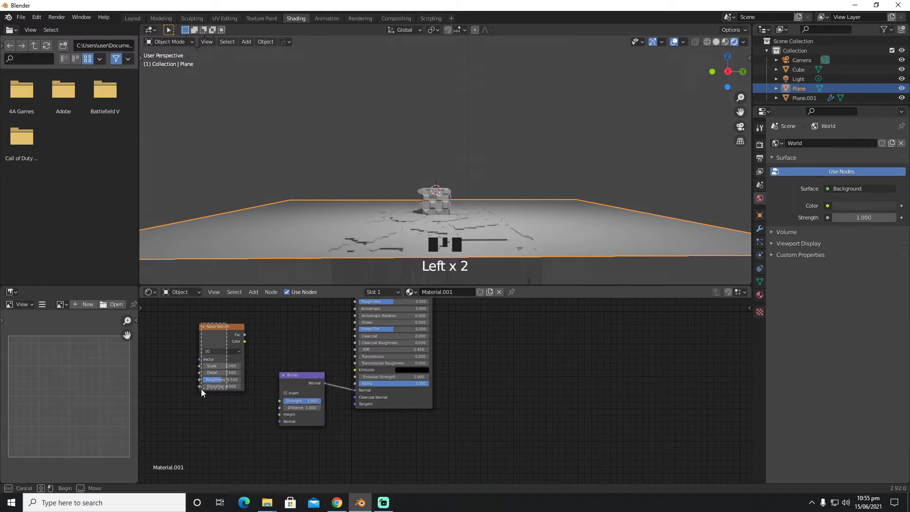
drag(223, 327, 278, 418)
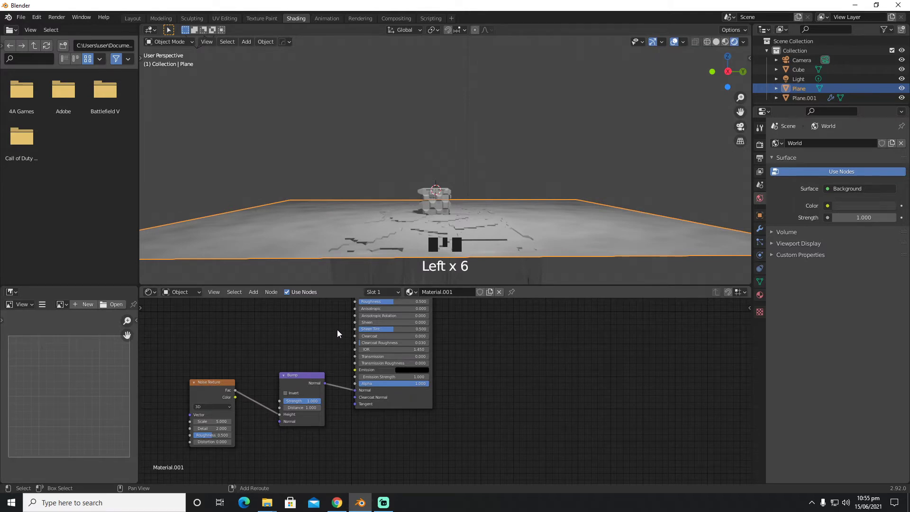
middle_drag(338, 327, 334, 366)
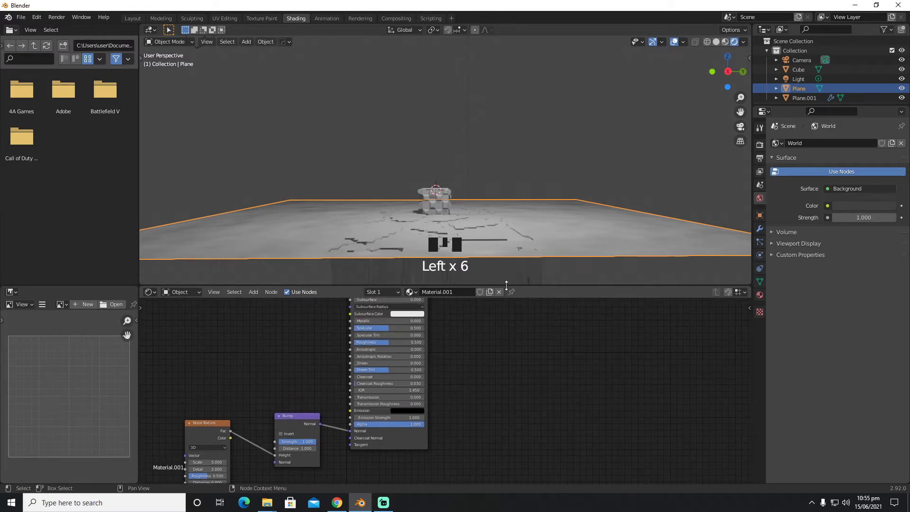
- Subdivide the ground plane's mesh with 40 cuts
key(ctrl+Tab)
key(Tab)
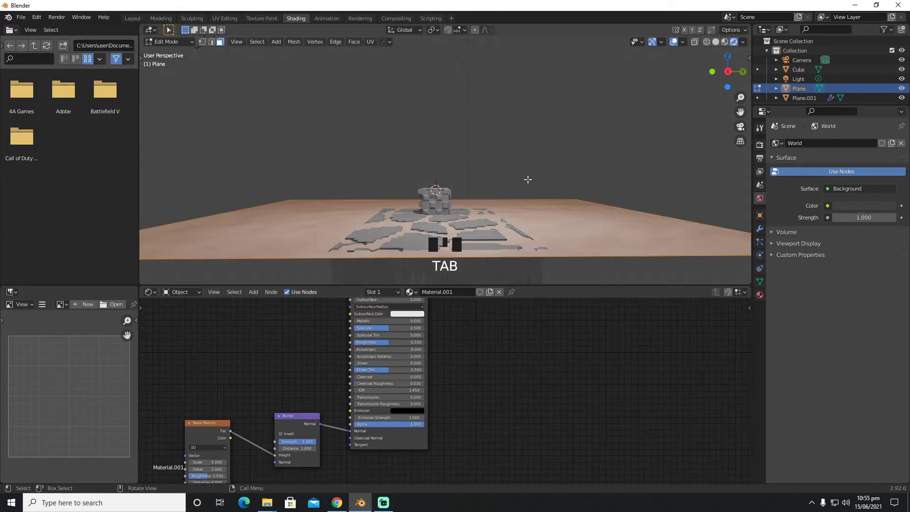
right_drag(546, 218, 545, 218)
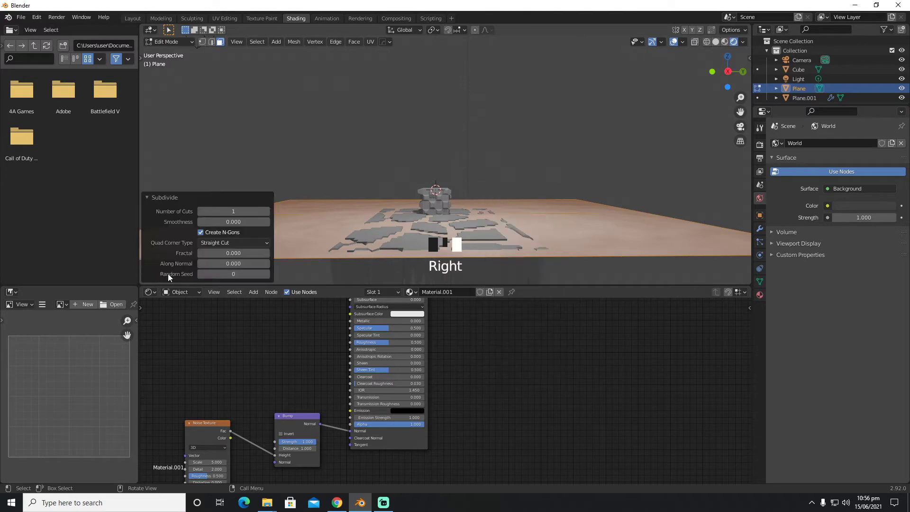
double_click(233, 211)
key(Return)
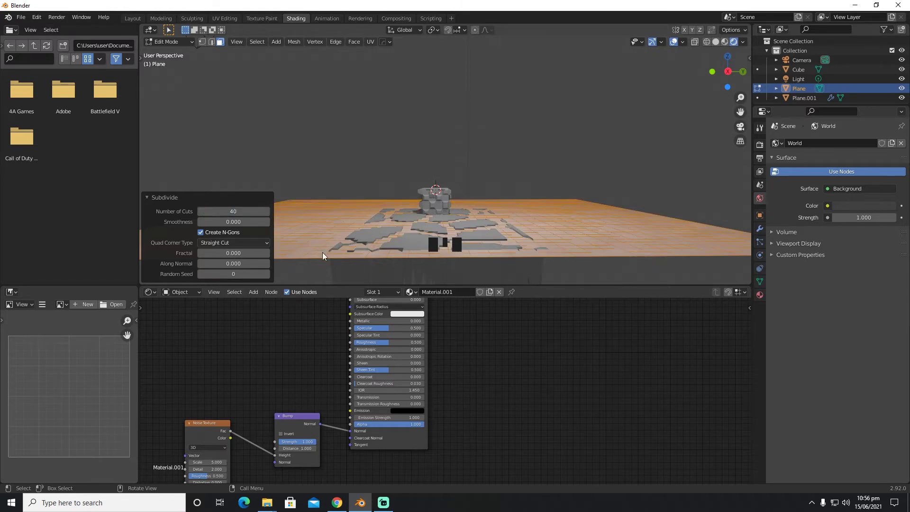
key(Tab)
- Add a Displace modifier with a new texture to the ground plane and open that texture's settings
click(761, 230)
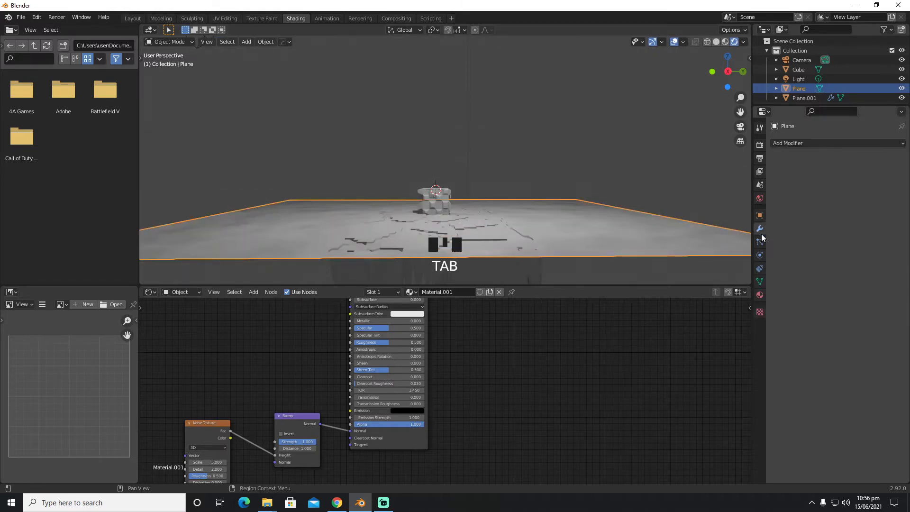
click(869, 143)
click(811, 200)
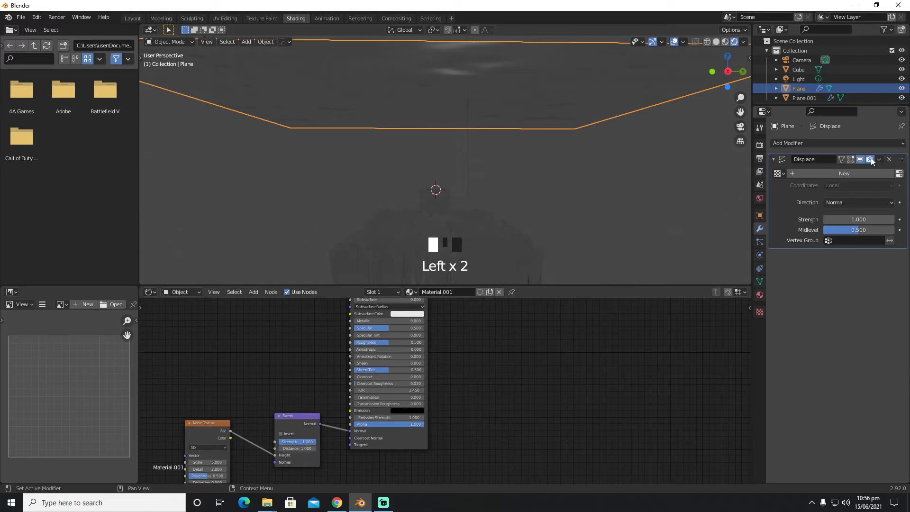
click(839, 173)
click(900, 175)
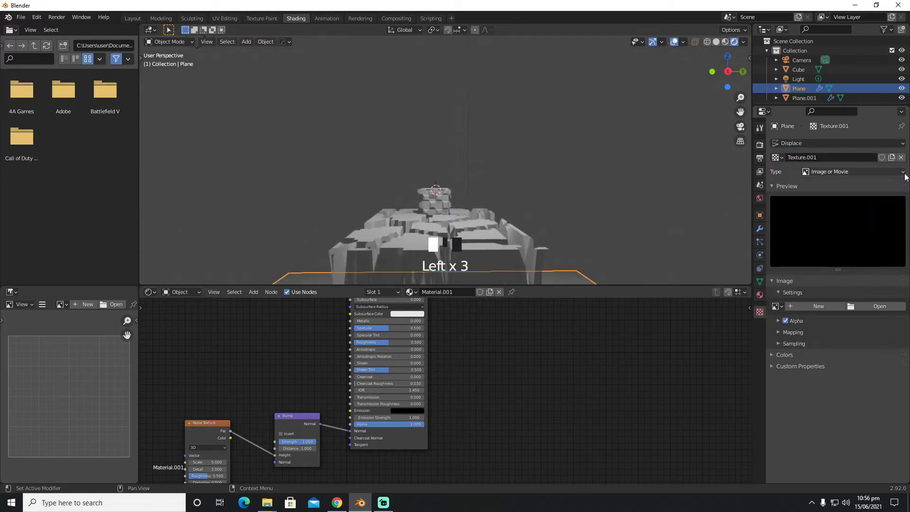
- Try a Clouds displacement texture on the ground plane with the Voronoi Crackle noise basis, then restore Blender Original
click(869, 172)
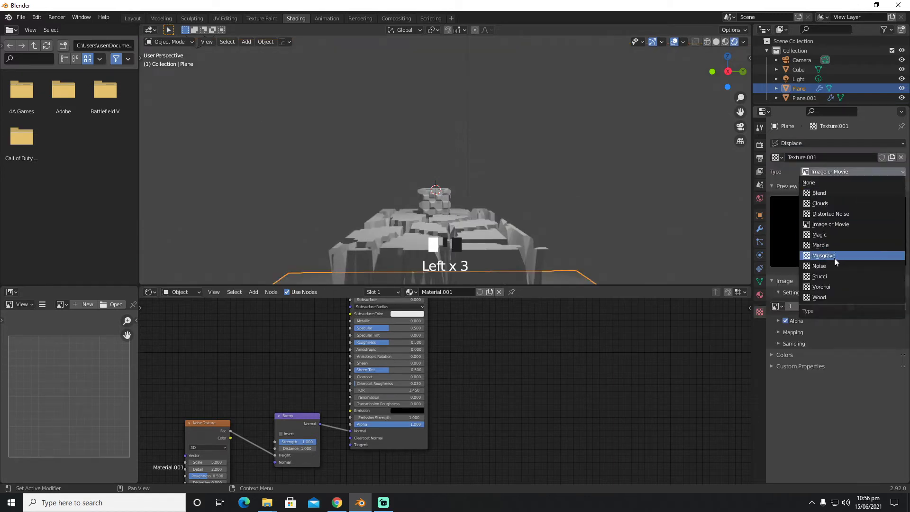
click(835, 203)
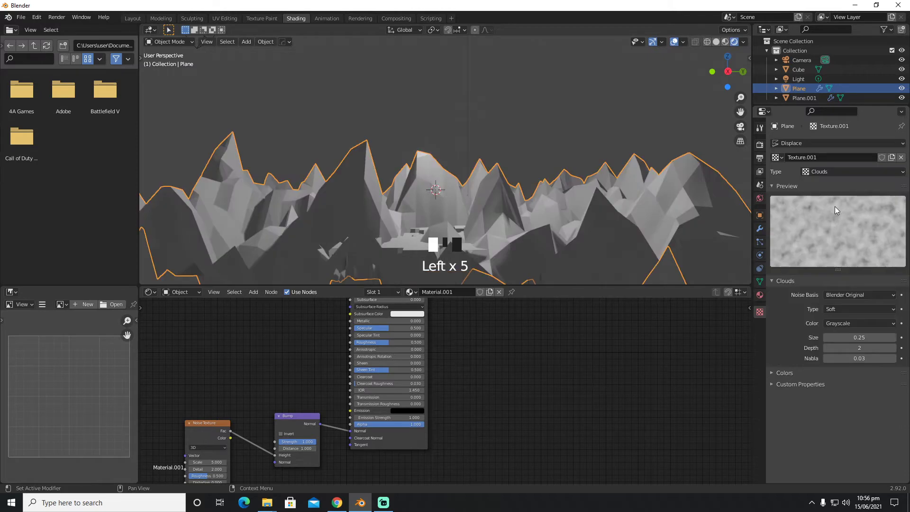
click(860, 299)
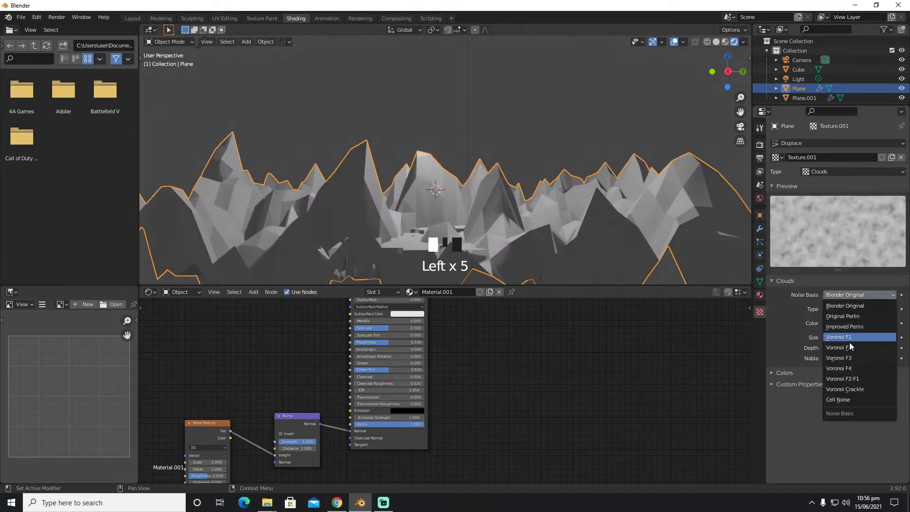
click(854, 389)
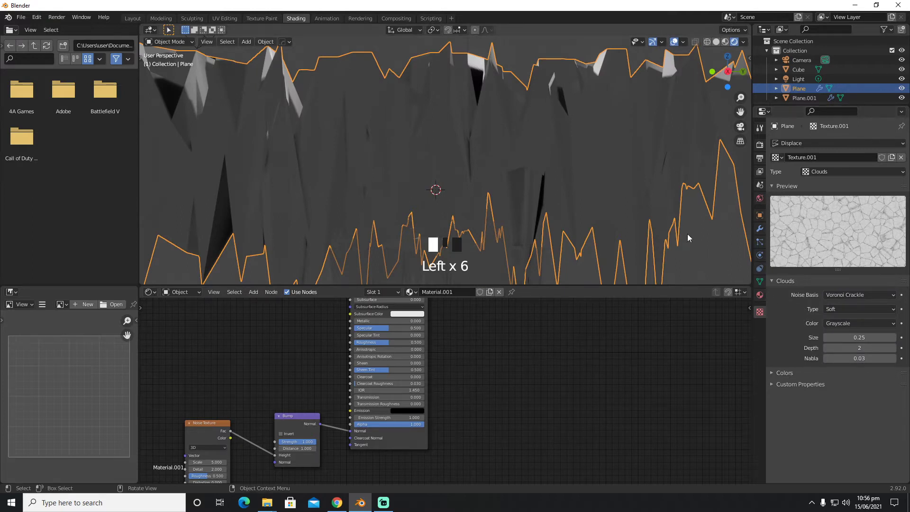
key(g)
key(z)
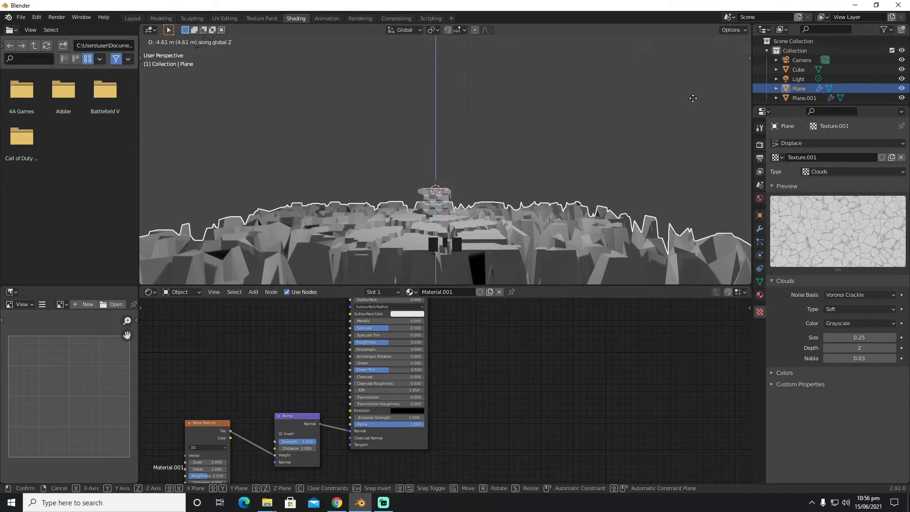
right_click(694, 104)
click(847, 294)
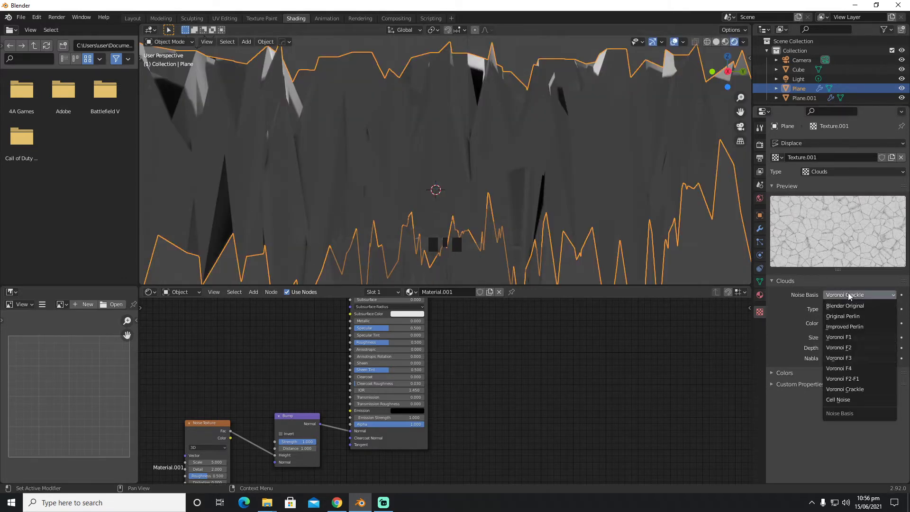
click(848, 305)
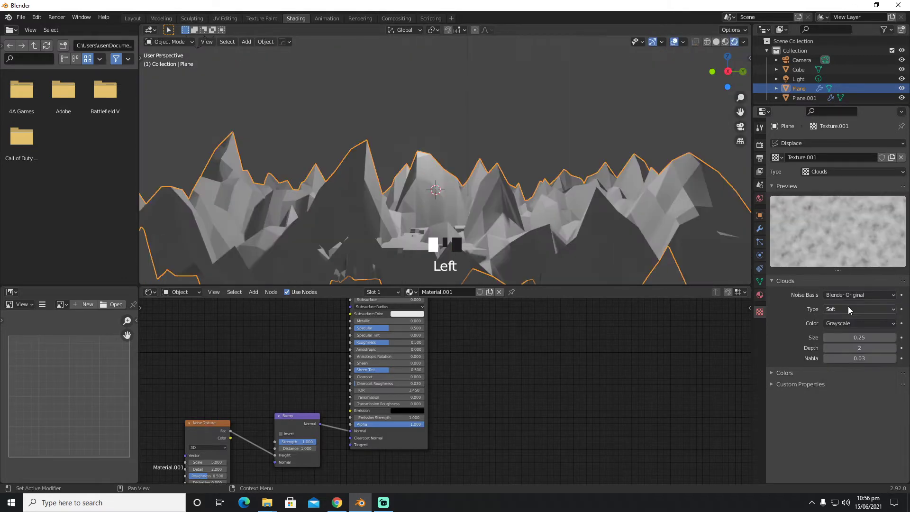
- Try the Voronoi texture type with the Chebychev distance metric for the ground plane's displacement
click(854, 167)
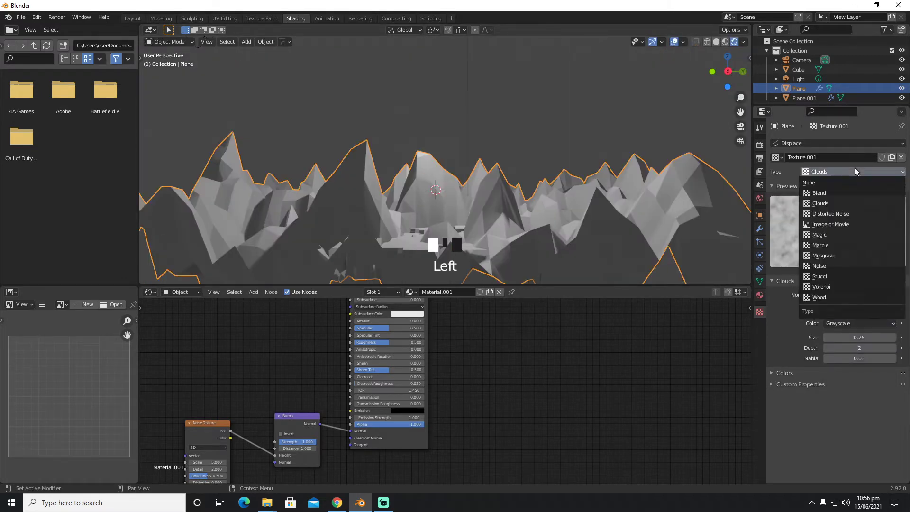
click(838, 286)
click(853, 295)
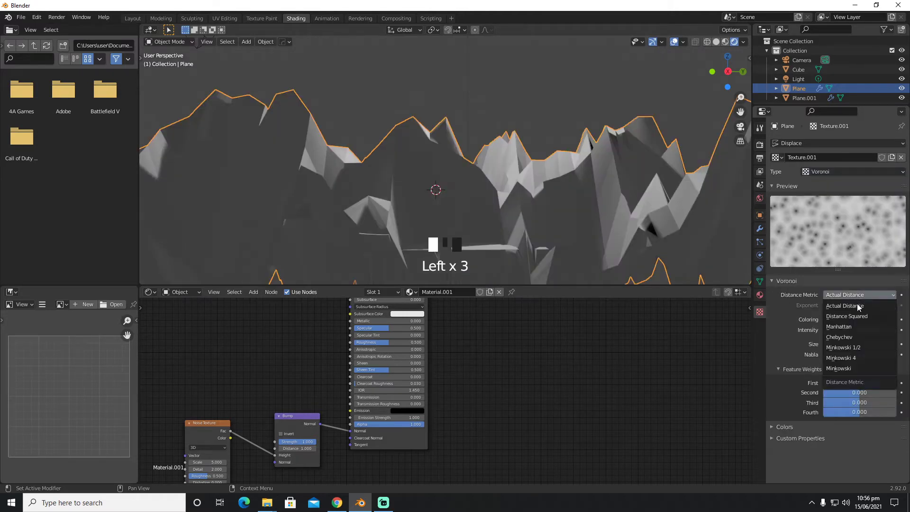
click(841, 337)
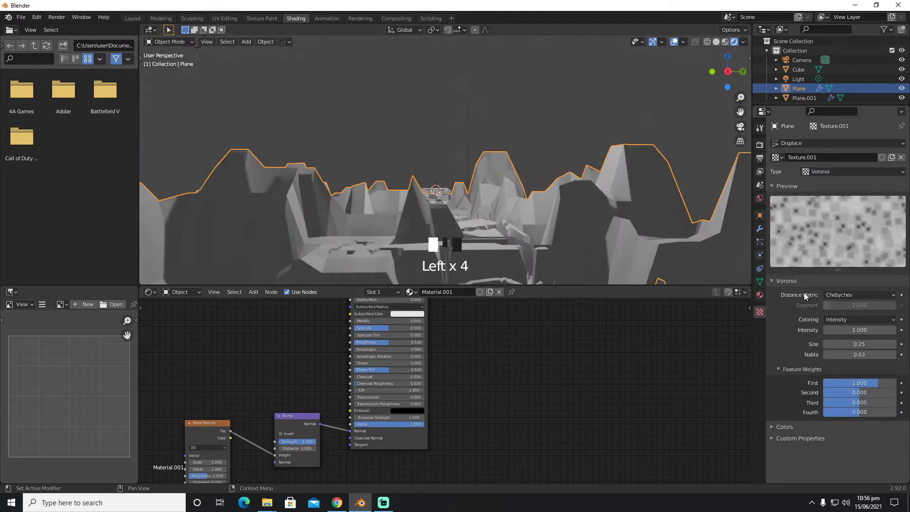
- Unlink the displacement texture and remove the Displace modifier from the ground plane
click(901, 157)
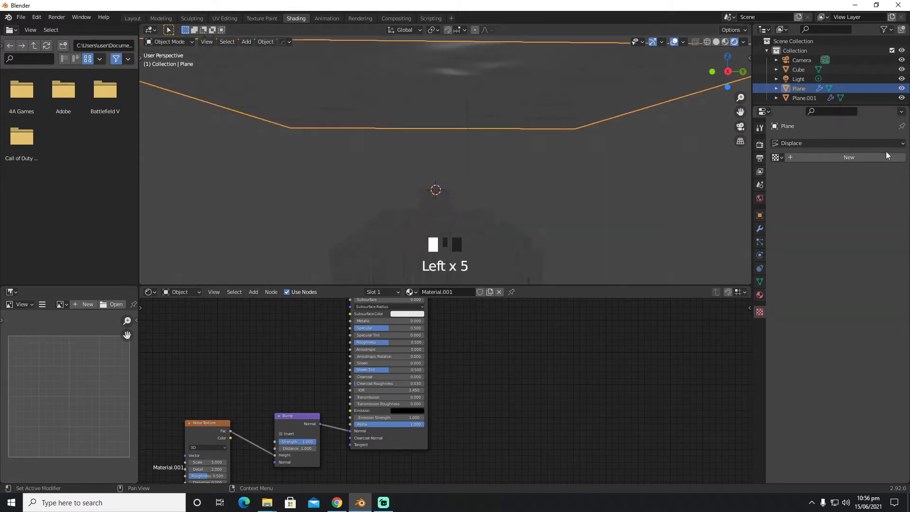
click(760, 229)
click(889, 160)
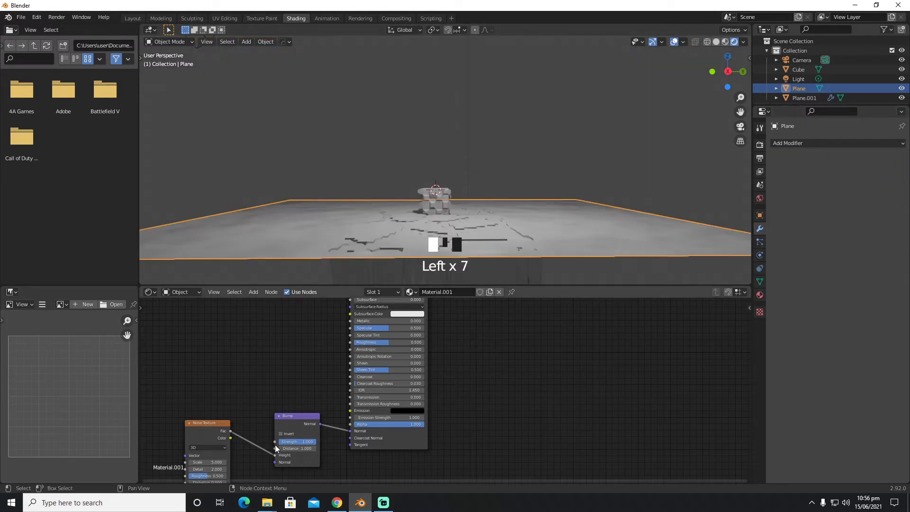
- Add a ColorRamp node to the ground material, placed above the Bump node
key(shift+a)
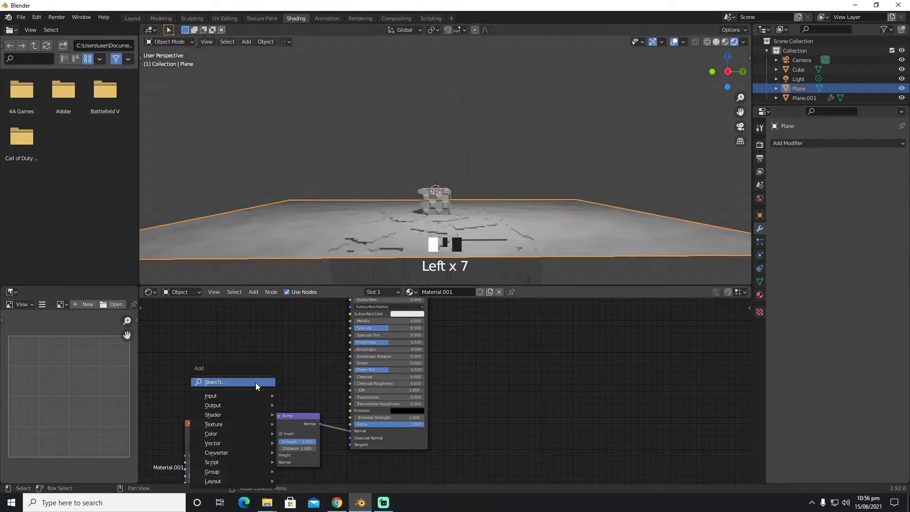
click(255, 383)
text(color)
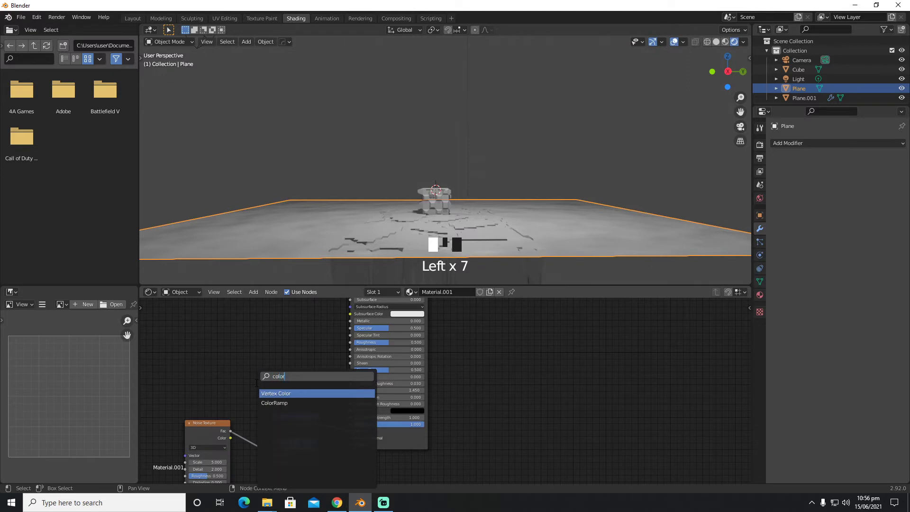
click(274, 403)
click(257, 358)
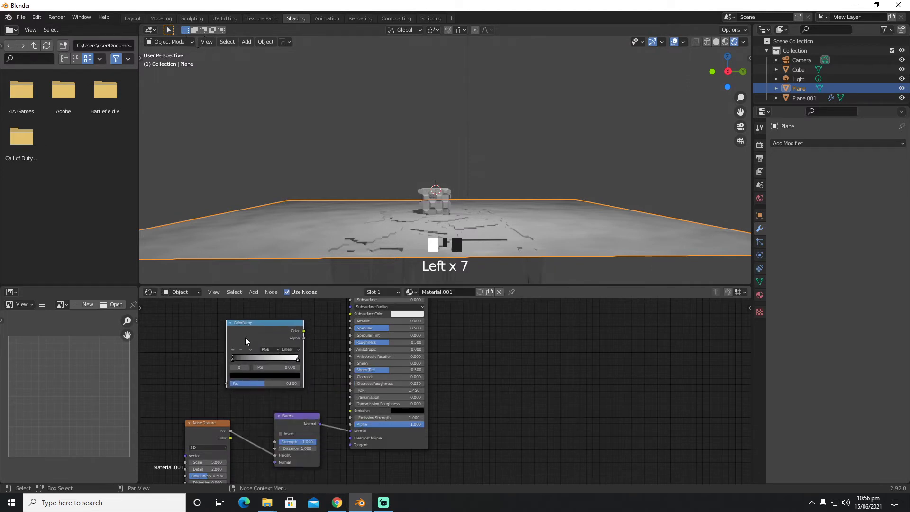
- Link the ColorRamp's Color to the Principled BSDF's Roughness and the Noise Texture's Fac to the ColorRamp's Fac
drag(304, 332, 351, 342)
drag(228, 424, 748, 413)
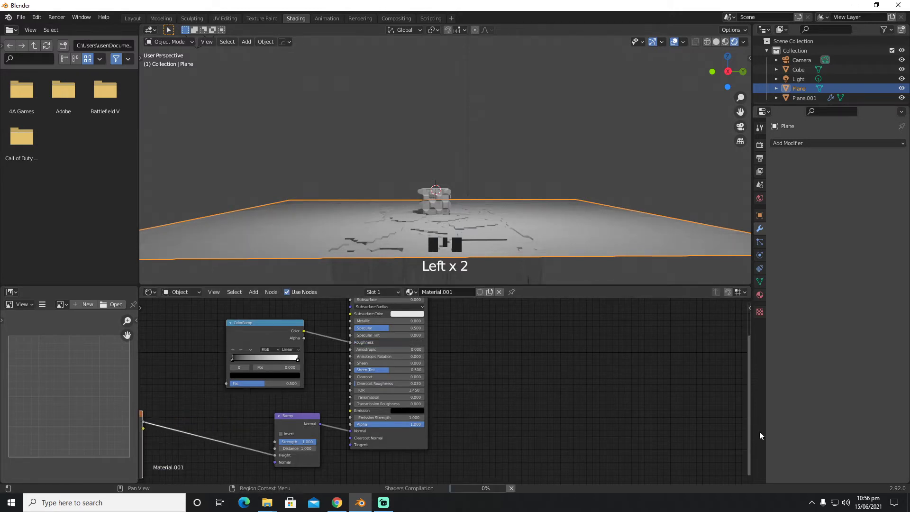
middle_drag(244, 419, 321, 417)
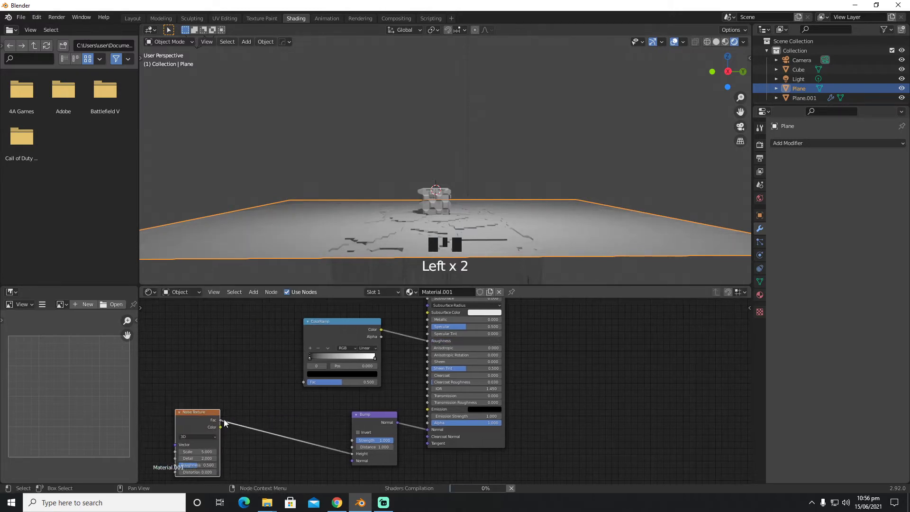
drag(222, 421, 303, 382)
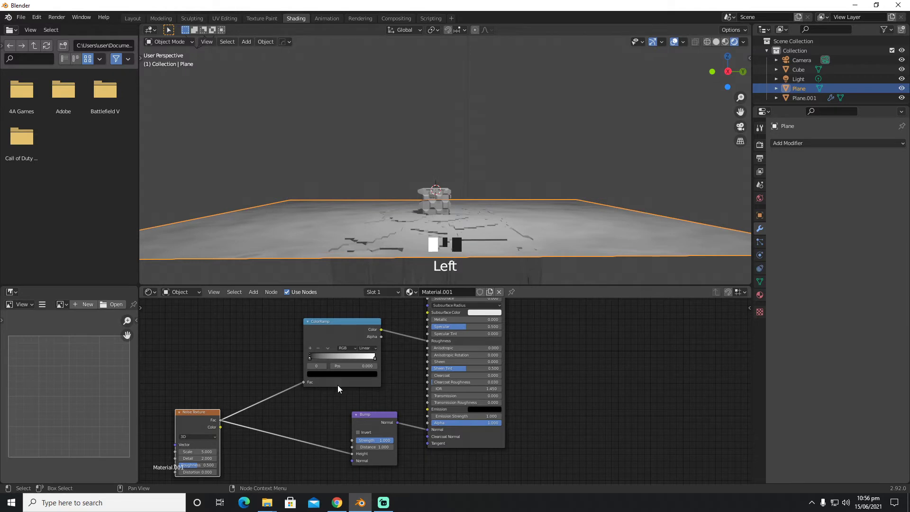
- Set the Base Color of the ground material's Principled BSDF to black
scroll(460, 315, down, 1)
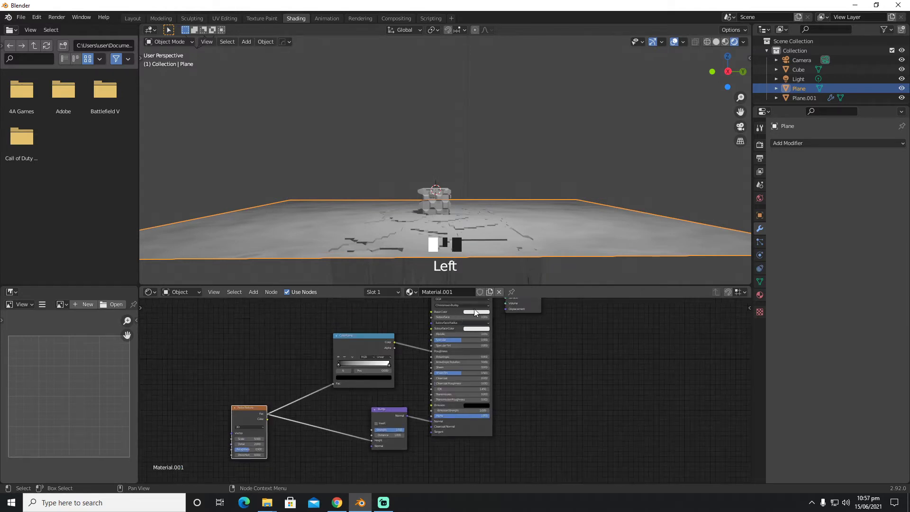
click(476, 312)
drag(488, 299, 468, 299)
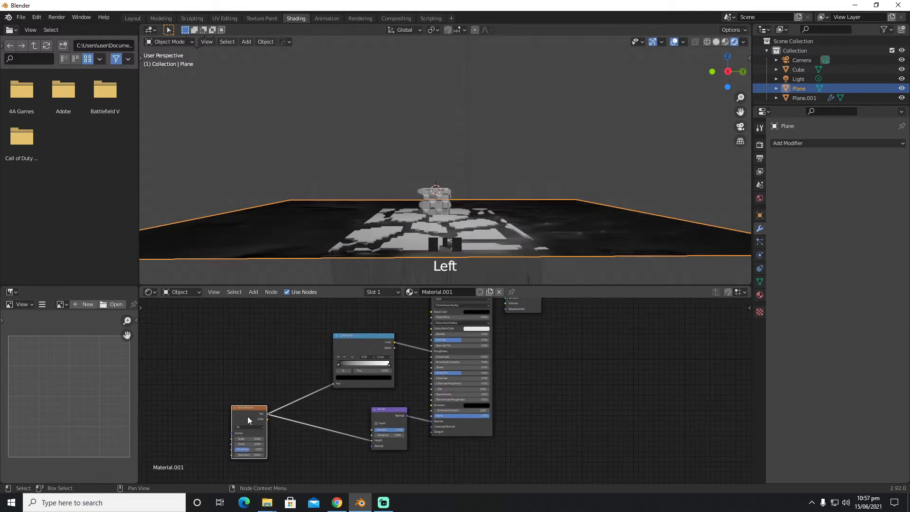
- Raise the Noise Texture's Detail to 16 and move the ColorRamp's black stop to position 0.409
drag(250, 444, 273, 444)
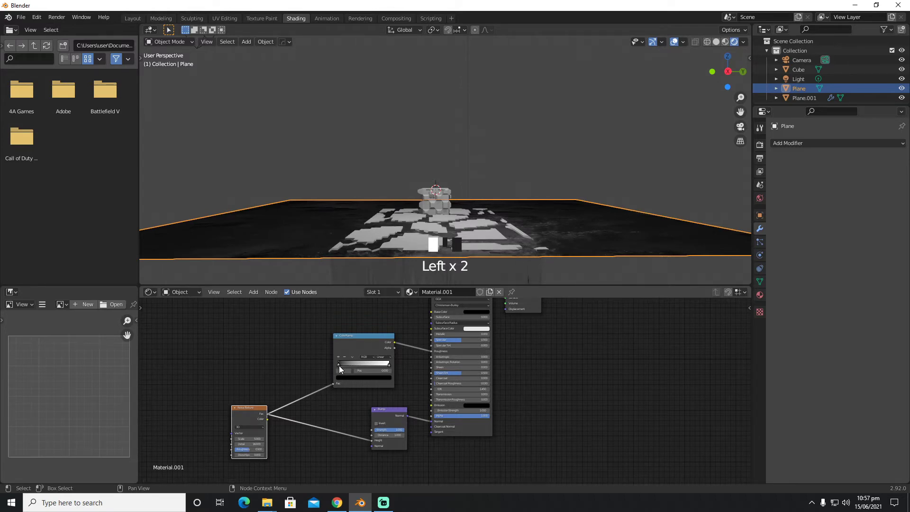
drag(341, 368, 345, 369)
scroll(345, 370, up, 1)
scroll(345, 369, up, 1)
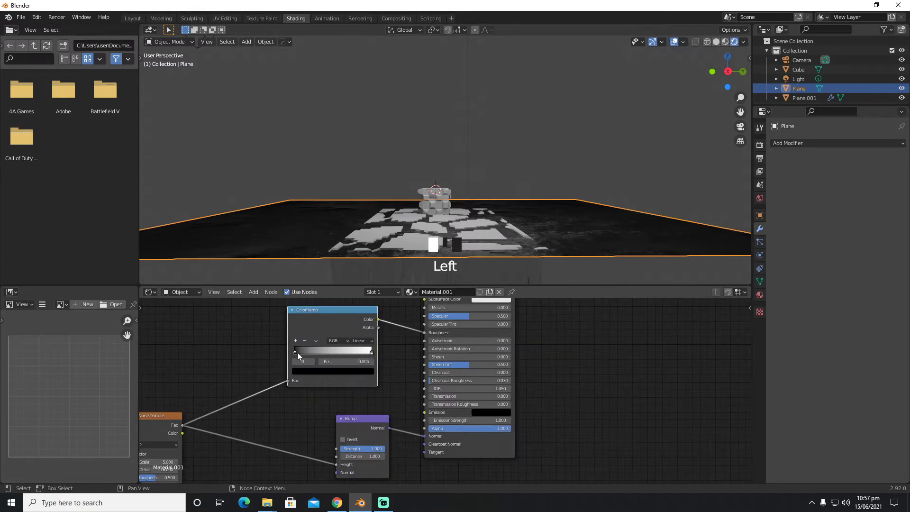
drag(298, 352, 328, 354)
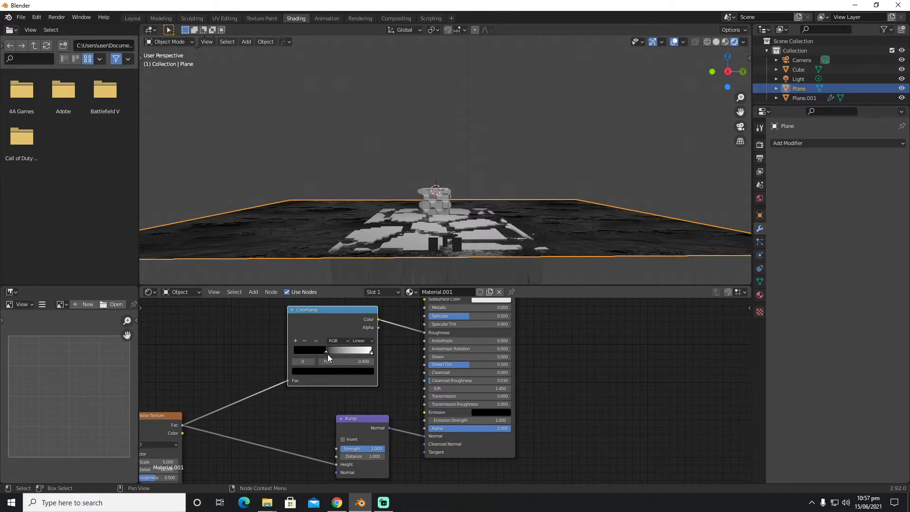
- Duplicate the ColorRamp and insert the copy between the Noise Texture and the Bump node's Height input
click(324, 312)
key(shift+d)
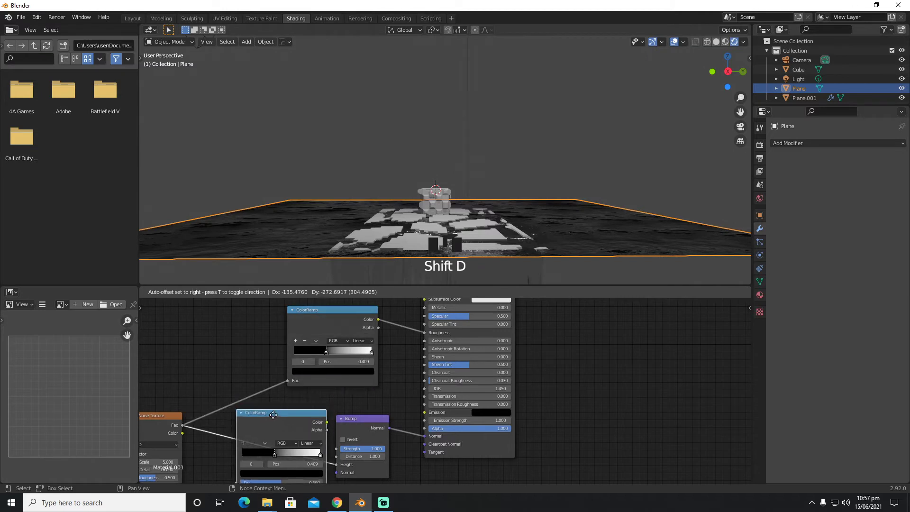
click(273, 414)
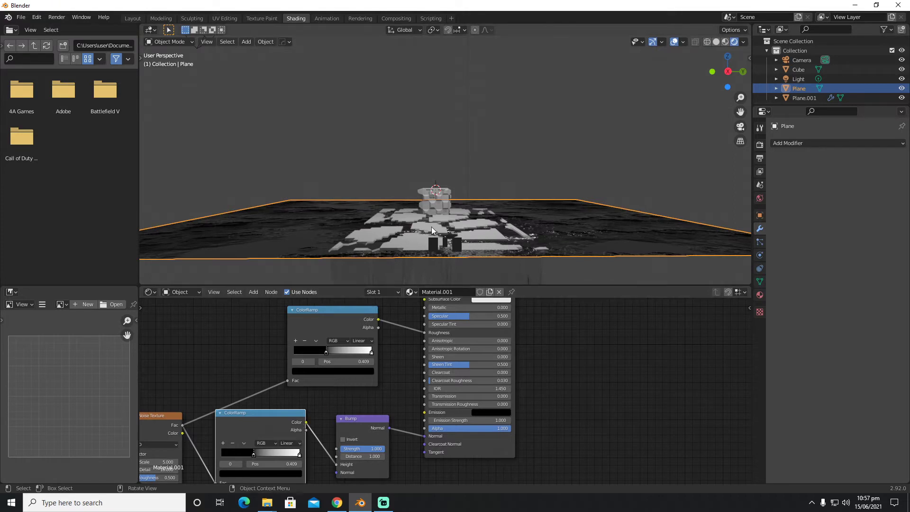
- Adjust the black stop of the ColorRamp feeding the Bump node and set the Noise Texture's Distortion to 2.5
middle_drag(432, 226, 433, 233)
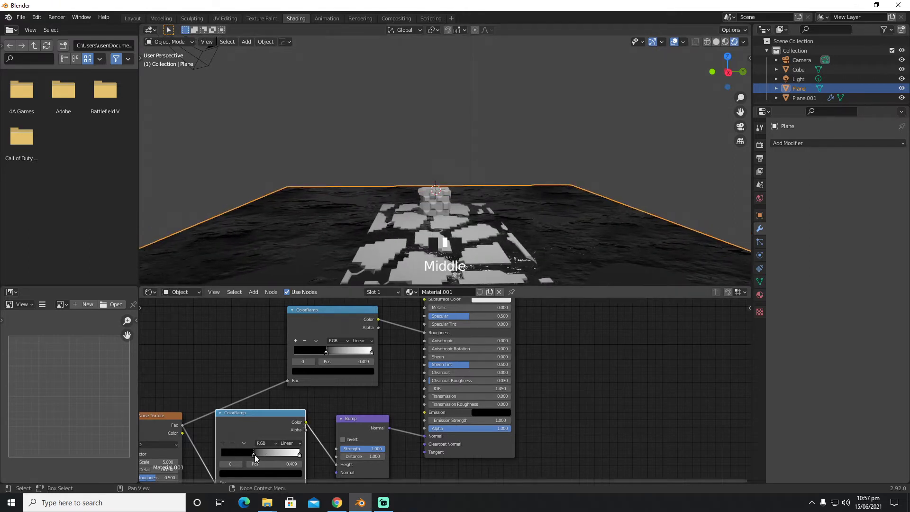
drag(254, 455, 228, 466)
scroll(194, 460, down, 1)
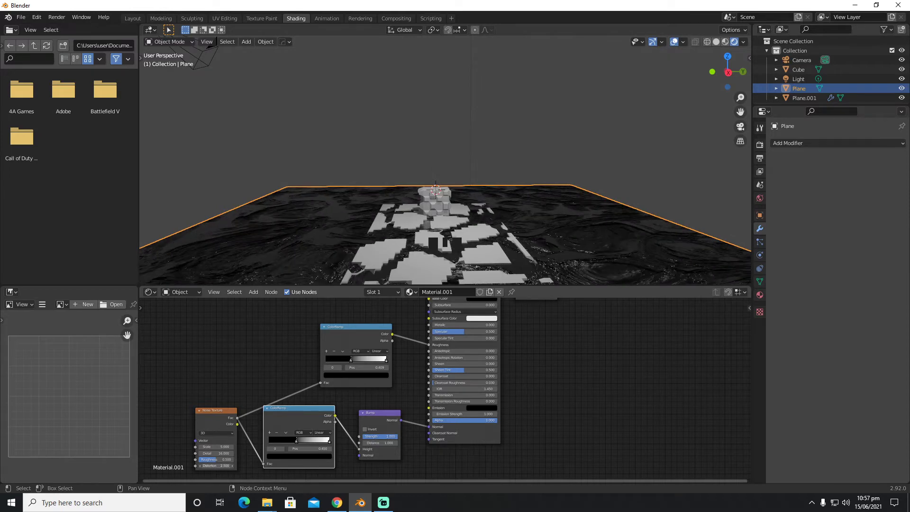
- Assign the ground's Material.001 to the cracked foreground slabs
scroll(493, 249, up, 2)
shift+middle_drag(493, 247, 466, 212)
click(384, 268)
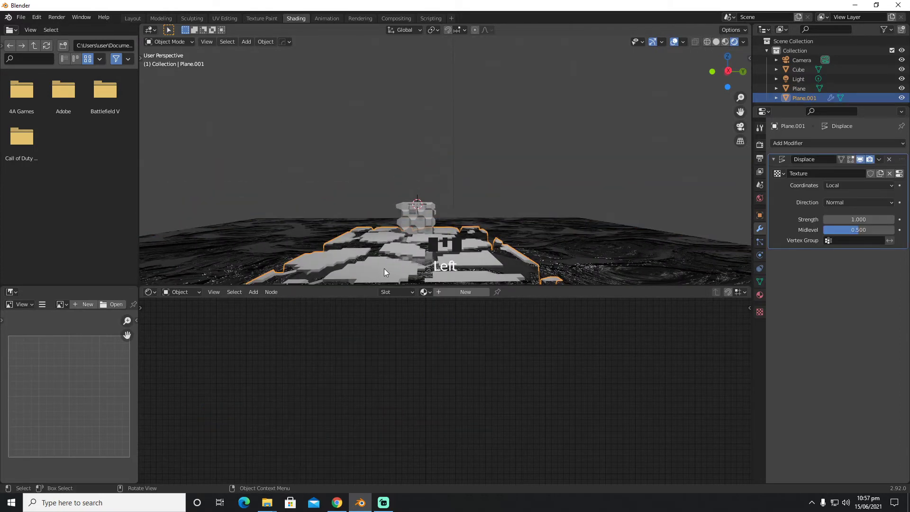
click(412, 293)
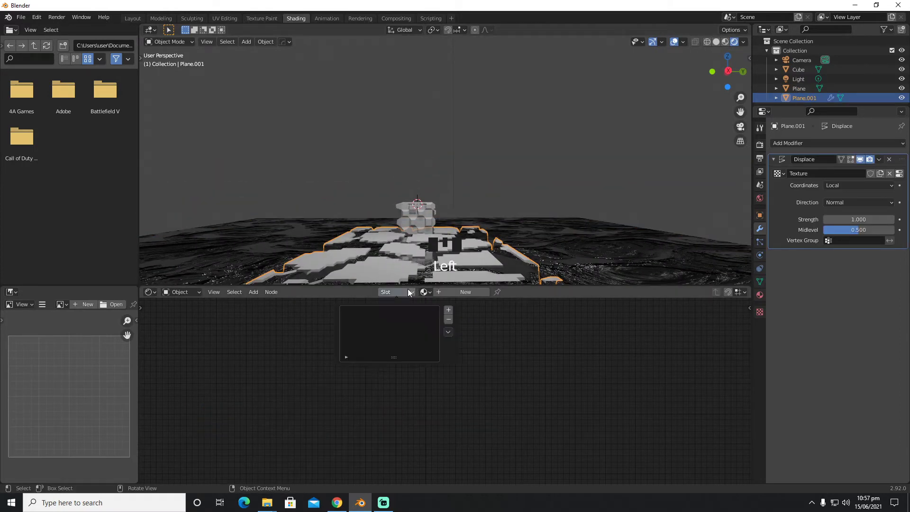
click(423, 292)
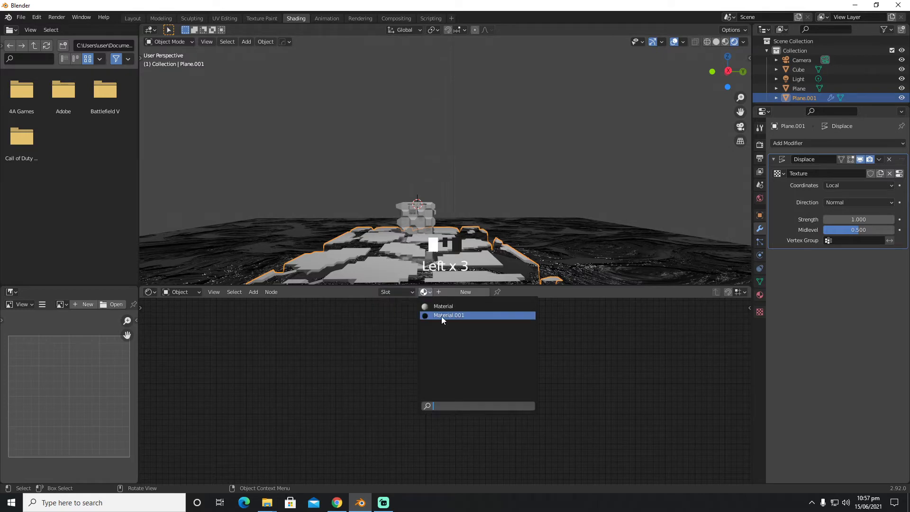
click(444, 315)
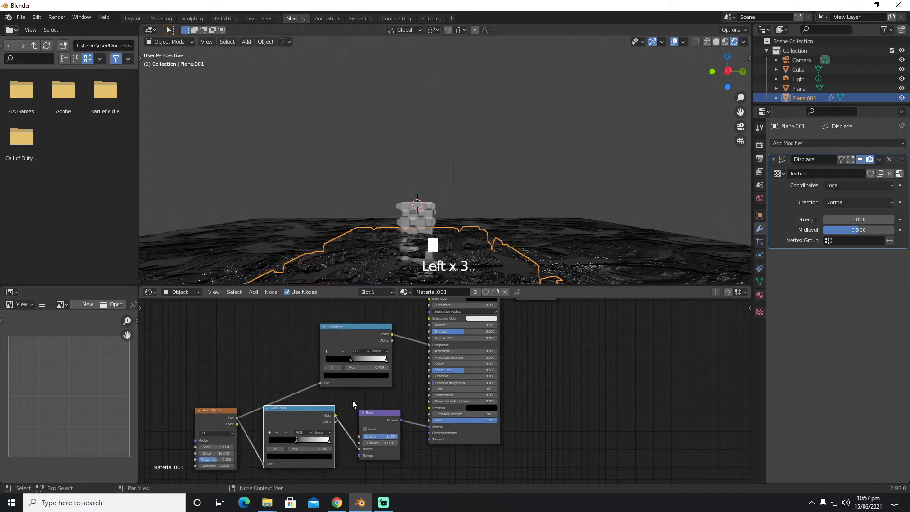
- Delete the ColorRamp ahead of the Bump node and shift the roughness ColorRamp's black stop toward the dark end
click(320, 413)
key(x)
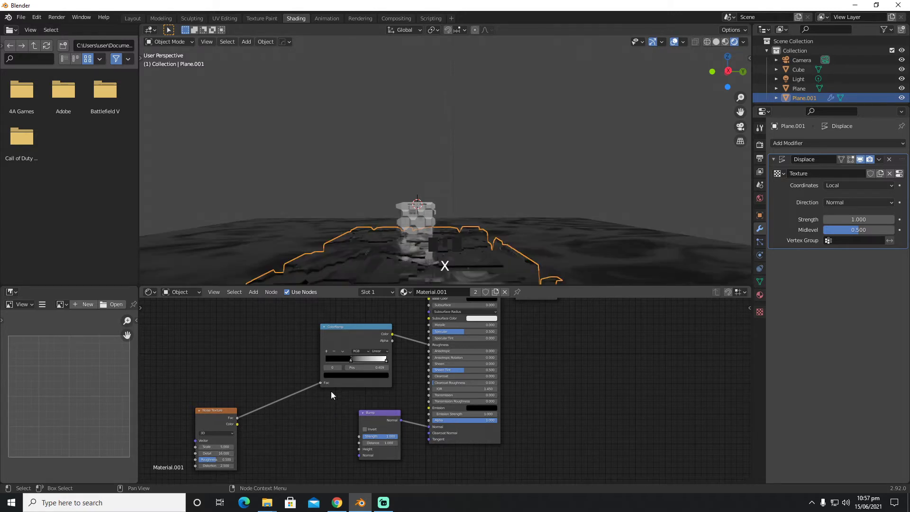
drag(351, 362, 328, 361)
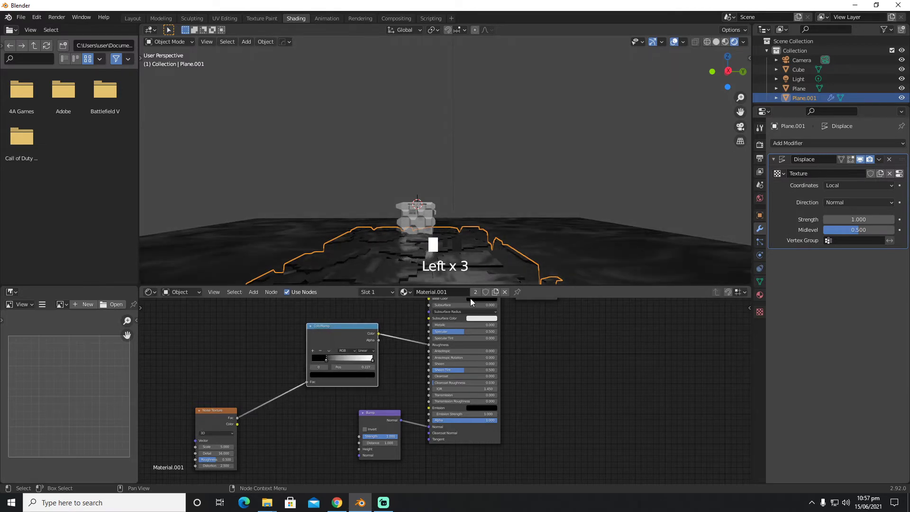
- Replace the cracked slabs' shared Material.001 with a new material and add a Musgrave Texture node to it
click(504, 293)
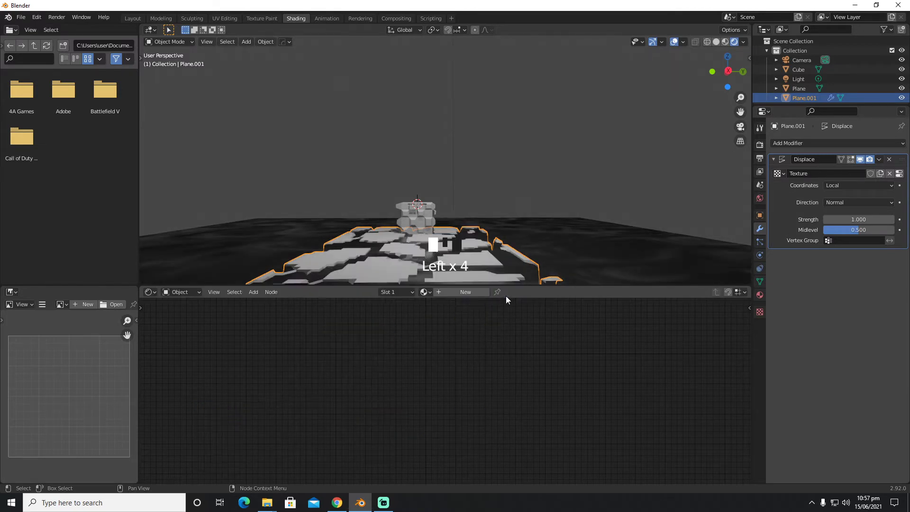
click(464, 291)
key(shift+a)
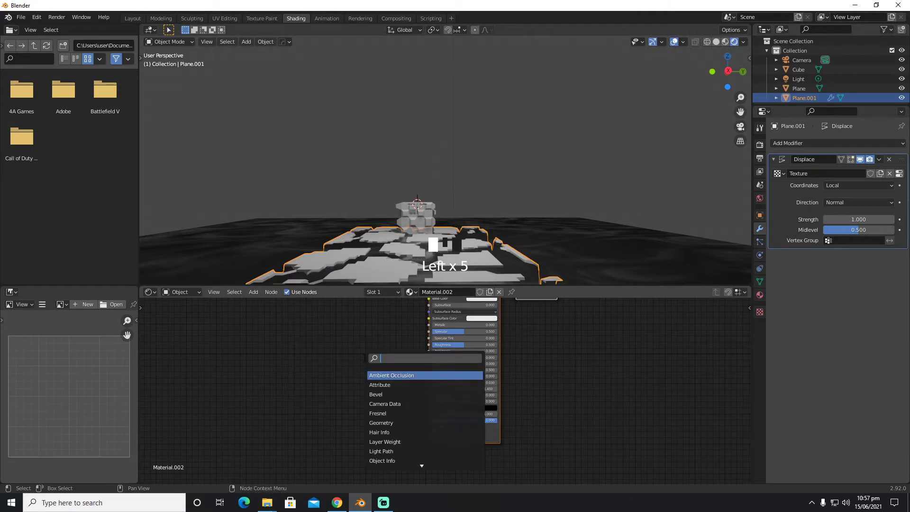
text(musgr)
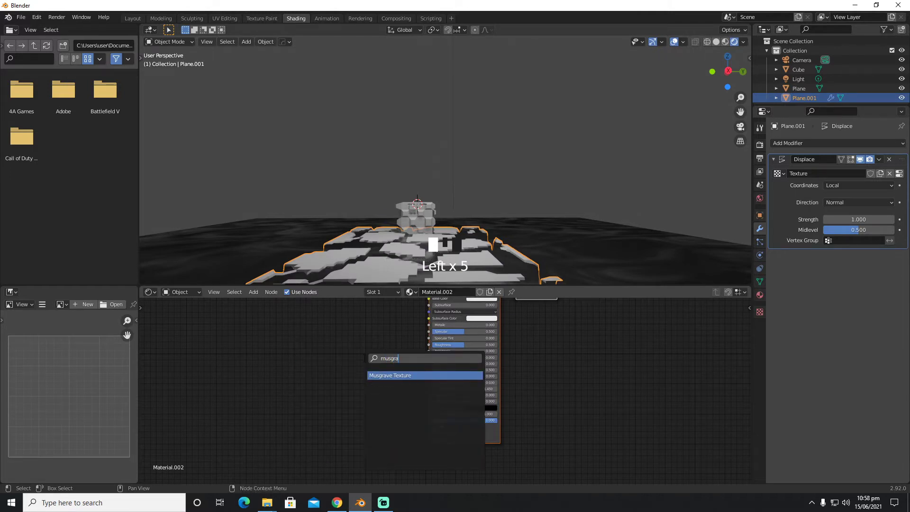
text(a)
key(Return)
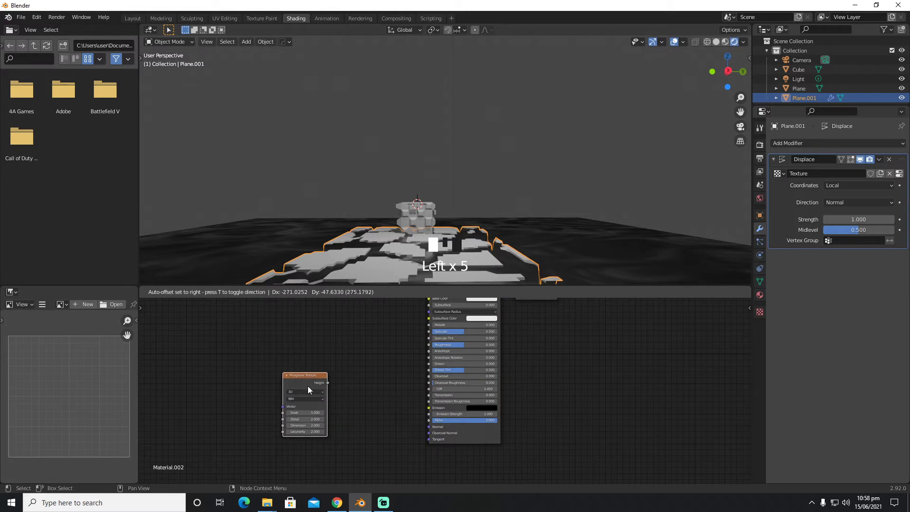
click(308, 386)
- In the ground plane's material, insert a duplicate ColorRamp after the Noise Texture and link its Color to the Bump node's Height
middle_drag(385, 224, 390, 222)
click(545, 242)
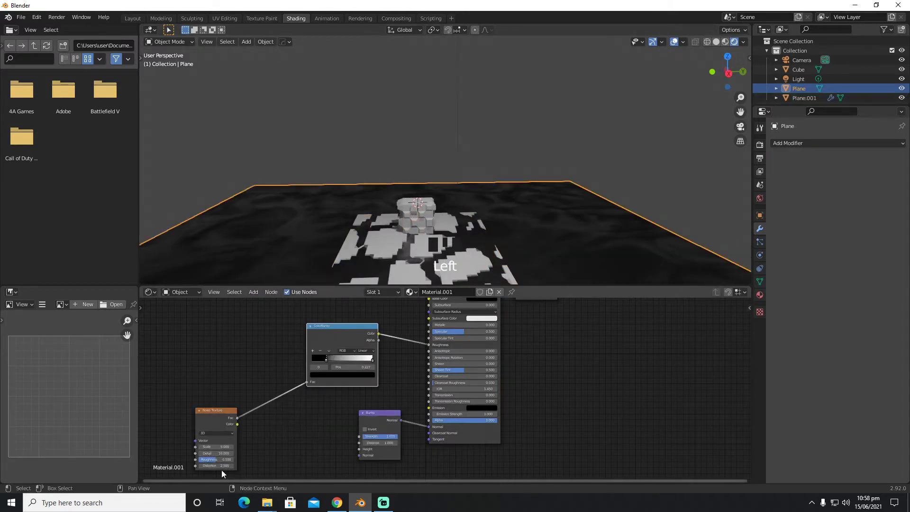
click(340, 328)
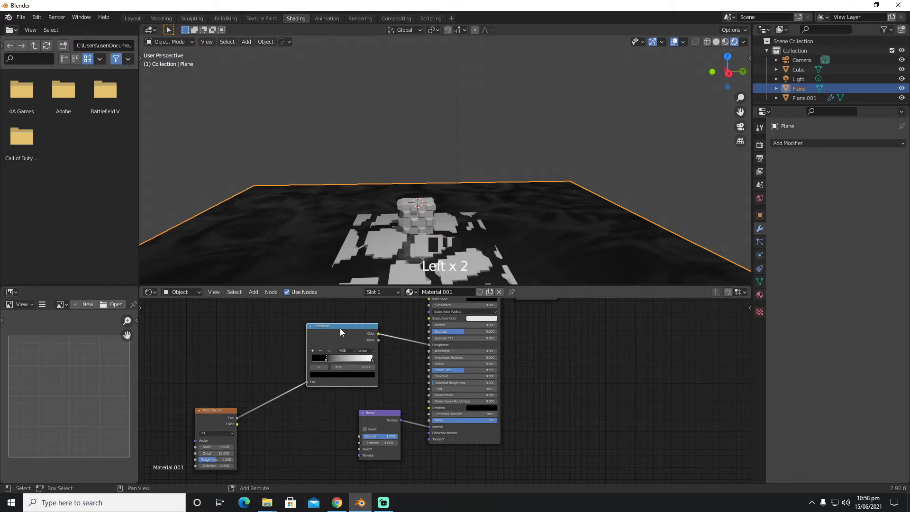
key(shift+d)
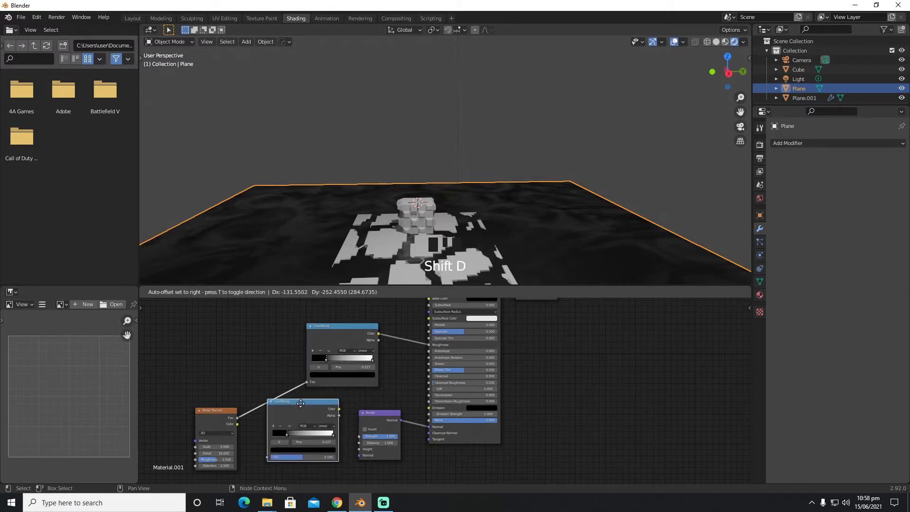
click(300, 406)
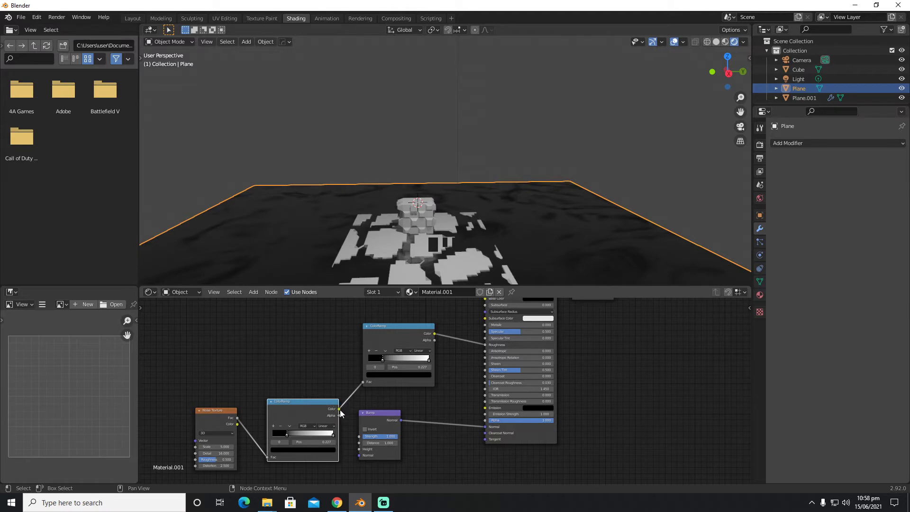
drag(340, 410, 357, 451)
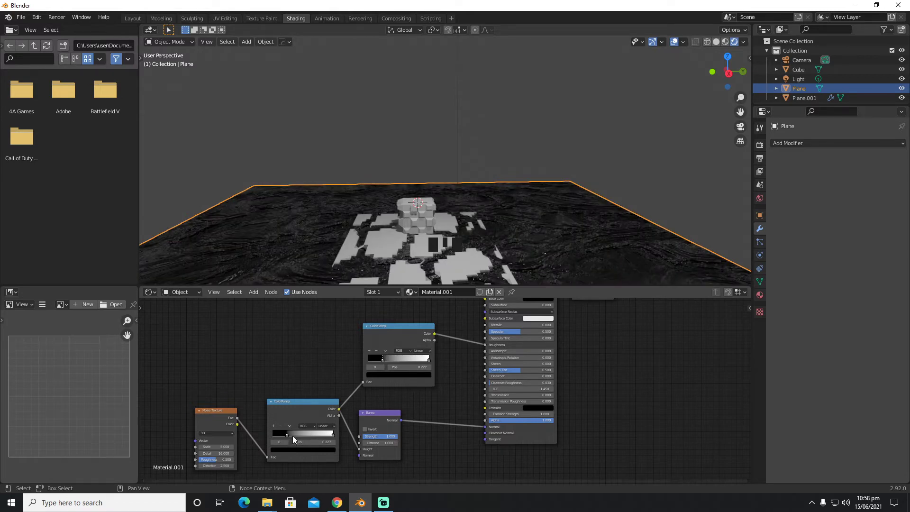
- Set the Roughness of the ground's Noise Texture to about 0.558
scroll(373, 266, down, 3)
scroll(374, 266, up, 2)
shift+middle_drag(373, 266, 399, 218)
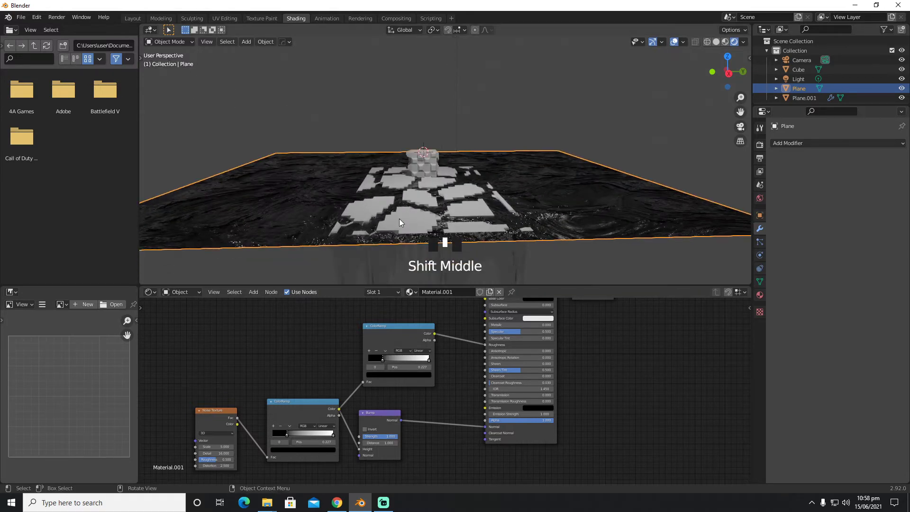
scroll(439, 232, up, 3)
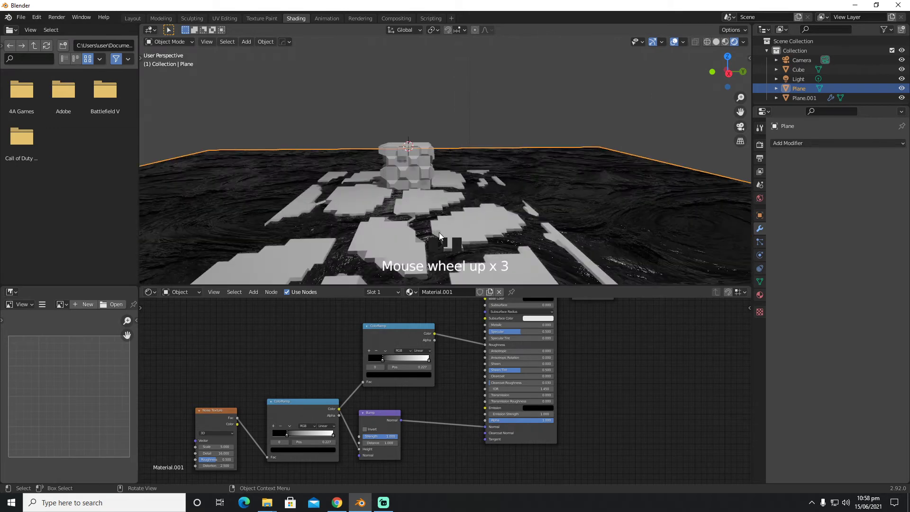
scroll(447, 219, down, 2)
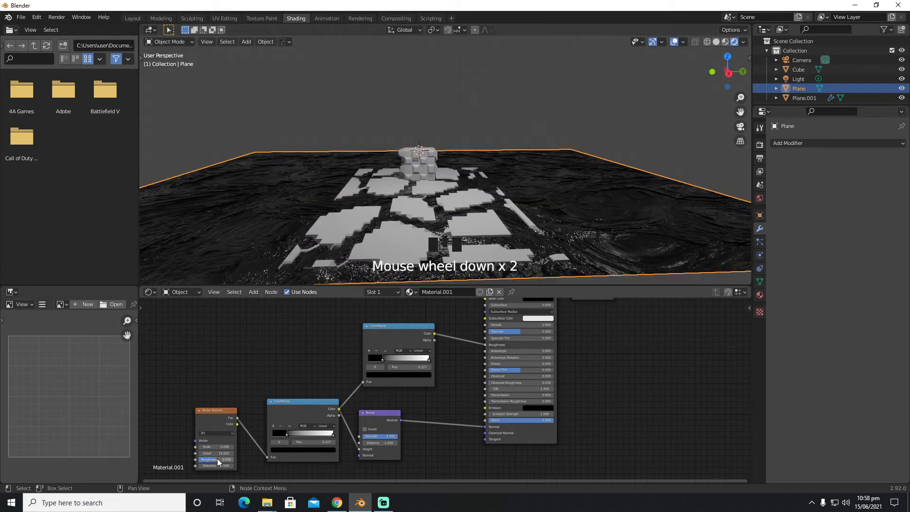
mouse_move(220, 459)
mouse_down()
mouse_move(189, 460)
mouse_move(251, 460)
mouse_move(223, 460)
mouse_up()
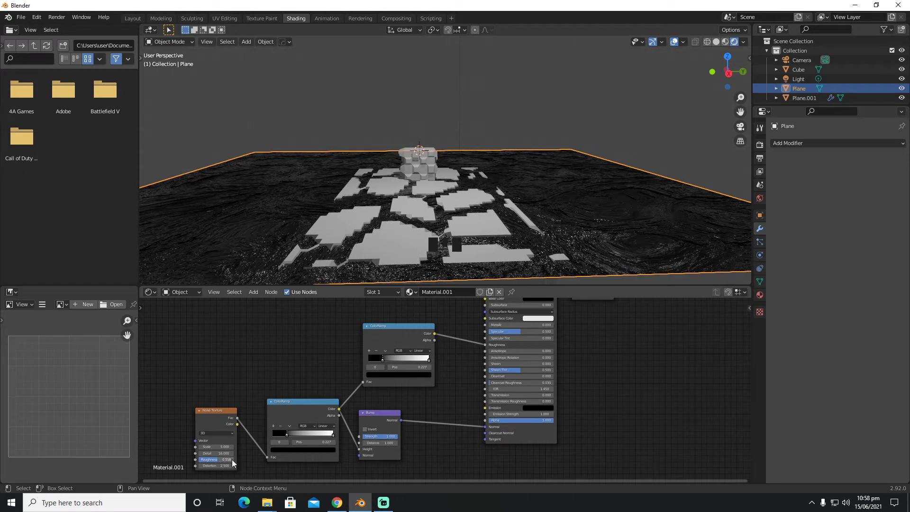
- Move the black stop of the ColorRamp feeding the ground's Bump node to position 0.423
drag(286, 436, 295, 436)
scroll(294, 436, up, 2)
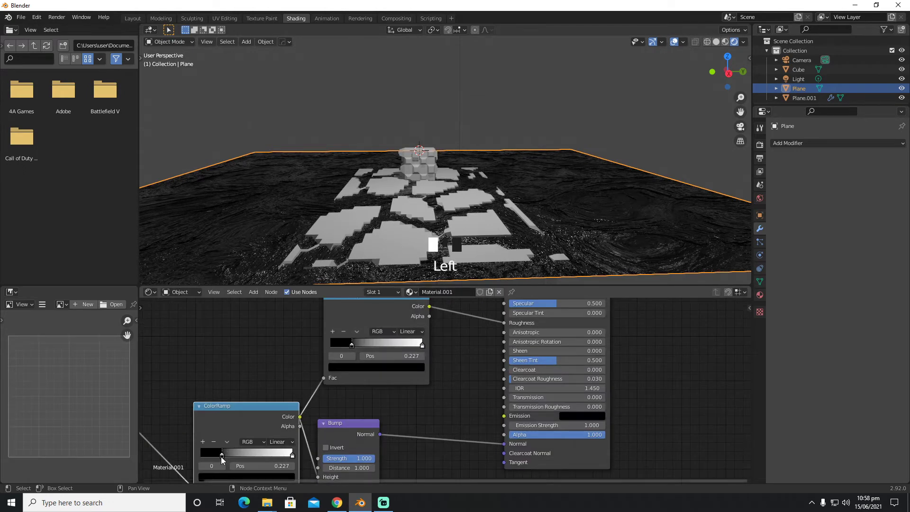
drag(221, 455, 241, 457)
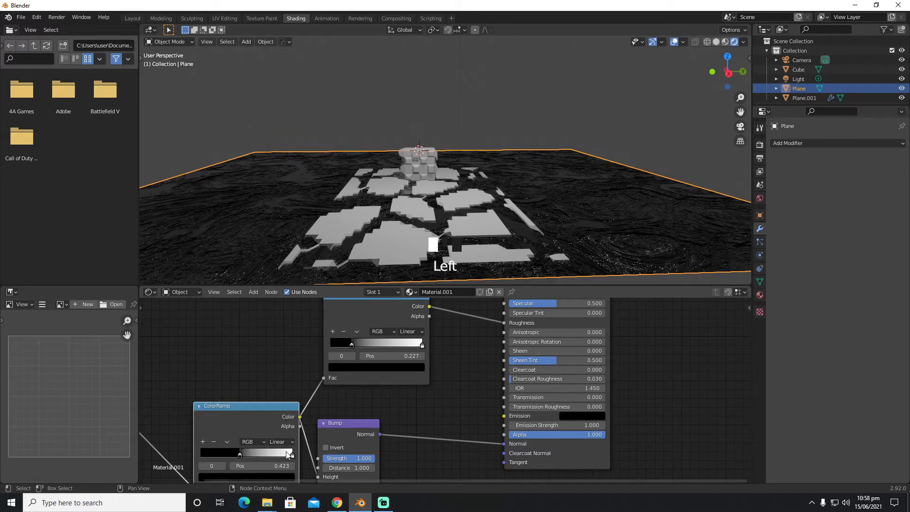
- Try recoloring the dark stop of the ColorRamp feeding the Bump node orange and its white stop light pink
scroll(285, 451, down, 1)
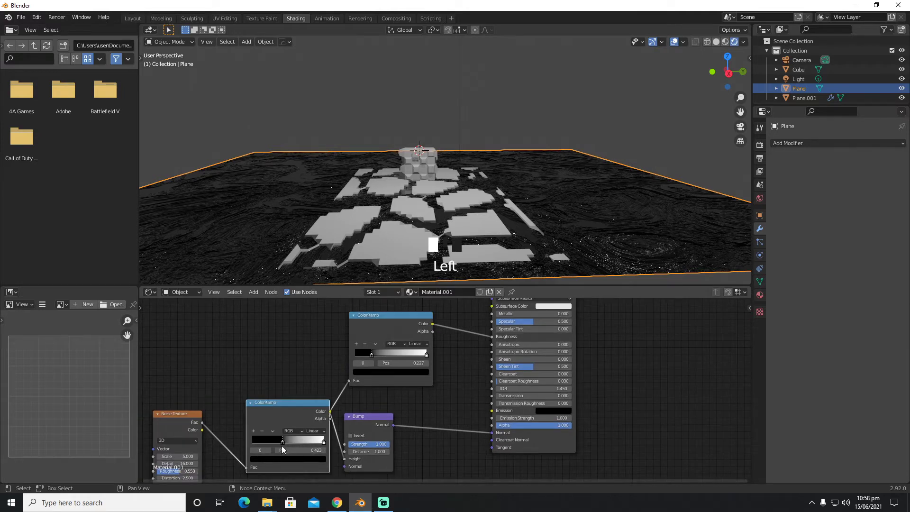
click(279, 459)
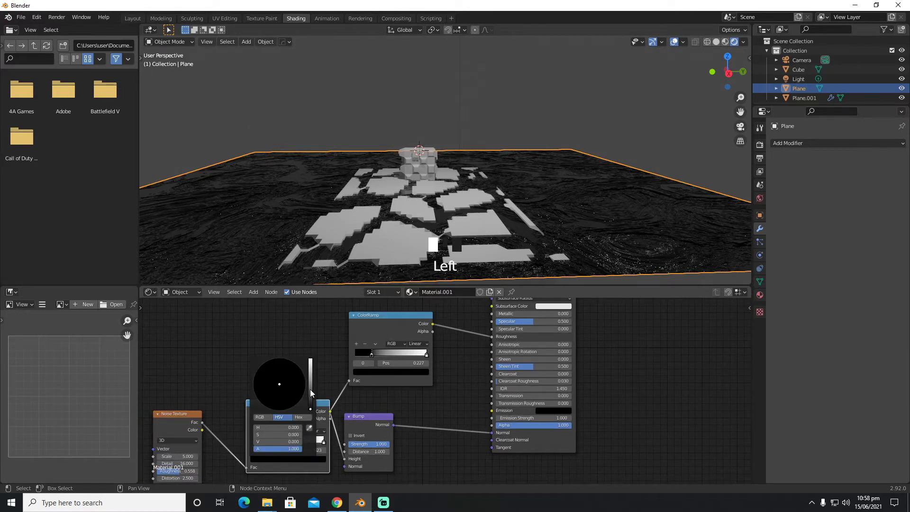
drag(310, 389, 313, 373)
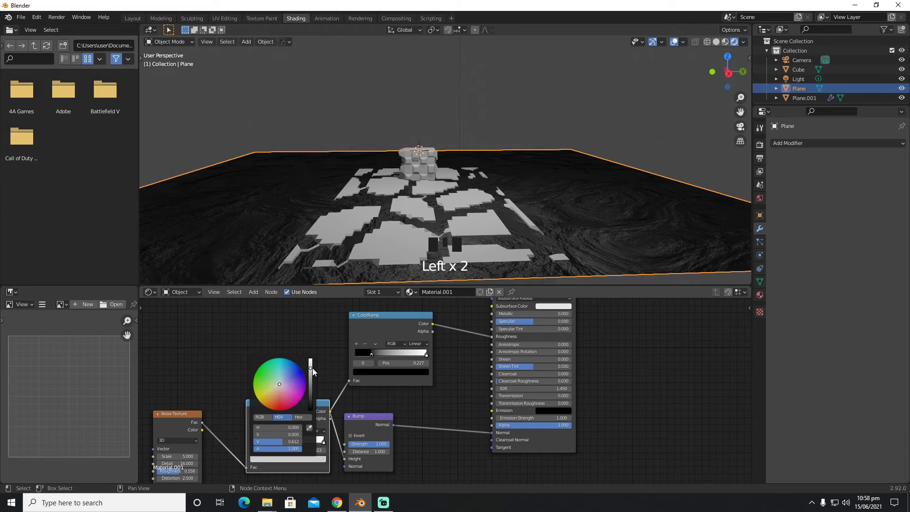
click(269, 408)
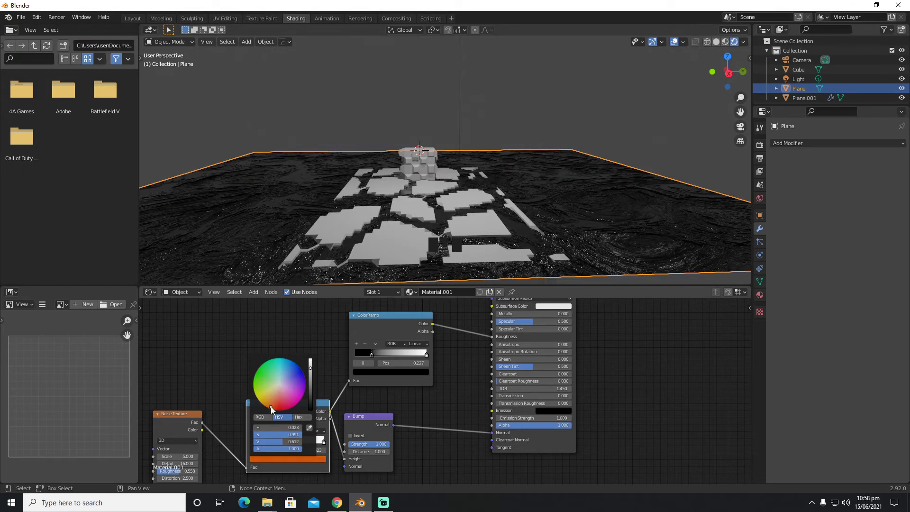
click(323, 442)
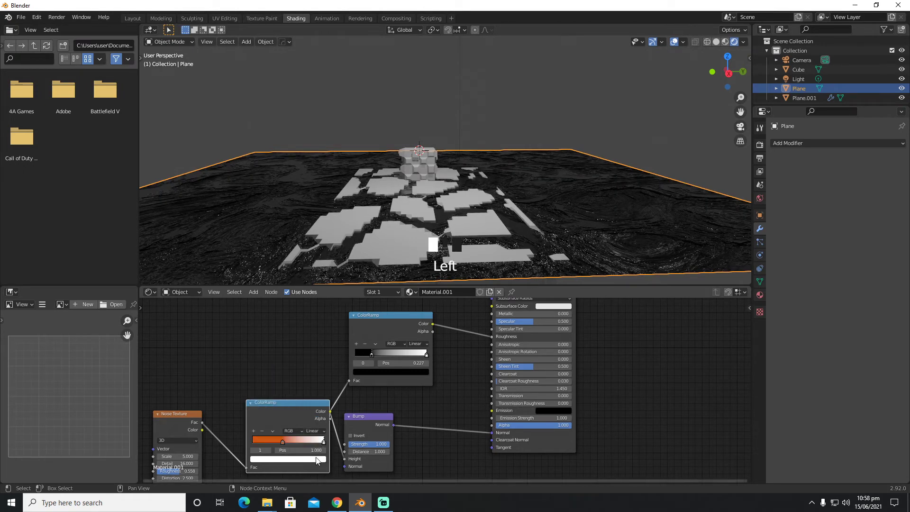
click(316, 460)
click(283, 379)
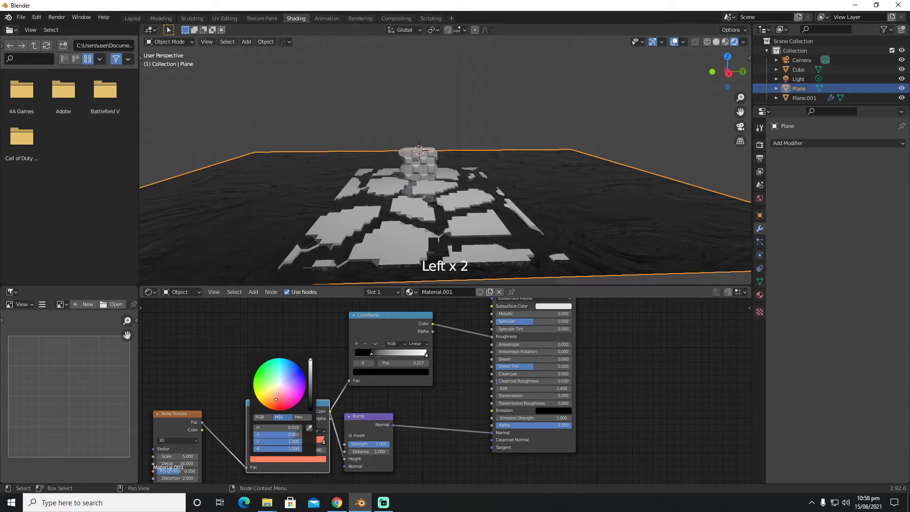
mouse_move(283, 380)
mouse_down()
mouse_move(274, 360)
mouse_move(260, 366)
mouse_move(281, 389)
mouse_up()
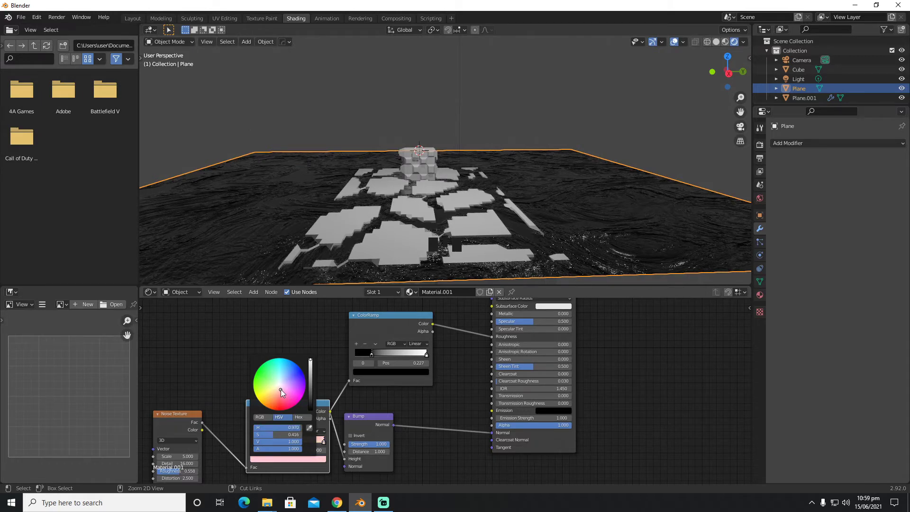
- Undo the color changes made to the ColorRamp's stops
key(ctrl+z)
key(ctrl+z)
key(ctrl+z)
key(ctrl+z)
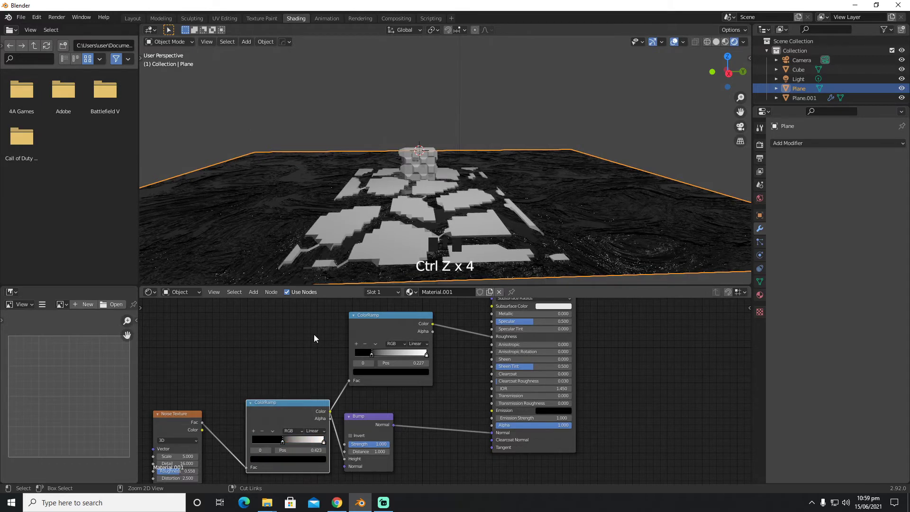
- Change the Base Color of the ground's Principled BSDF to a dark, saturated orange
scroll(554, 309, down, 1)
scroll(545, 309, down, 1)
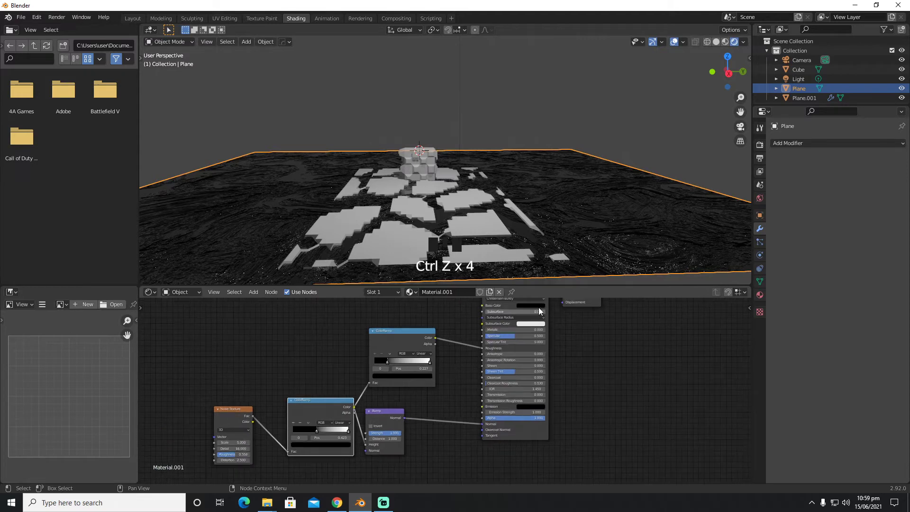
click(535, 305)
click(565, 245)
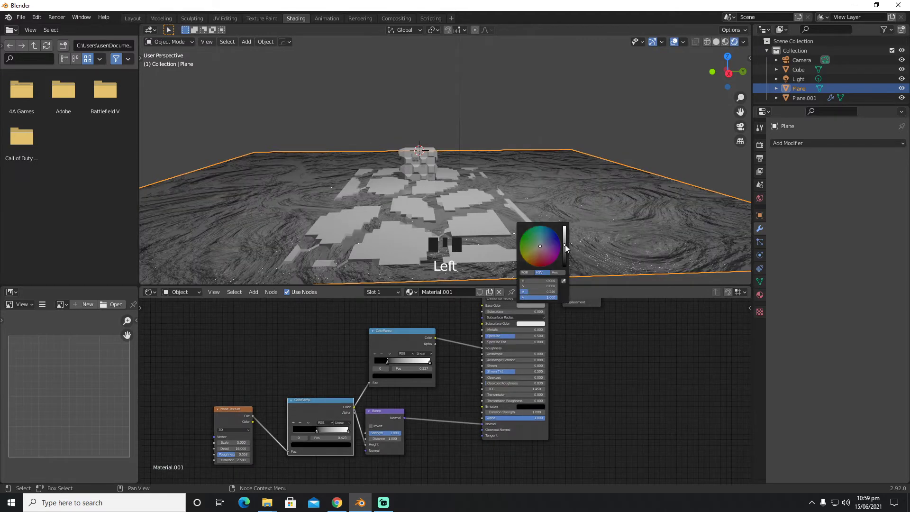
mouse_move(543, 264)
mouse_down()
mouse_move(531, 263)
mouse_move(564, 229)
mouse_move(564, 242)
mouse_move(532, 264)
mouse_up()
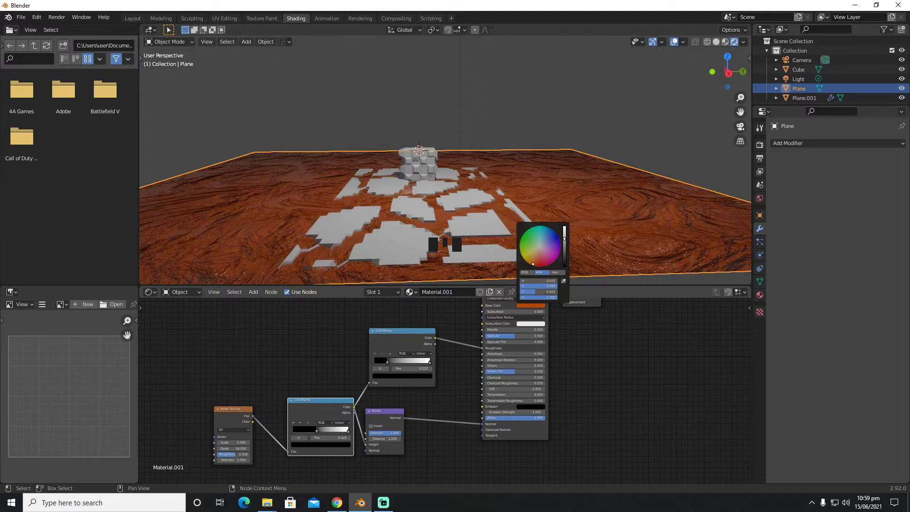
- Add a Bump node to the slabs' material, linking Musgrave Height to its Height and its output to the shader's Normal
click(402, 251)
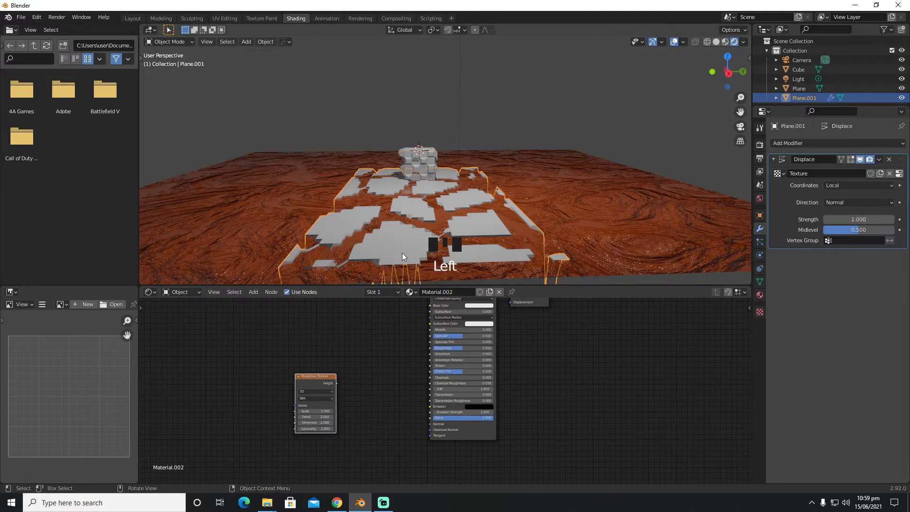
key(shift+a)
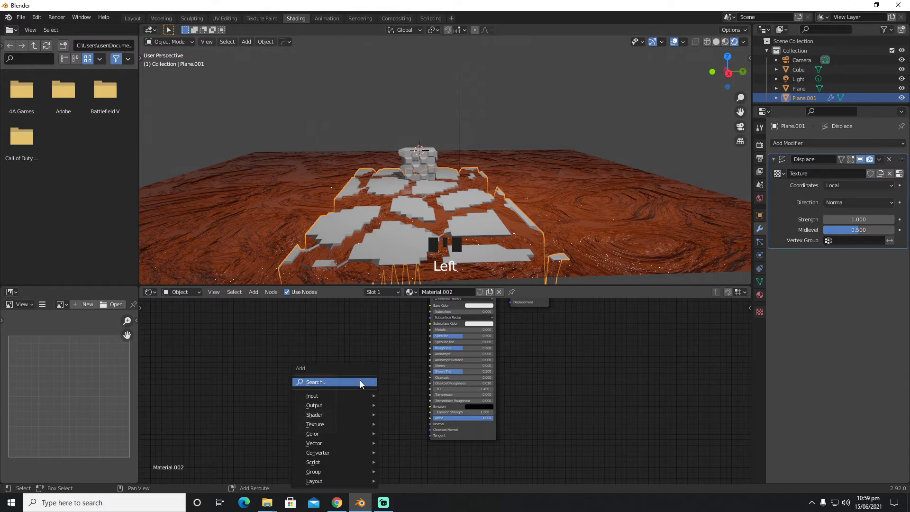
click(360, 381)
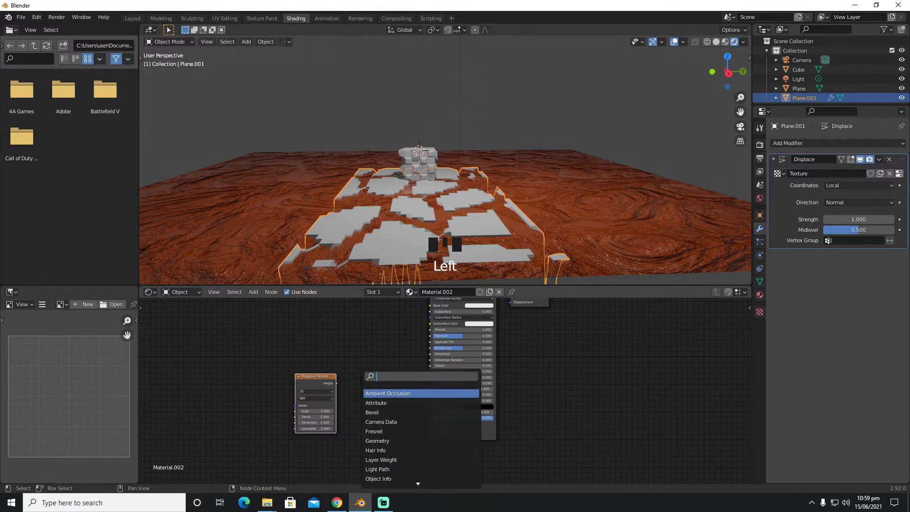
text(bumk)
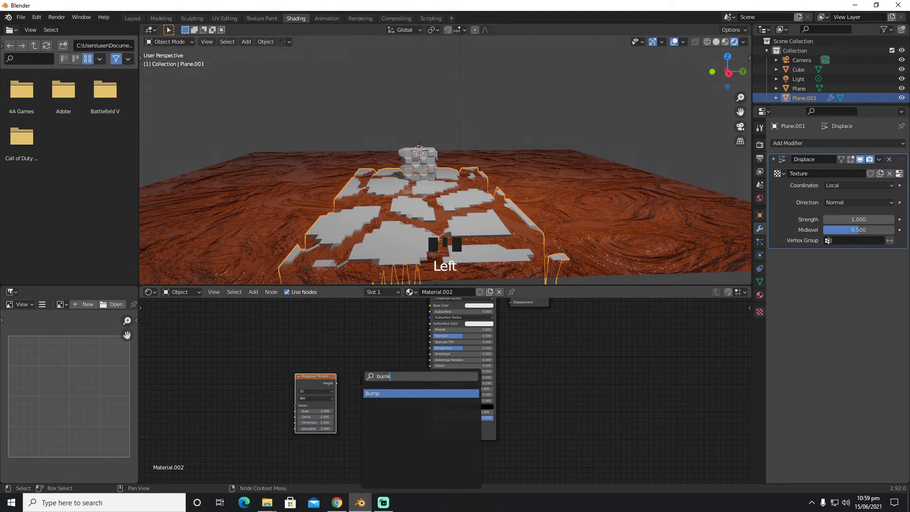
key(BackSpace)
text(p)
key(Return)
click(385, 413)
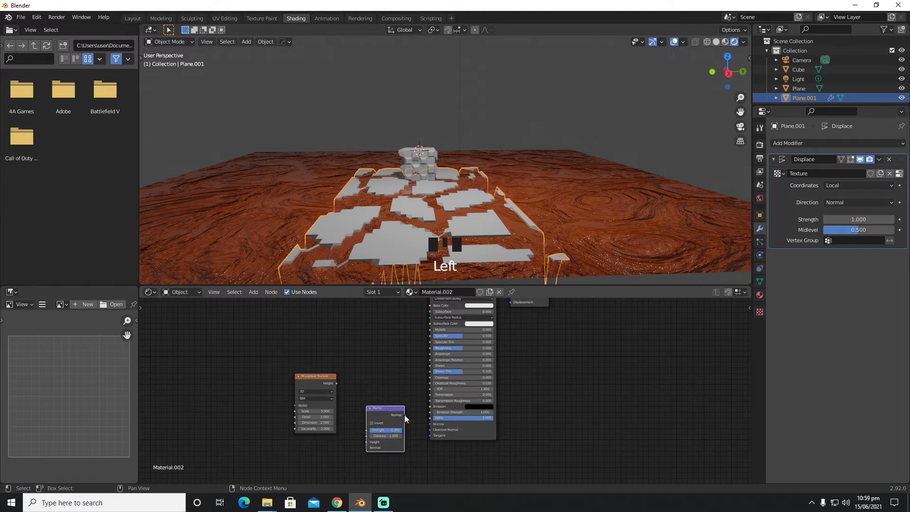
drag(405, 414, 432, 425)
drag(337, 383, 366, 442)
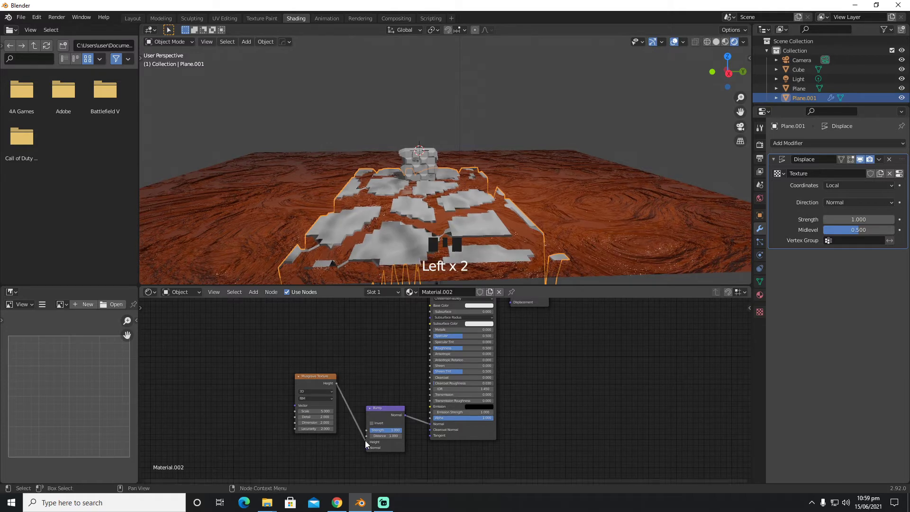
- Insert a ColorRamp between the Musgrave Texture and Bump nodes and also link its Color to the shader's Roughness
key(shift+a)
click(373, 361)
text(colo)
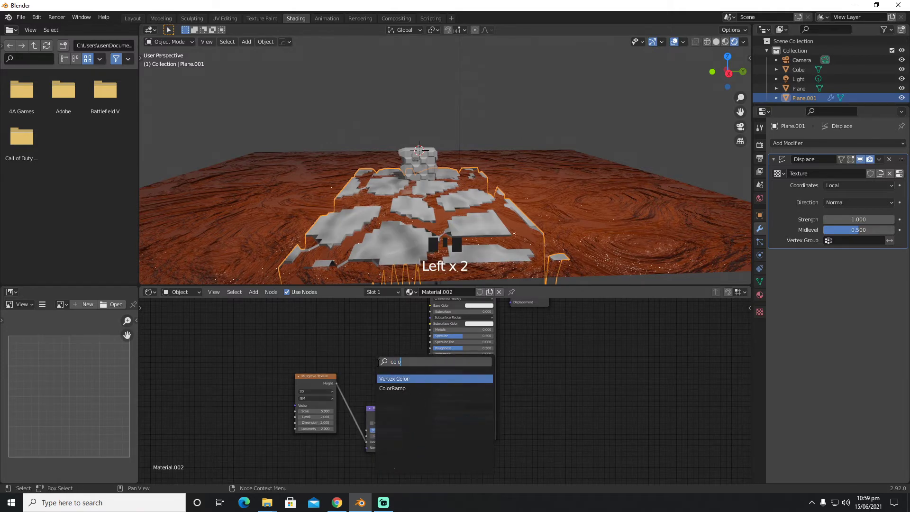
click(392, 388)
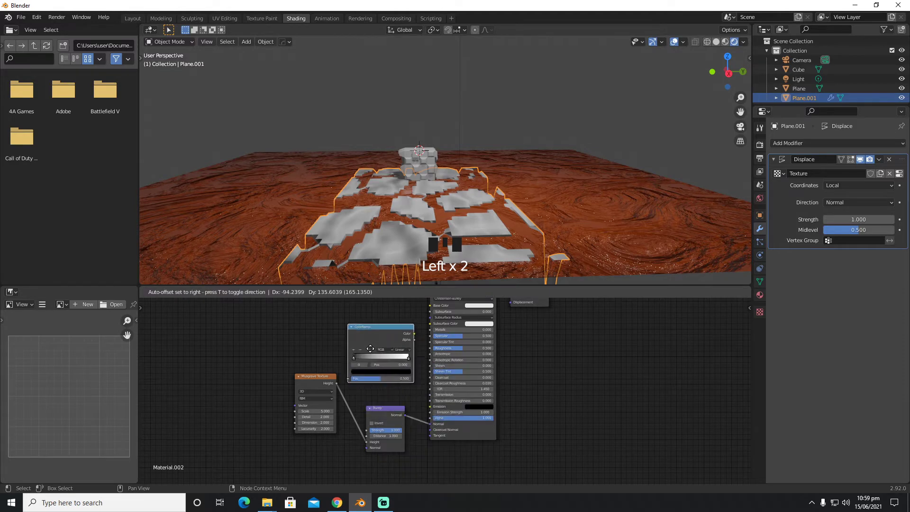
click(342, 374)
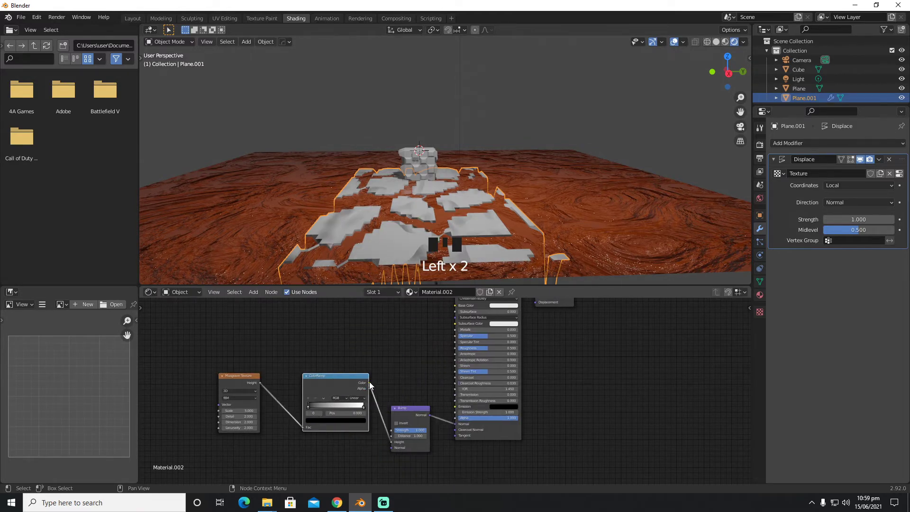
drag(369, 382, 451, 349)
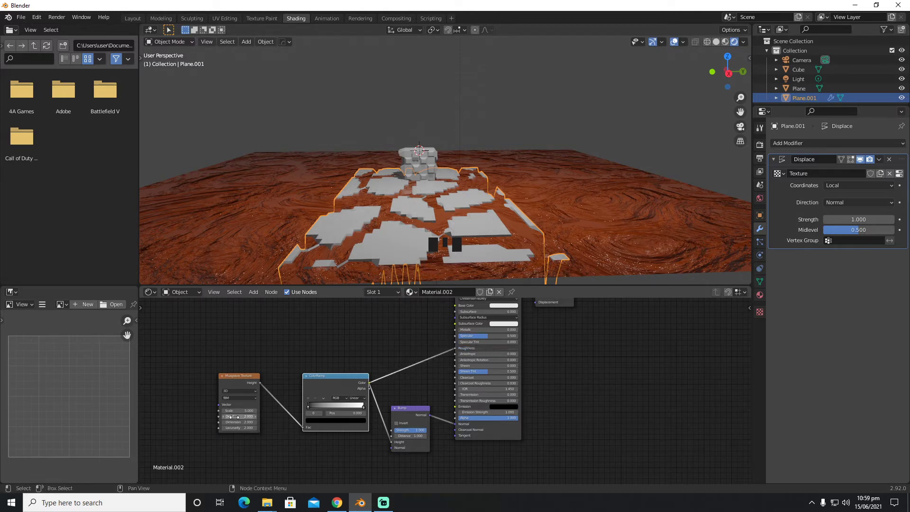
- Set the Musgrave texture's Detail to 16 and Dimension to 0, and connect its Height directly to both the Bump height and the ColorRamp factor
mouse_move(234, 417)
mouse_down()
mouse_move(256, 416)
mouse_move(223, 422)
mouse_up()
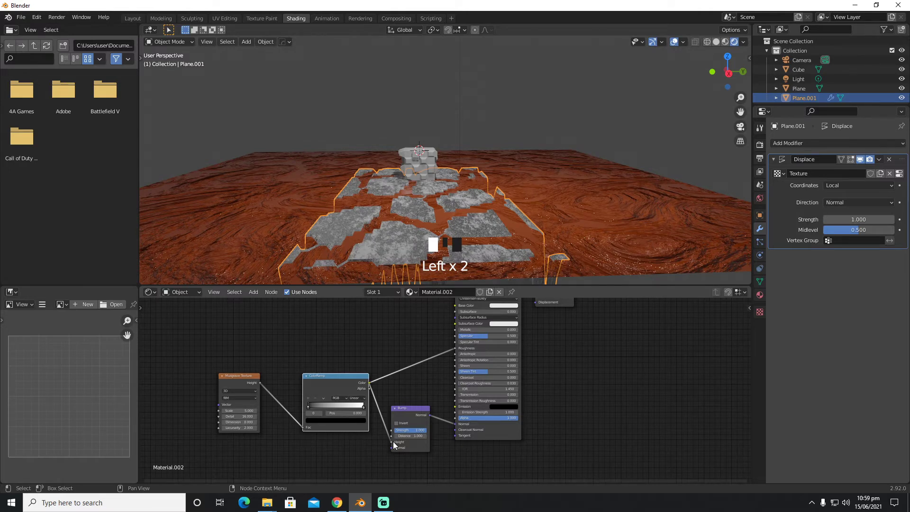
drag(392, 442, 385, 420)
drag(303, 427, 368, 335)
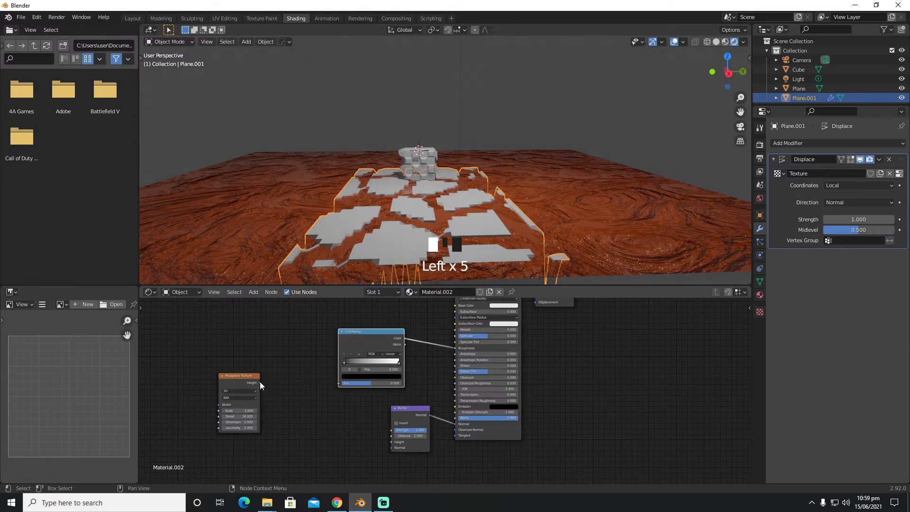
drag(259, 382, 392, 444)
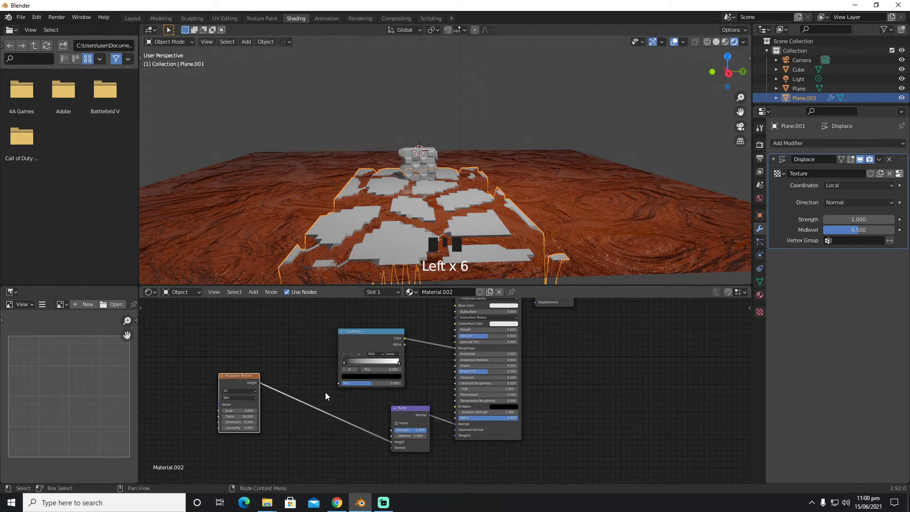
drag(339, 382, 340, 384)
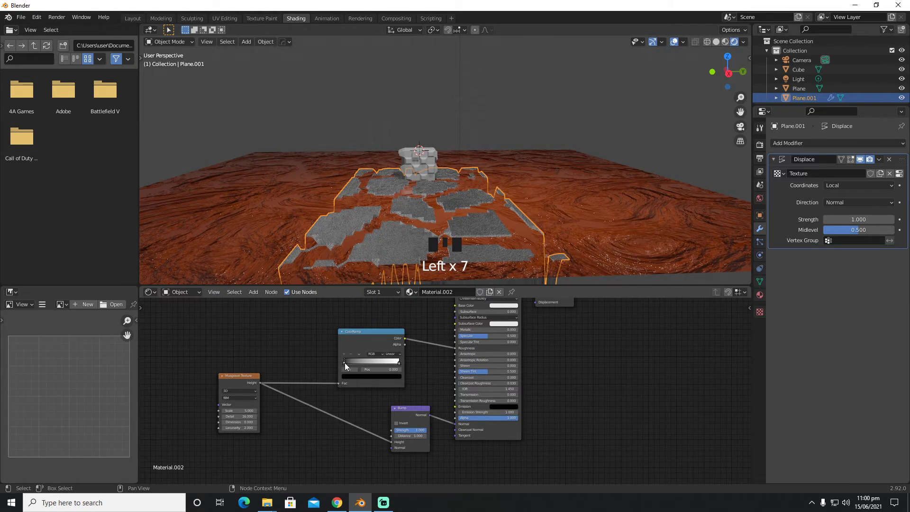
- Move the ColorRamp's black stop to about 0.55 to tighten the roughness contrast on the path material
scroll(345, 363, up, 2)
drag(296, 351, 346, 360)
scroll(423, 346, down, 2)
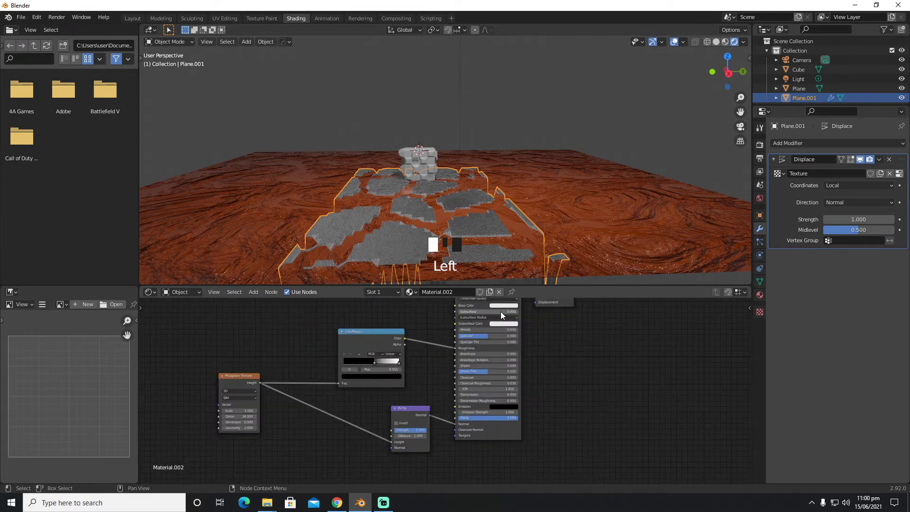
- Set the path material's base color to orange
click(502, 306)
click(506, 265)
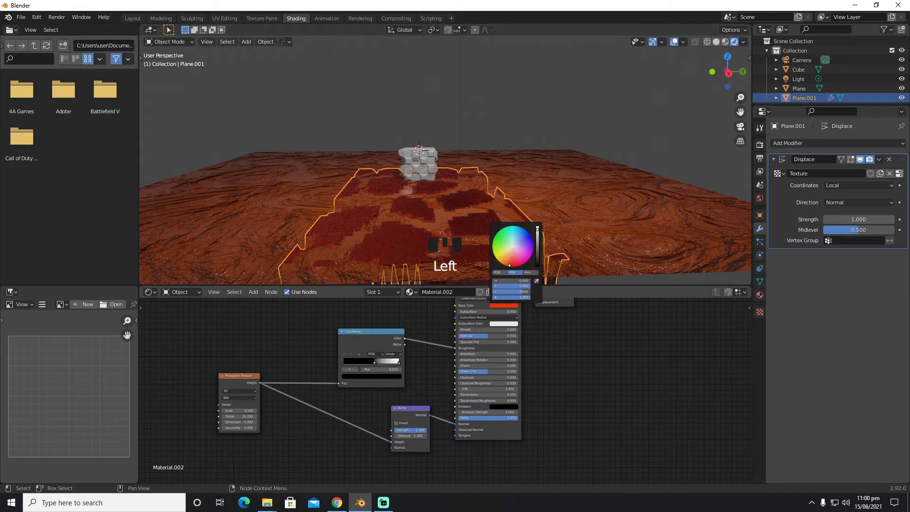
drag(506, 265, 506, 263)
- Duplicate the ColorRamp onto the link between the Musgrave texture and the Bump node, and set the material's base color to black
click(385, 330)
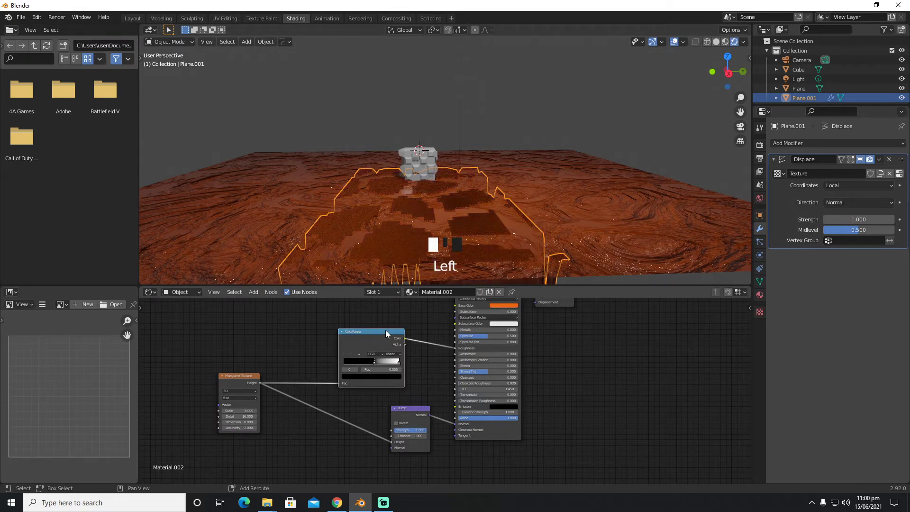
key(shift+d)
click(347, 393)
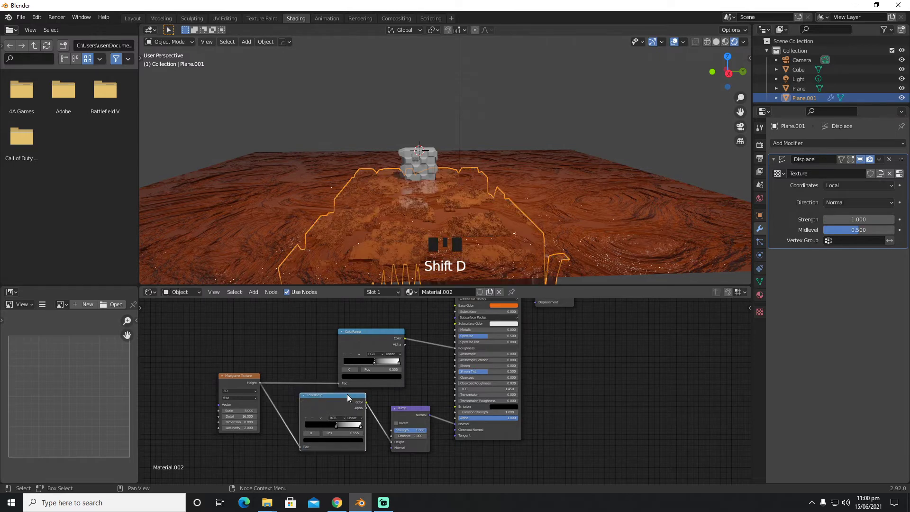
click(497, 306)
drag(501, 291, 451, 292)
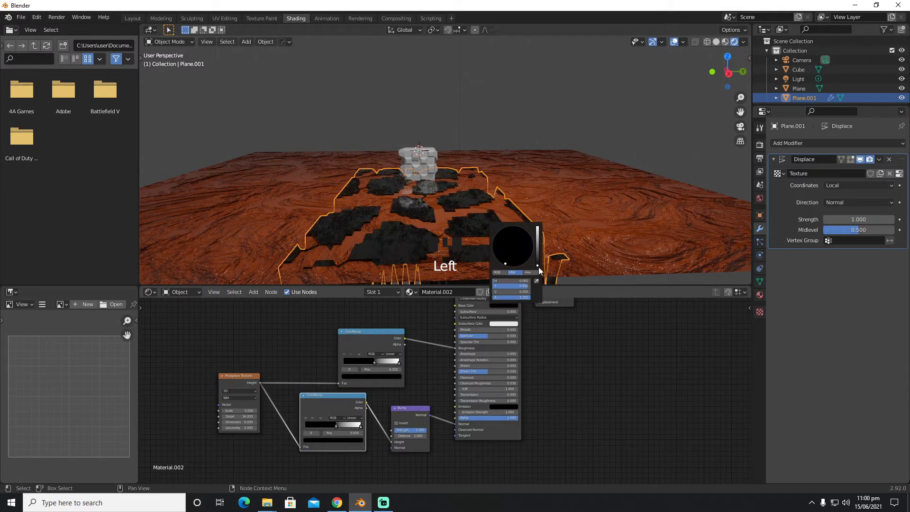
- Frame a low view along the stone path toward the cube pedestal and align the camera to that view
middle_drag(538, 282, 488, 176)
scroll(597, 209, up, 2)
scroll(531, 171, down, 2)
scroll(530, 166, up, 2)
scroll(530, 166, down, 1)
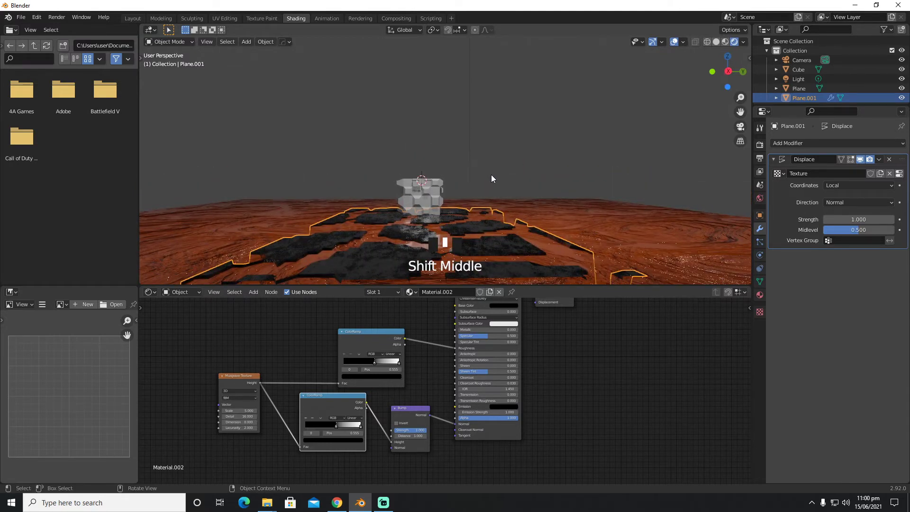
key(ctrl+alt+KP_0)
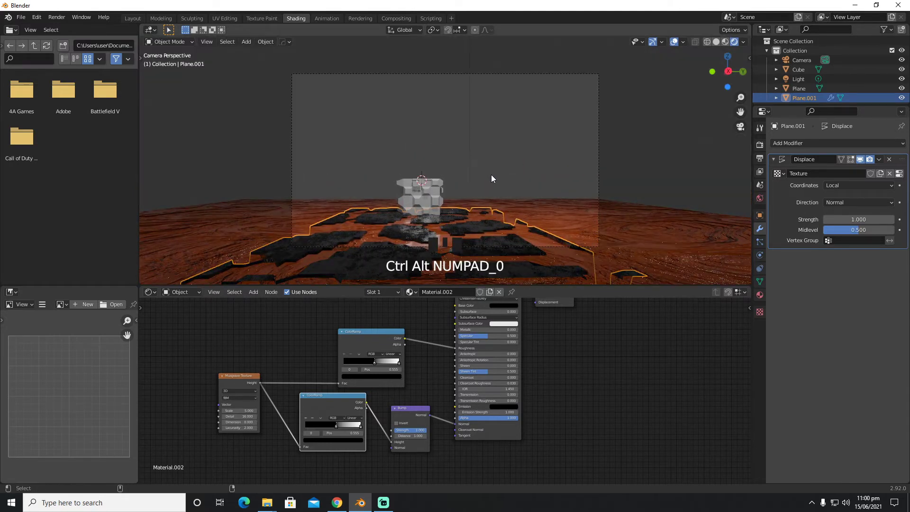
- Set the camera's focal length to 33 mm
click(800, 61)
click(760, 255)
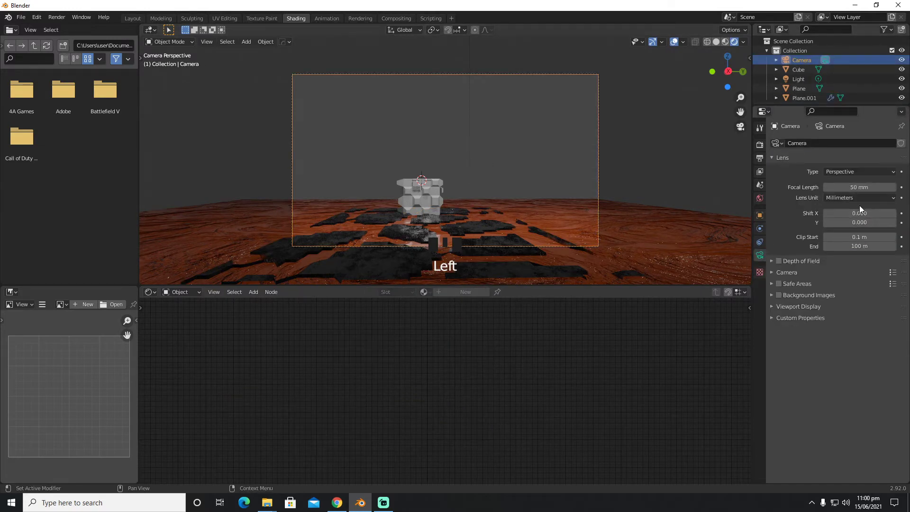
drag(860, 187, 820, 187)
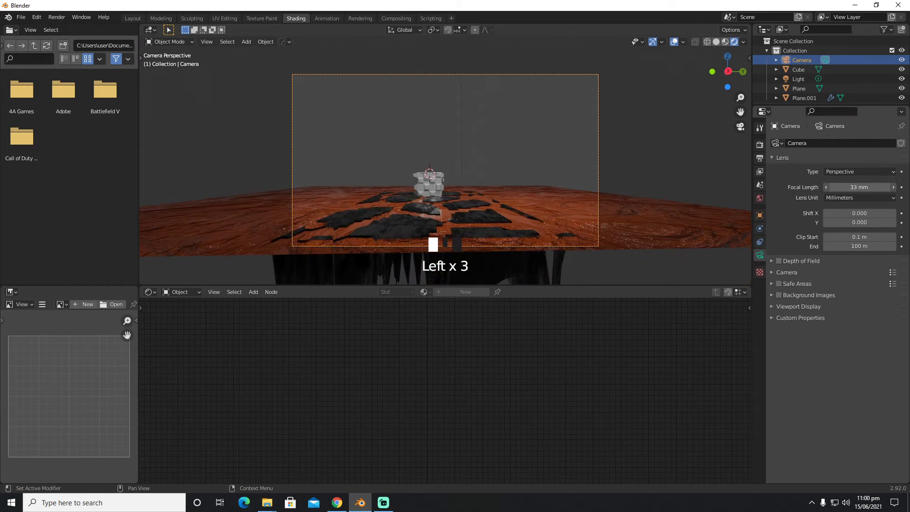
- Assign the existing Material.001 to the cube pedestal in place of its default material
click(427, 187)
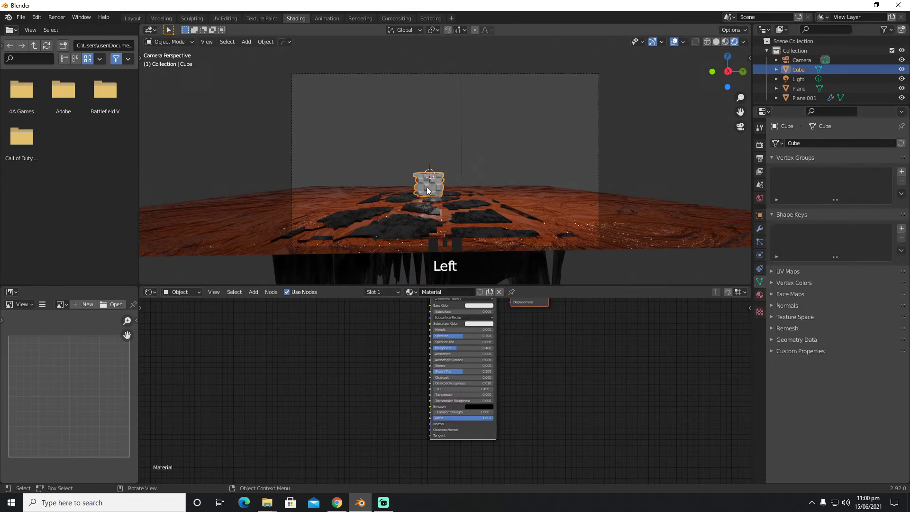
click(761, 295)
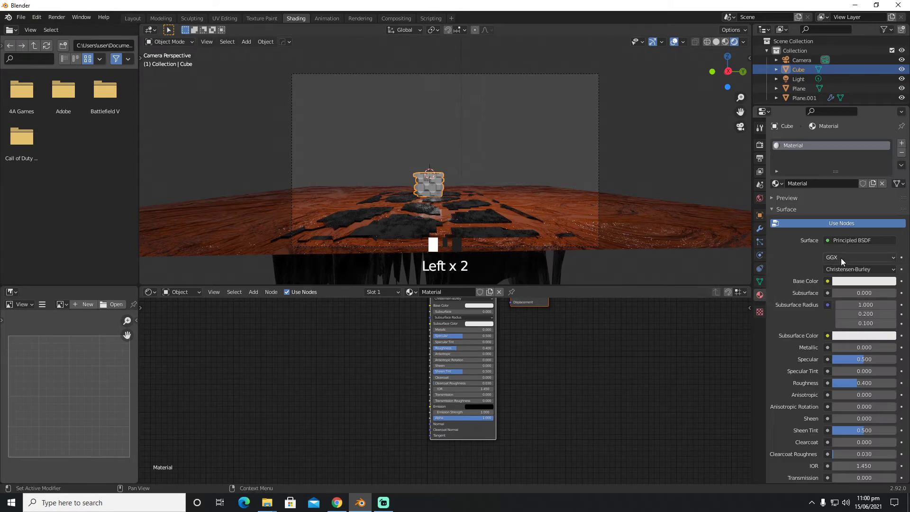
click(410, 291)
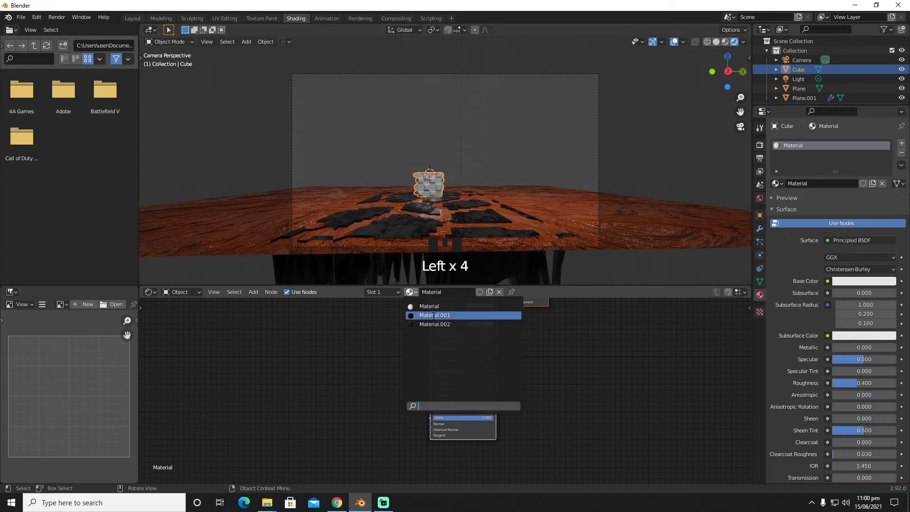
click(433, 315)
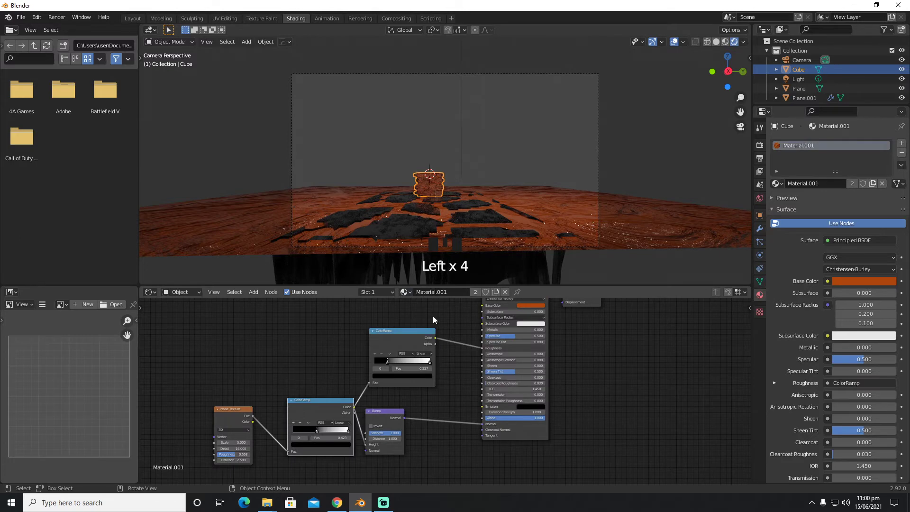
scroll(485, 223, up, 4)
scroll(485, 223, down, 3)
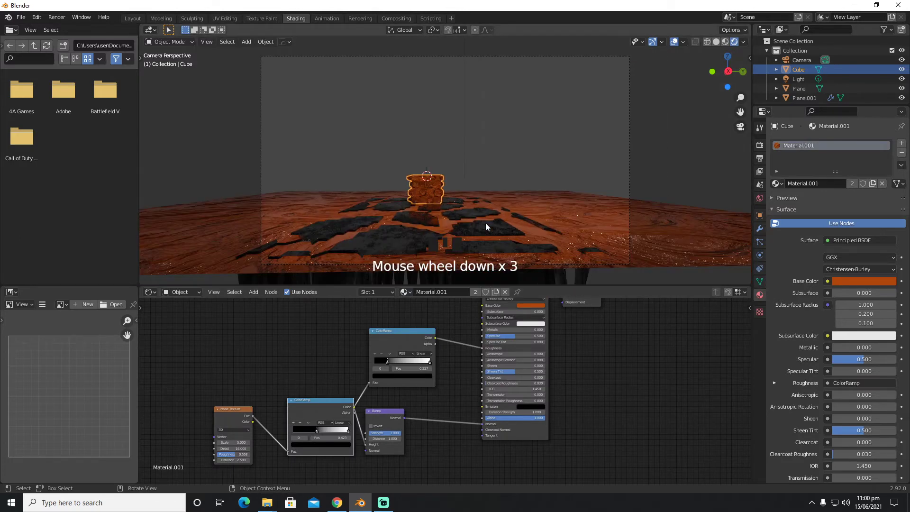
- Set the world background color to black
click(760, 198)
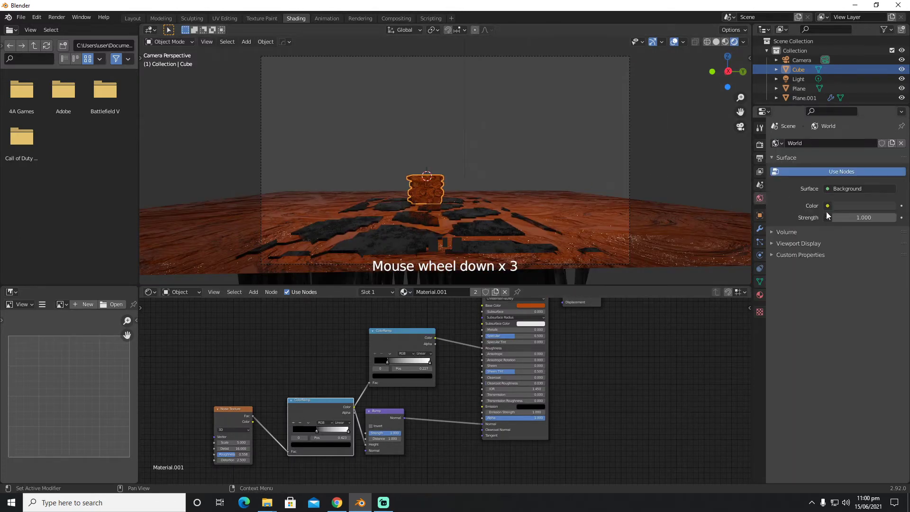
click(847, 206)
click(889, 139)
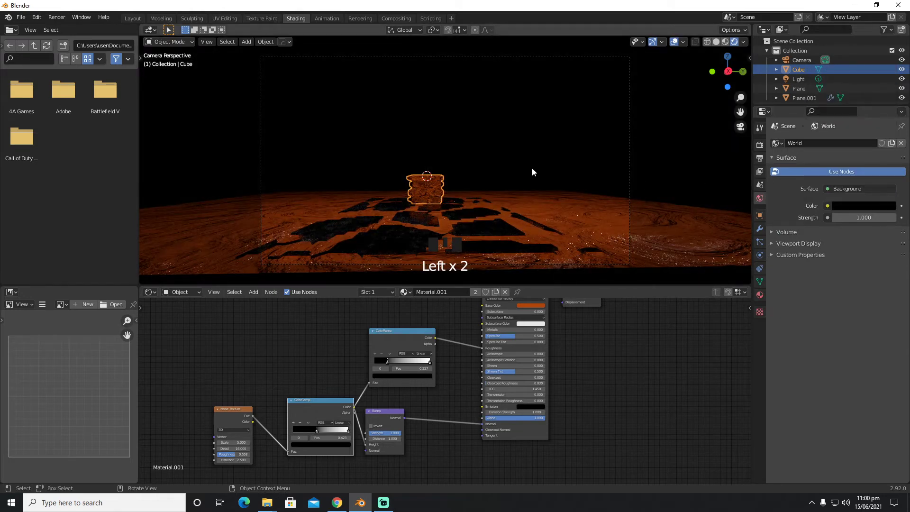
- Import the STL model Minotaur.stl from the Downloads folder
click(21, 17)
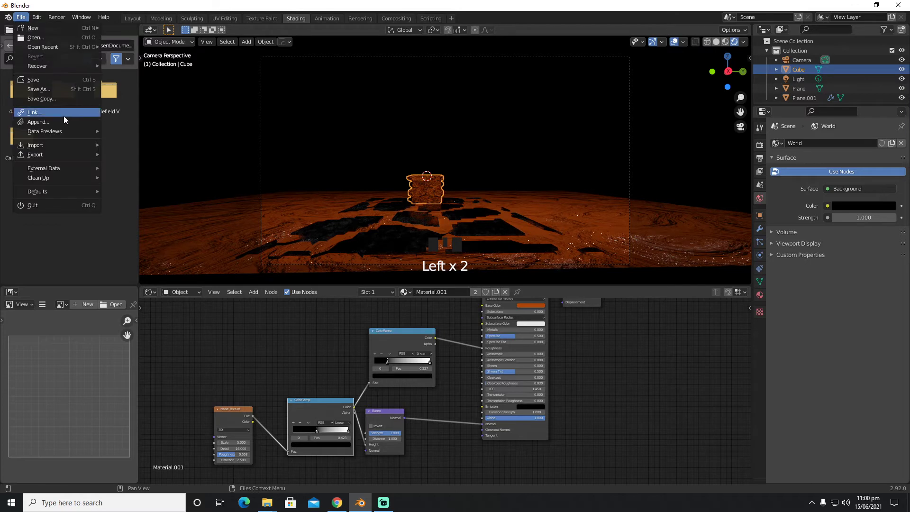
mouse_move(60, 143)
click(140, 190)
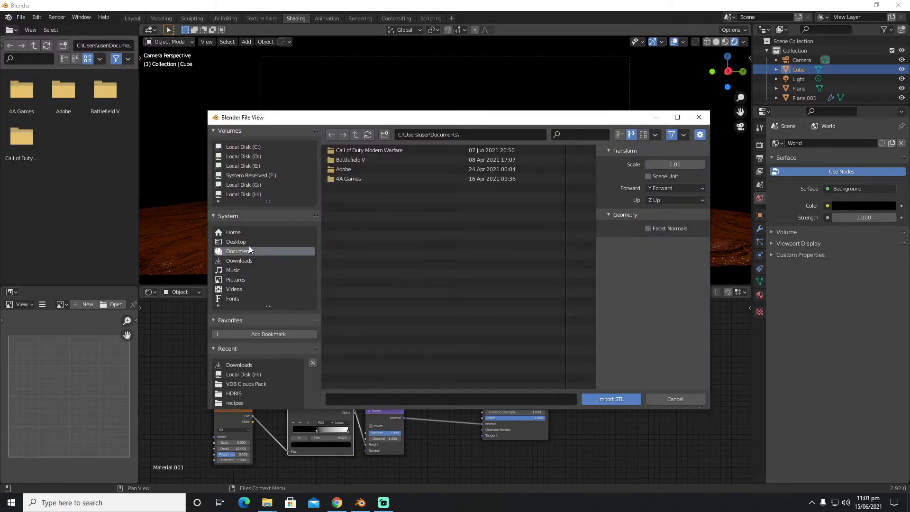
click(248, 259)
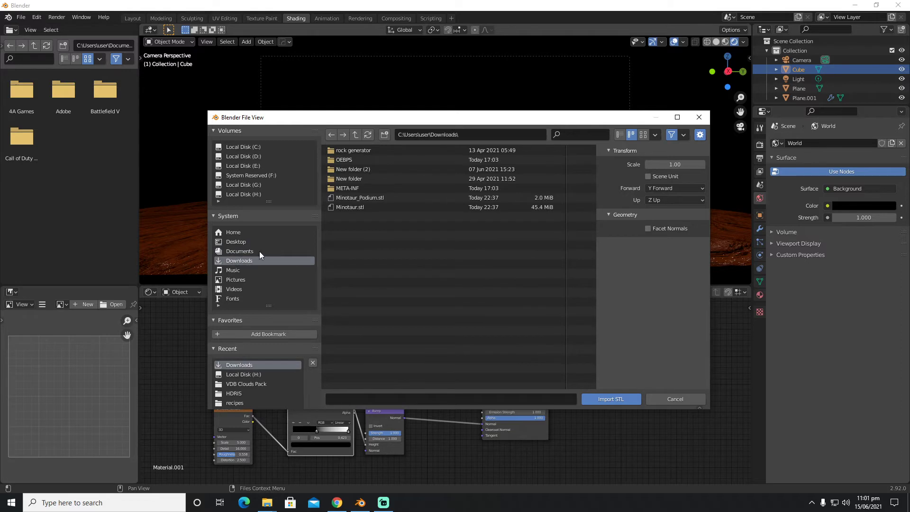
click(354, 208)
click(607, 396)
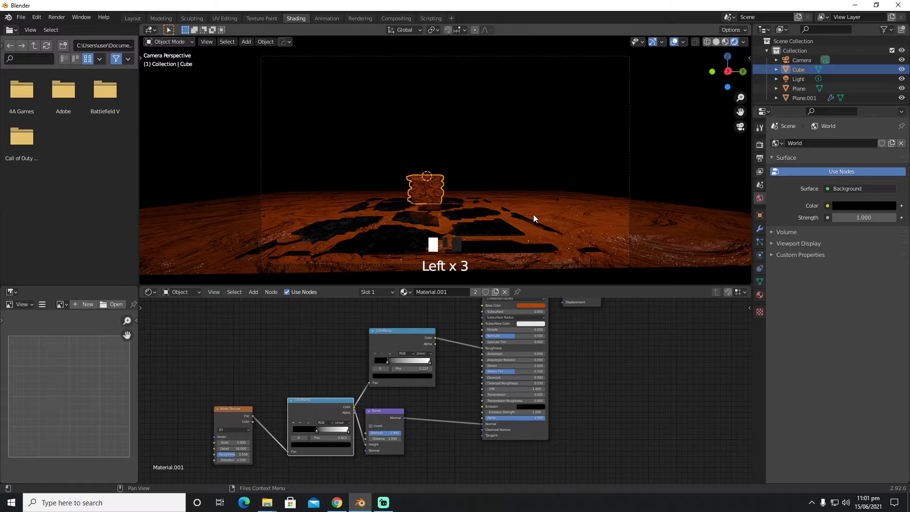
- Lighten the world background color to gray so the imported model can be seen outside the camera view
scroll(533, 217, down, 4)
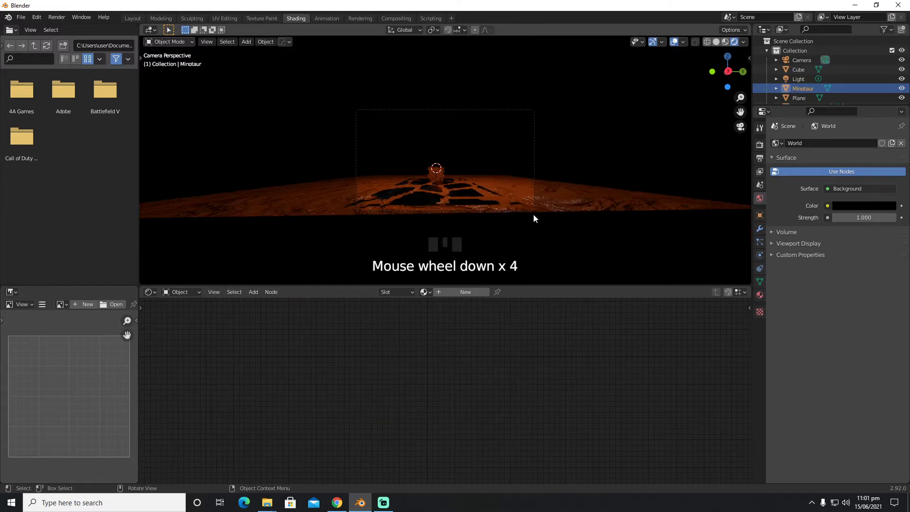
scroll(533, 214, up, 4)
middle_drag(533, 214, 533, 218)
scroll(533, 218, down, 5)
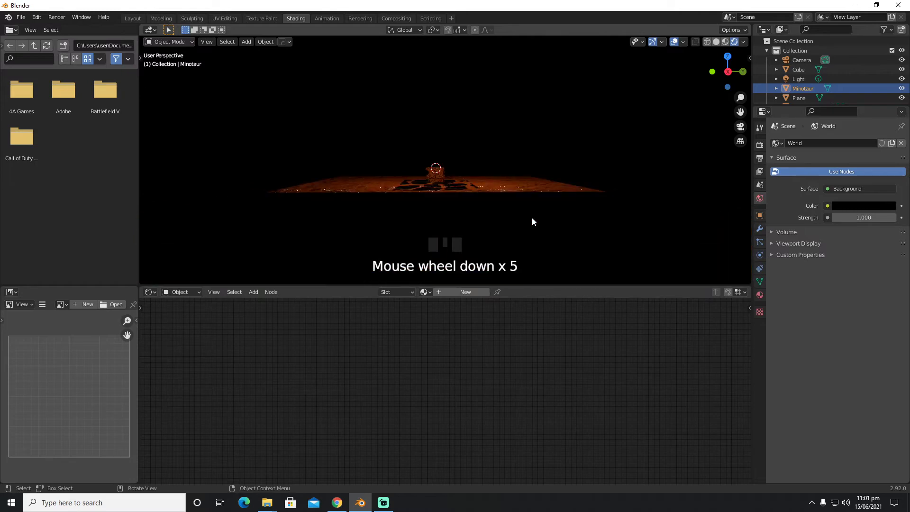
click(848, 208)
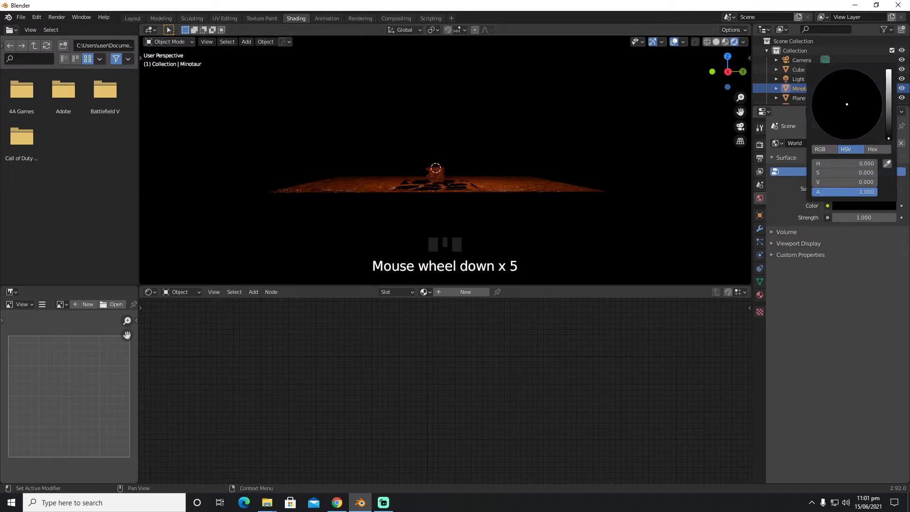
click(889, 117)
- Scale the Minotaur model down by a factor of about 0.102, then by about 0.376 as seen through the camera
scroll(671, 185, down, 13)
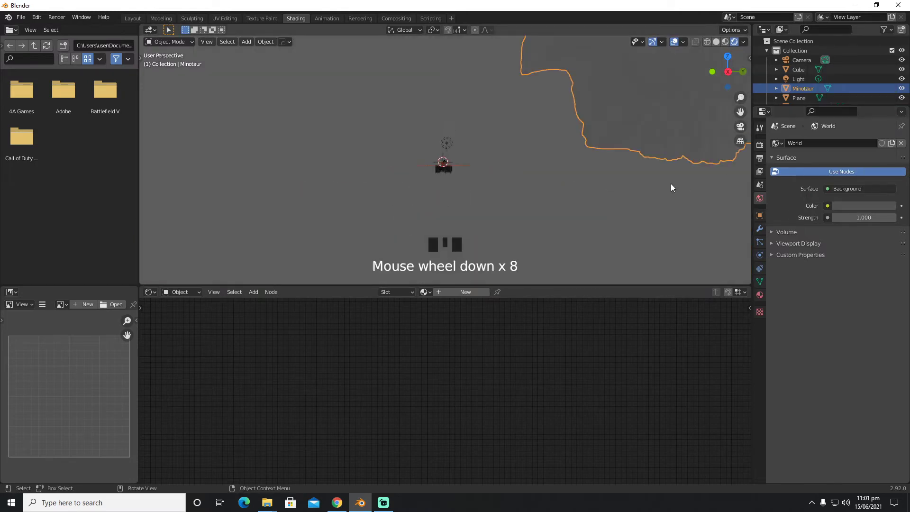
scroll(662, 184, up, 3)
key(s)
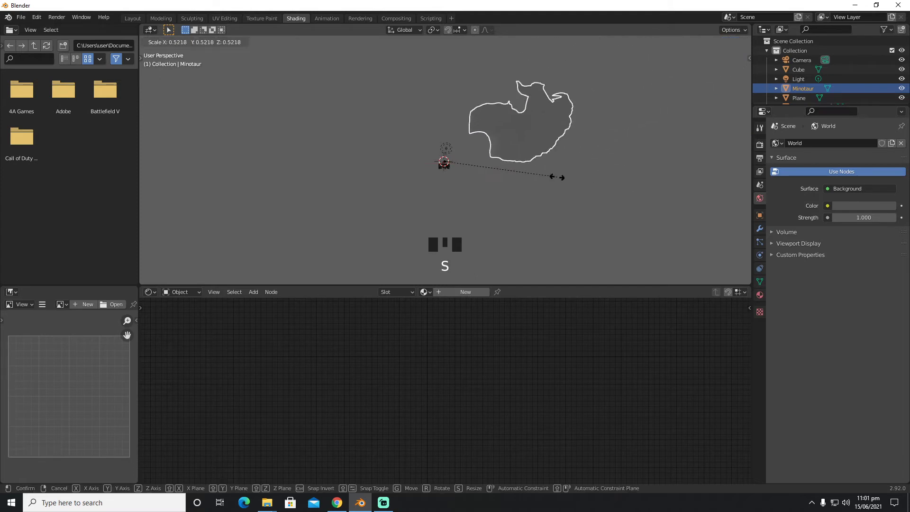
click(464, 170)
key(KP_0)
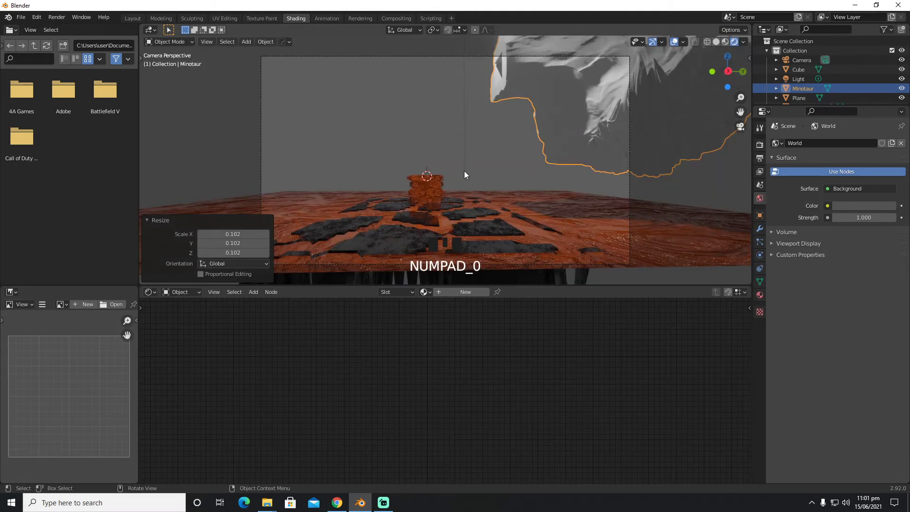
key(s)
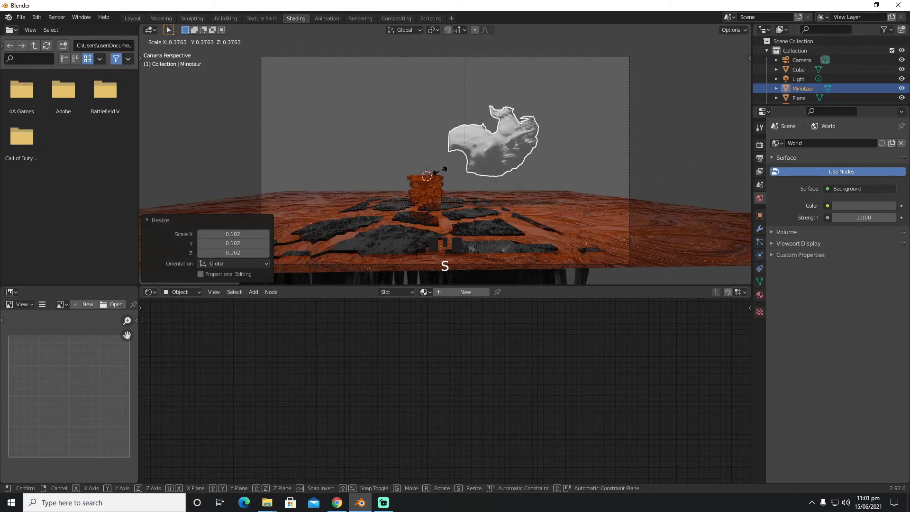
click(439, 174)
- Rotate the Minotaur model by about -73° in the right orthographic view so it stands upright above the pedestal
key(grave)
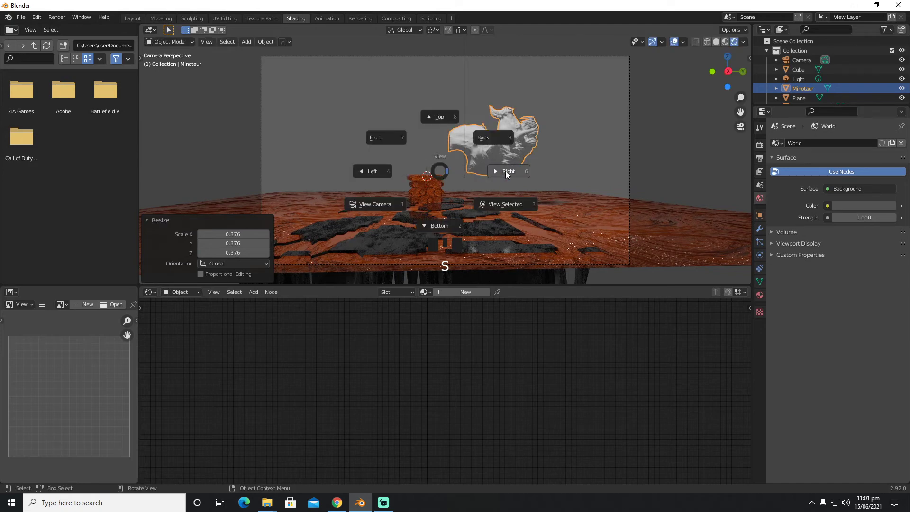
click(506, 174)
scroll(505, 172, up, 17)
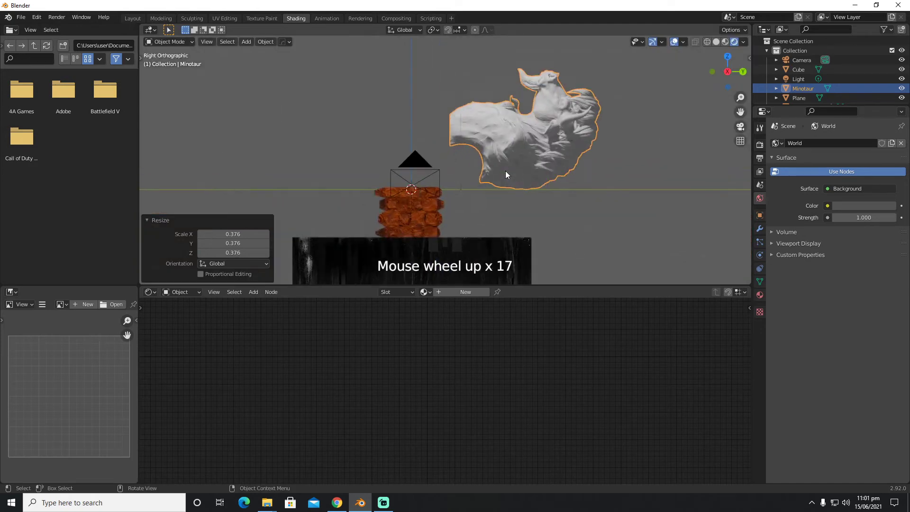
key(r)
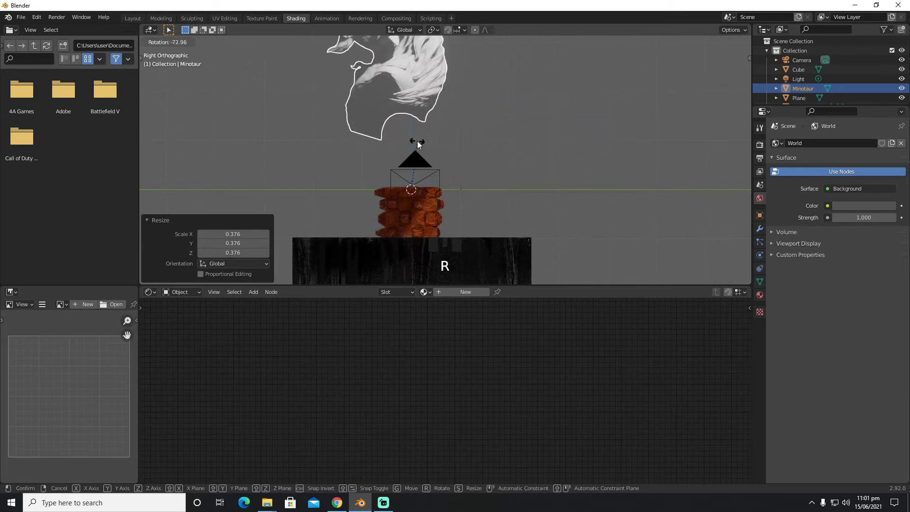
click(416, 140)
- Scale the Minotaur model down by a factor of about 0.399 and check it through the camera
key(s)
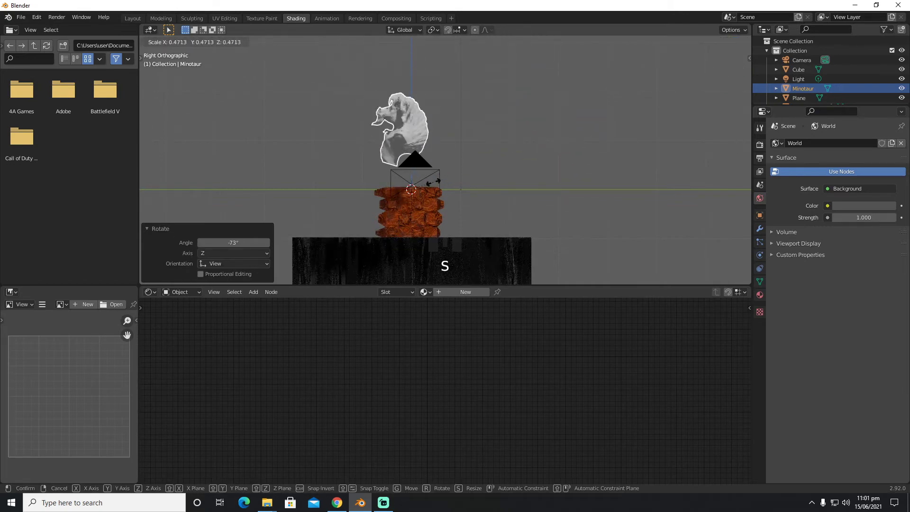
click(422, 174)
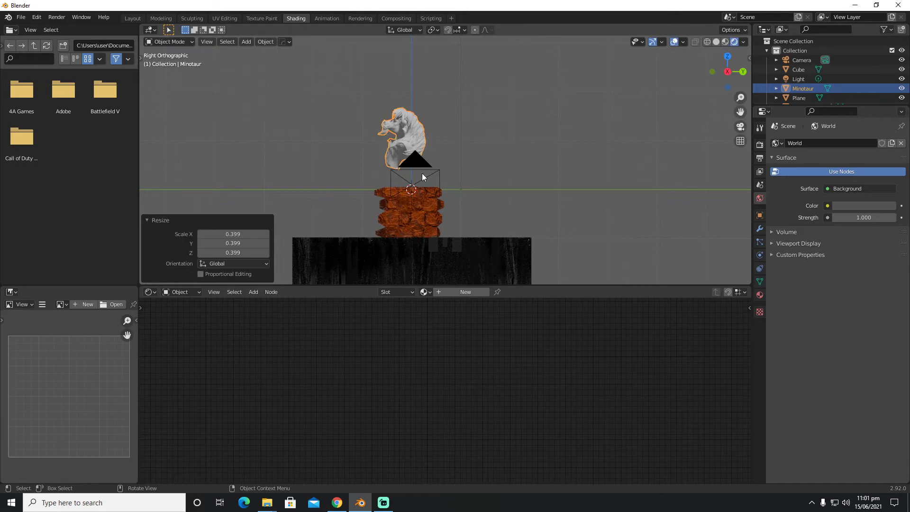
key(KP_0)
- Move the Minotaur off the pedestal axis to its far side along Y, and lower it by about 0.676 m on Z
key(g)
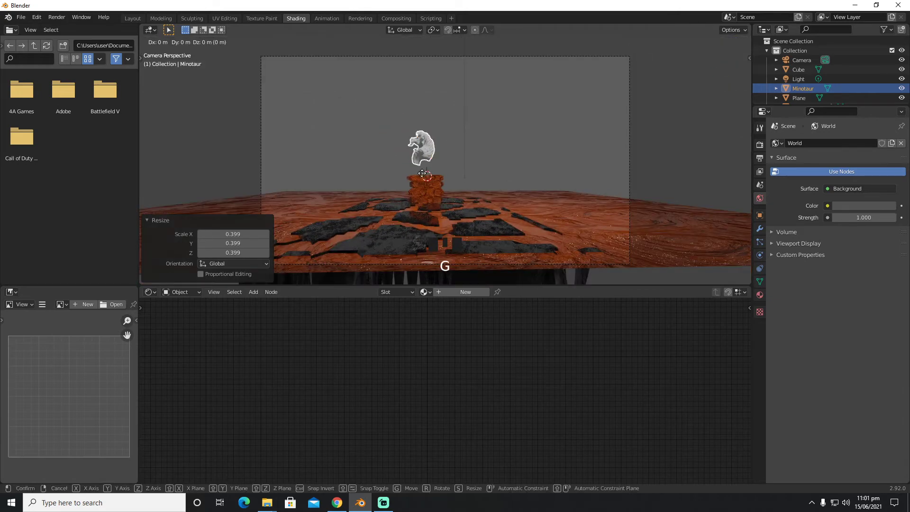
mouse_move(423, 176)
middle_down()
mouse_move(416, 209)
mouse_move(552, 211)
mouse_move(558, 255)
middle_up()
click(415, 209)
key(g)
click(552, 210)
key(g)
click(559, 255)
- Rotate the Minotaur by about -4.72° in the right orthographic view
key(grave)
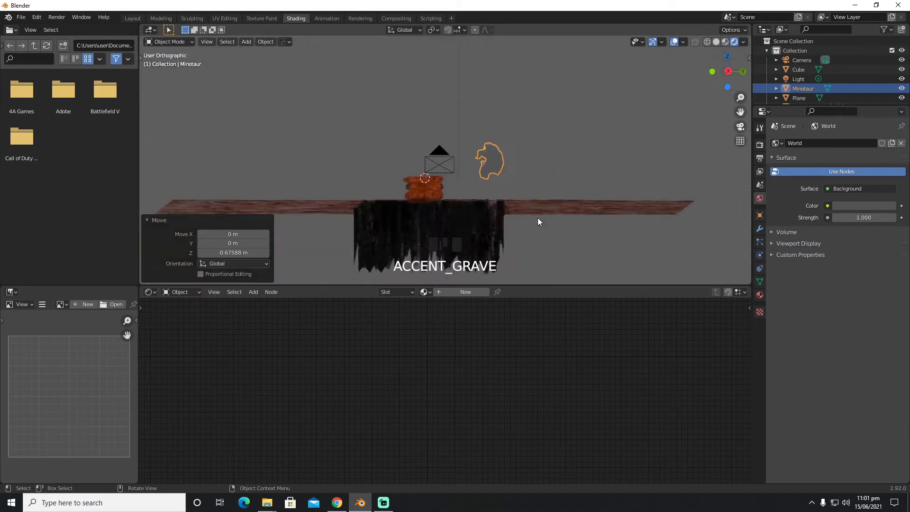
key(r)
middle_drag(536, 213, 572, 252)
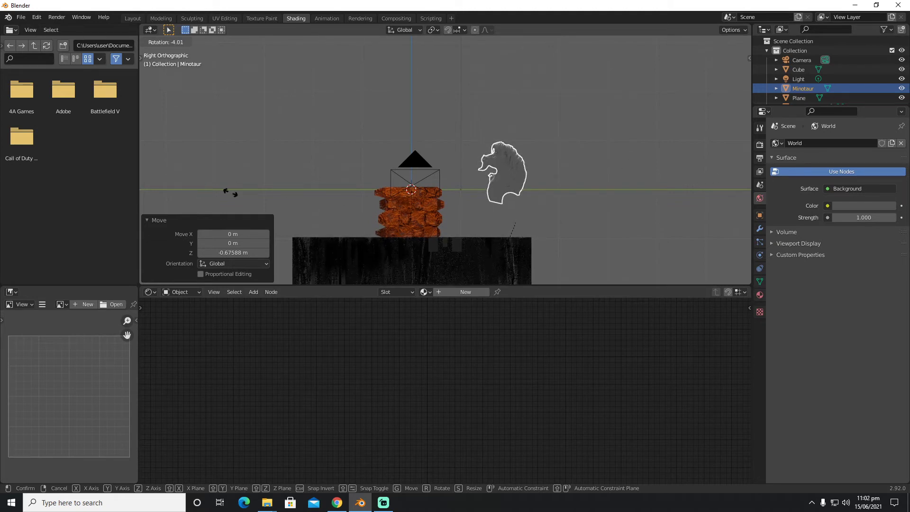
click(507, 218)
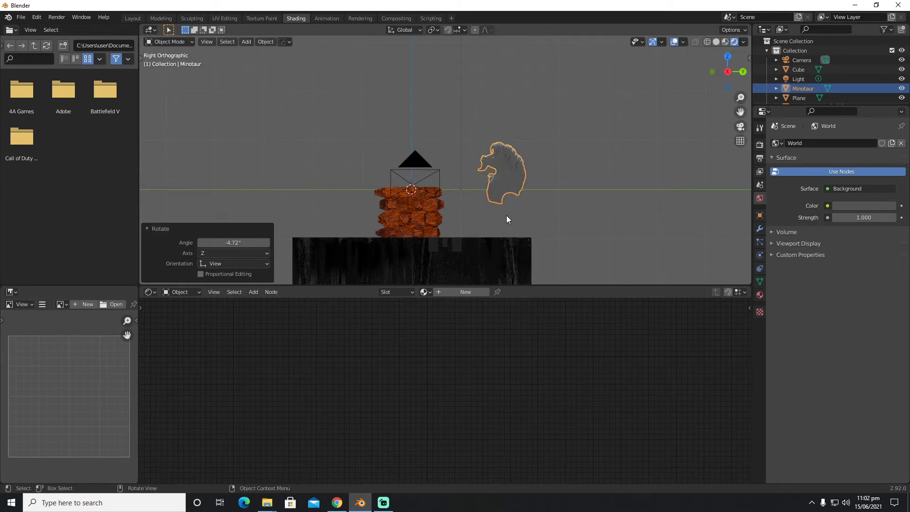
- Scale the Minotaur up by a factor of about 1.291 as seen through the camera
key(KP_0)
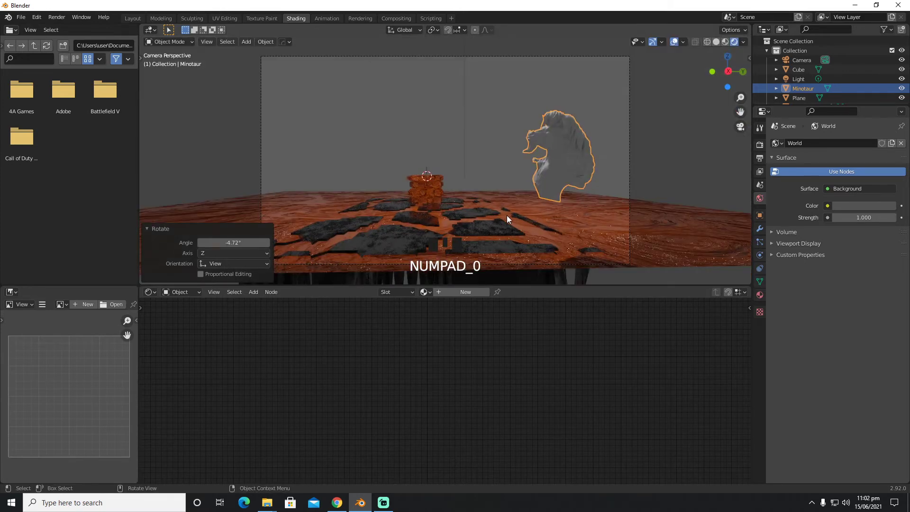
key(s)
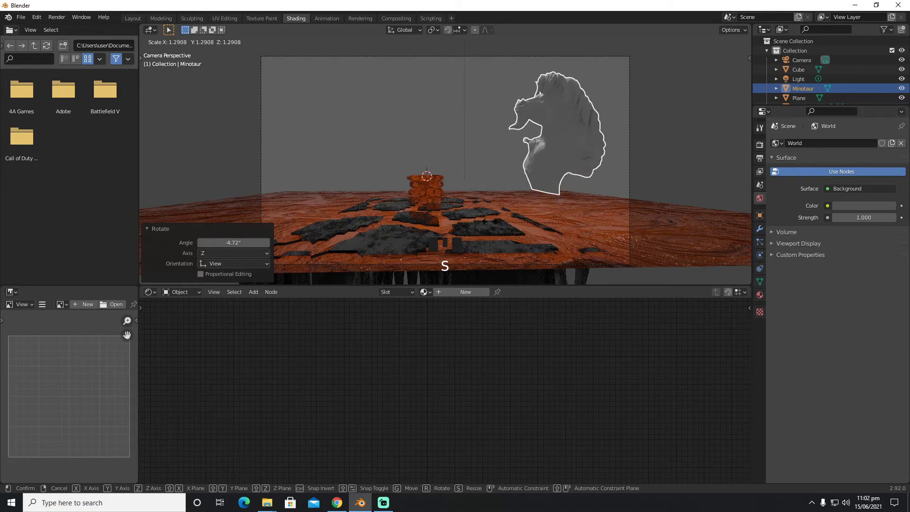
click(490, 221)
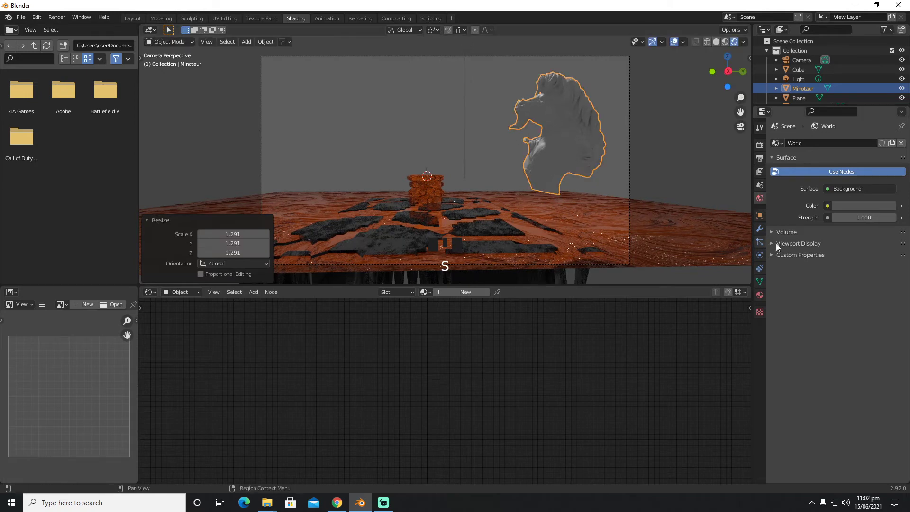
- Add a Wireframe modifier to the Minotaur
click(580, 142)
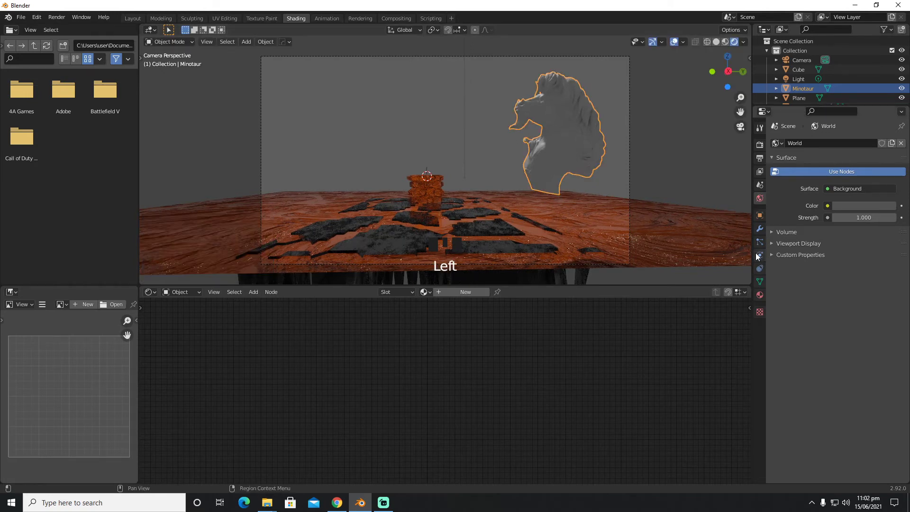
click(760, 229)
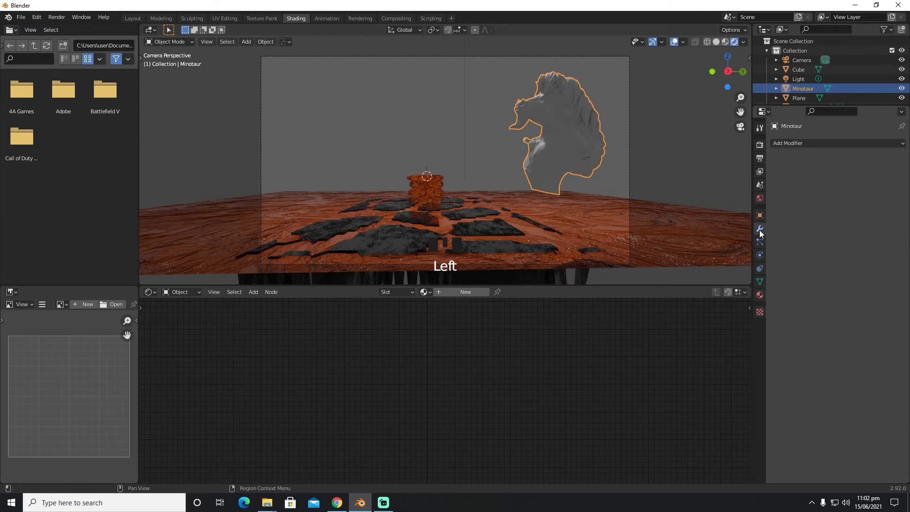
click(822, 144)
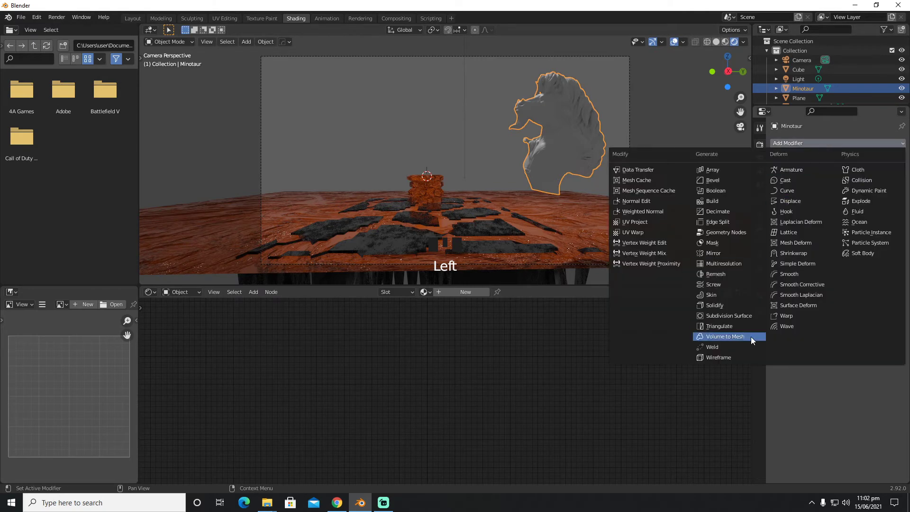
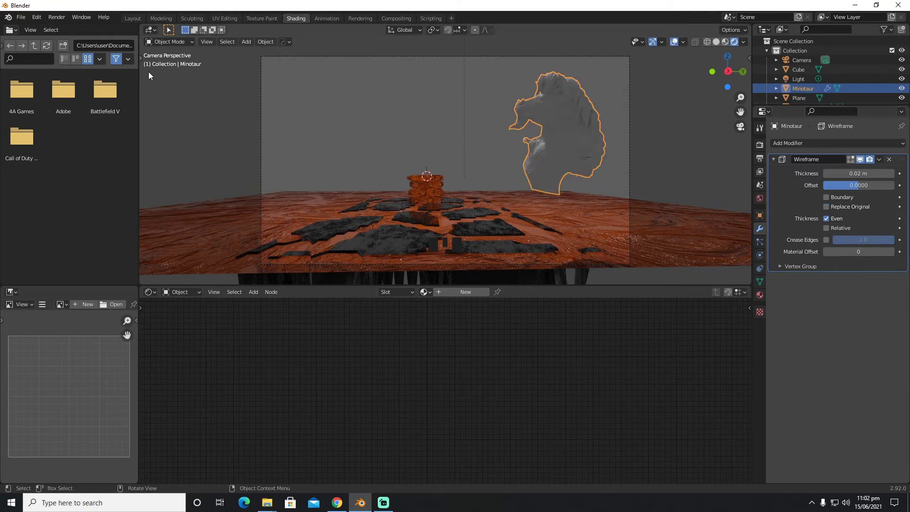
- Save the scene on the H: drive as minataur.blend
click(21, 17)
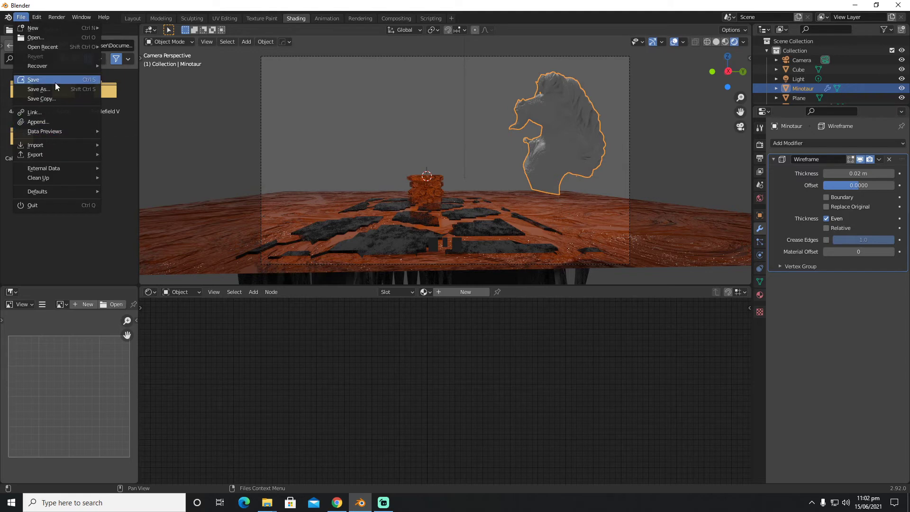
click(52, 89)
click(382, 400)
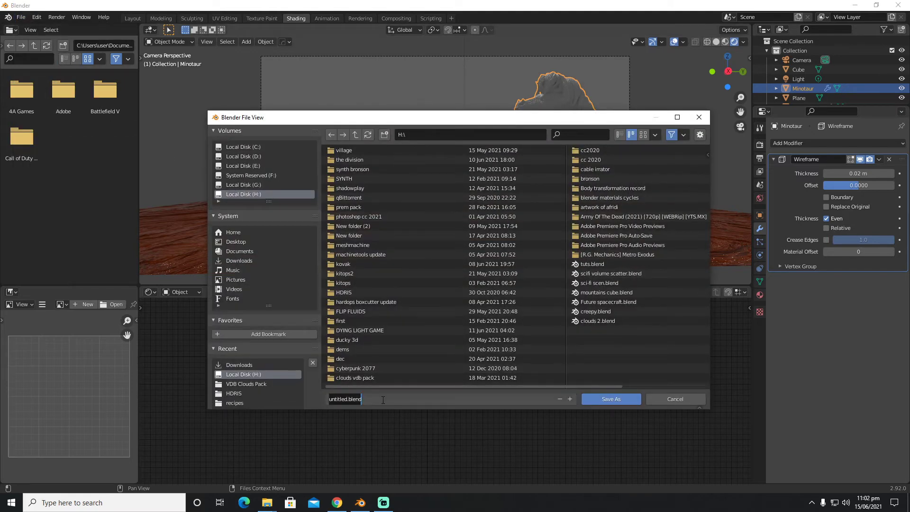
text(minataur)
click(616, 401)
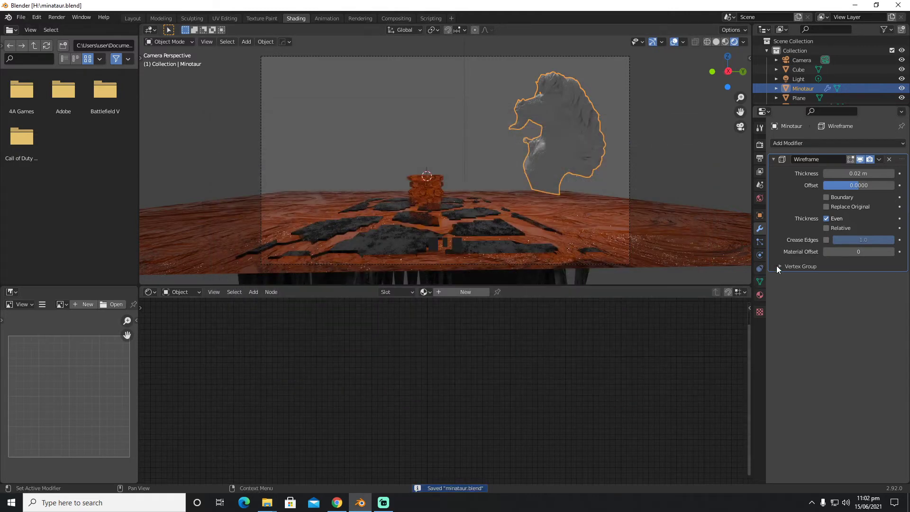
- Give the Minotaur a new Principled BSDF material with Metallic 1.000 and Roughness 0.750
click(760, 295)
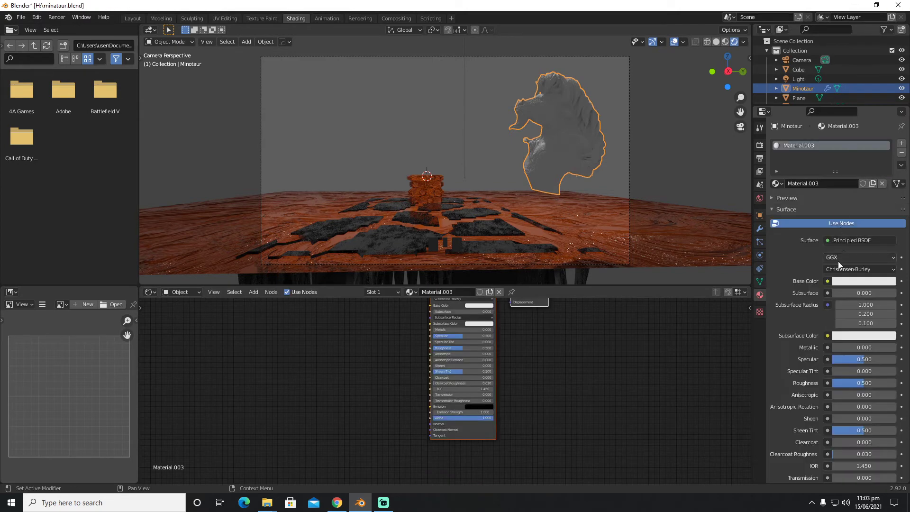
drag(841, 348, 896, 348)
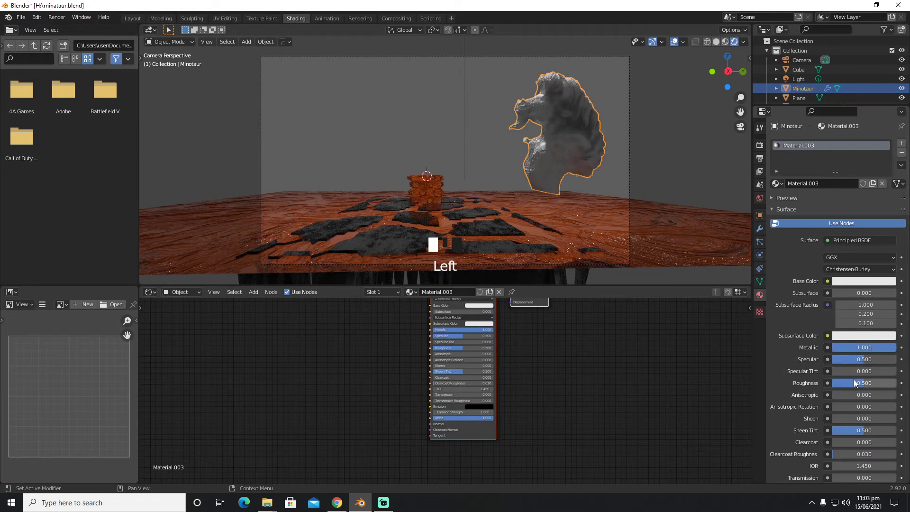
drag(890, 383, 880, 383)
- Start appending data and open exhibition_final.blend in the blender materials cycles folder on the H: drive
click(21, 17)
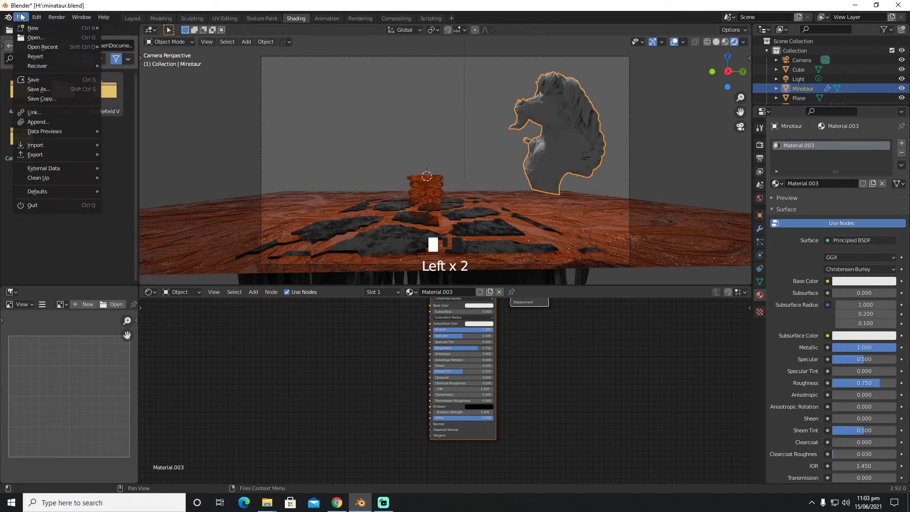
click(55, 124)
scroll(360, 189, down, 3)
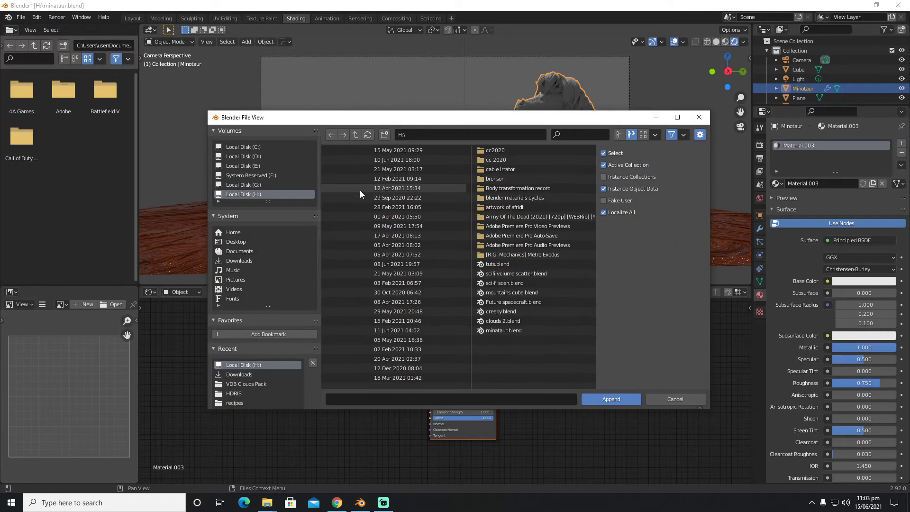
scroll(359, 190, up, 3)
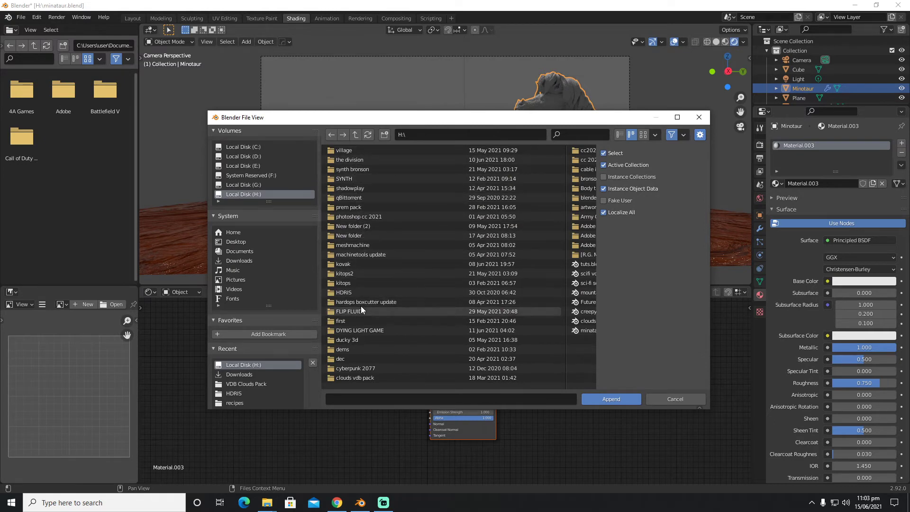
scroll(361, 327, down, 2)
scroll(361, 326, down, 1)
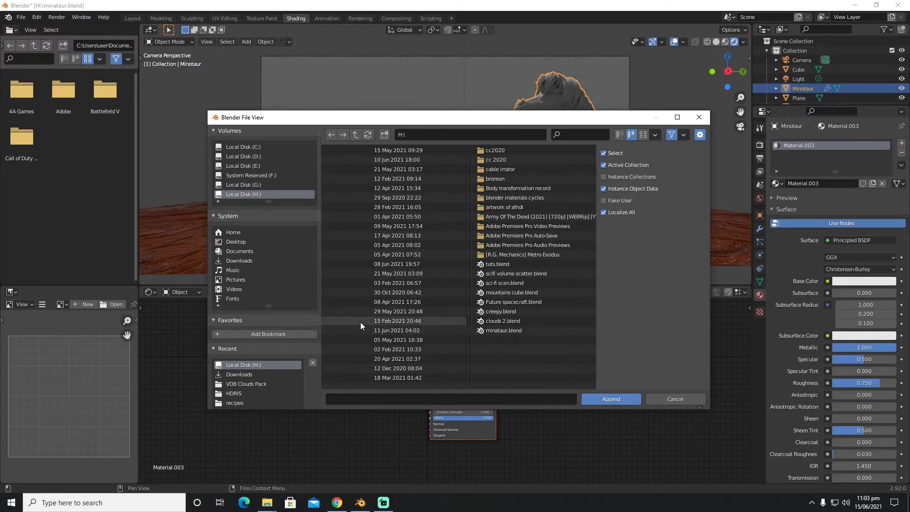
click(502, 198)
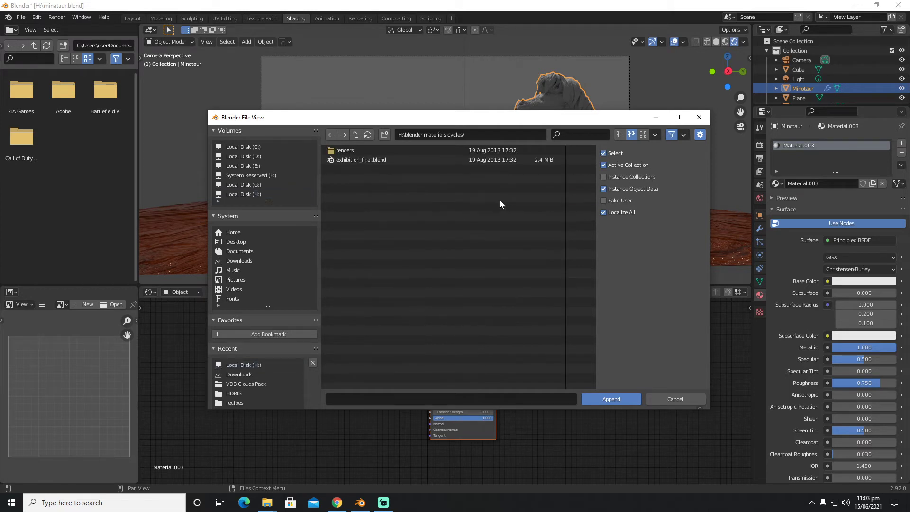
click(350, 151)
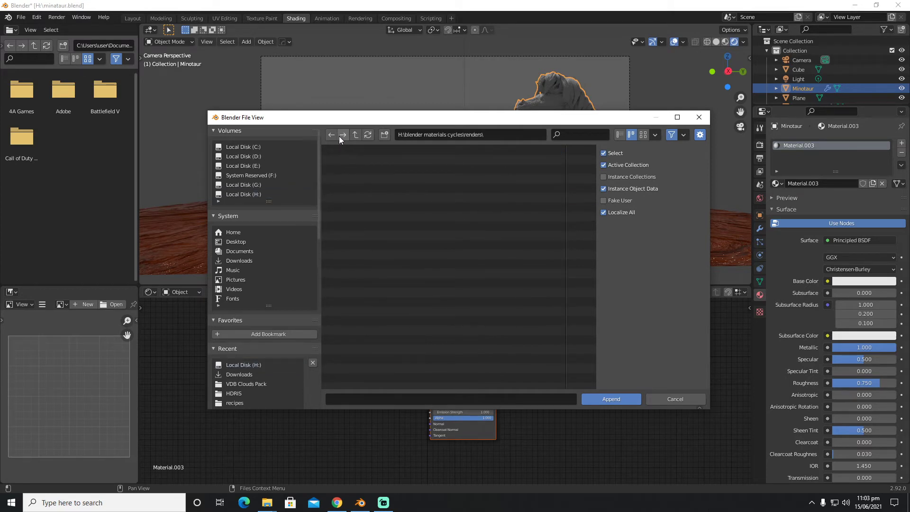
click(334, 135)
click(346, 156)
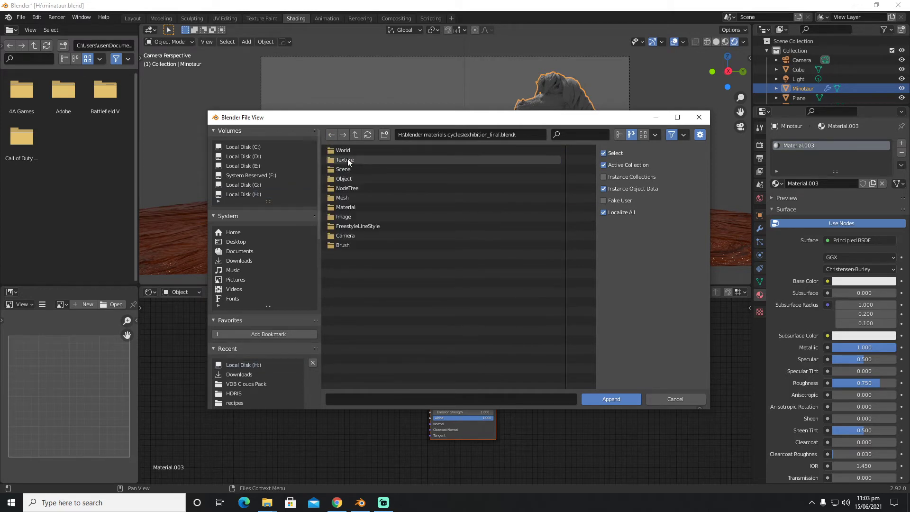
- Append the Kevlar material from exhibition_final.blend and assign it to the Minotaur
double_click(351, 207)
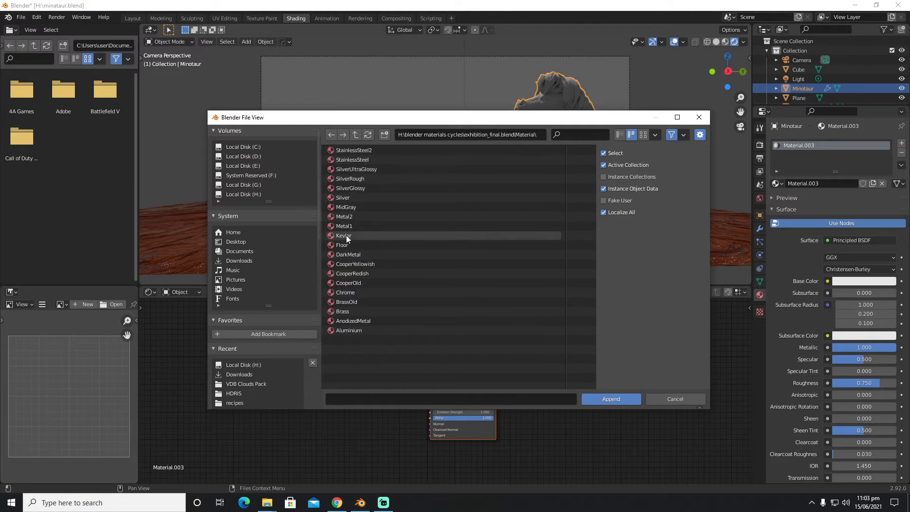
click(351, 236)
click(605, 397)
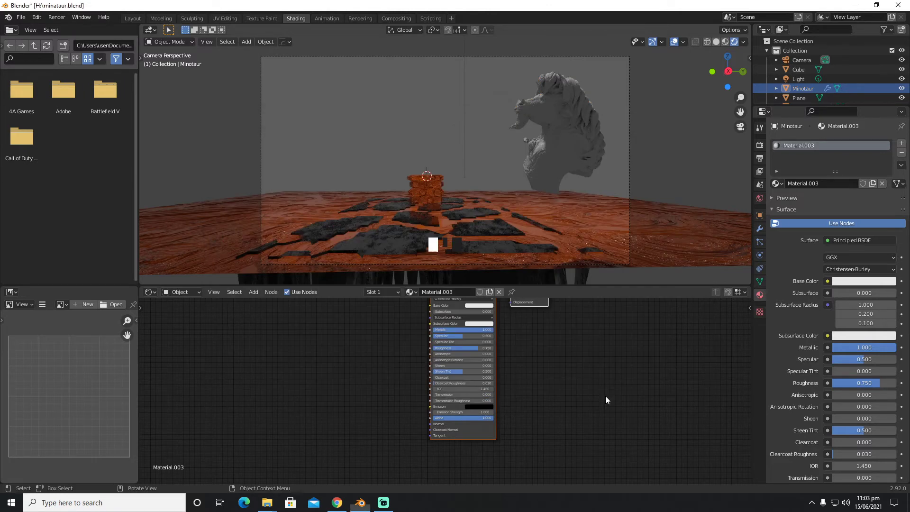
click(782, 184)
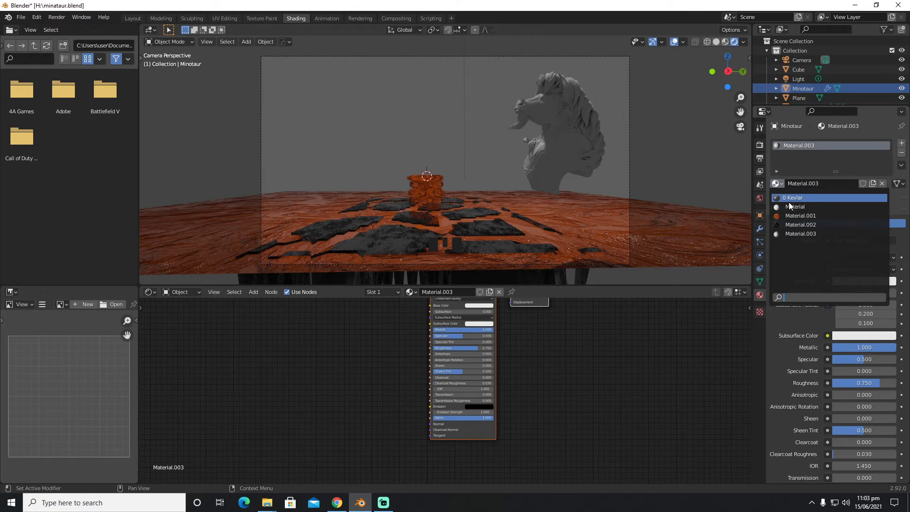
click(789, 203)
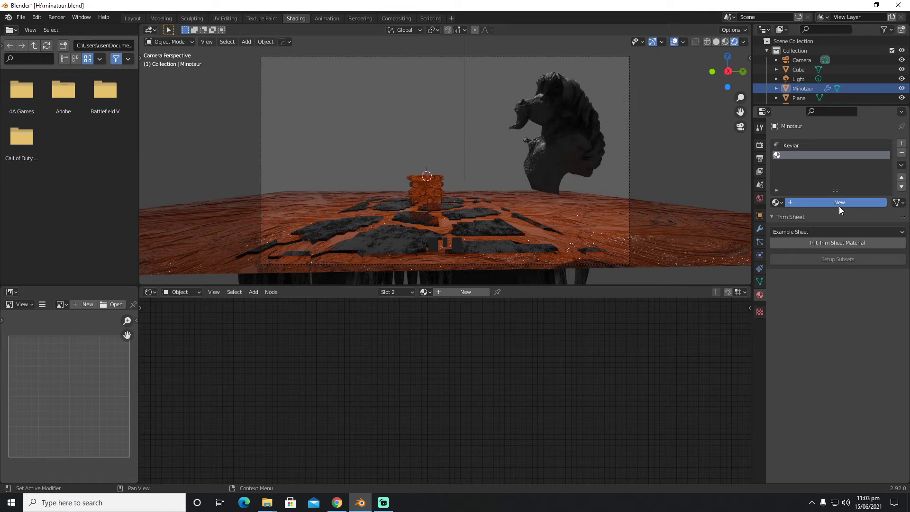
- Create a second material on the Minotaur in a new slot below Kevlar and set its surface to Emission
click(839, 204)
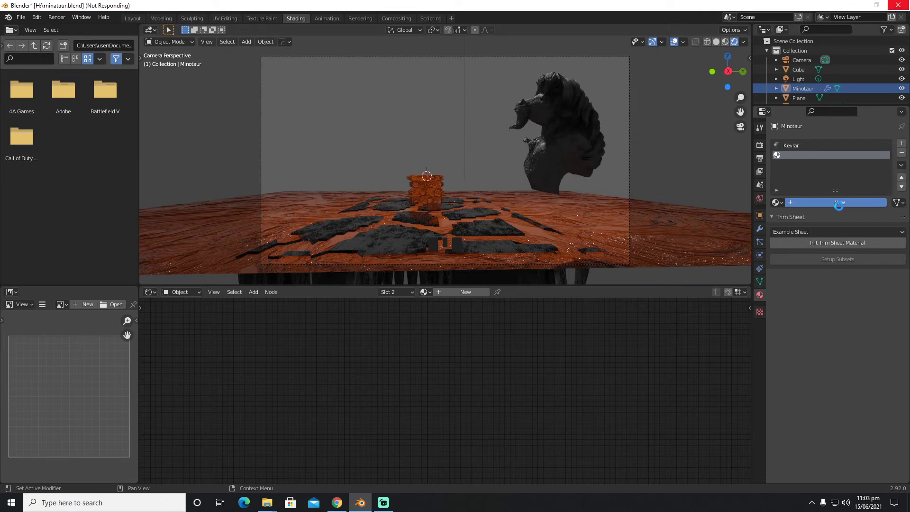
click(852, 261)
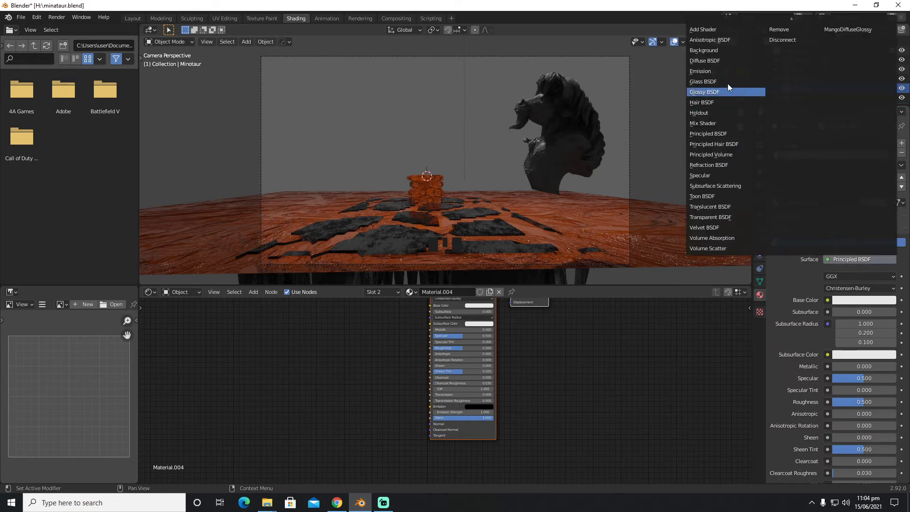
click(721, 71)
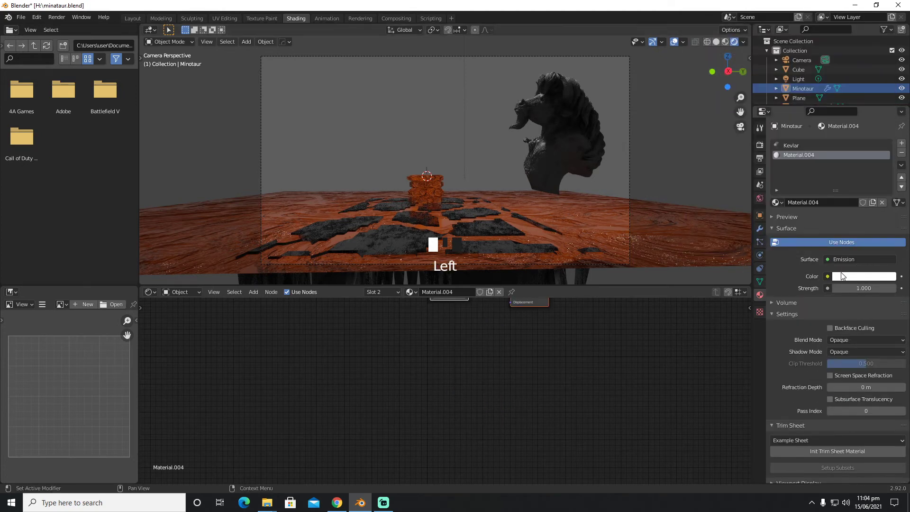
- Set the emission strength to 50 and its color to orange-red with hue 0.009, saturation 0.994 and value 1.000
click(858, 289)
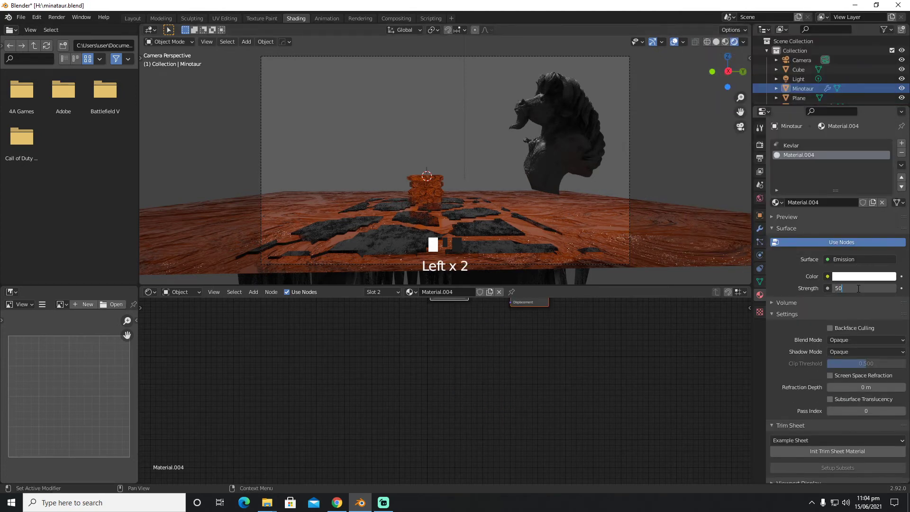
key(Return)
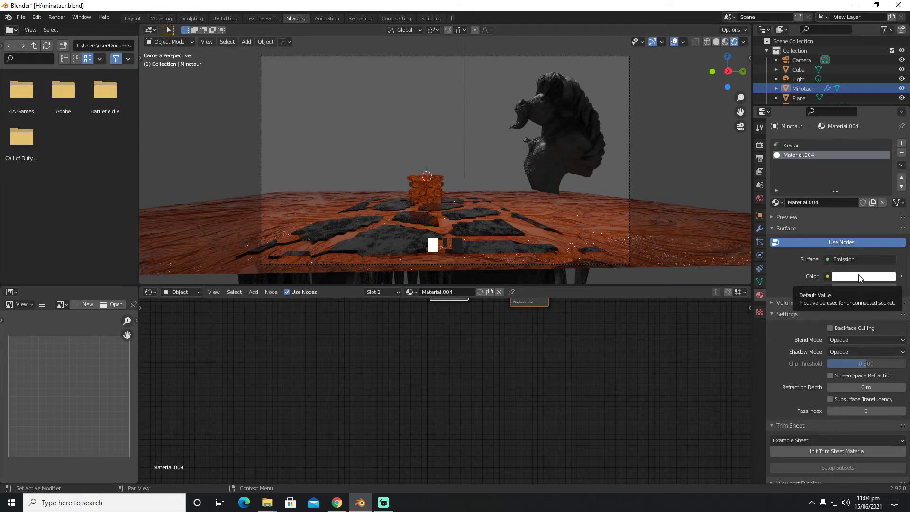
click(860, 278)
click(839, 207)
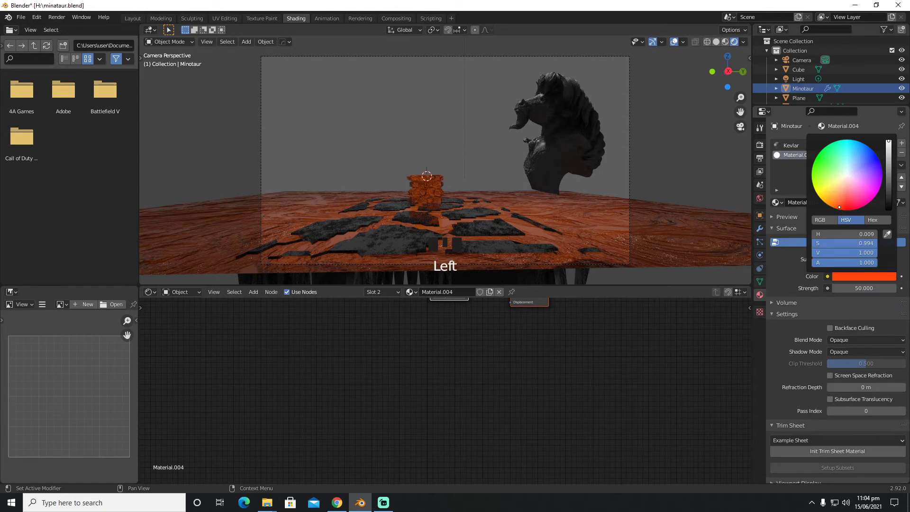
- Change the Minotaur's emission color to near-white with hue 0.374 and saturation 0.124, and set its Wireframe modifier's material offset to 2
drag(840, 207, 846, 173)
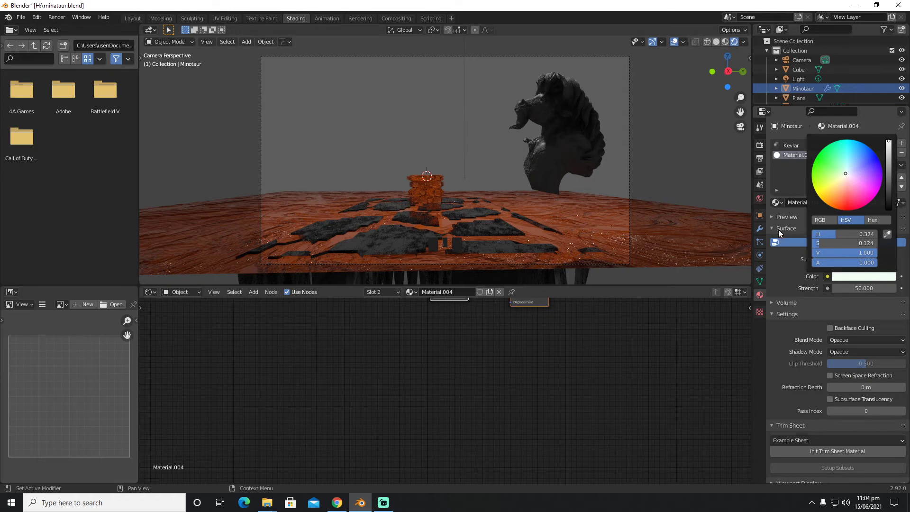
click(760, 229)
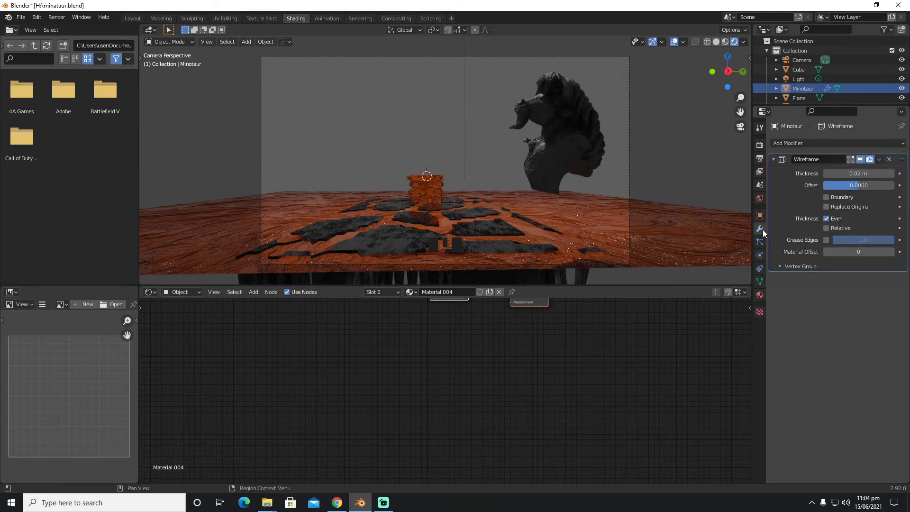
click(892, 252)
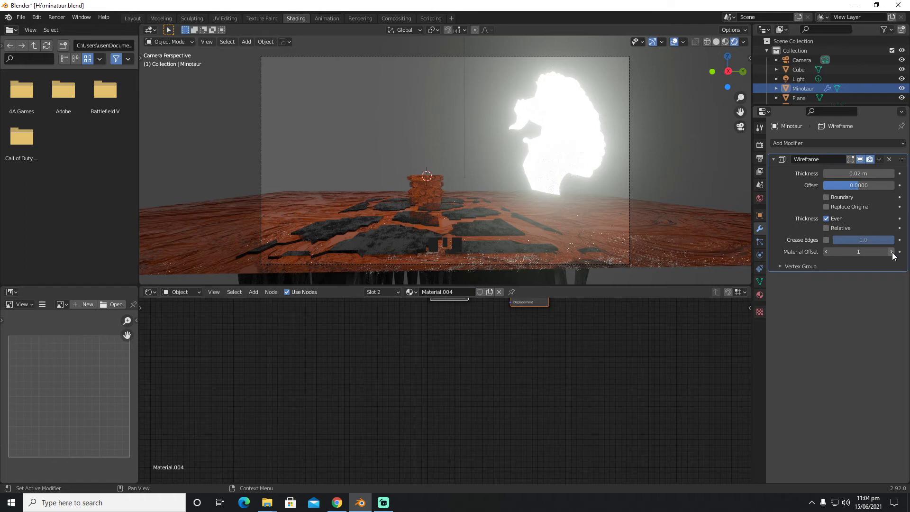
click(891, 252)
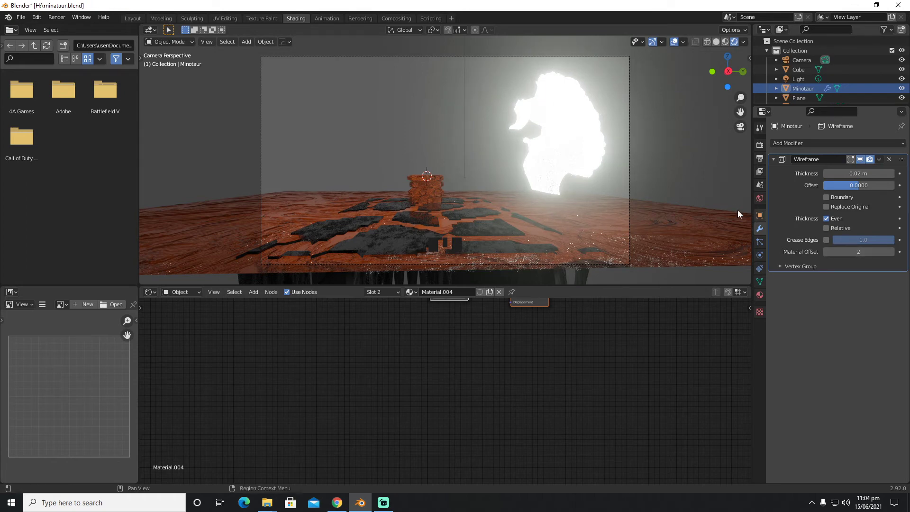
- Unlink the emission material from the Minotaur's second slot and select the Kevlar slot
click(760, 294)
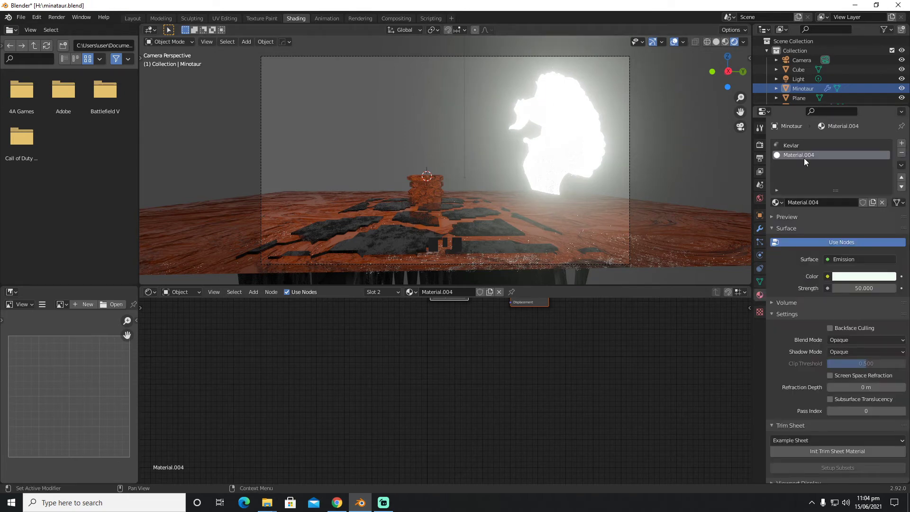
click(876, 203)
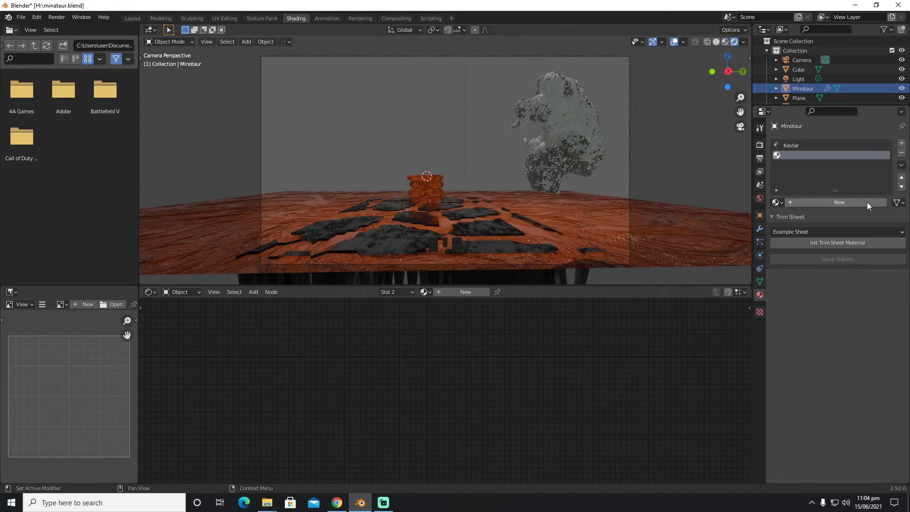
click(800, 146)
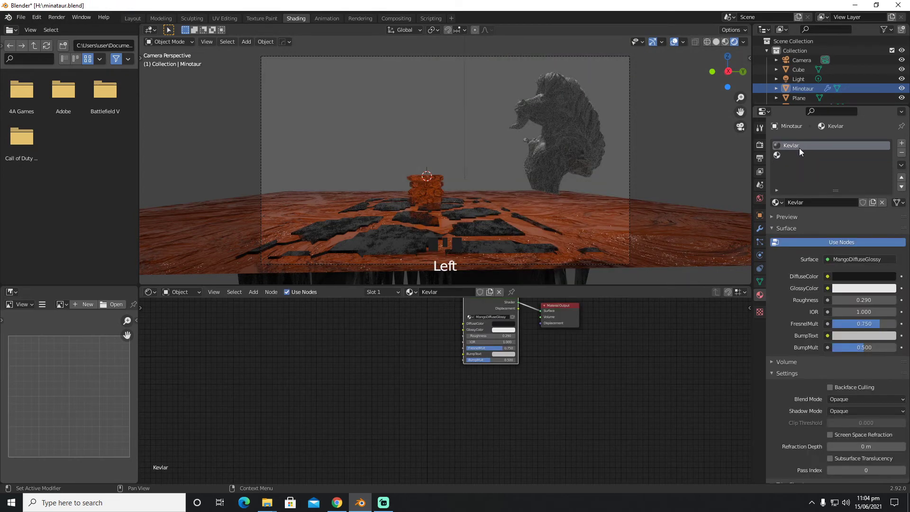
scroll(690, 164, up, 4)
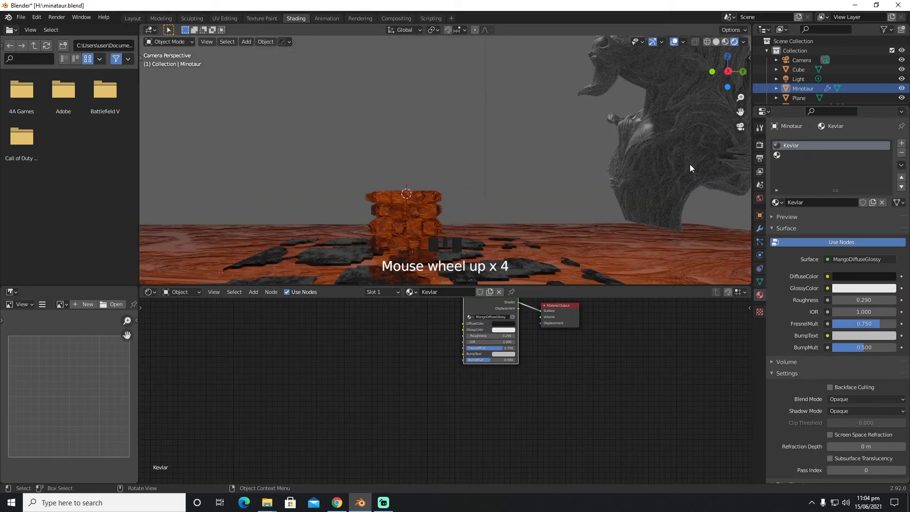
scroll(690, 164, down, 3)
- Create a new material in the Minotaur's empty second slot and set its surface to Emission
click(778, 155)
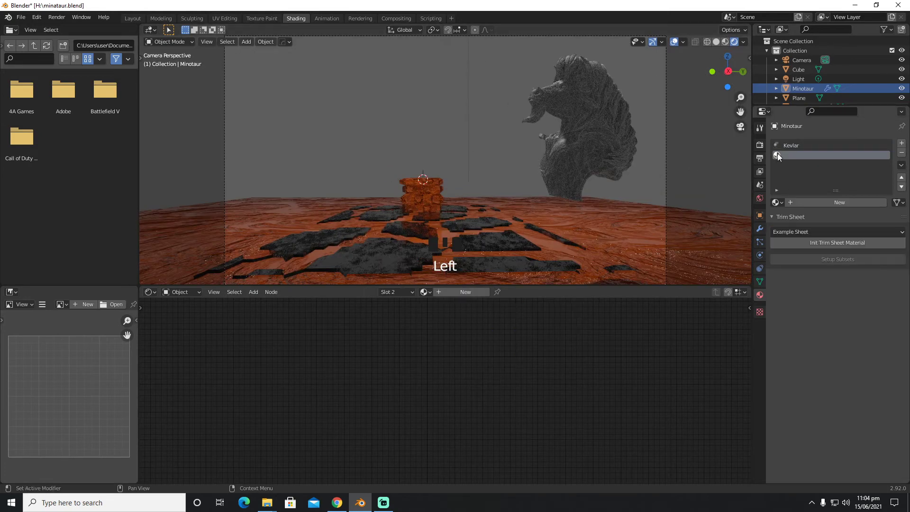
click(831, 205)
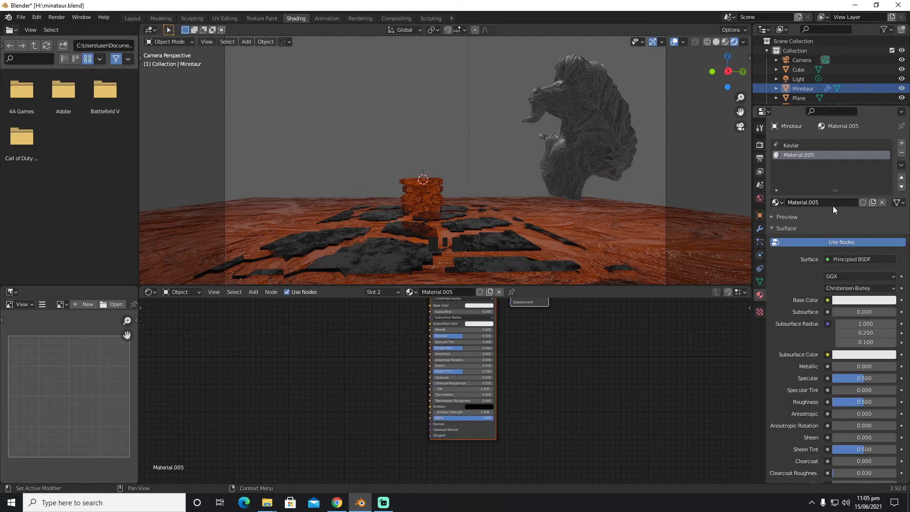
click(853, 260)
click(713, 71)
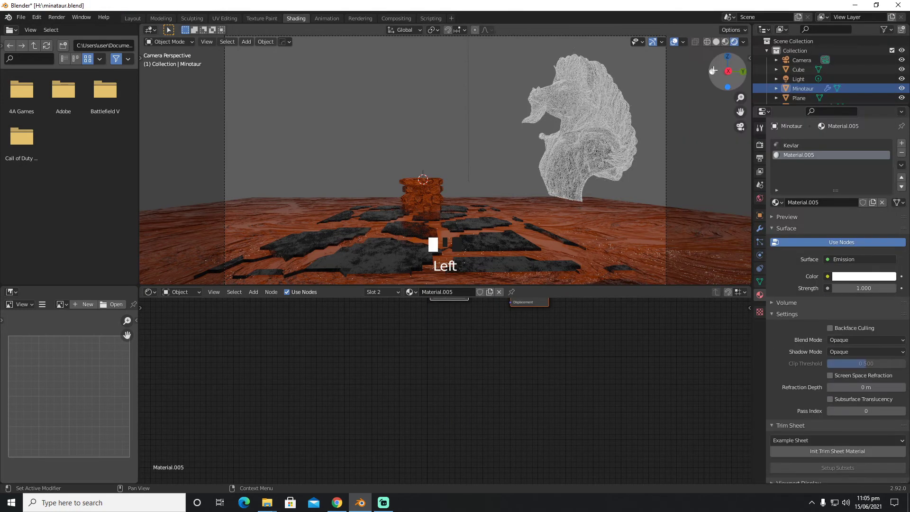
- Set the new material's emission color to orange with hue 0.021, saturation 0.994 and value 1.000, and its strength to 5
click(848, 277)
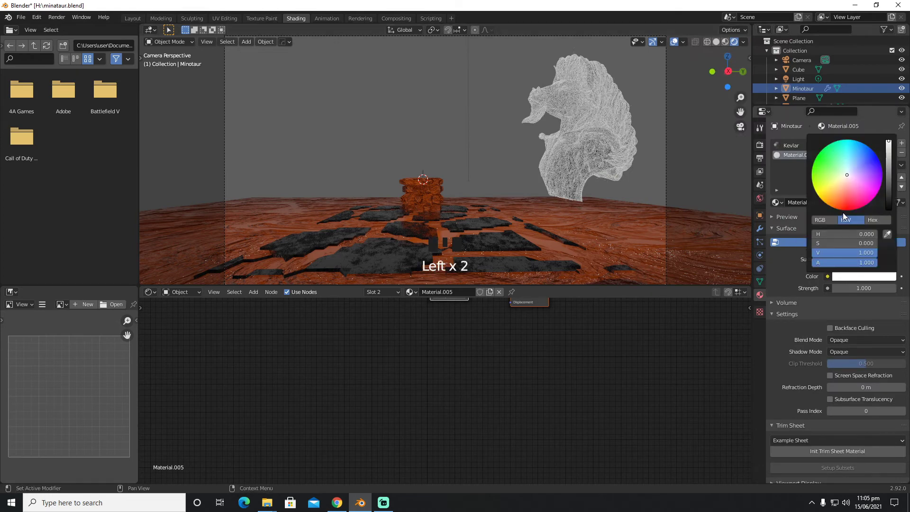
click(839, 207)
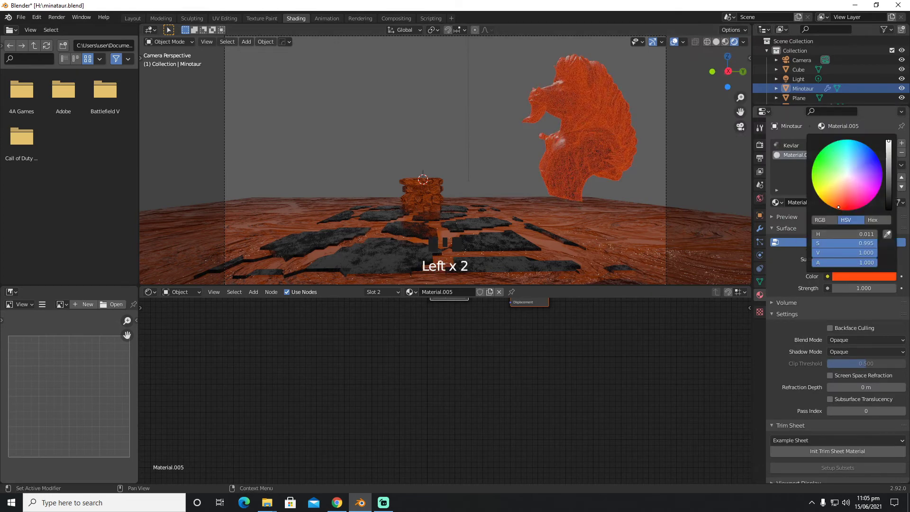
mouse_move(838, 207)
mouse_down()
mouse_move(844, 189)
mouse_move(835, 205)
mouse_up()
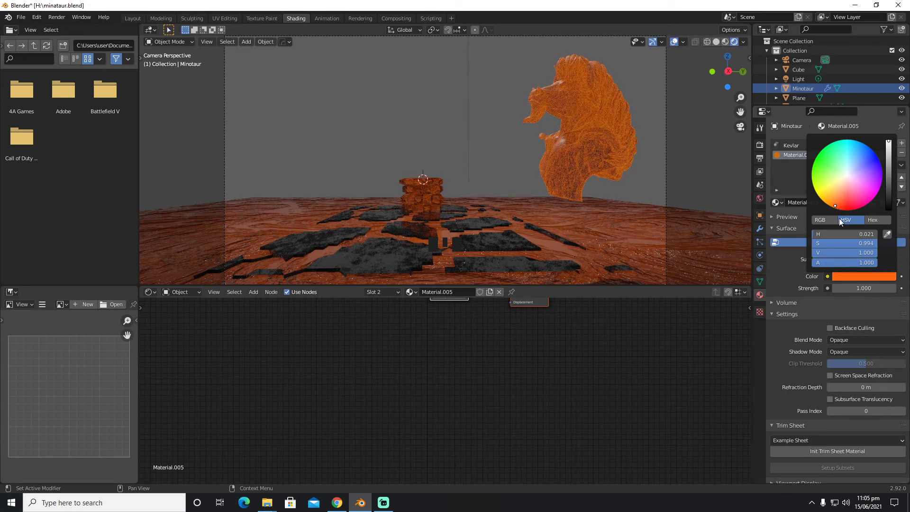
click(858, 288)
text(5)
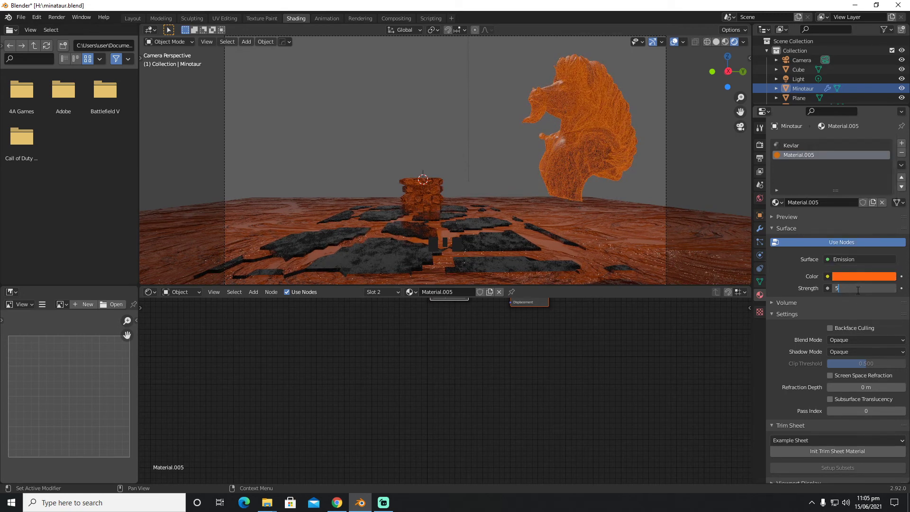
key(Return)
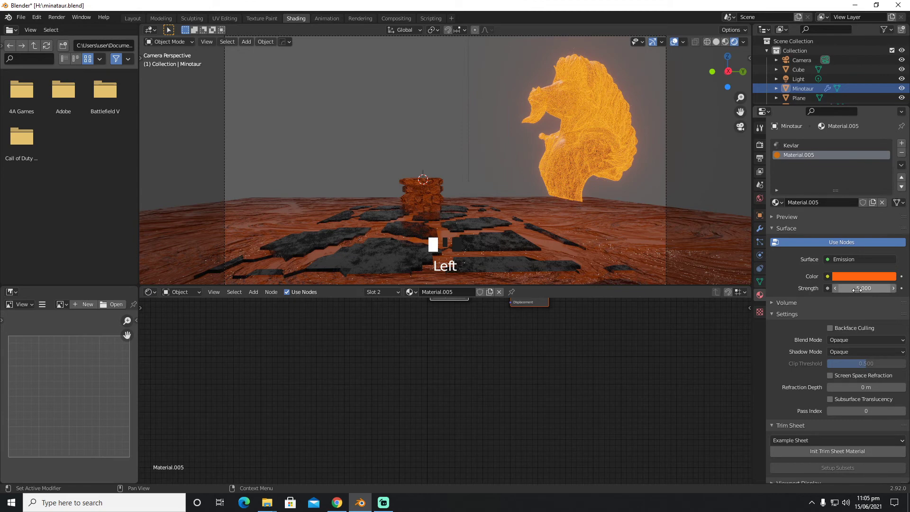
- Darken the world background color to black
click(758, 216)
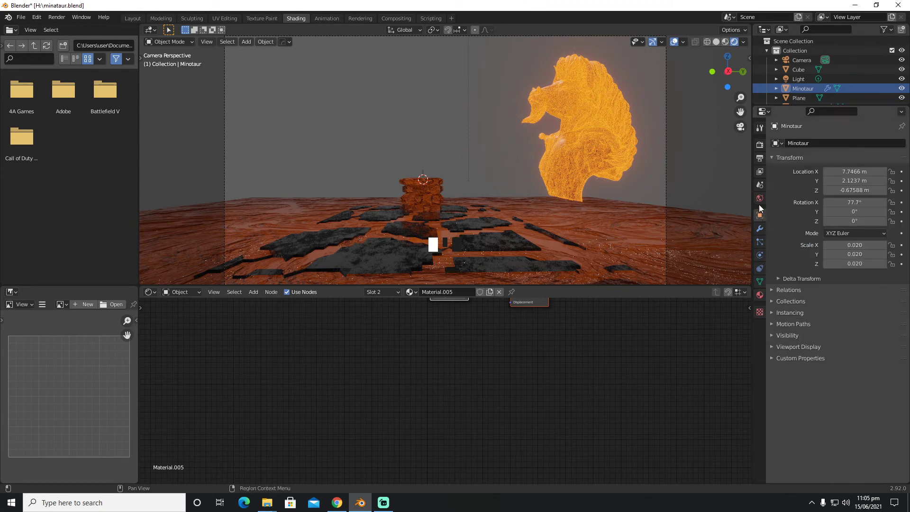
click(759, 199)
click(865, 205)
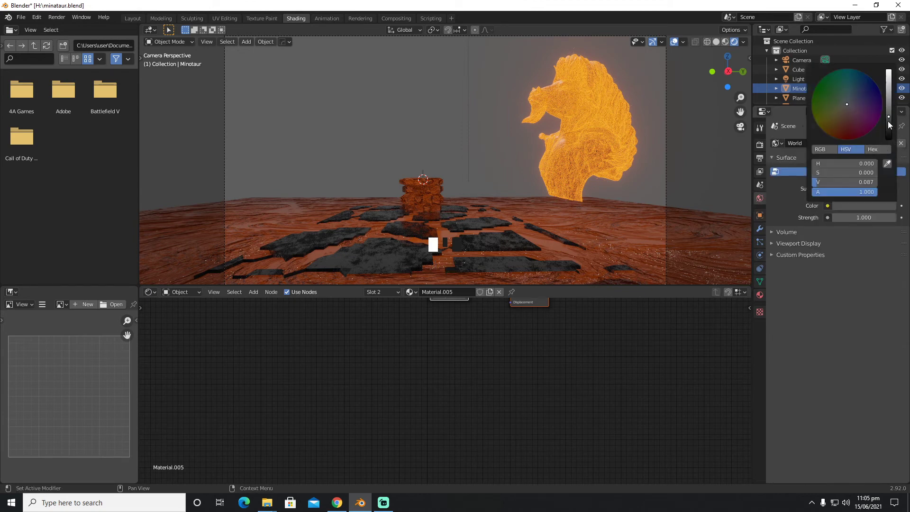
drag(890, 124, 889, 139)
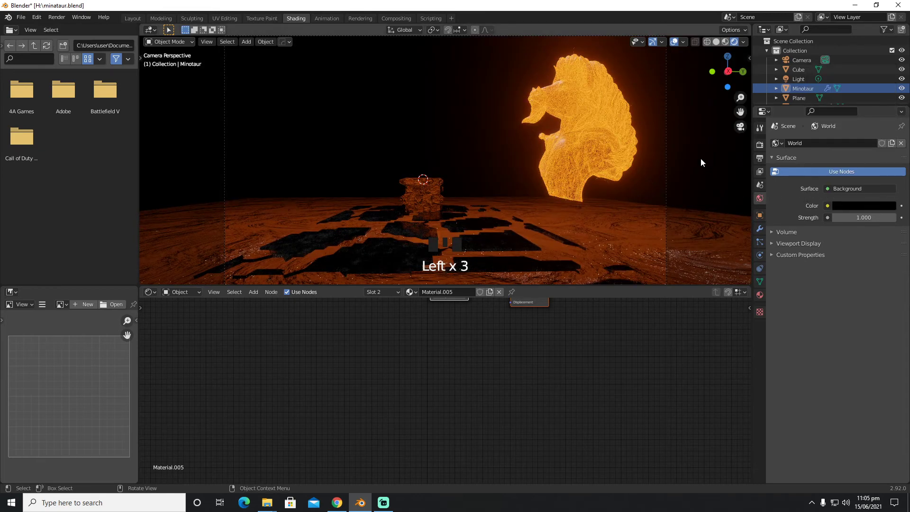
click(676, 42)
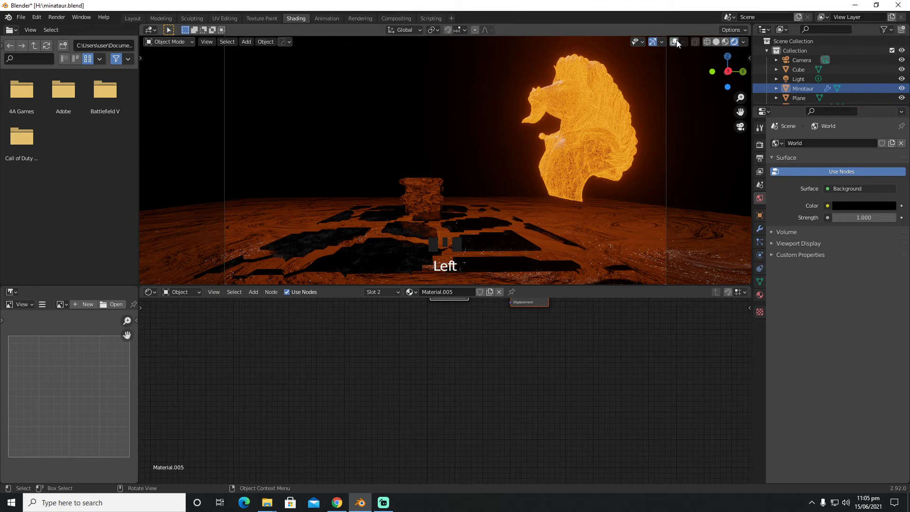
click(676, 42)
- Set the Minotaur's Wireframe material offset to 1 and unlink the emission material from its second slot
click(760, 229)
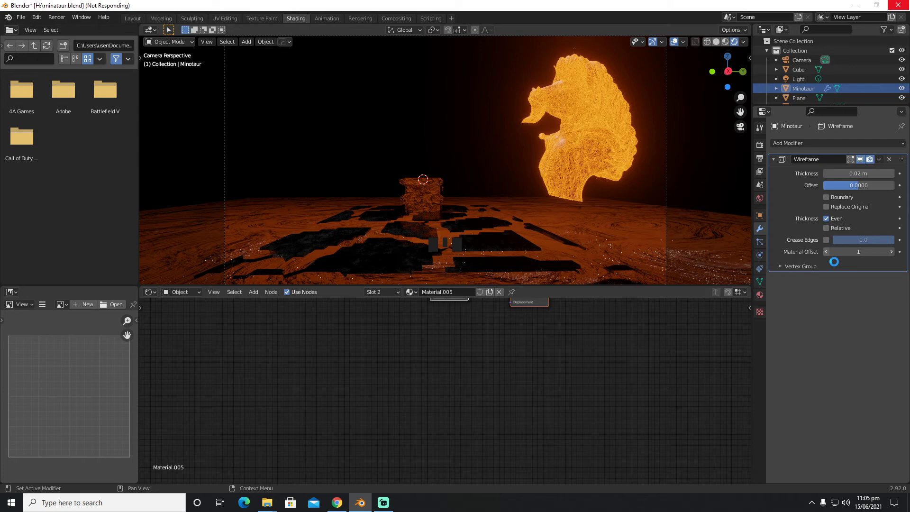
click(760, 295)
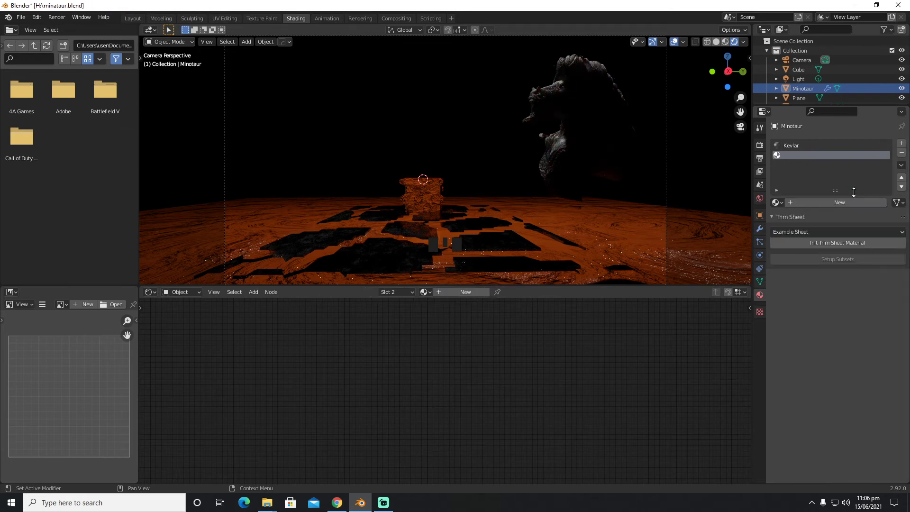
- Darken the ground plane material's base color to black with a value of 0.000
click(637, 224)
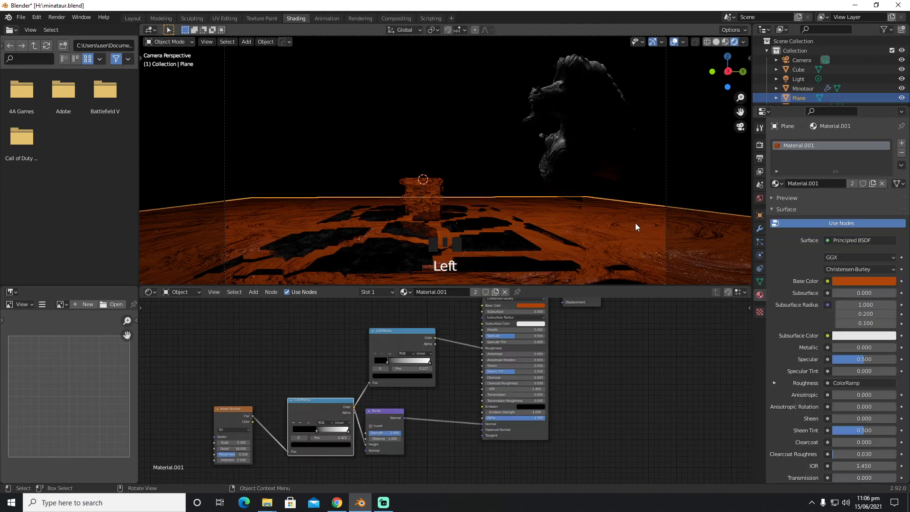
click(862, 278)
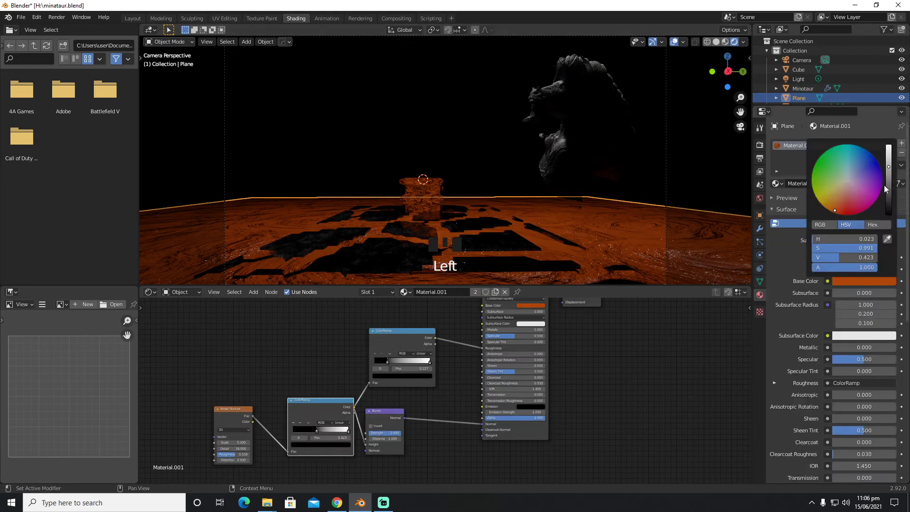
drag(889, 185, 889, 216)
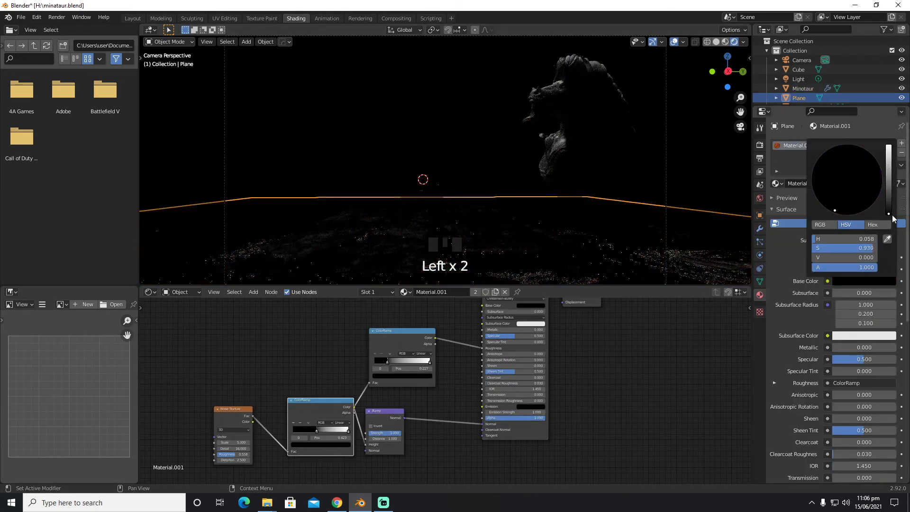
- Import the FBX file Woman_Head_Base_Mesh.fbx from the Downloads folder
click(587, 138)
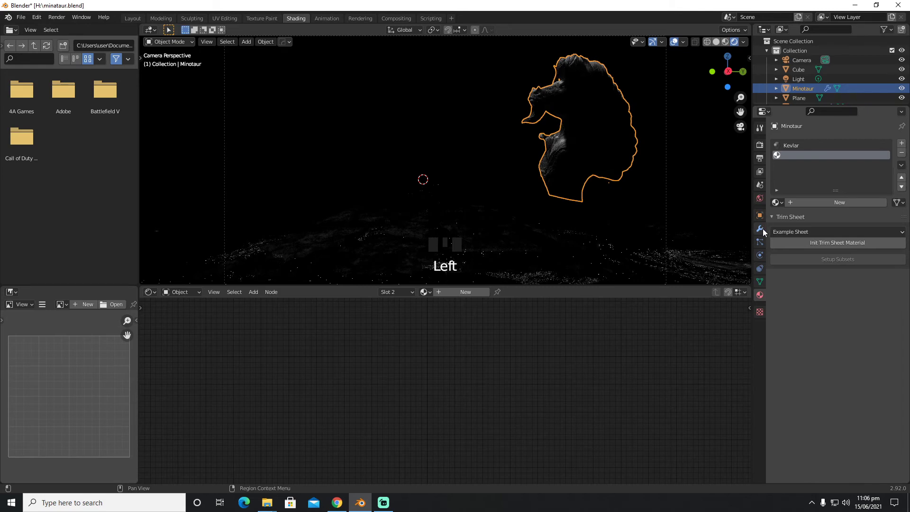
key(shift+a)
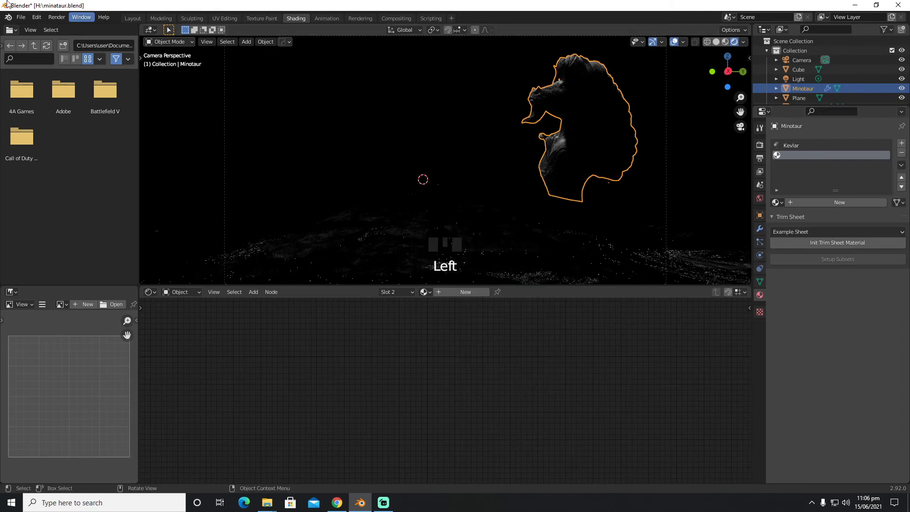
click(21, 17)
mouse_move(68, 148)
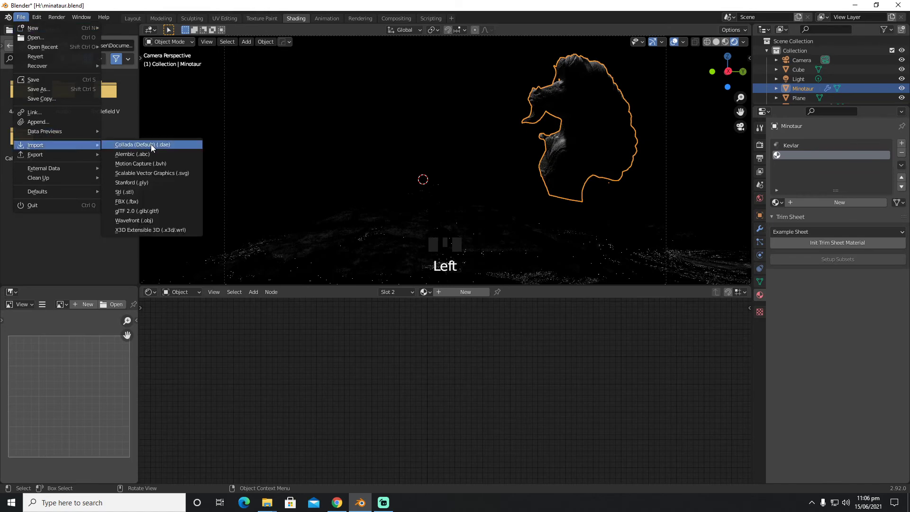
click(144, 202)
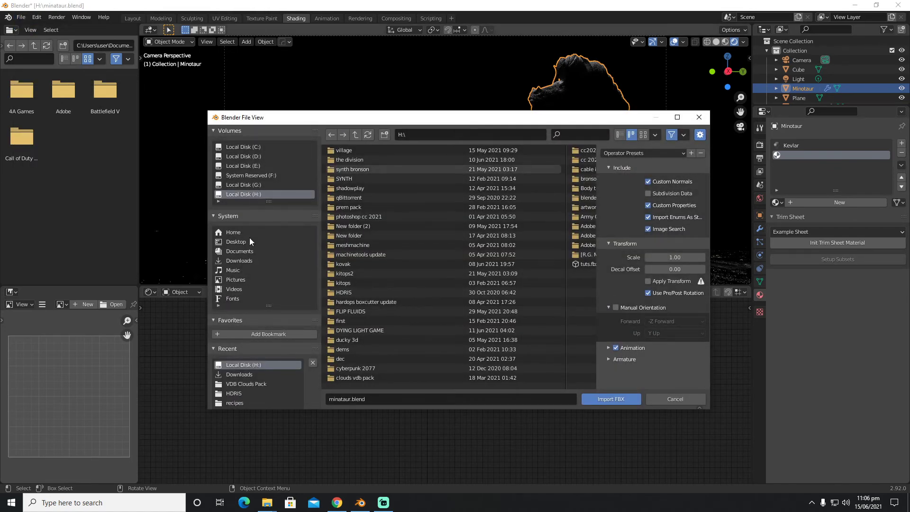
click(248, 263)
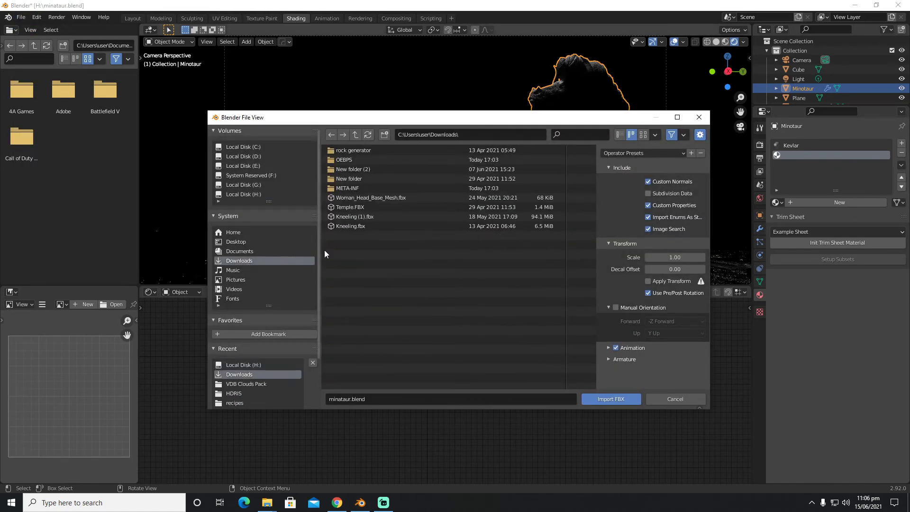
click(358, 198)
click(608, 399)
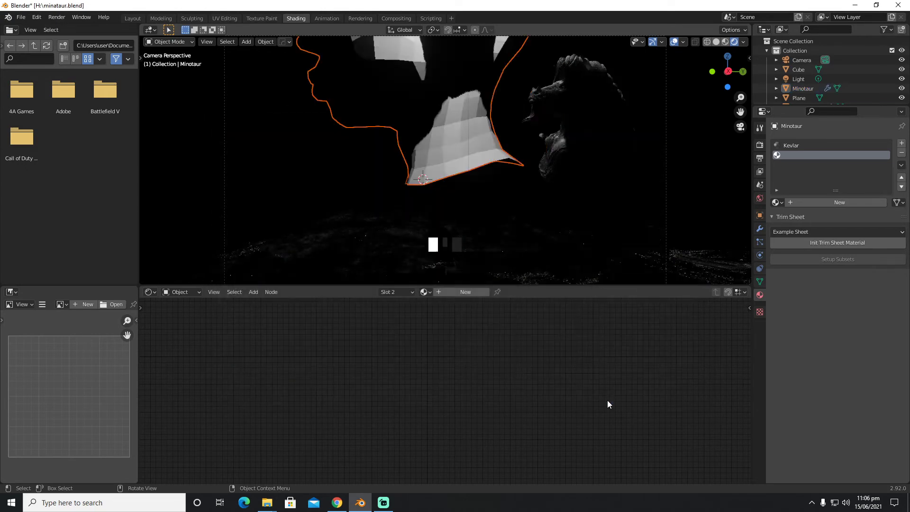
- Select the imported woman head and unlink its existing material from its slot
scroll(514, 184, down, 5)
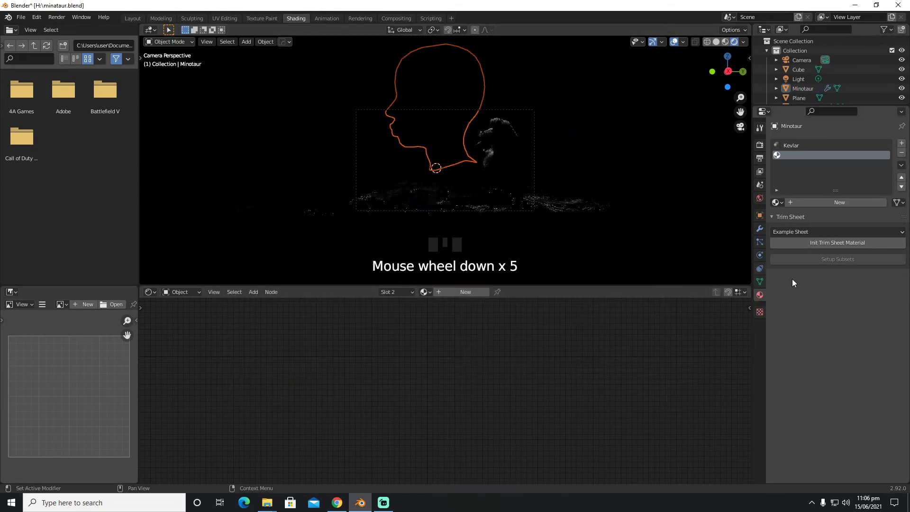
click(797, 146)
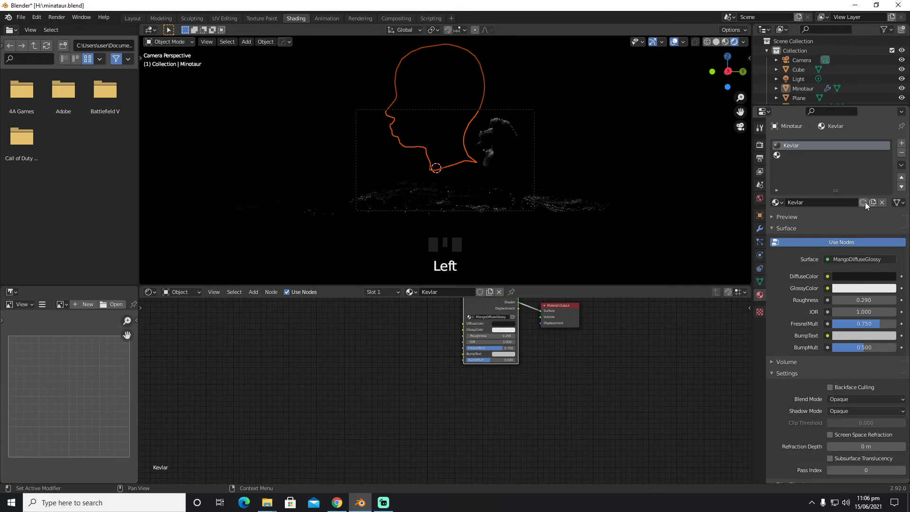
click(448, 125)
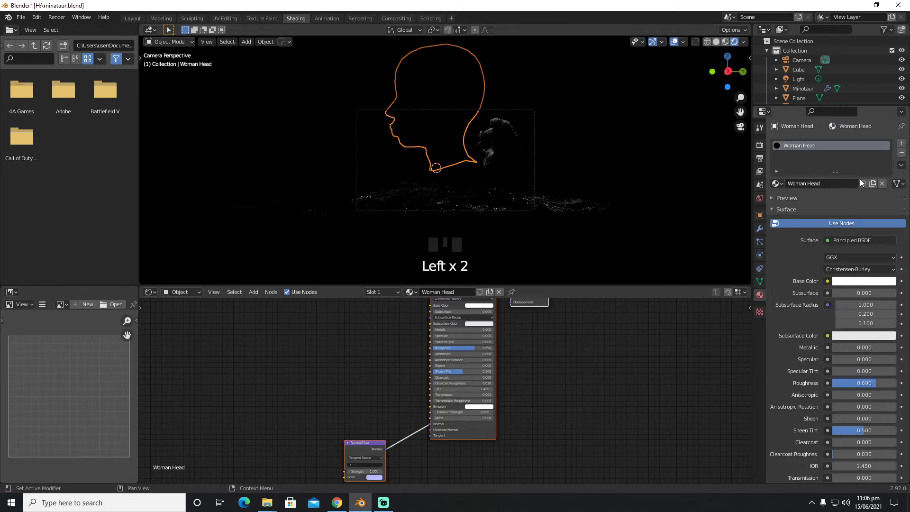
click(882, 185)
middle_drag(601, 187, 610, 171)
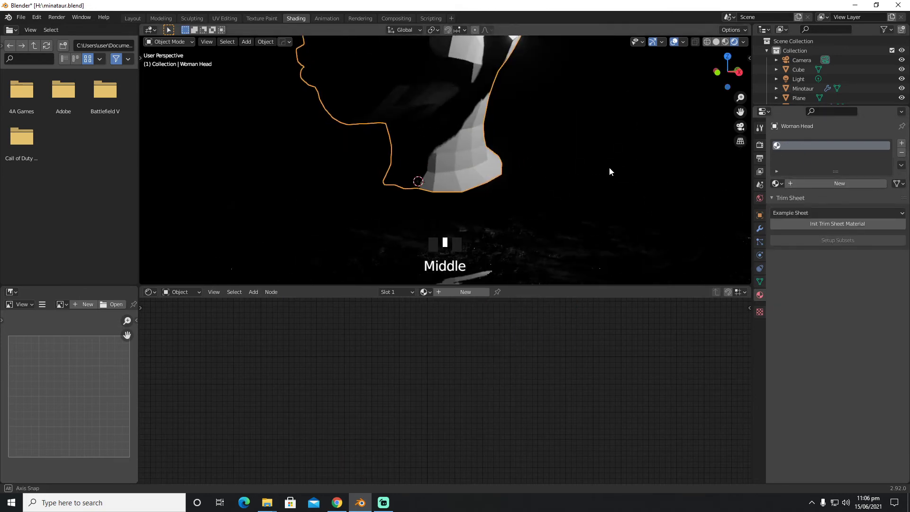
- Add a Wireframe modifier to the woman head, turn off Replace Original and set Material Offset to 2
scroll(610, 171, down, 5)
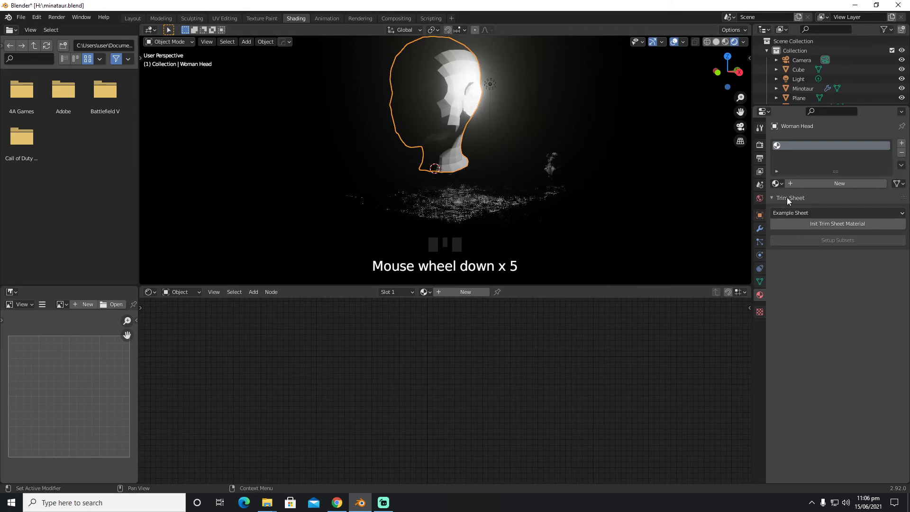
click(760, 229)
click(807, 145)
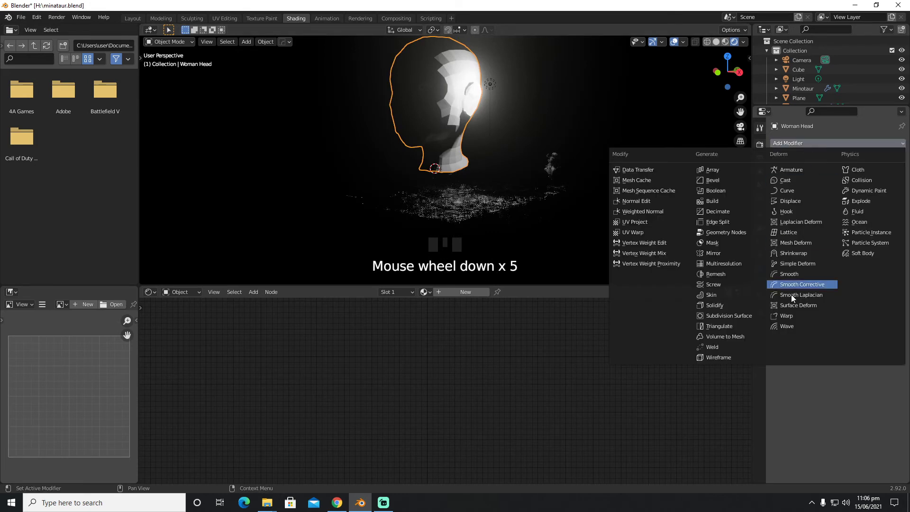
click(729, 356)
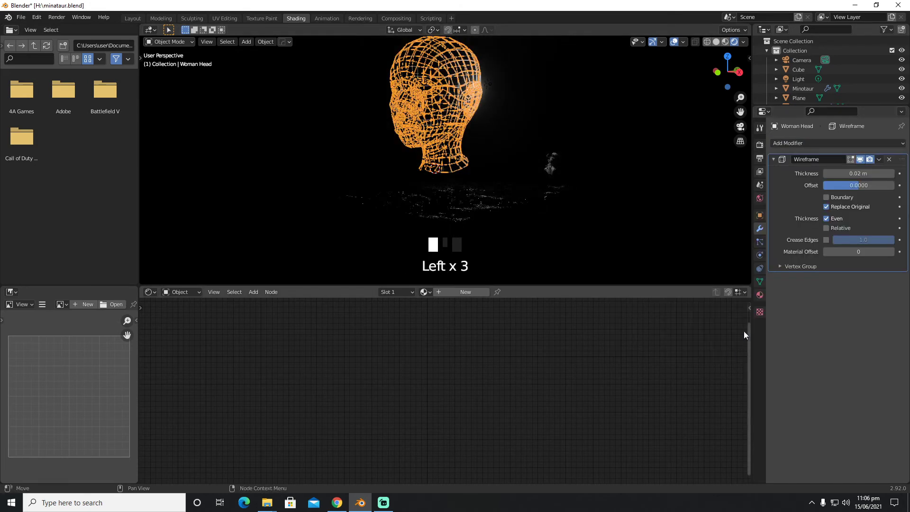
click(827, 206)
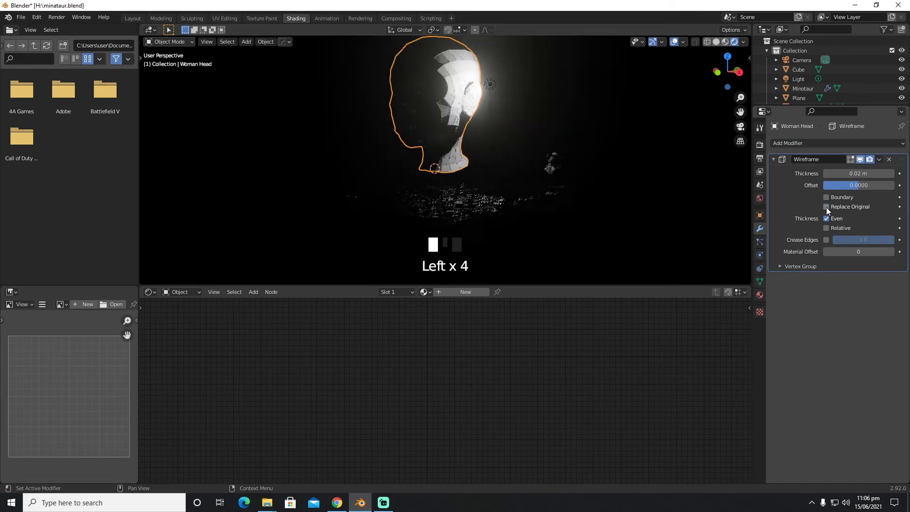
click(893, 252)
click(893, 253)
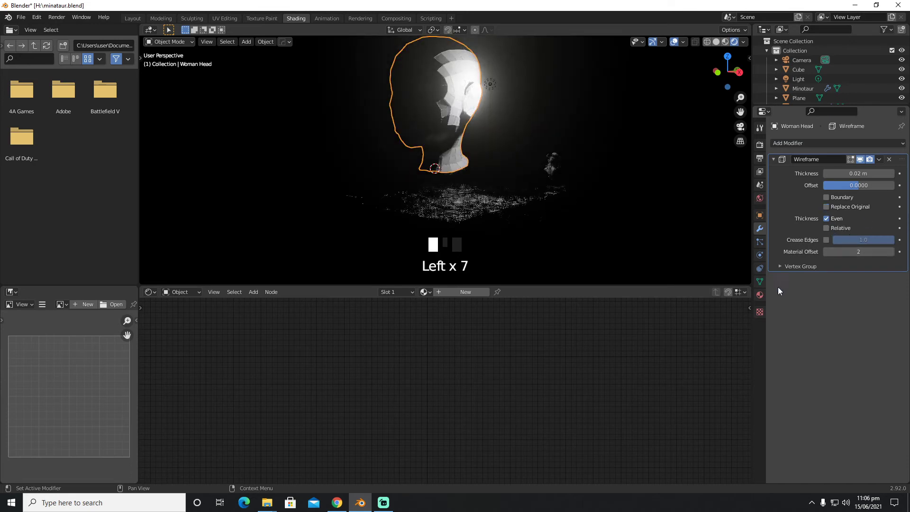
- Assign the existing Kevlar material to the woman head's first material slot
click(760, 294)
click(783, 184)
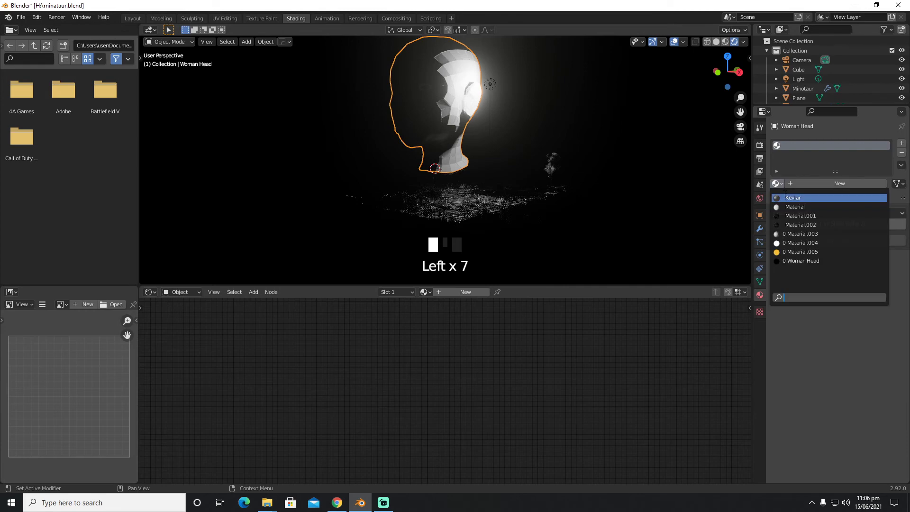
click(827, 198)
- Add a second material slot to the woman head with a new material using an Emission surface
click(902, 143)
click(829, 200)
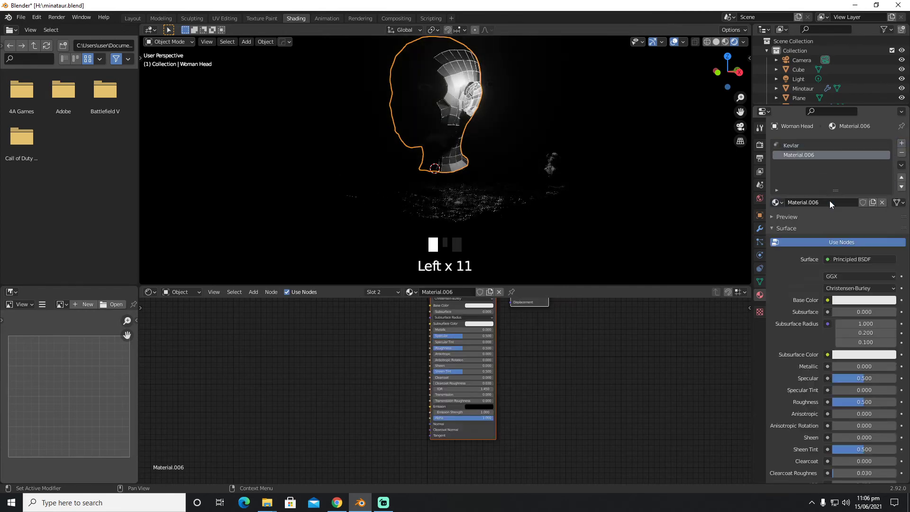
click(837, 261)
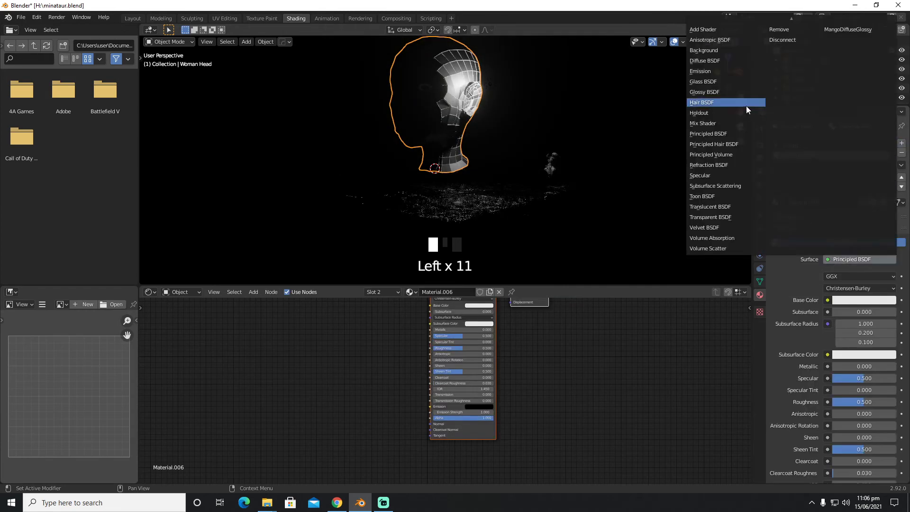
click(718, 72)
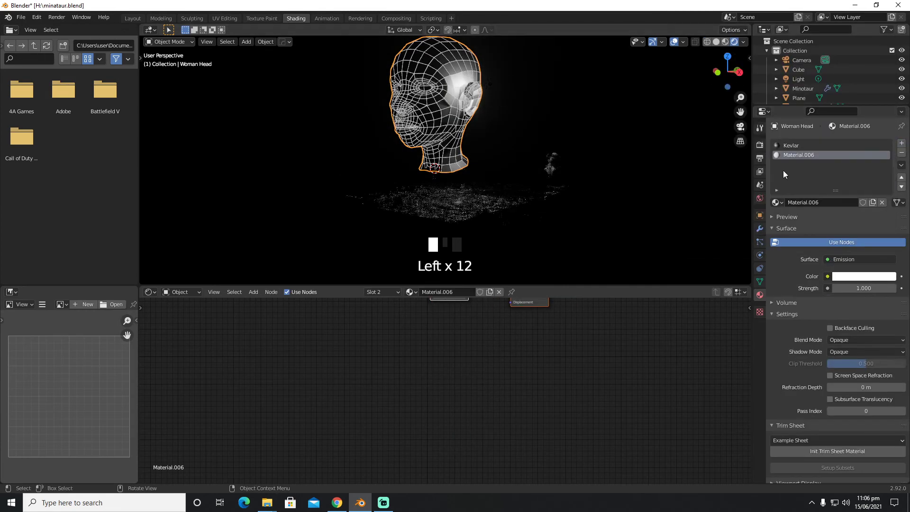
- Set the head's emission strength to 10 and its emission color to a bright orange-red
click(859, 288)
text(10)
key(Return)
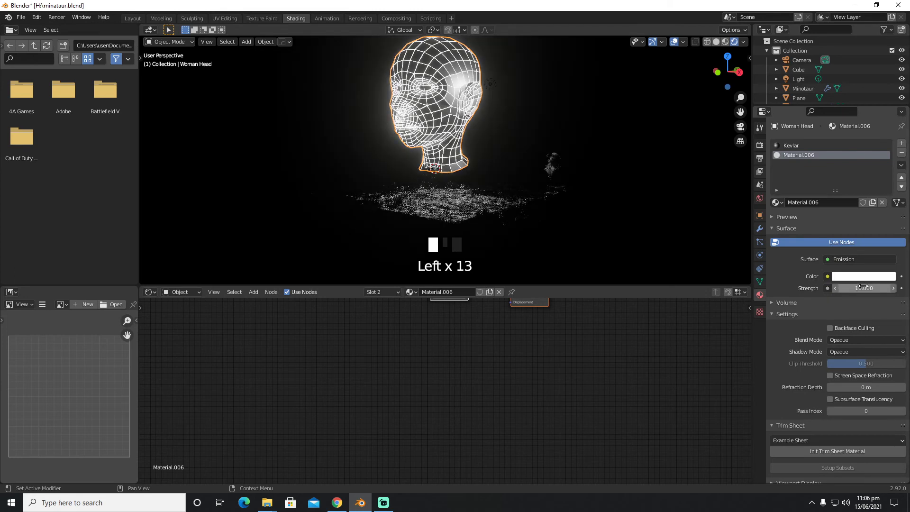
click(868, 276)
click(840, 208)
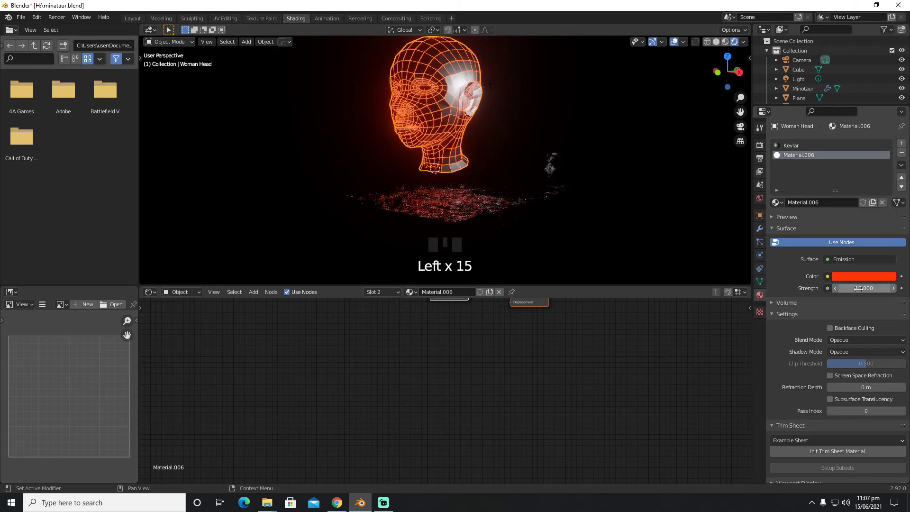
- Raise the head's emission strength to 20, and then increase it to 50
click(859, 288)
text(20)
key(Return)
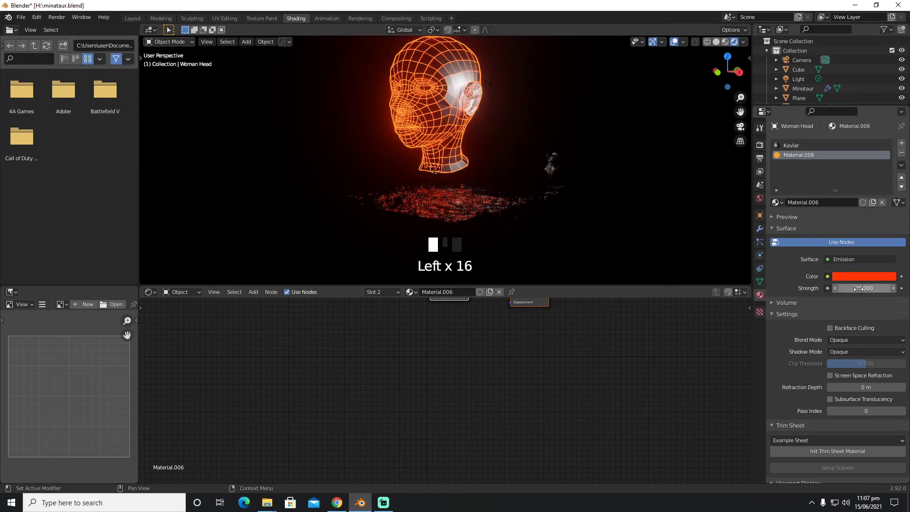
click(859, 288)
text(5)
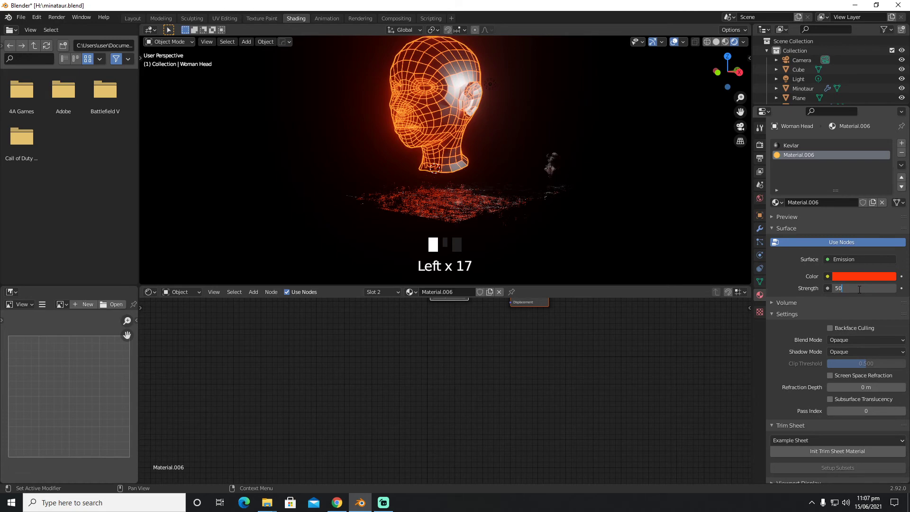
text(0)
key(Return)
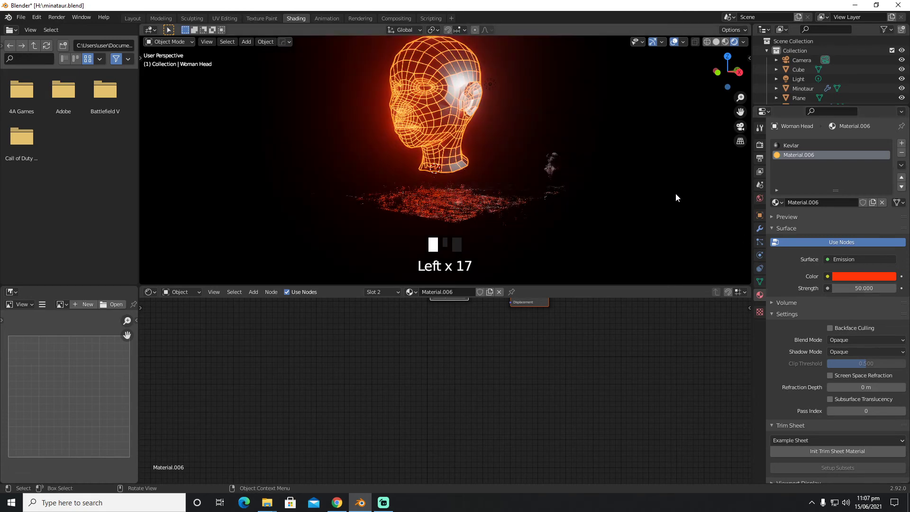
- Lighten the world background color to a dark grey with a value of about 0.115, judged through the camera
key(KP_0)
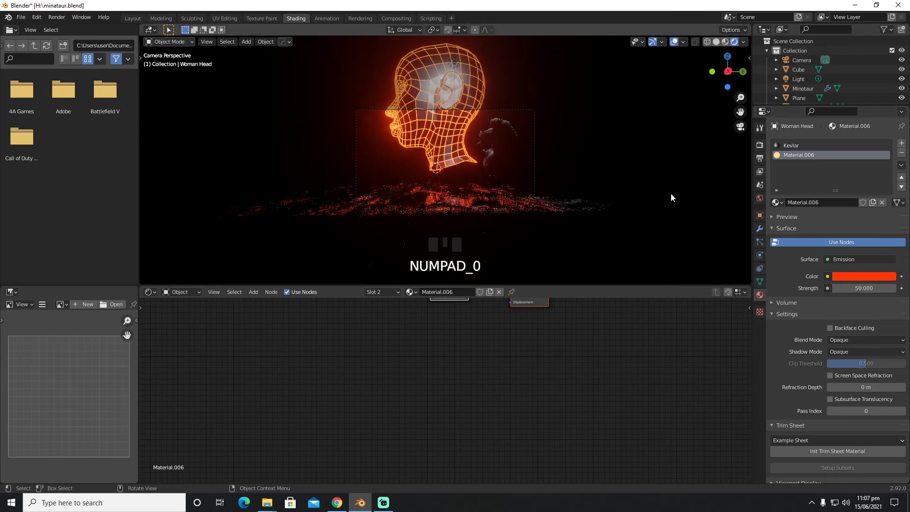
click(760, 198)
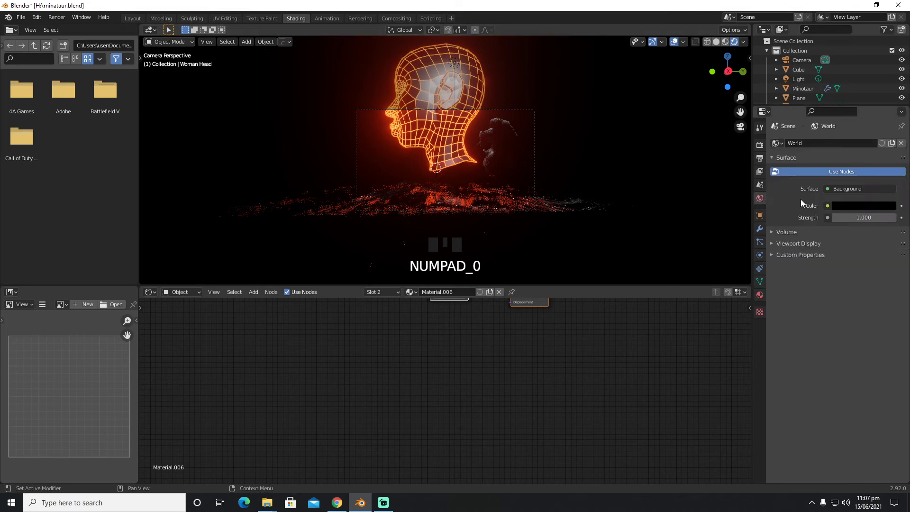
click(848, 205)
click(889, 113)
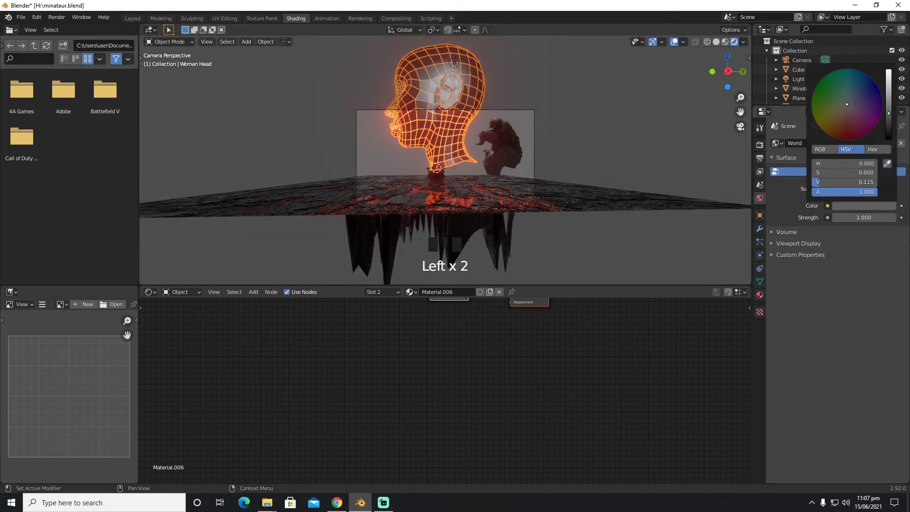
- Scale the woman head down uniformly to about 0.252 so it suits the pedestal
scroll(647, 151, up, 4)
key(s)
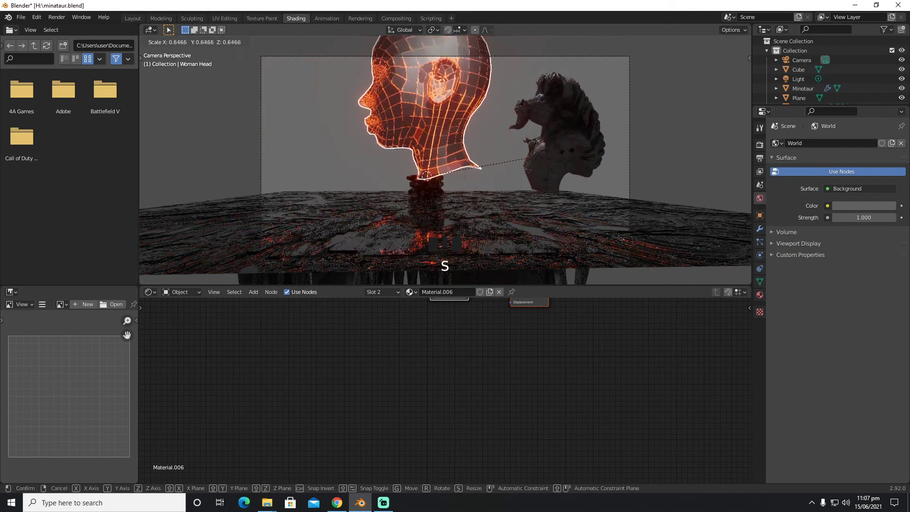
click(472, 159)
- Raise the woman head about 0.48 m along the Z axis above the pedestal
middle_drag(472, 159, 528, 178)
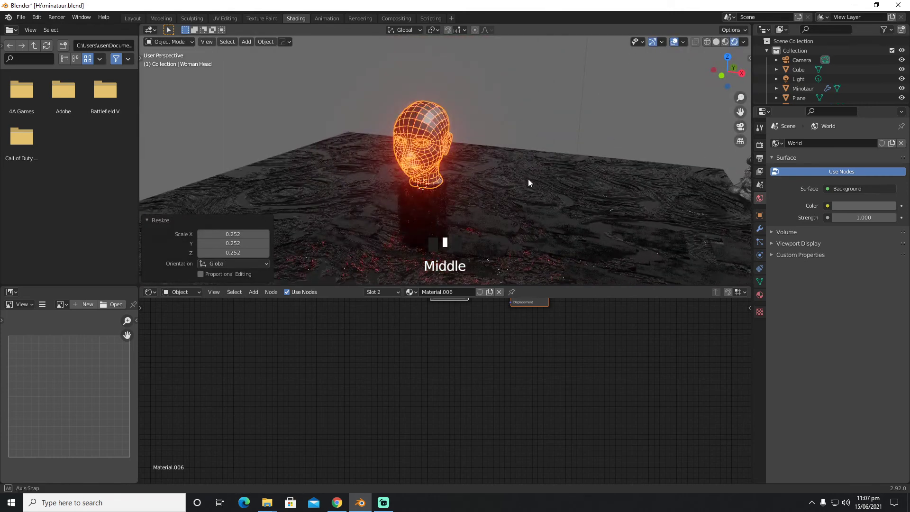
scroll(535, 176, down, 2)
key(g)
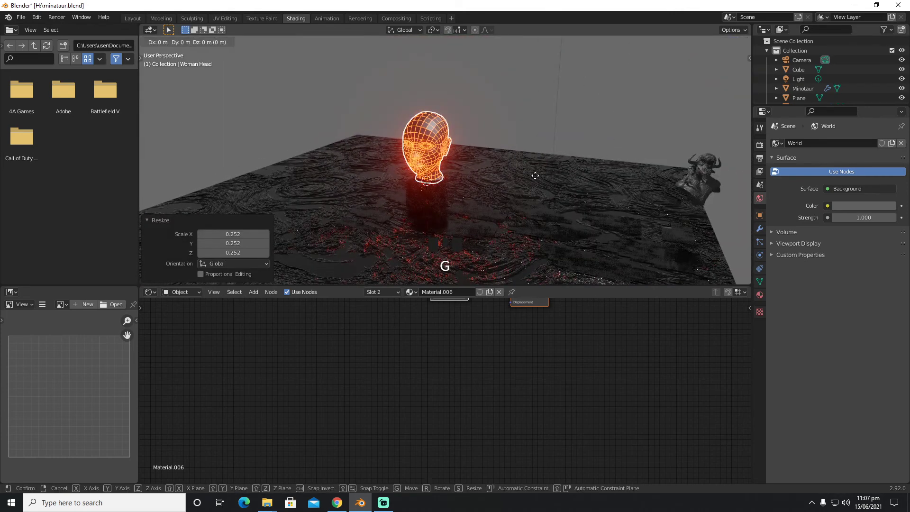
key(z)
click(534, 166)
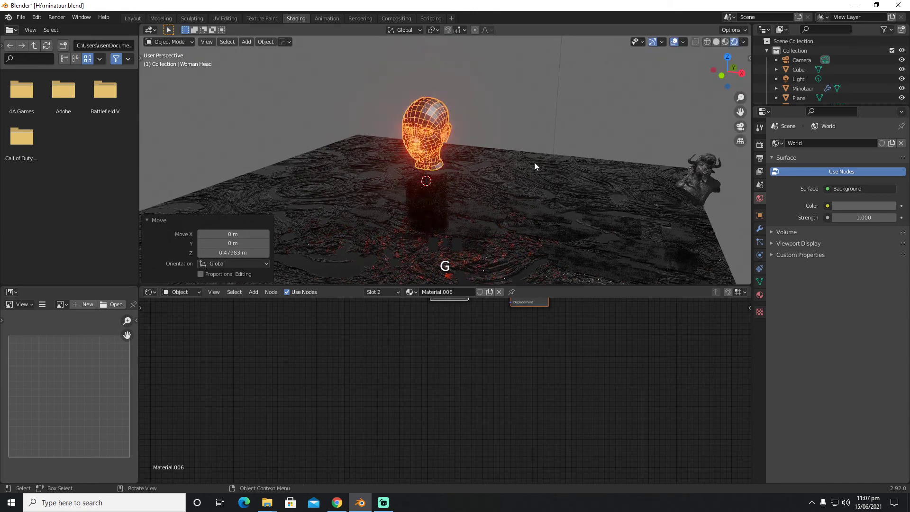
- Rotate the woman head to about 91.4° around Z so its face points toward the camera
key(grave)
click(615, 172)
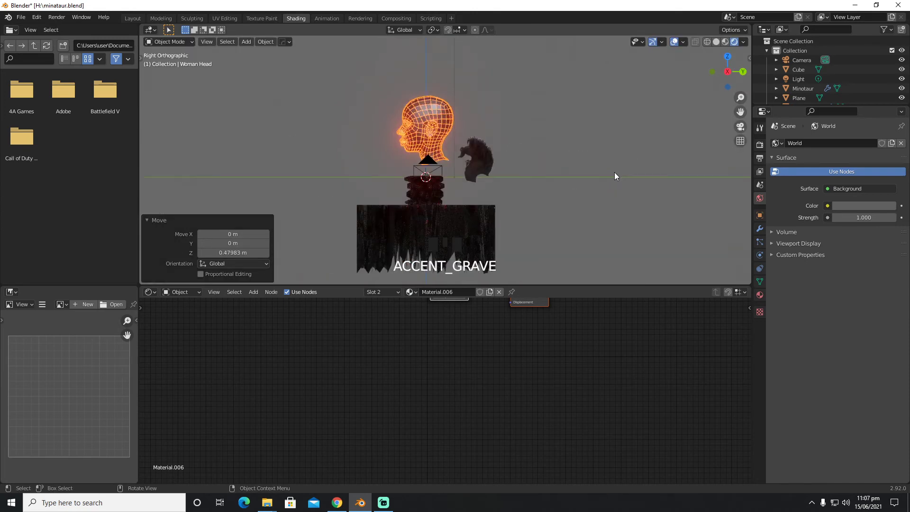
click(759, 217)
mouse_move(854, 221)
mouse_down()
mouse_move(909, 221)
mouse_move(858, 221)
mouse_up()
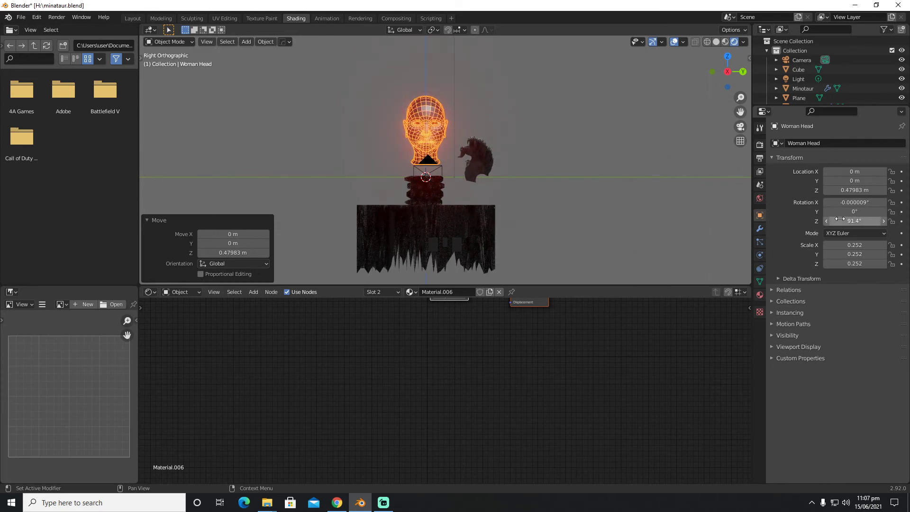
- Enlarge the woman head uniformly by about 1.615 and lower it about 0.24 m along Z onto the pedestal
key(KP_0)
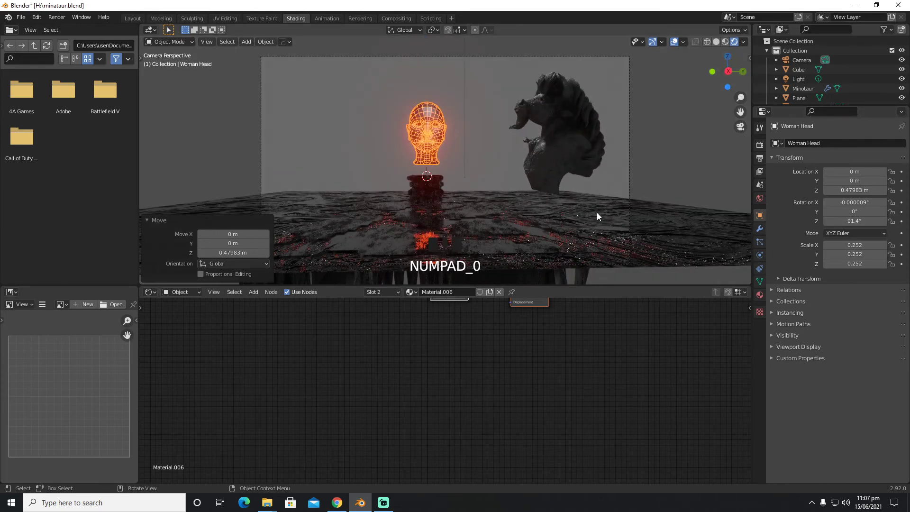
key(s)
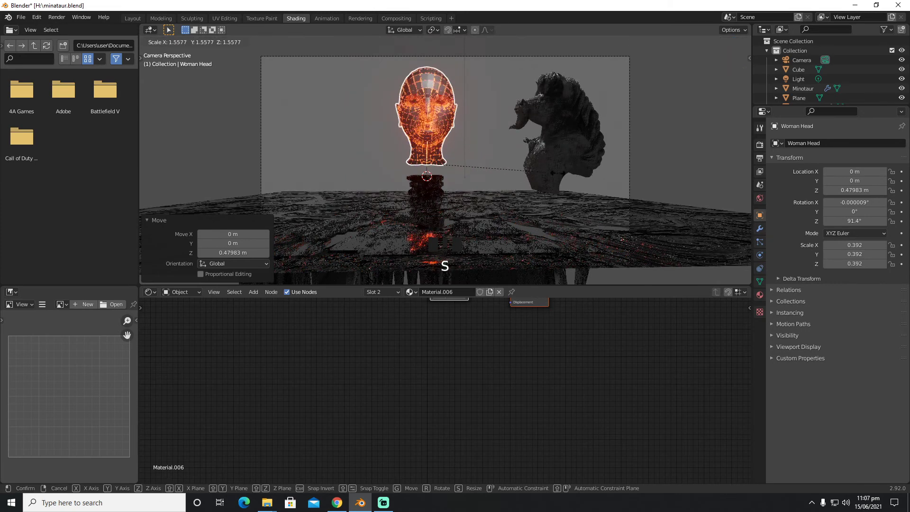
click(562, 175)
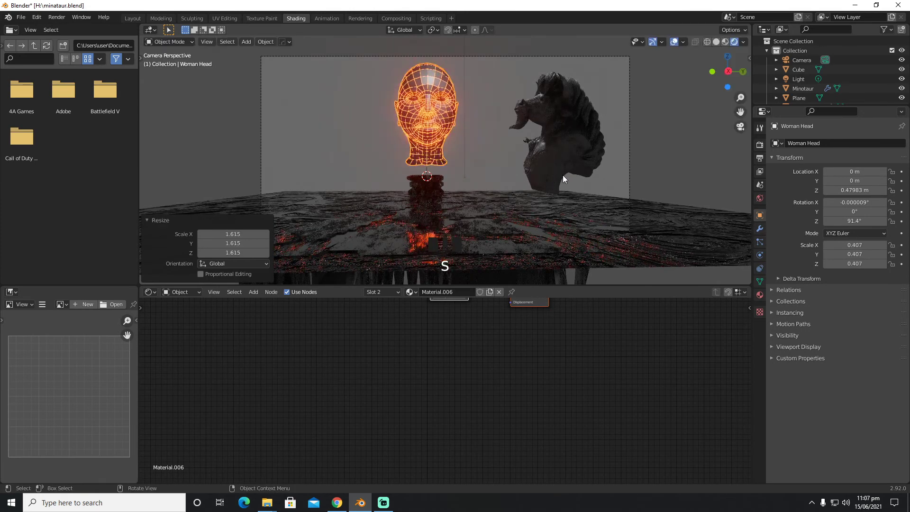
key(g)
key(z)
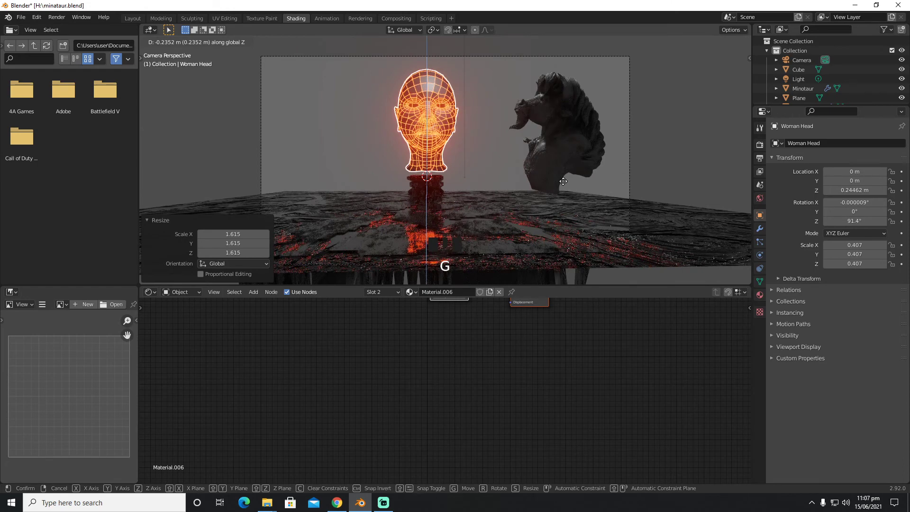
click(563, 181)
- Undo the duplication of the Minotaur statue and remove the Wireframe modifier from the original
click(561, 154)
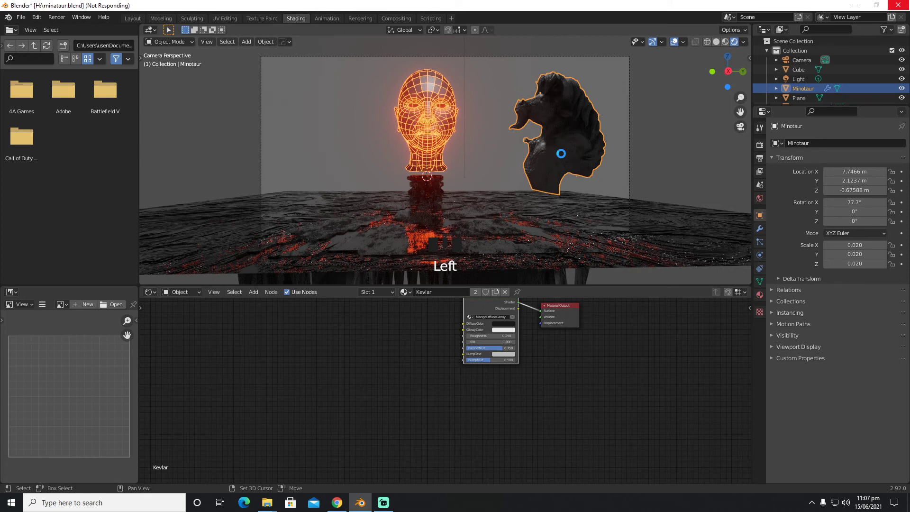
key(ctrl)
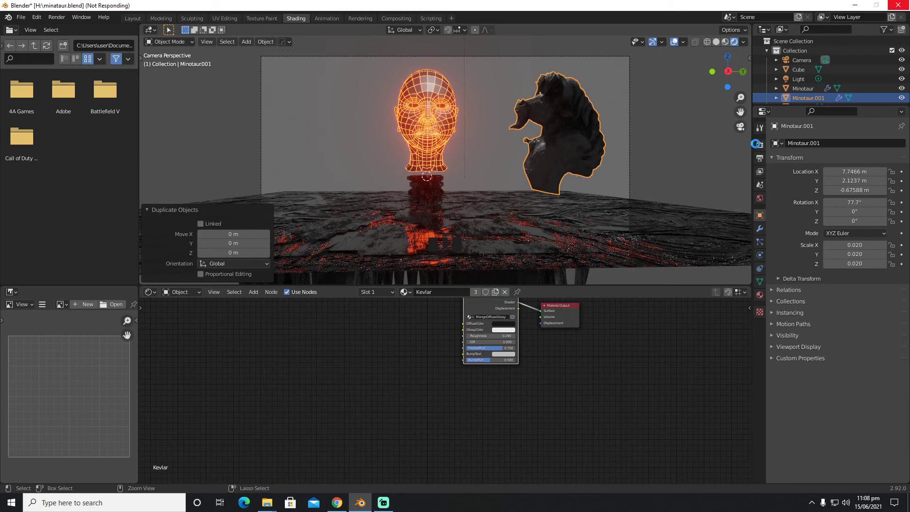
key(ctrl+z)
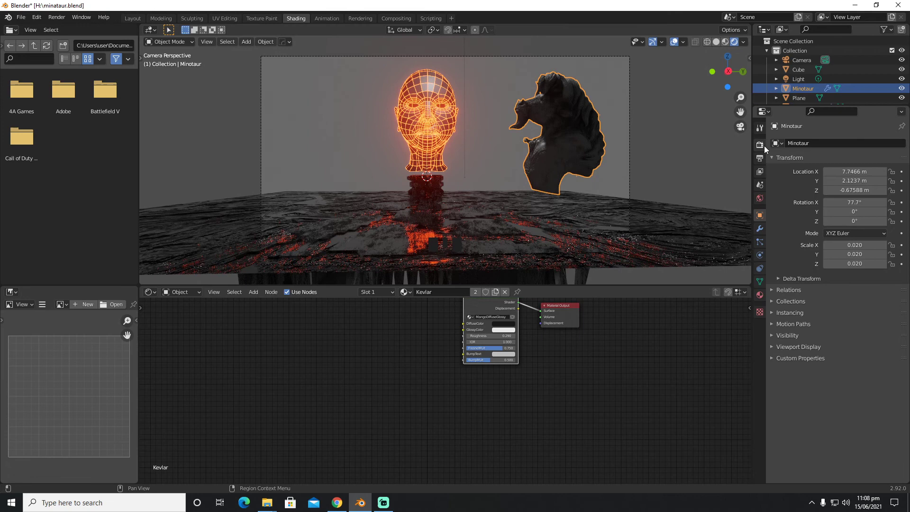
click(760, 228)
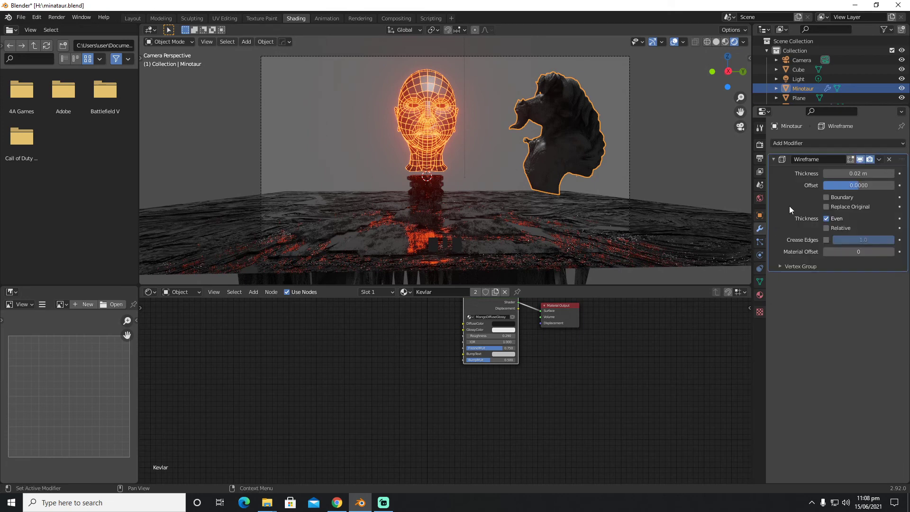
click(889, 159)
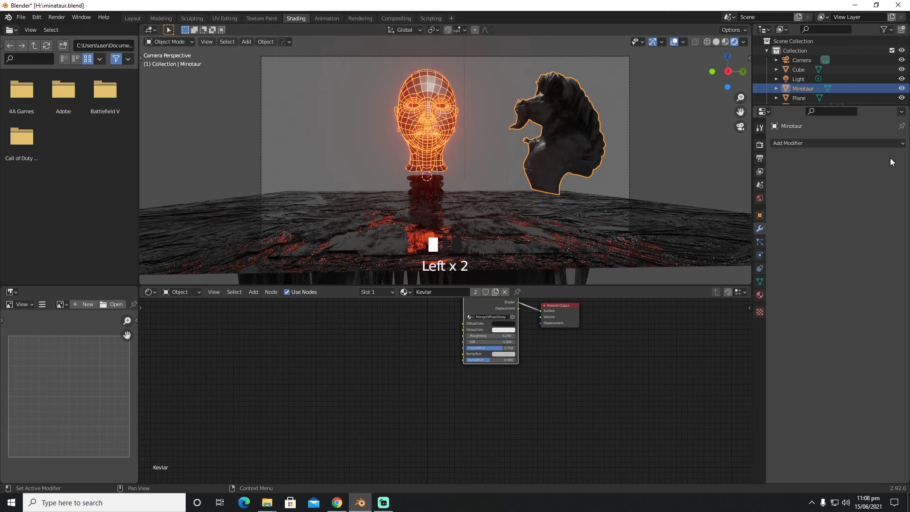
- Duplicate the Minotaur statue and move the copy about -2.02 m along the X axis
key(shift+d)
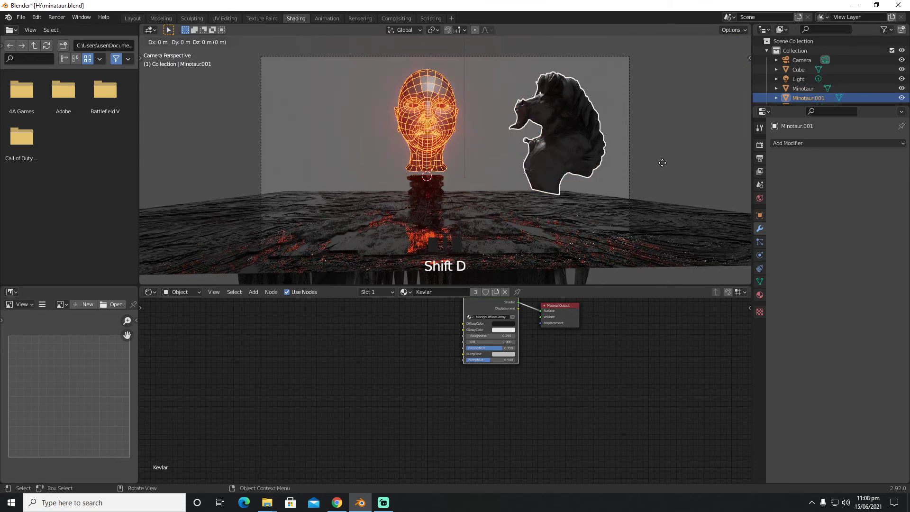
right_click(661, 164)
key(g)
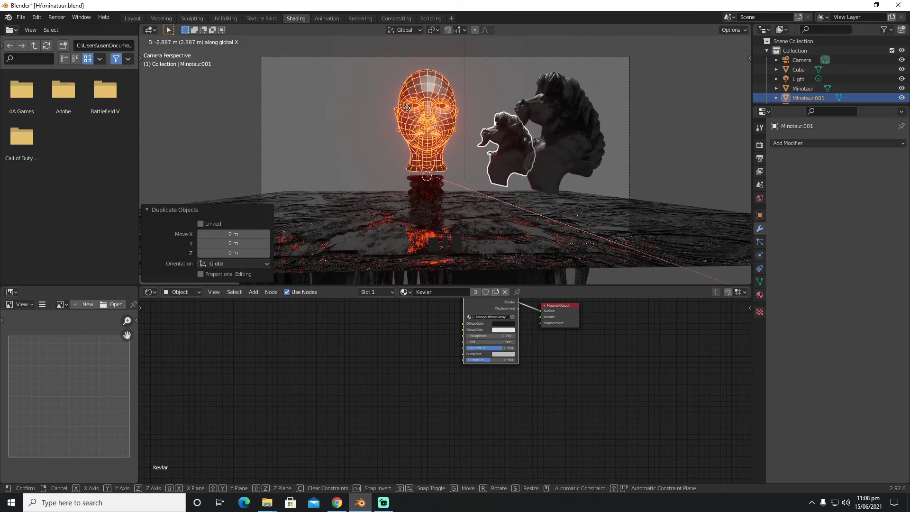
click(415, 116)
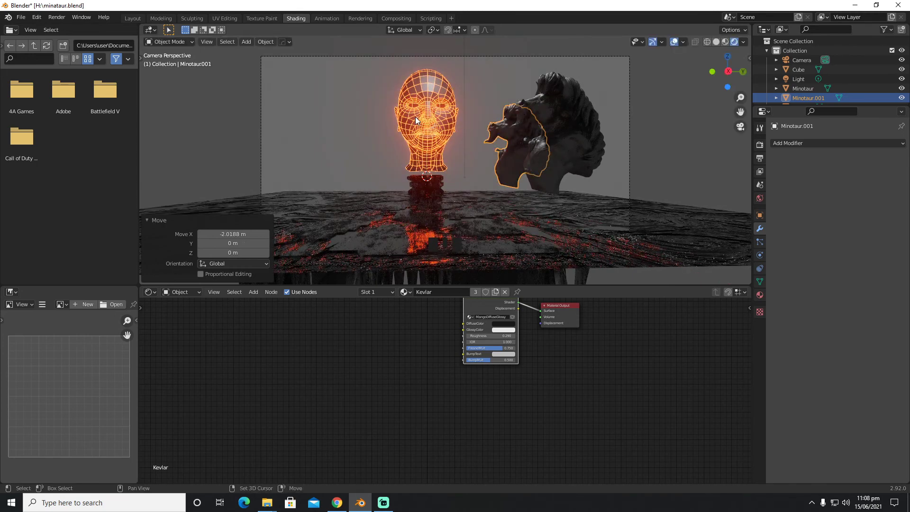
- Duplicate the rear Minotaur statue and move the copy about -4.72 m along the X axis
key(shift+d)
right_click(416, 116)
key(g)
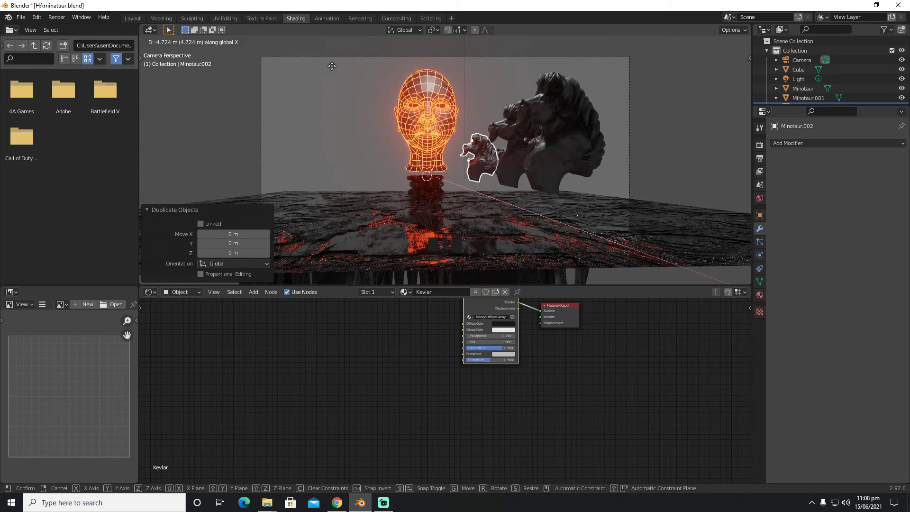
click(332, 69)
- Duplicate the front Minotaur statue and move the copy about -3.24 m along Y to the other side of the woman head
click(567, 146)
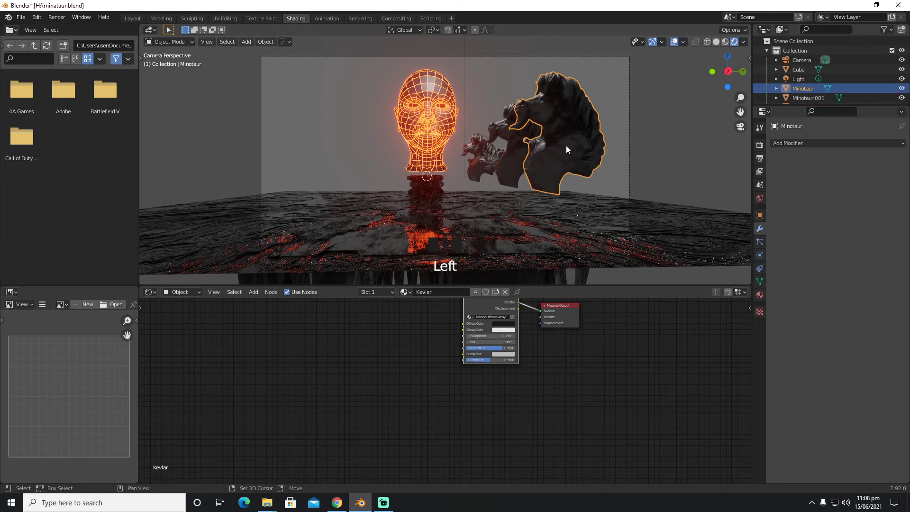
key(shift+d)
right_click(566, 149)
key(g)
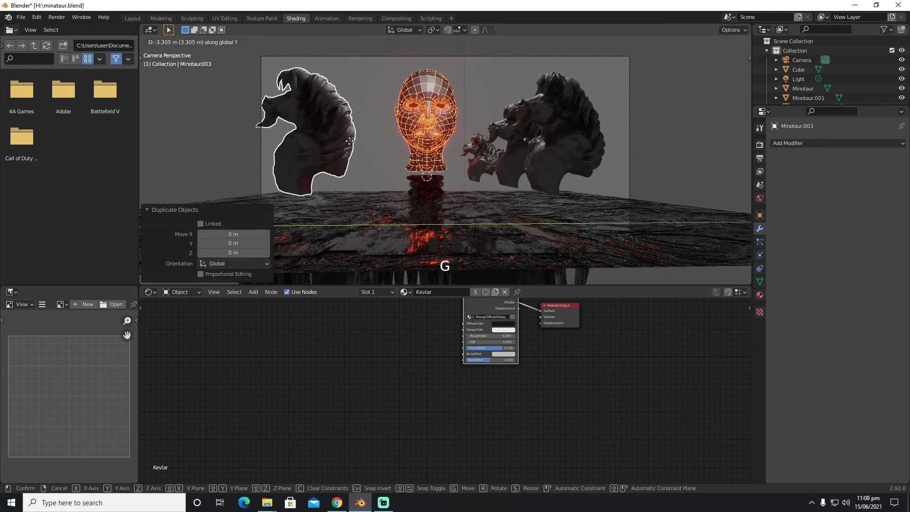
click(354, 140)
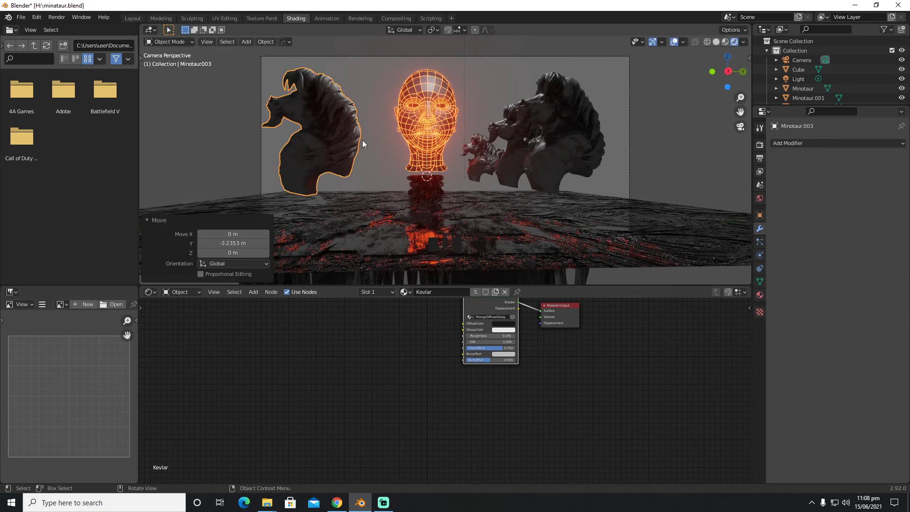
- Set the new statue's Z rotation to about -167° and move it about 1.89 m along the X axis
click(760, 216)
drag(855, 221, 778, 221)
key(g)
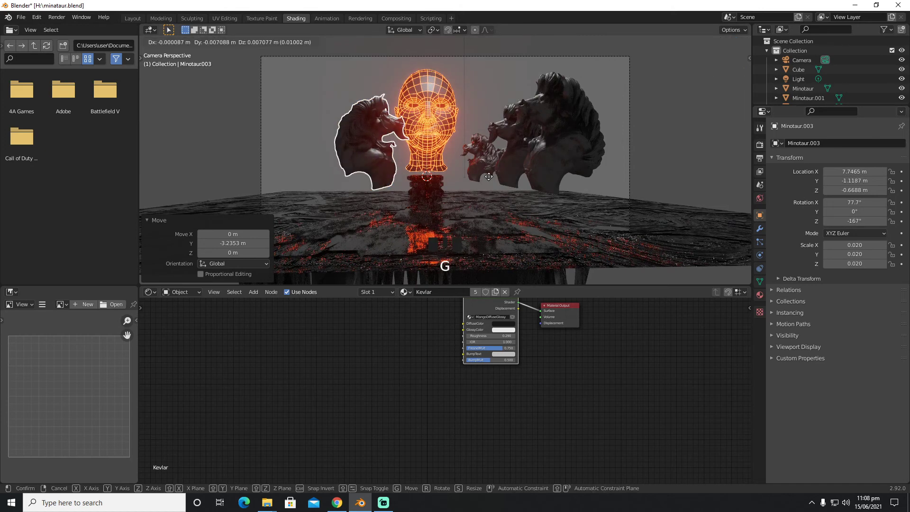
key(x)
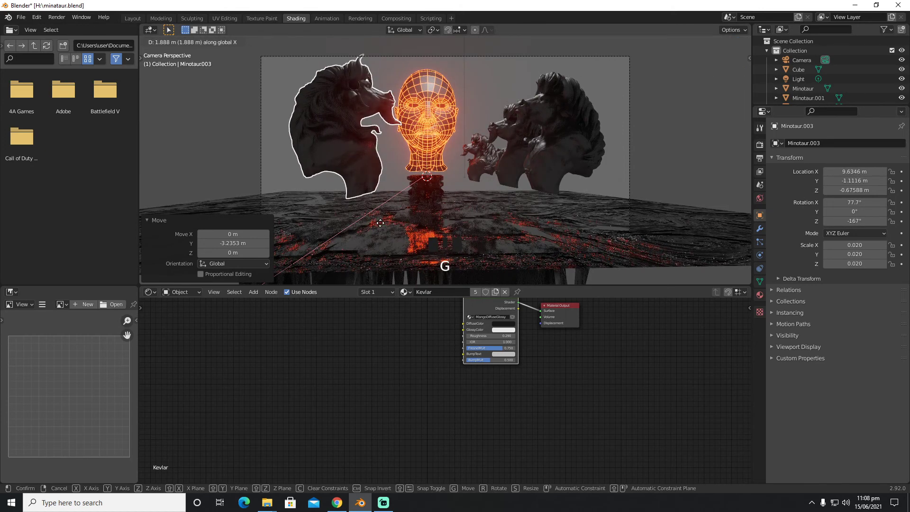
click(381, 226)
- Move the rotated statue about -0.28 m along Y and lower it about 0.11 m along Z
key(g)
key(y)
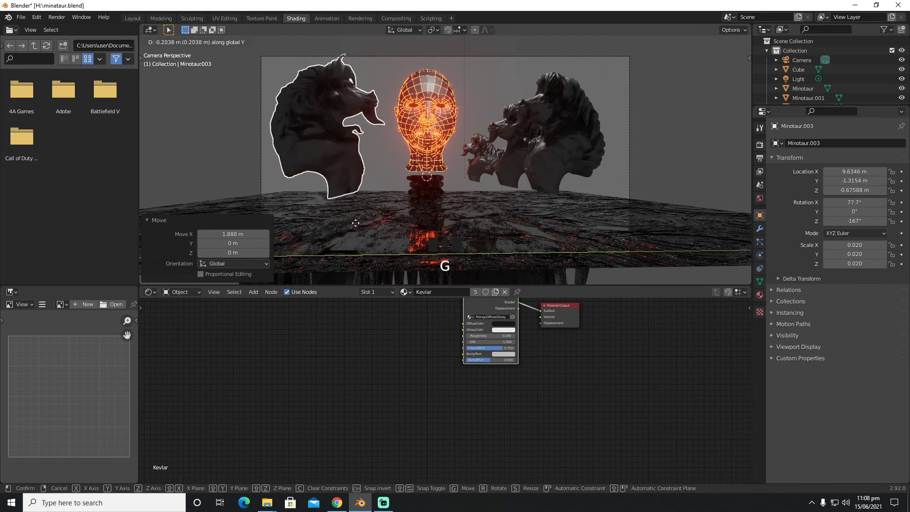
click(350, 223)
key(g)
key(z)
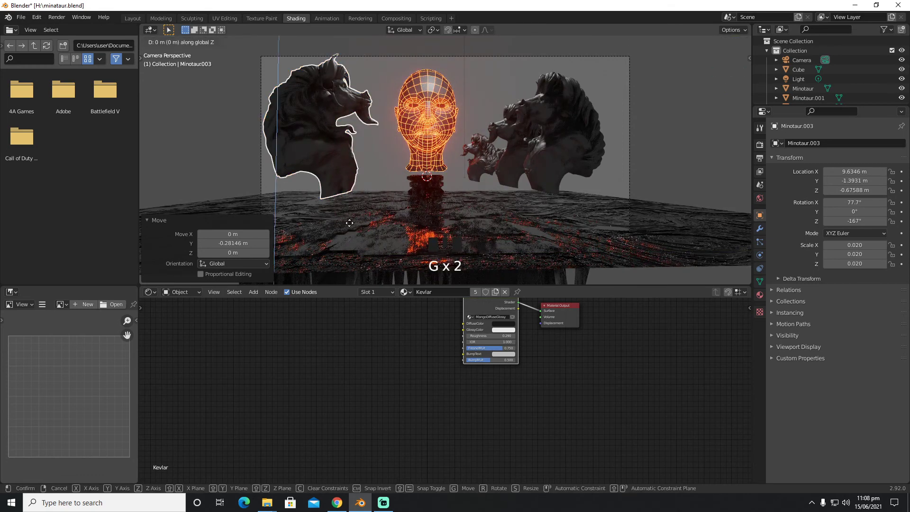
click(351, 238)
- Scale the rotated statue uniformly by about 0.821 and raise it about 0.25 m along Z
key(s)
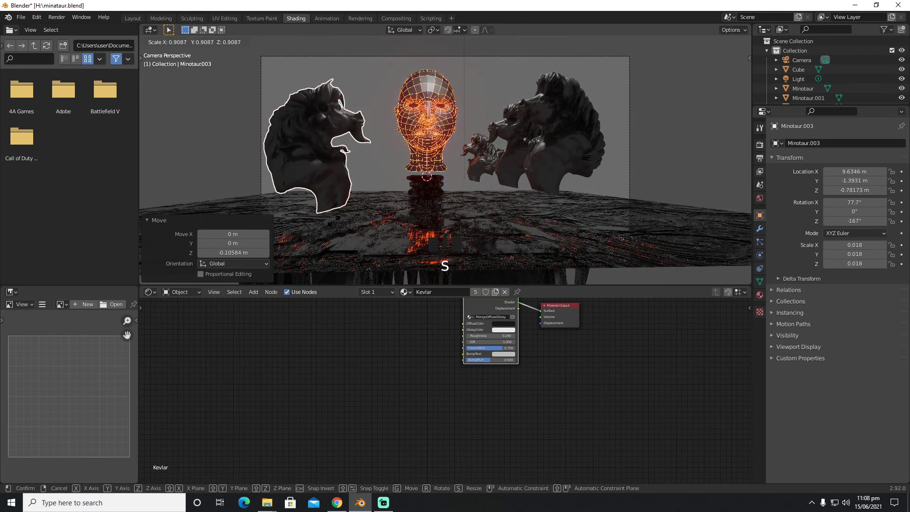
click(327, 211)
key(g)
key(z)
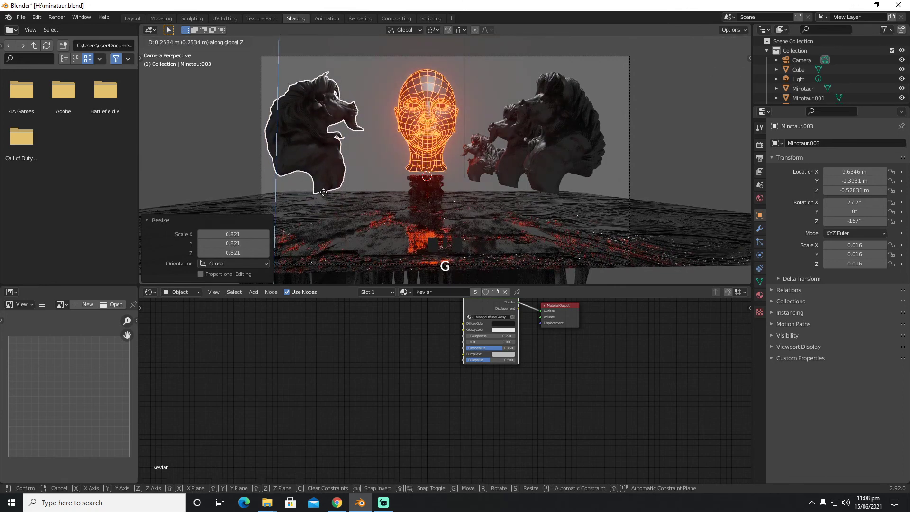
click(323, 192)
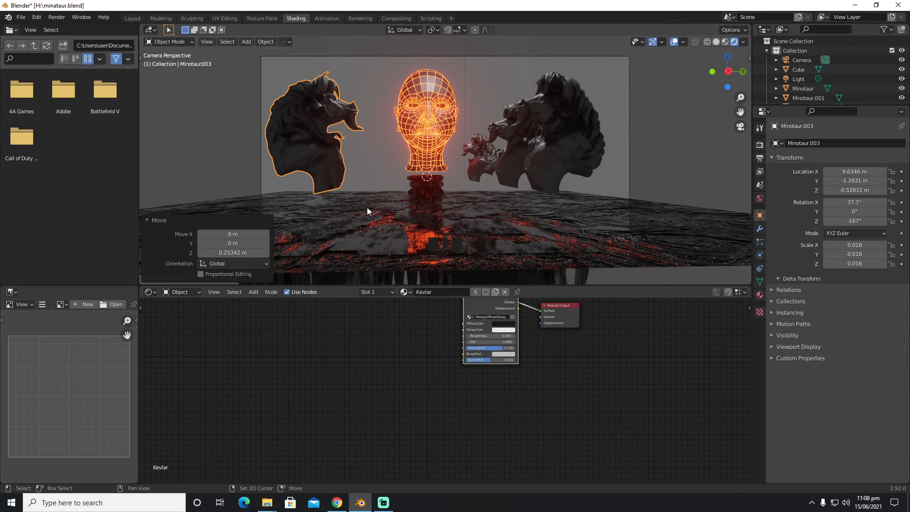
- Duplicate the rotated statue and move the copy about -1.71 m along the X axis
key(shift+d)
right_click(367, 207)
key(g)
key(x)
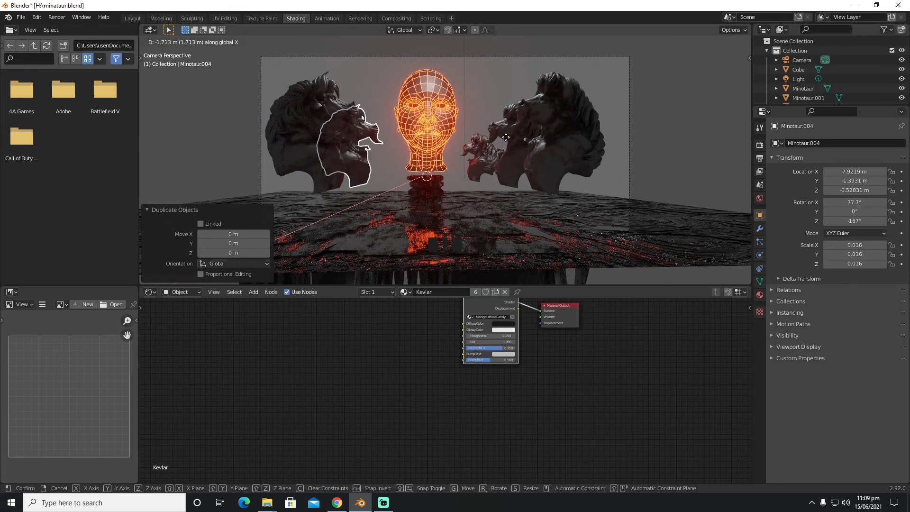
click(507, 140)
- Duplicate the second rotated statue and move the copy about -2.17 m along the X axis
key(shift+d)
right_click(473, 182)
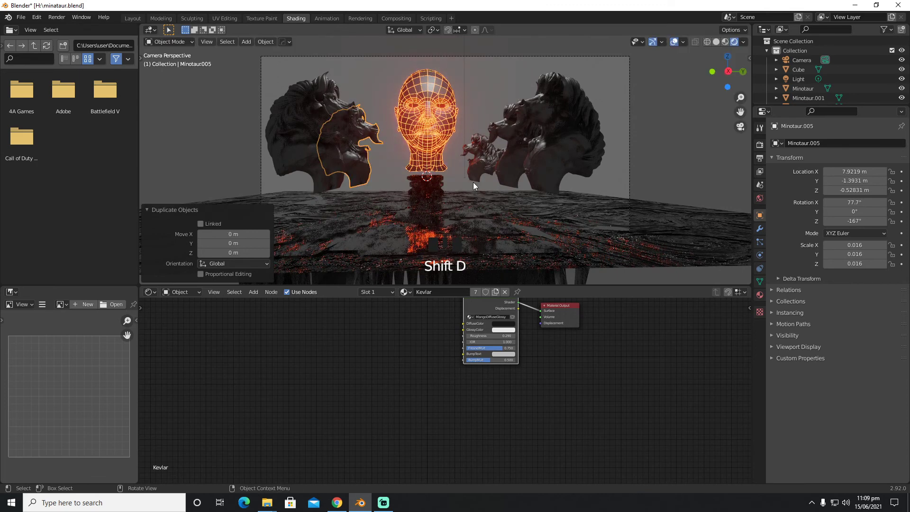
key(g)
key(x)
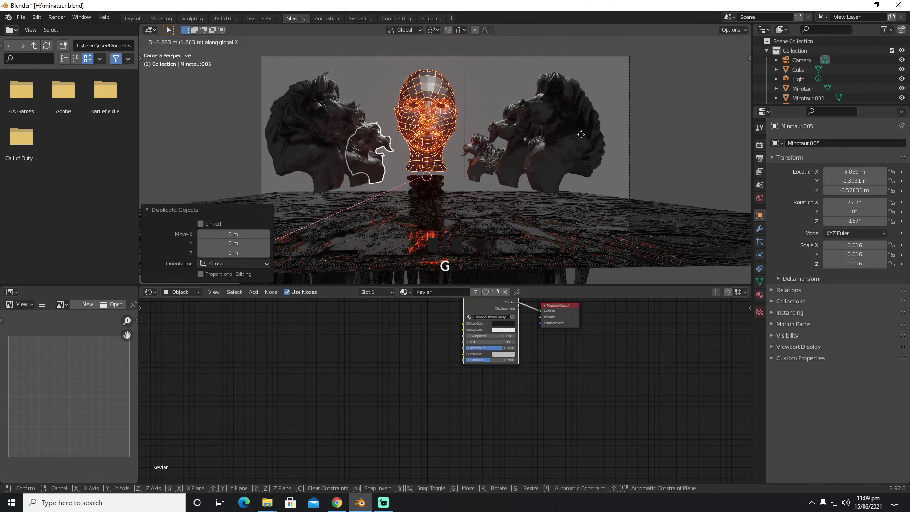
click(584, 133)
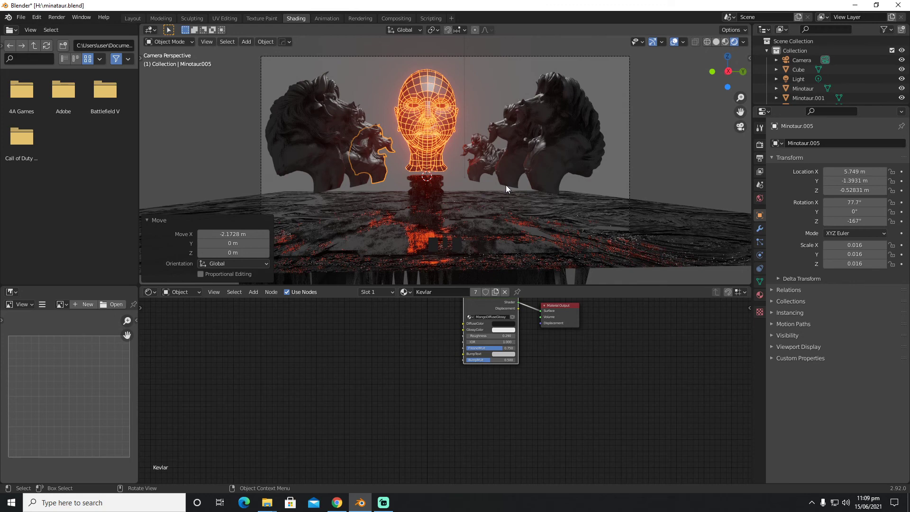
- Reduce the distortion of the ground plane's Noise Texture to 0 and readjust its roughness
click(610, 214)
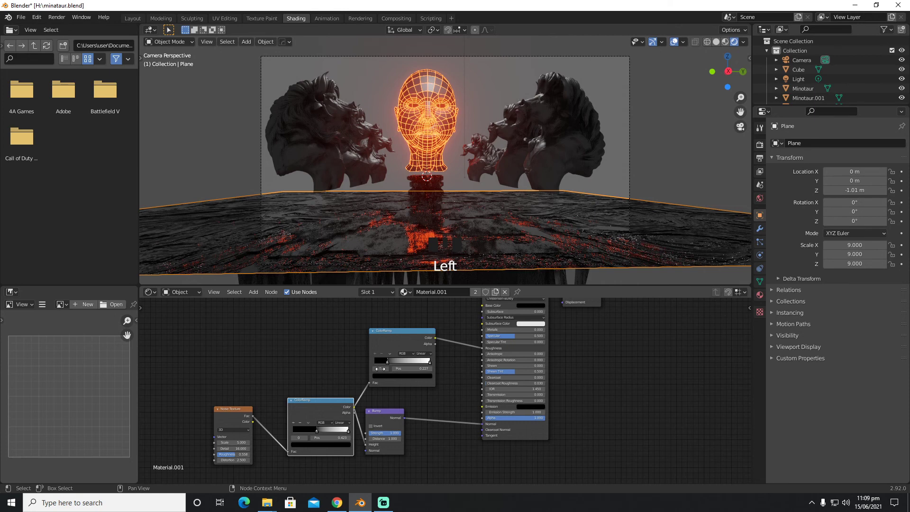
scroll(388, 366, up, 2)
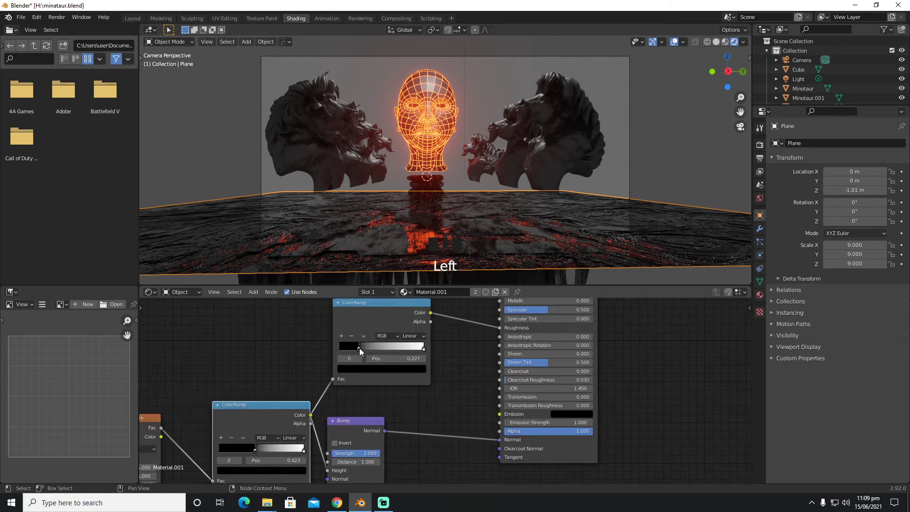
scroll(320, 378, down, 2)
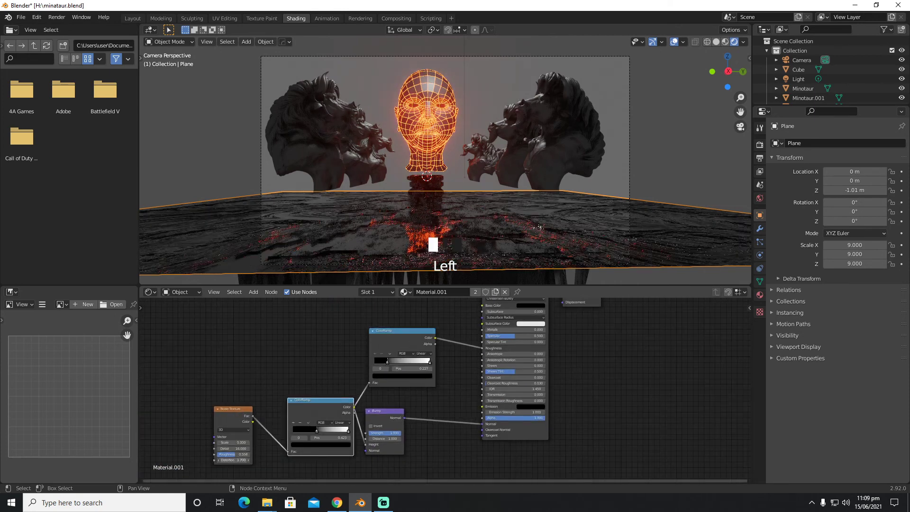
drag(233, 461, 250, 454)
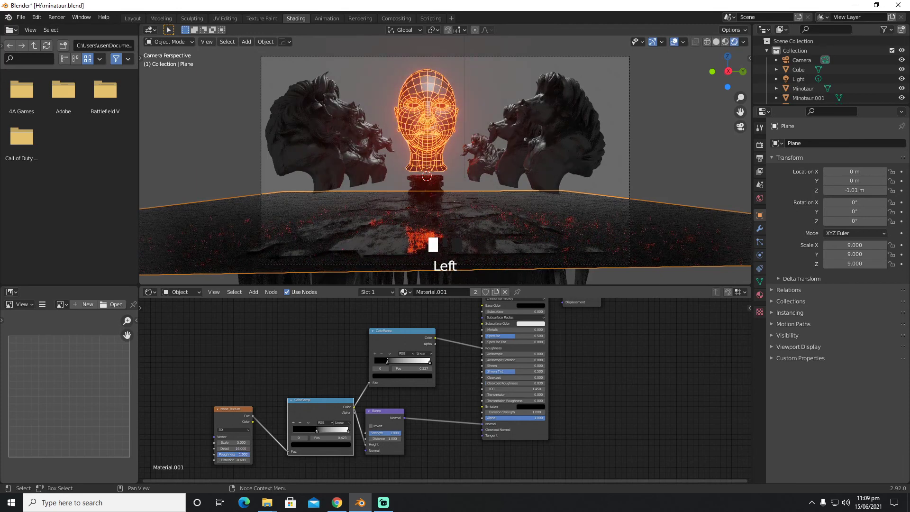
drag(243, 454, 237, 455)
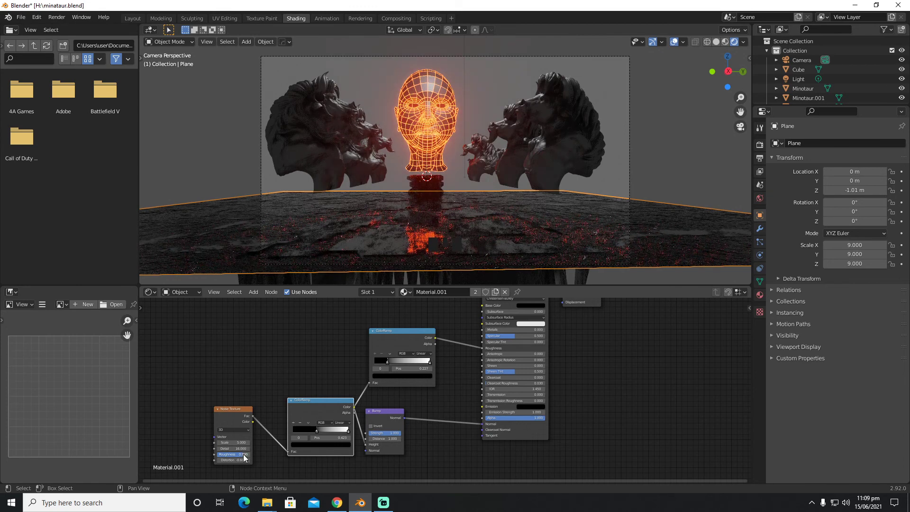
- Raise the stone path about 0.054 m along the Z axis and deselect it
click(393, 251)
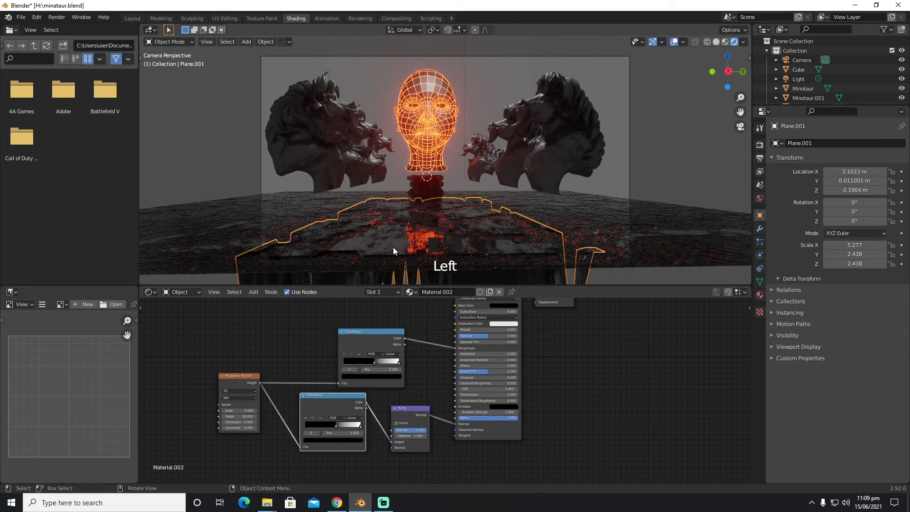
key(f)
key(z)
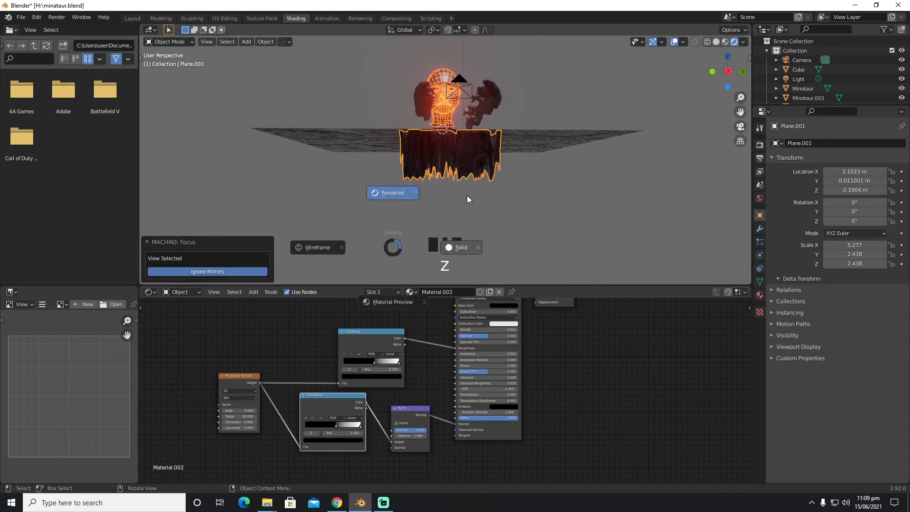
click(467, 199)
key(KP_0)
key(z)
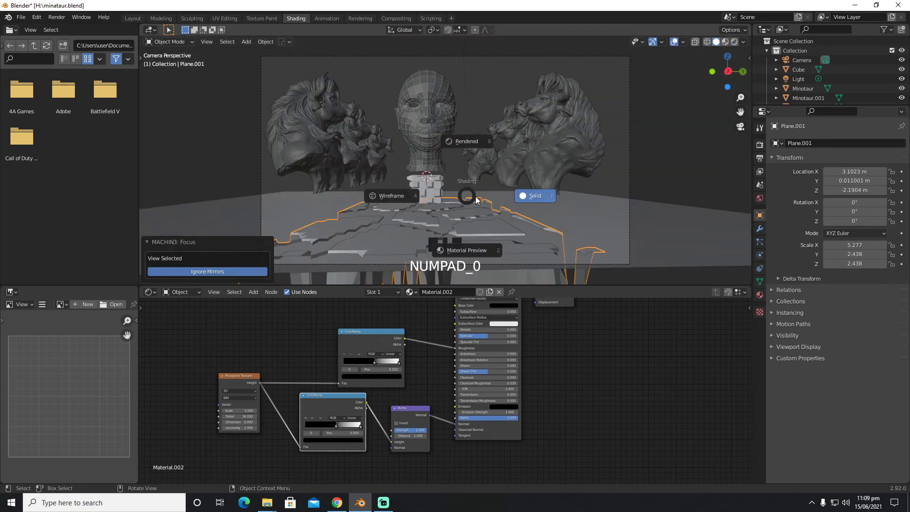
click(470, 152)
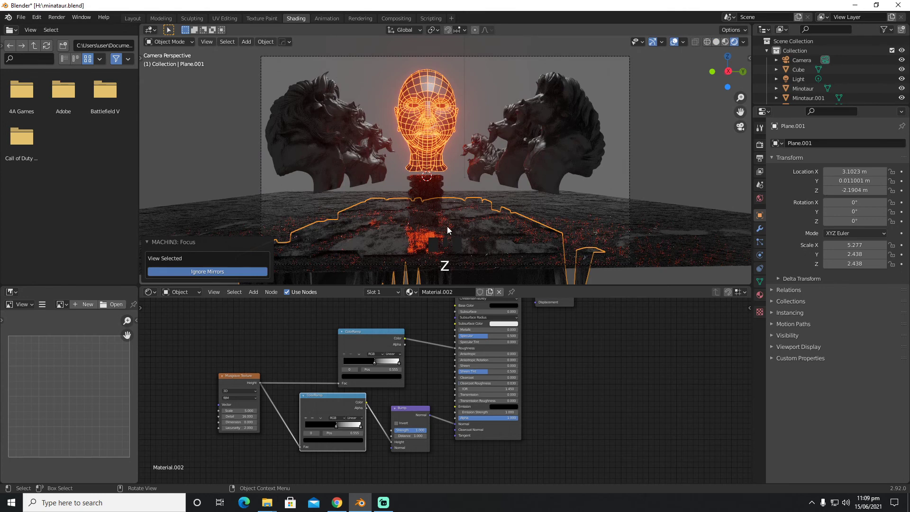
key(g)
key(z)
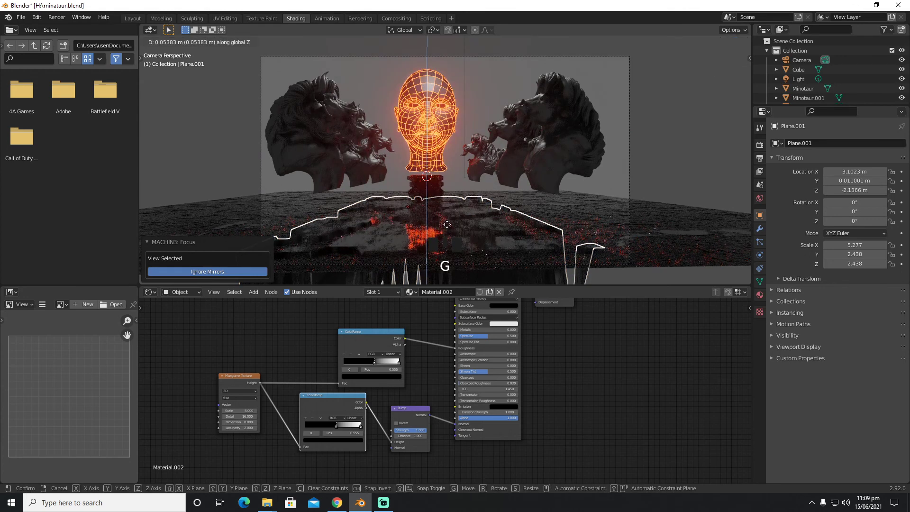
click(447, 224)
click(653, 116)
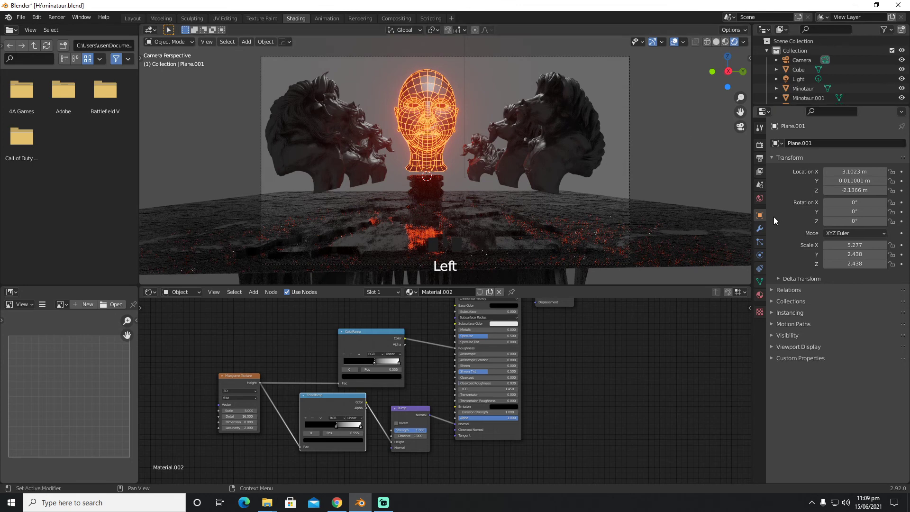
- Set the world background color to black with a value of 0
click(759, 198)
click(864, 206)
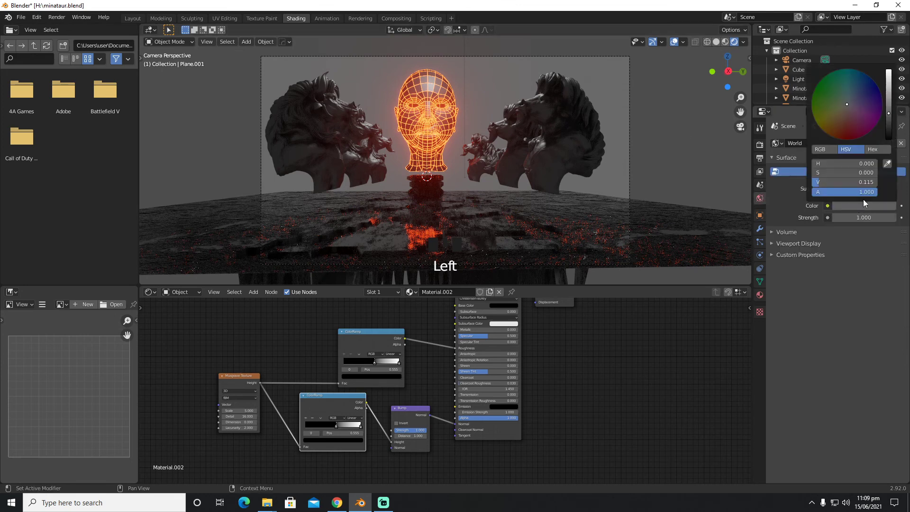
click(889, 135)
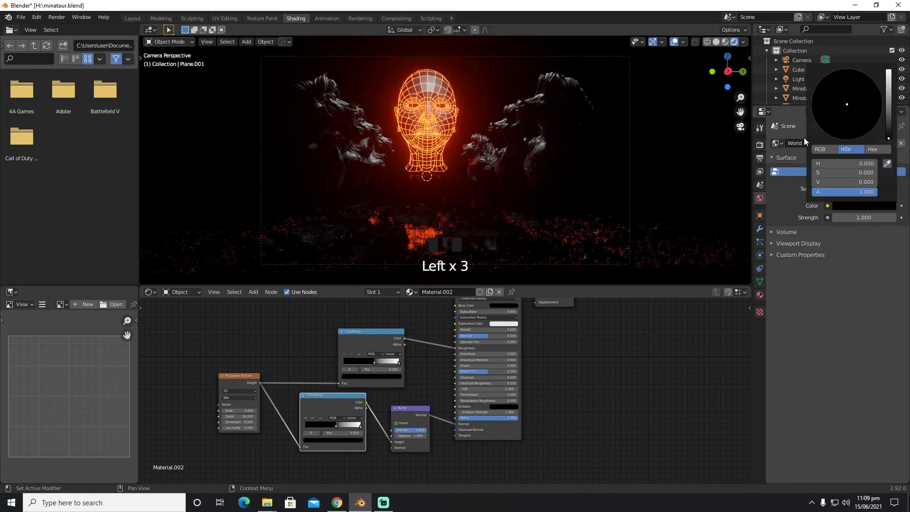
- Delete the existing Light object from the scene
click(797, 80)
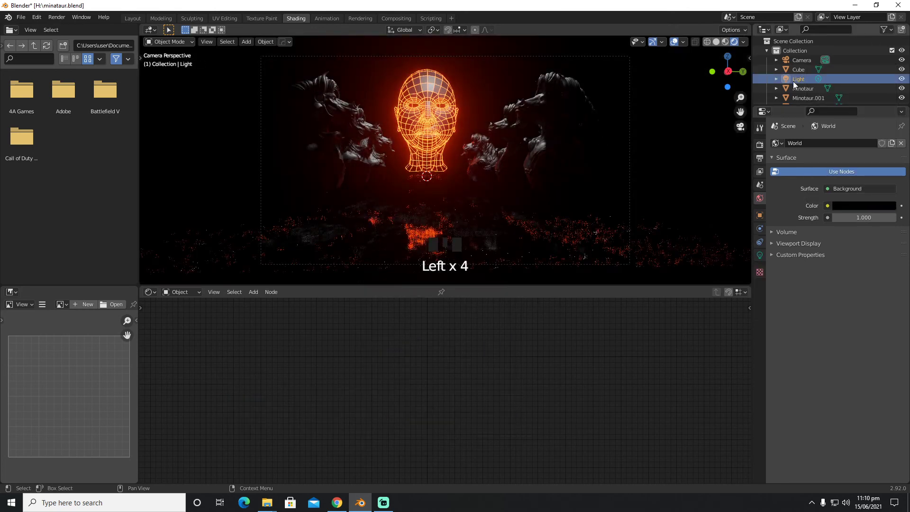
key(x)
key(x)
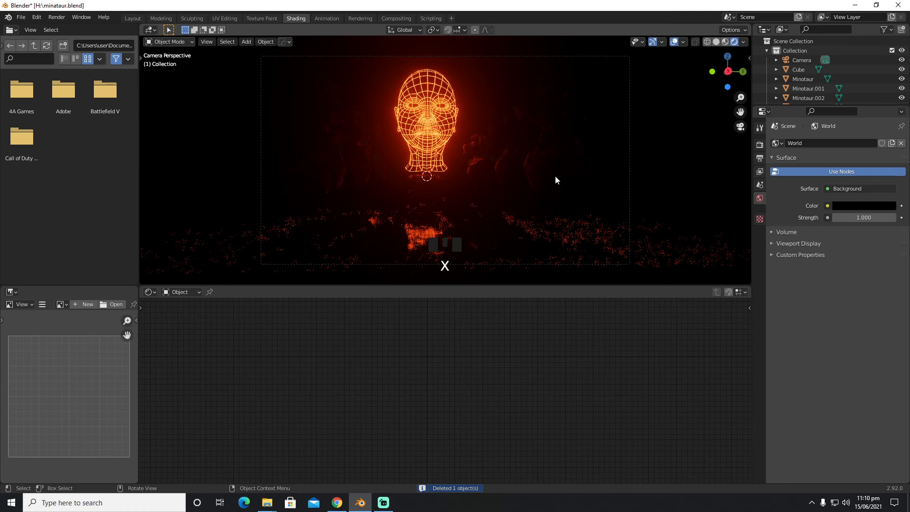
- Add an area light and raise it about 4.80 m along Z above the woman head
key(shift+a)
mouse_move(551, 292)
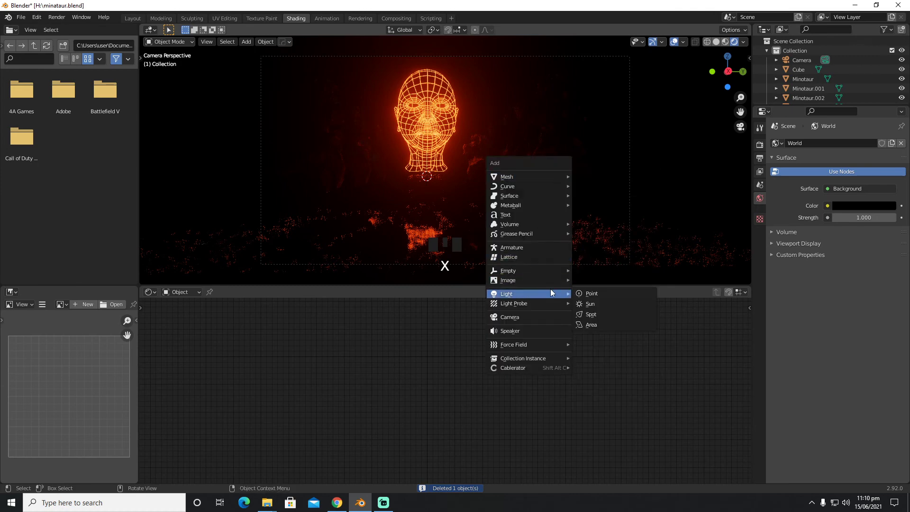
click(601, 324)
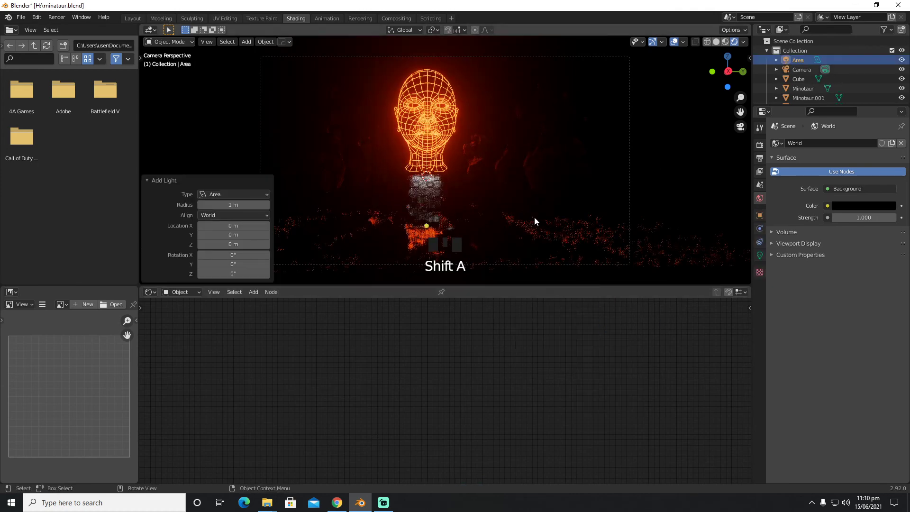
key(g)
key(z)
click(538, 96)
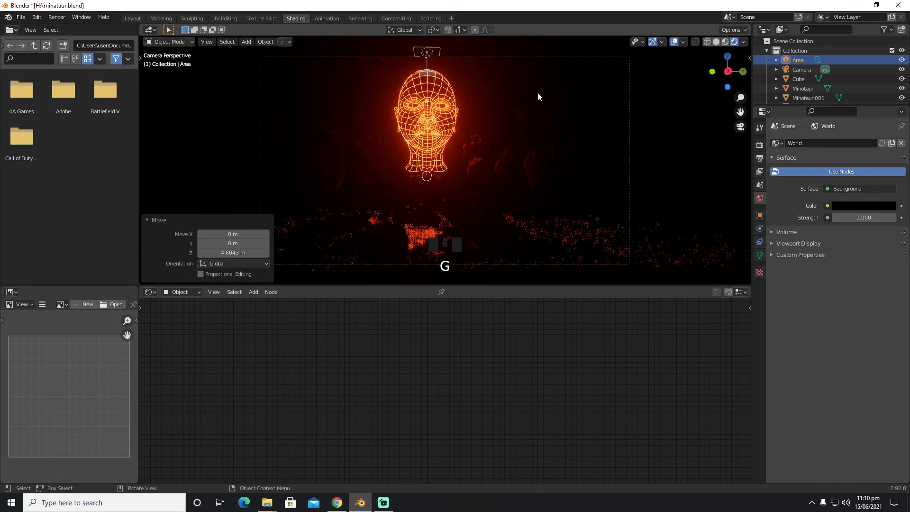
- Save the file and enlarge the area light uniformly by about 4.307
key(ctrl+s)
key(s)
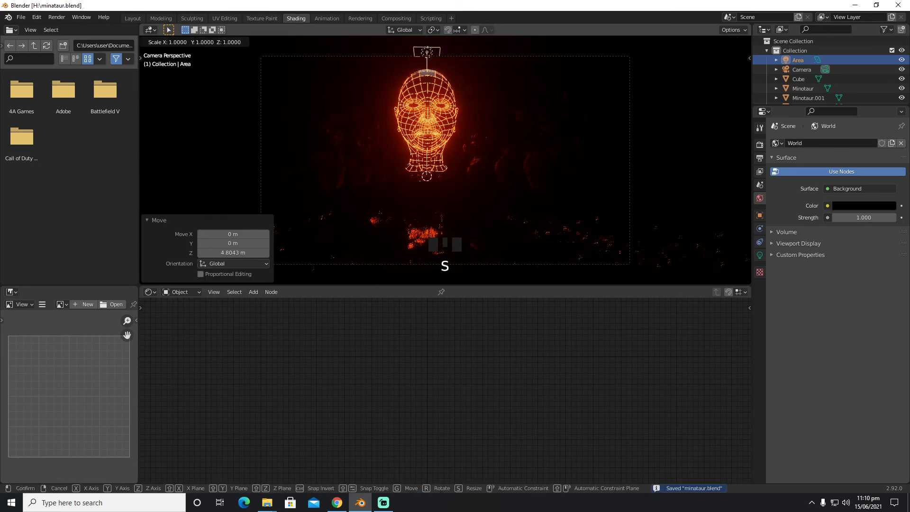
click(319, 90)
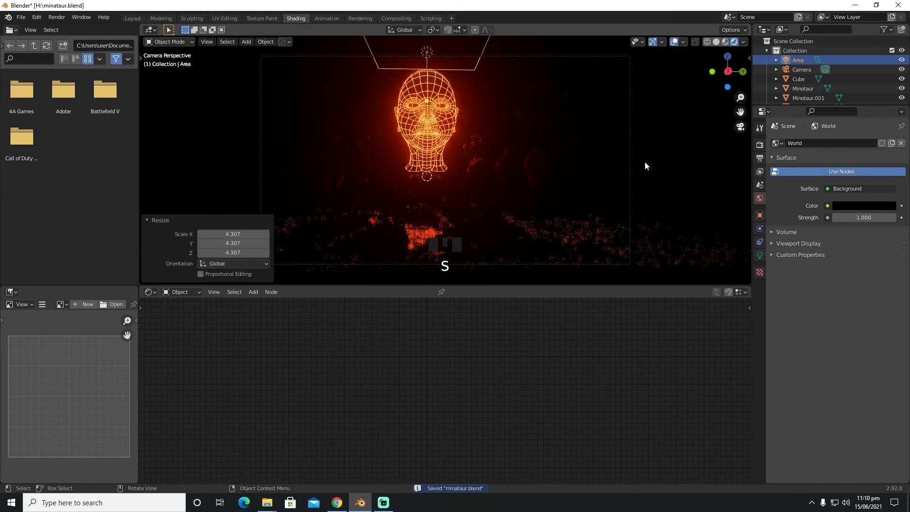
- Set the area light's power to 500 W
click(760, 255)
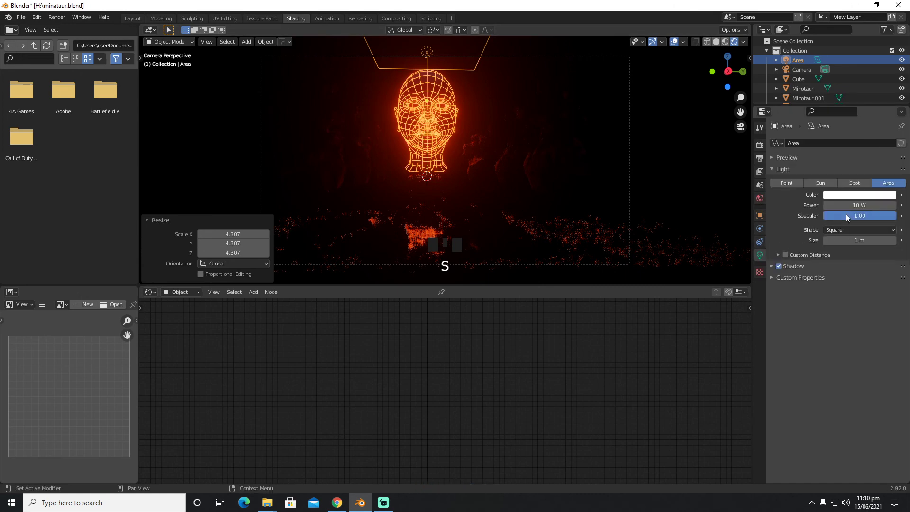
click(857, 205)
text(50)
click(856, 205)
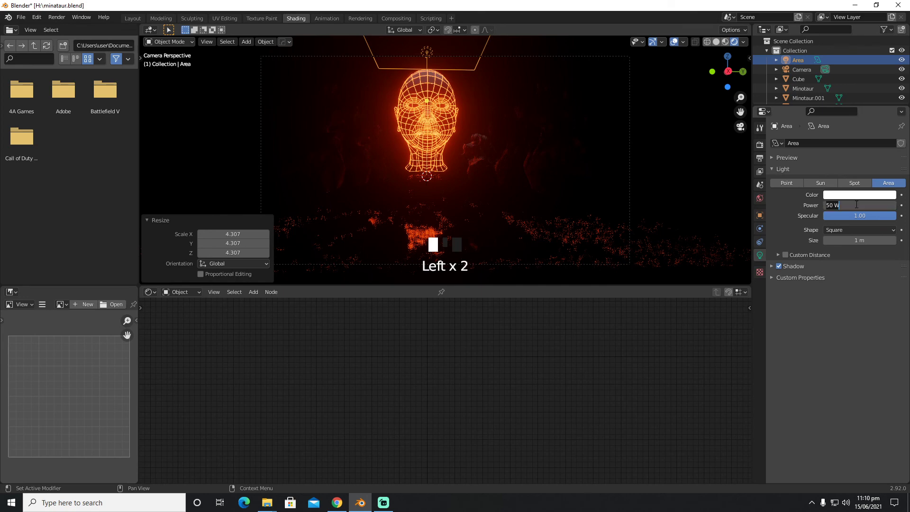
text(0)
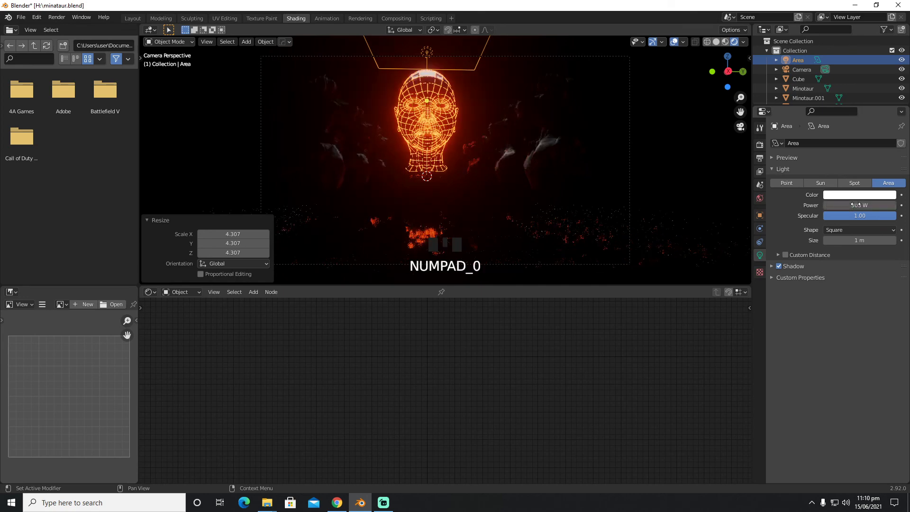
key(Return)
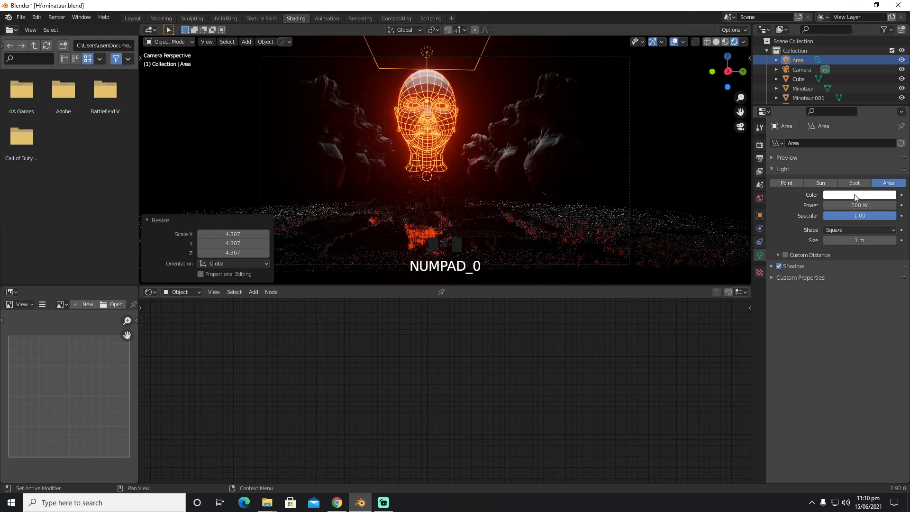
- Color the area light orange-red with hue 0.013 and saturation 0.994, and set its power to 1000 W
click(859, 195)
click(838, 134)
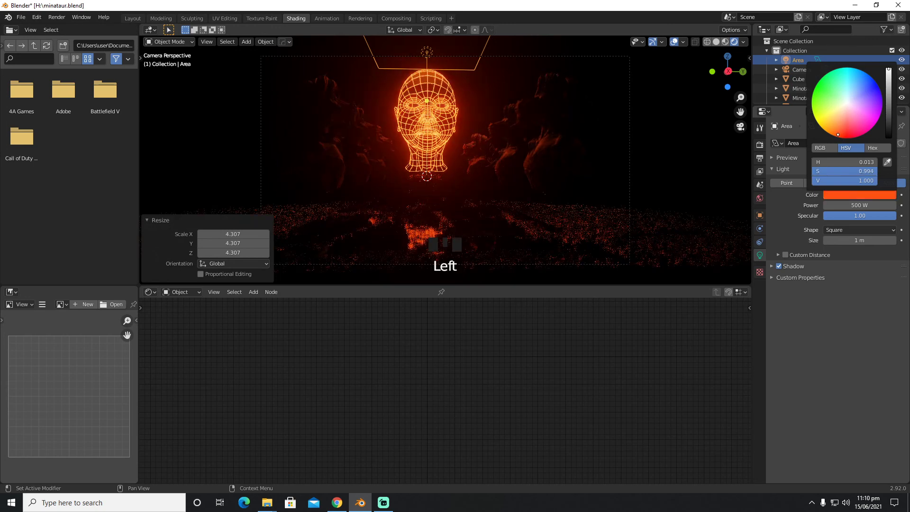
click(856, 204)
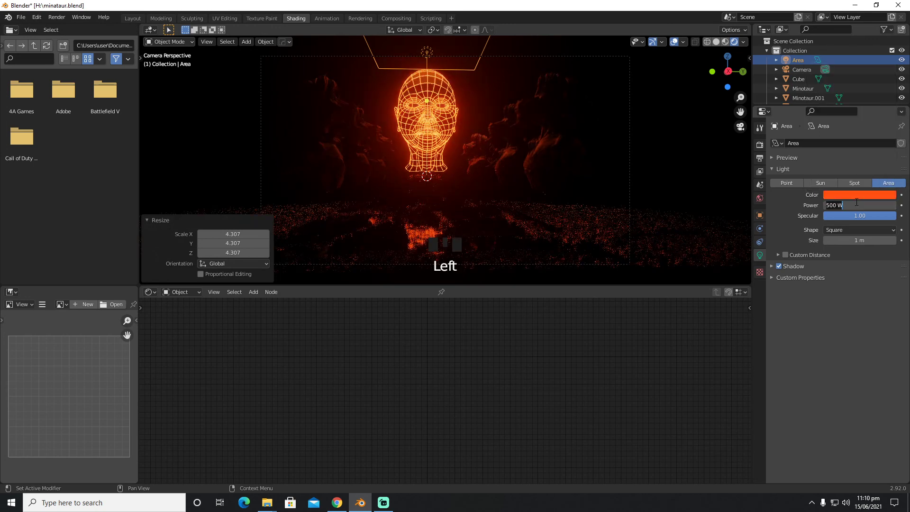
text(1000)
key(Return)
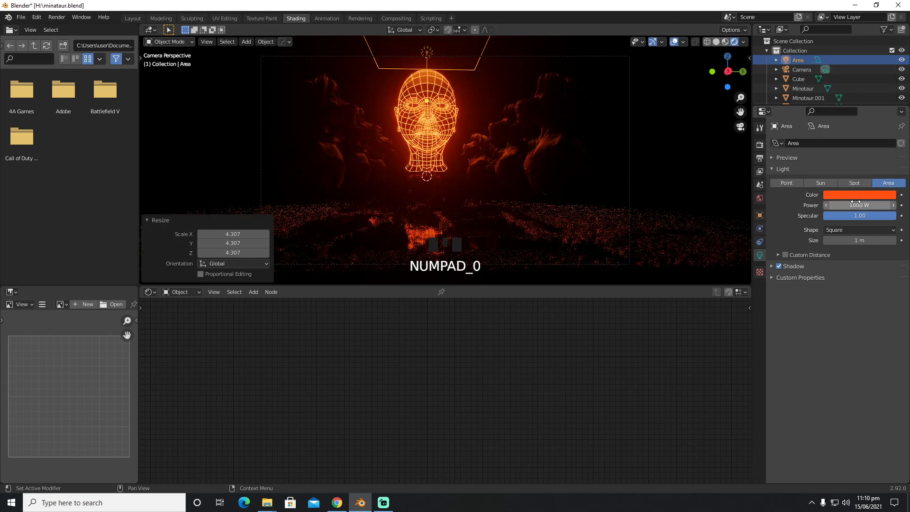
- Change the area light's color to a softer red with hue 0.007 and saturation 0.887
click(855, 196)
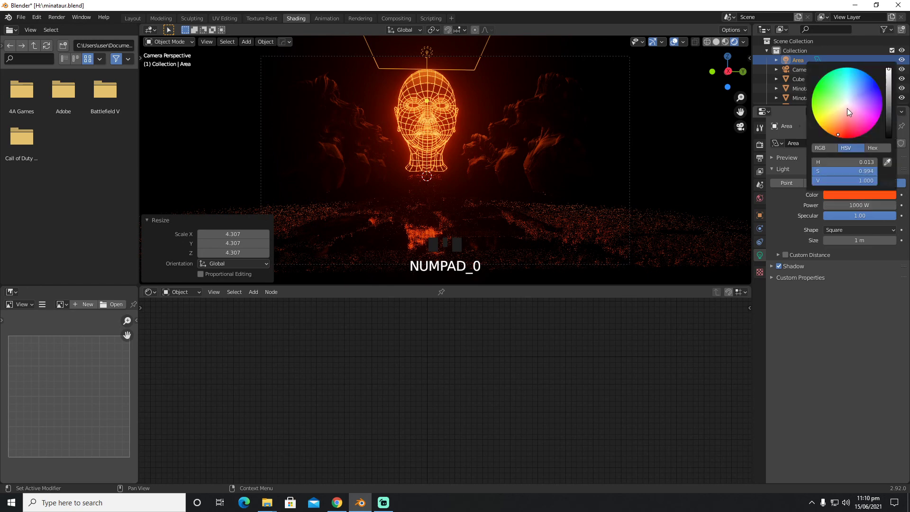
click(846, 105)
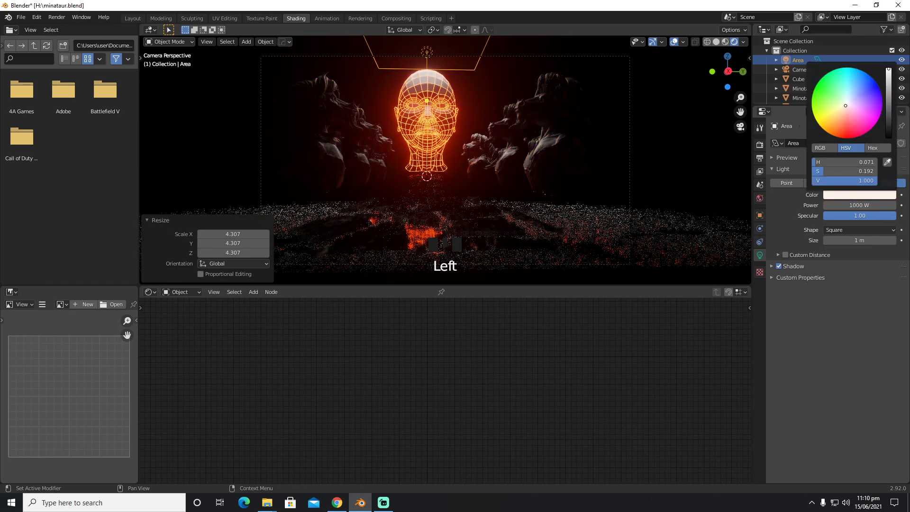
drag(846, 105, 846, 125)
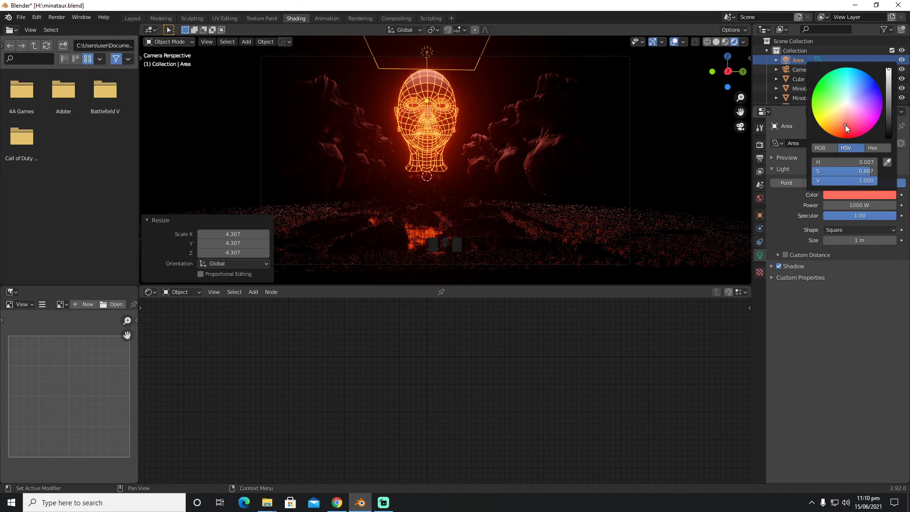
- Show the camera view with rendered shading in the Layout workspace and save the file
click(137, 18)
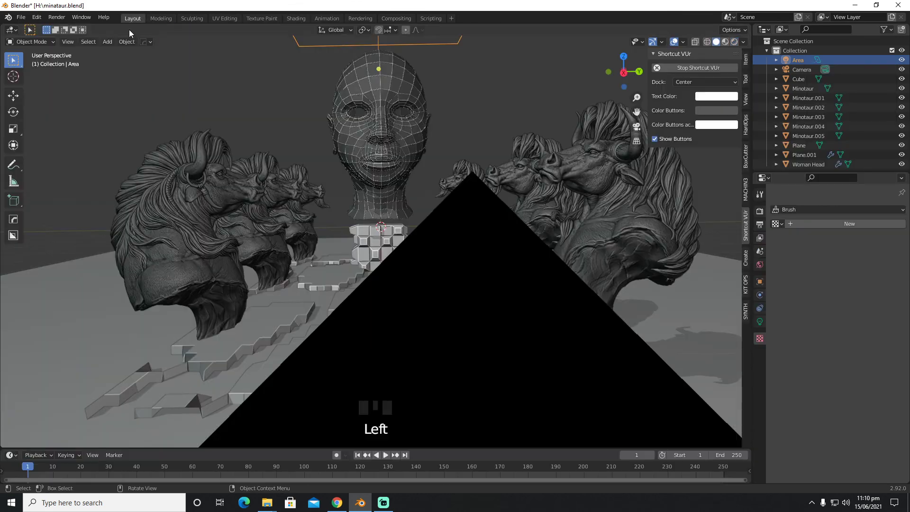
key(KP_0)
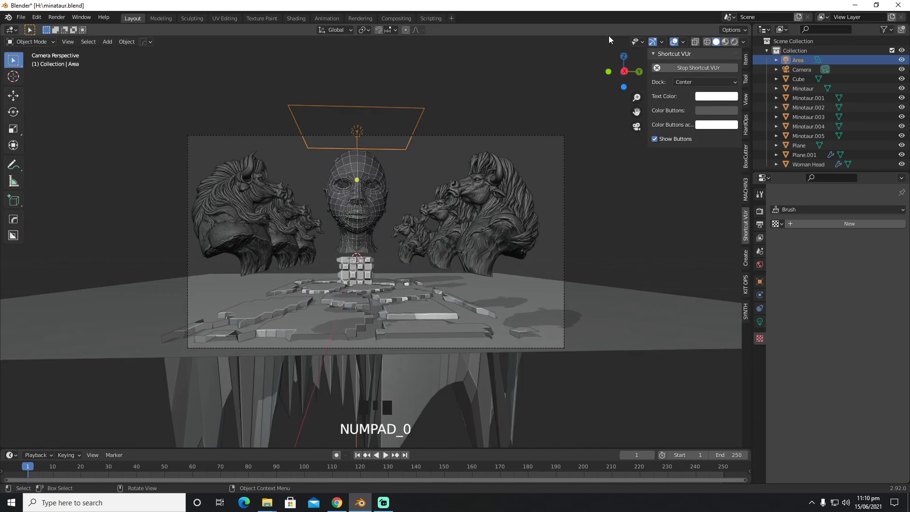
click(734, 43)
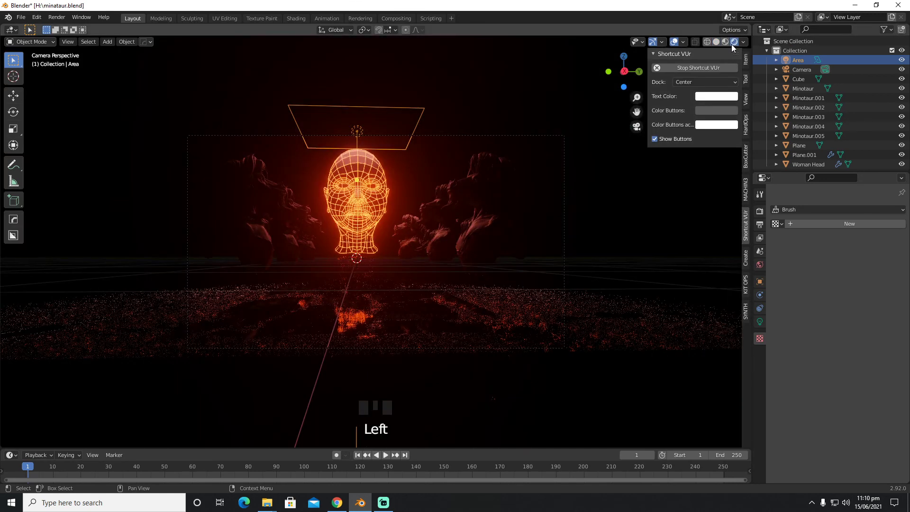
click(760, 211)
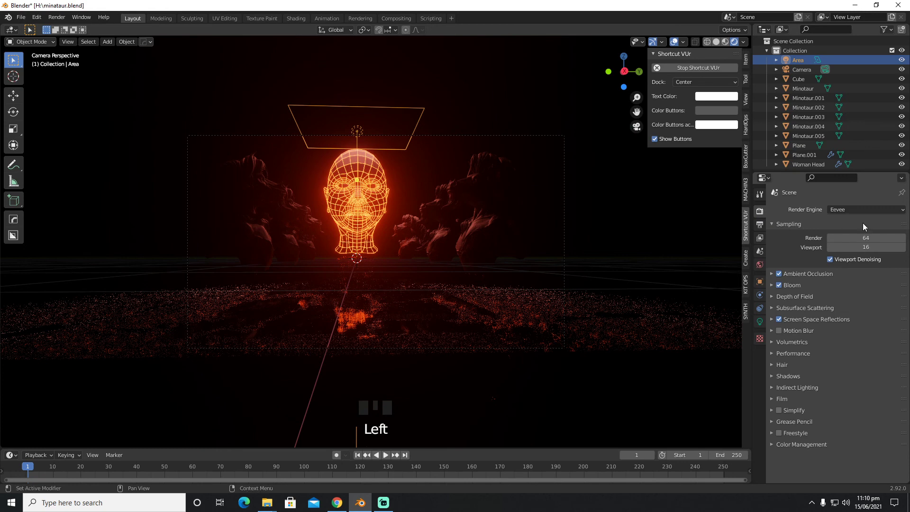
key(ctrl+s)
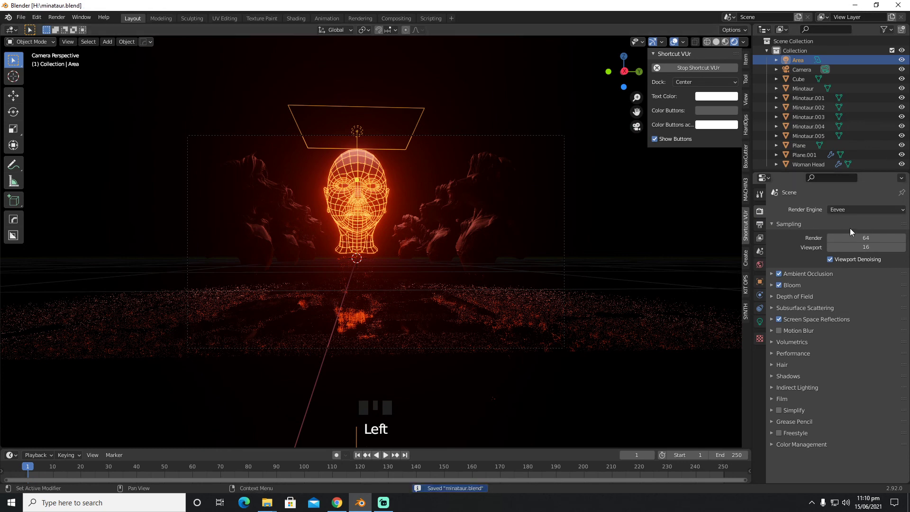
- Preview the scene in Cycles with GPU Compute and switch the render engine back to Eevee
click(857, 210)
click(850, 241)
click(852, 232)
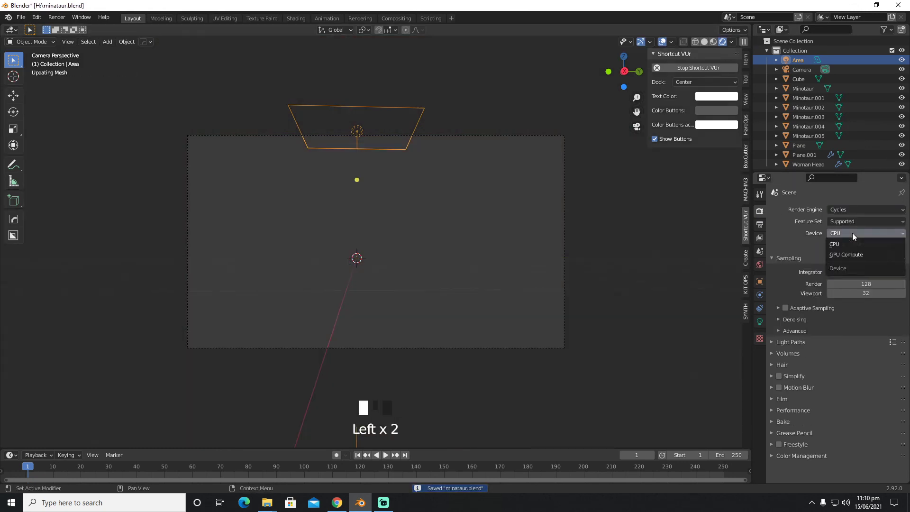
click(849, 254)
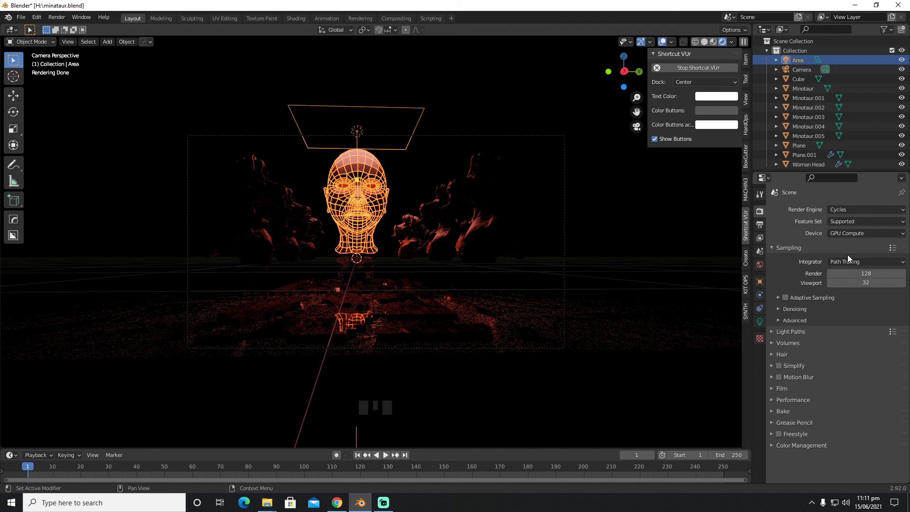
click(847, 212)
click(844, 220)
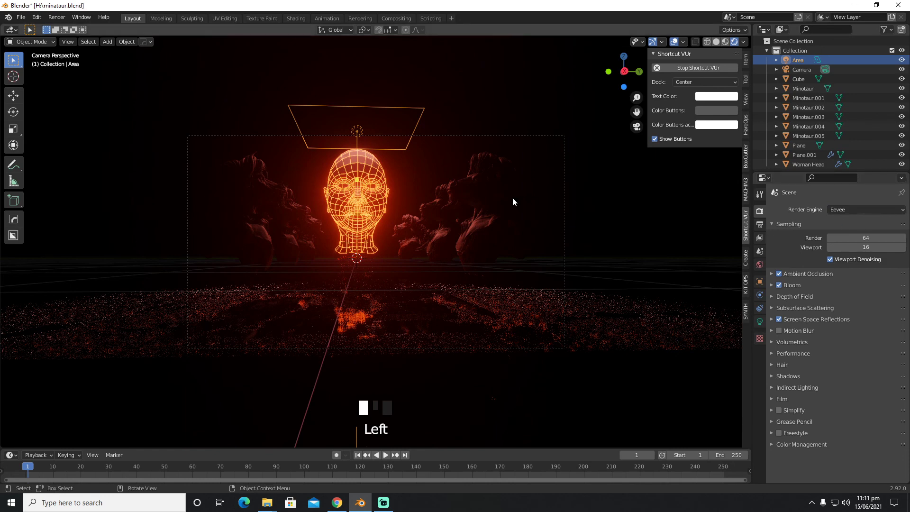
- Raise the area light about 0.97 m along Z and enlarge it uniformly by about 3.655
key(g)
key(z)
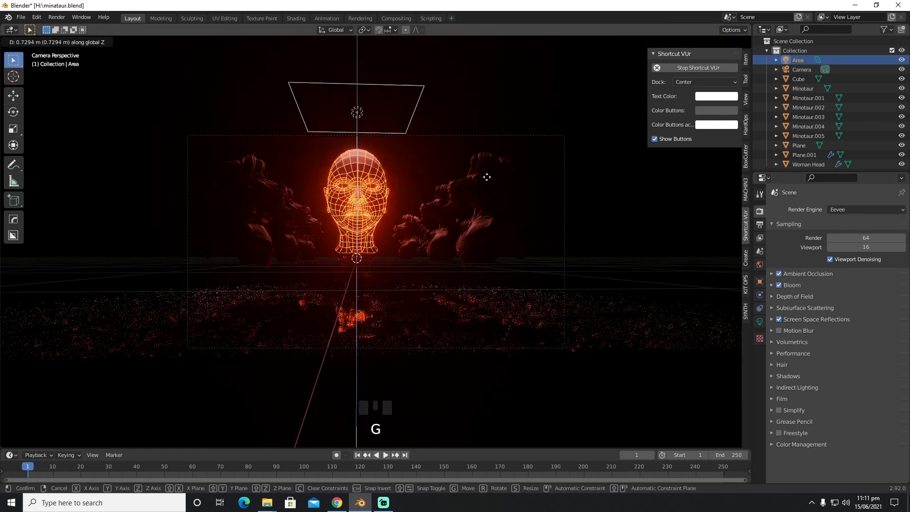
click(487, 171)
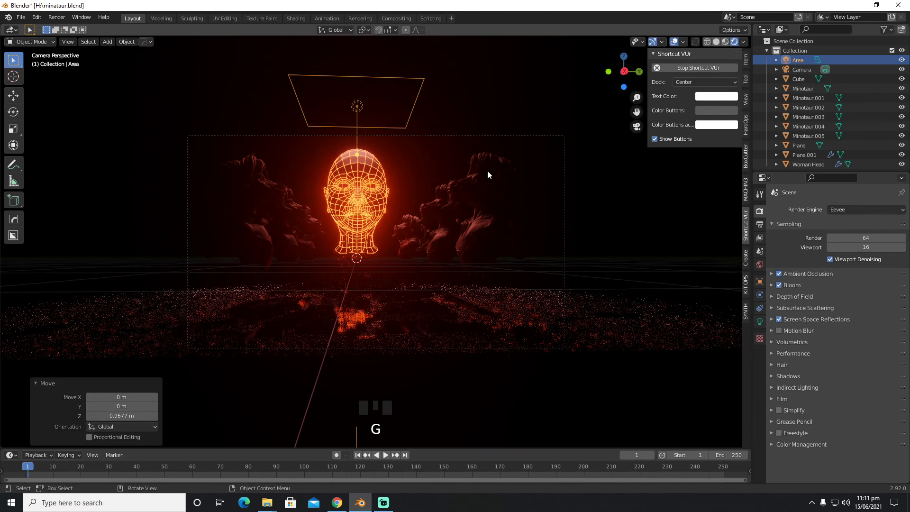
key(s)
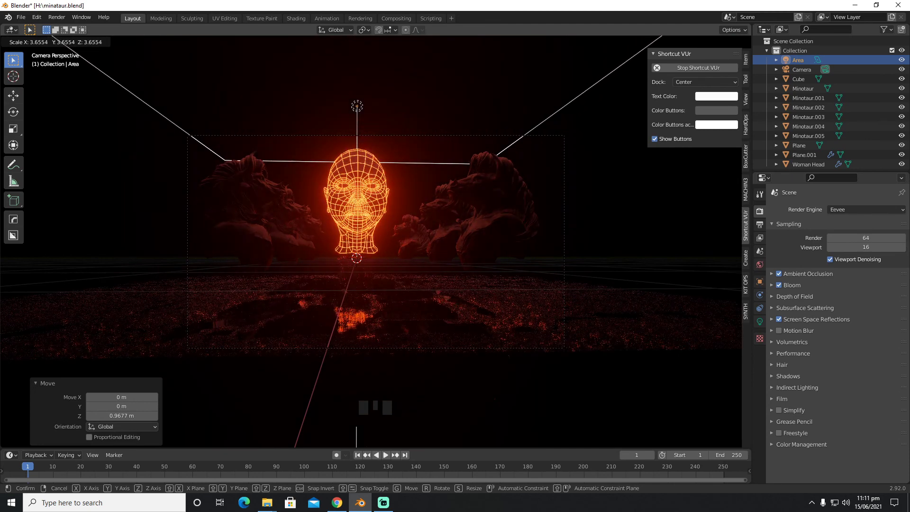
click(136, 168)
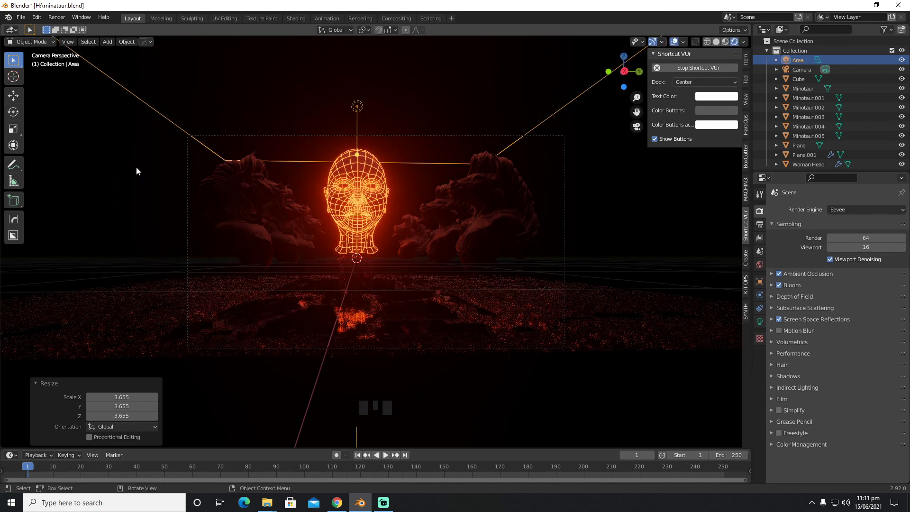
- Render the image, examine the full frame and close the render window
click(57, 18)
click(63, 28)
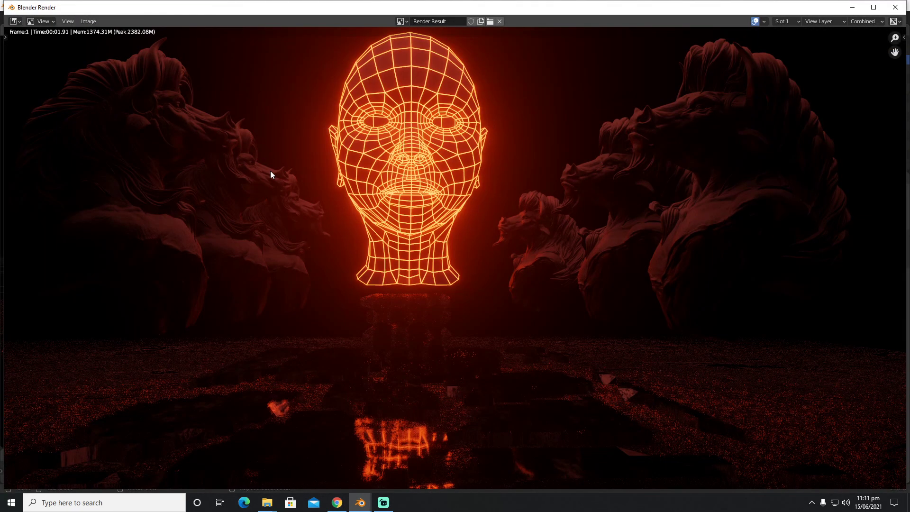
scroll(271, 174, down, 1)
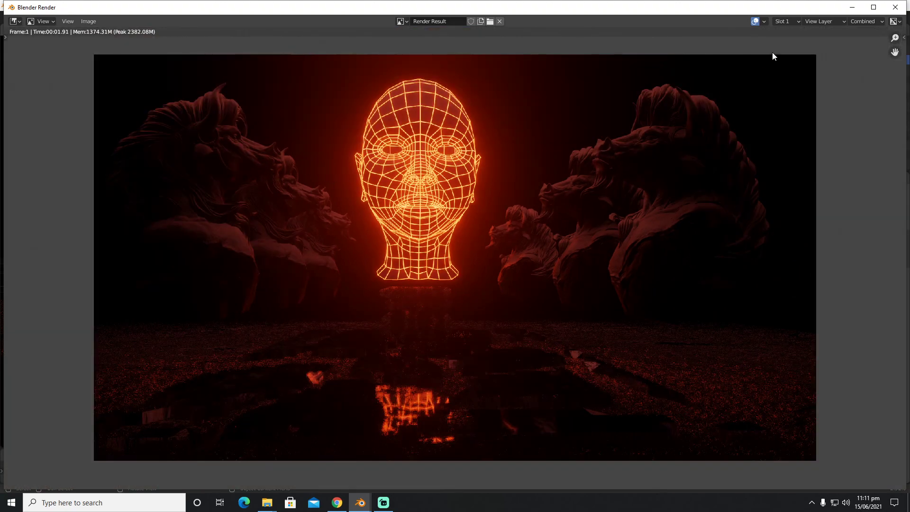
click(895, 7)
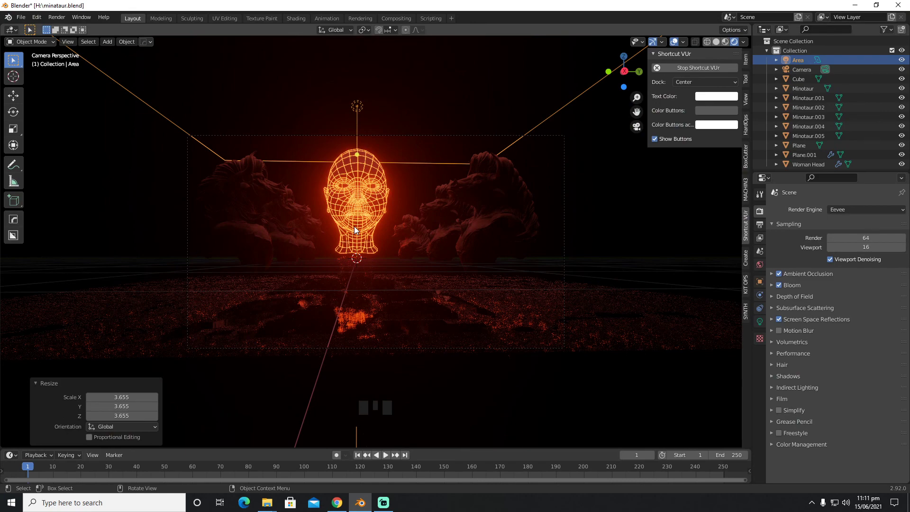
- Add a Plain Axes empty, raise it about 2.15 m along Z into the woman head, and return to the camera view
key(shift+a)
mouse_move(350, 204)
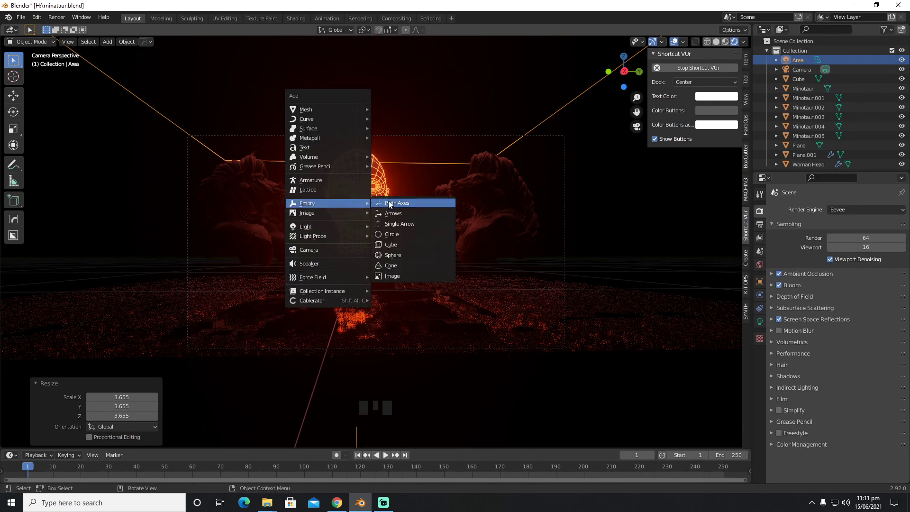
click(388, 203)
middle_drag(367, 233, 434, 243)
key(g)
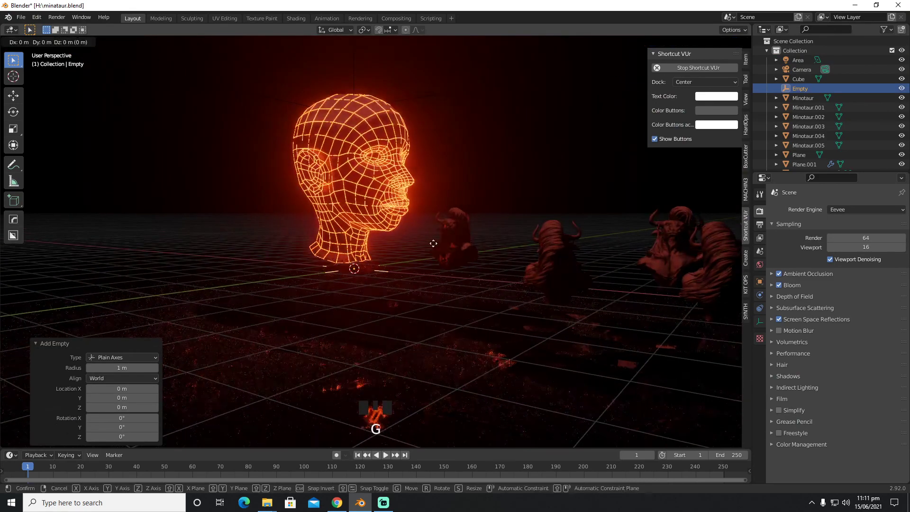
key(z)
click(430, 161)
key(KP_0)
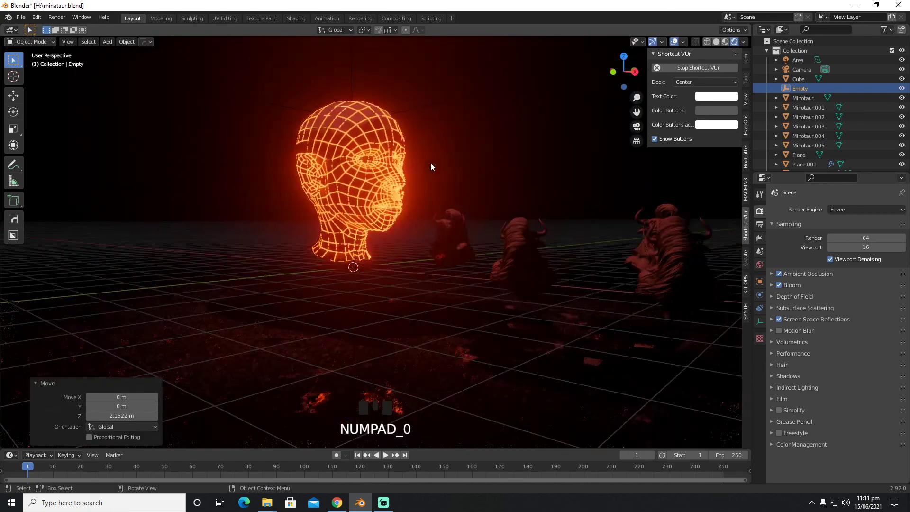
- Enable the camera's depth of field, focus it on the Empty and set the F-Stop to 1.1
click(800, 70)
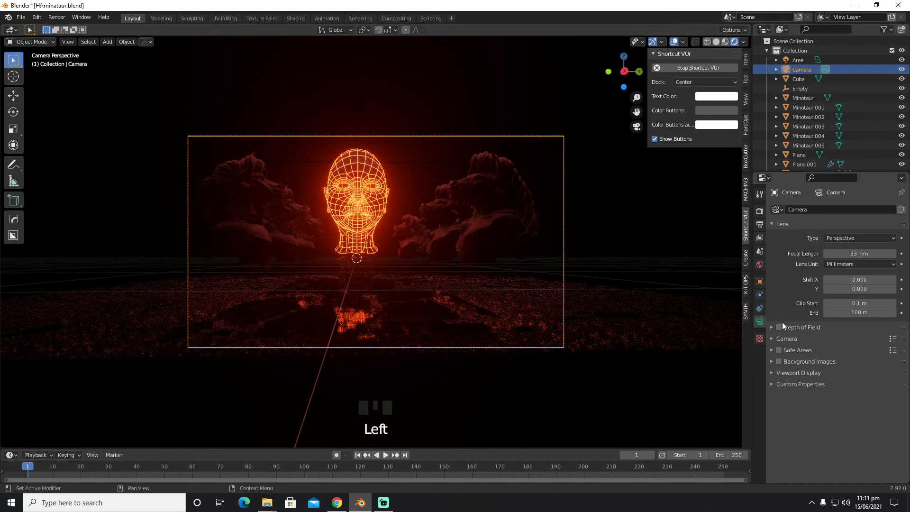
click(779, 327)
click(801, 327)
click(839, 341)
text(e)
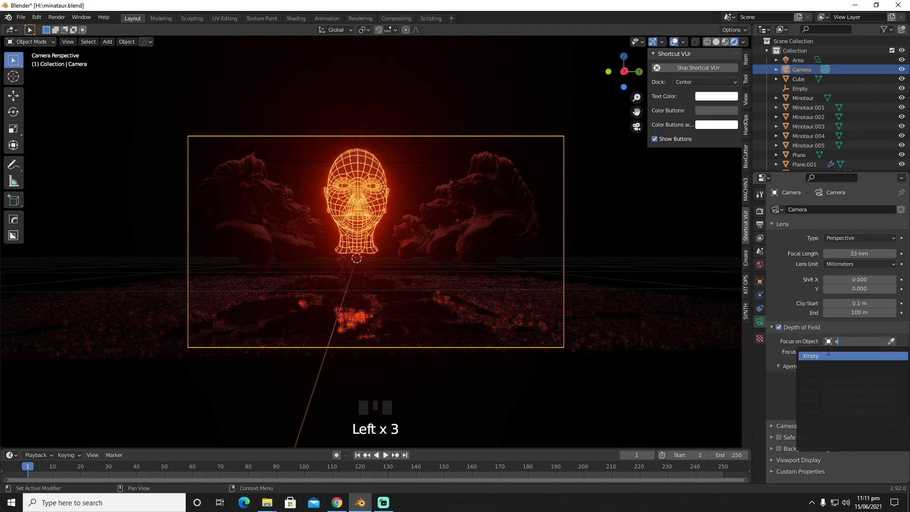
click(828, 356)
drag(857, 381, 849, 380)
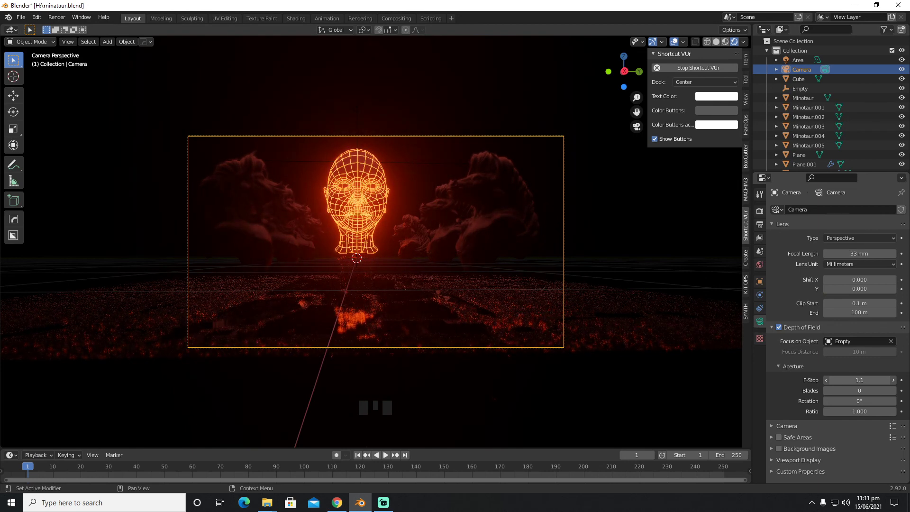
- Render the image with the camera's depth of field applied
click(56, 17)
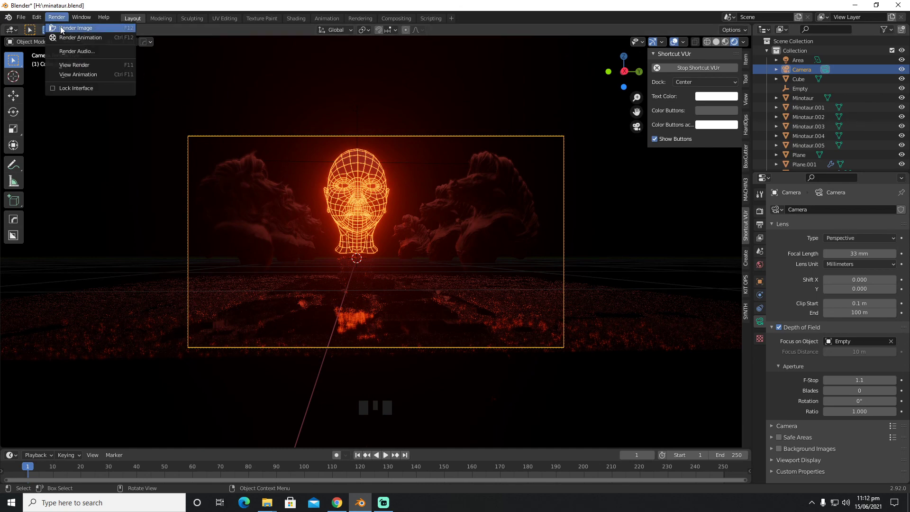
click(60, 28)
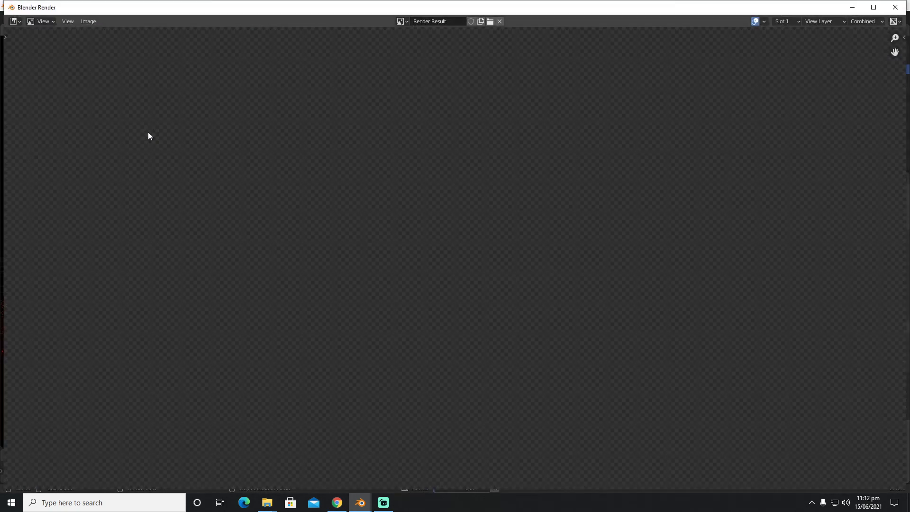